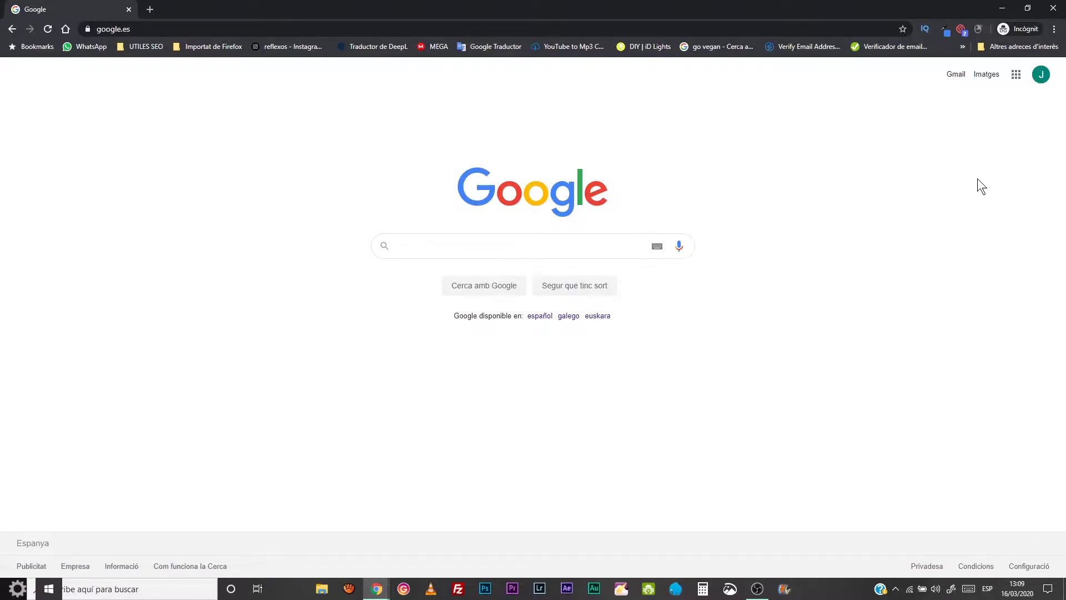
- Open Google's full products page through 'Més de Google' in the apps grid
left_click(1017, 80)
scroll(963, 206, "down", 1)
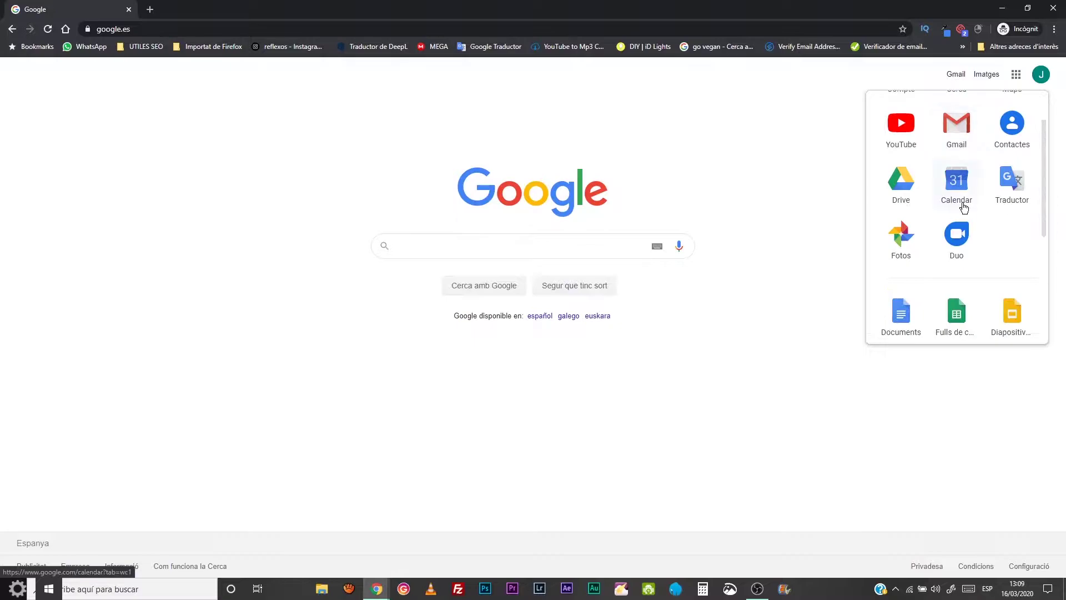
scroll(963, 207, "down", 1)
scroll(963, 207, "down", 3)
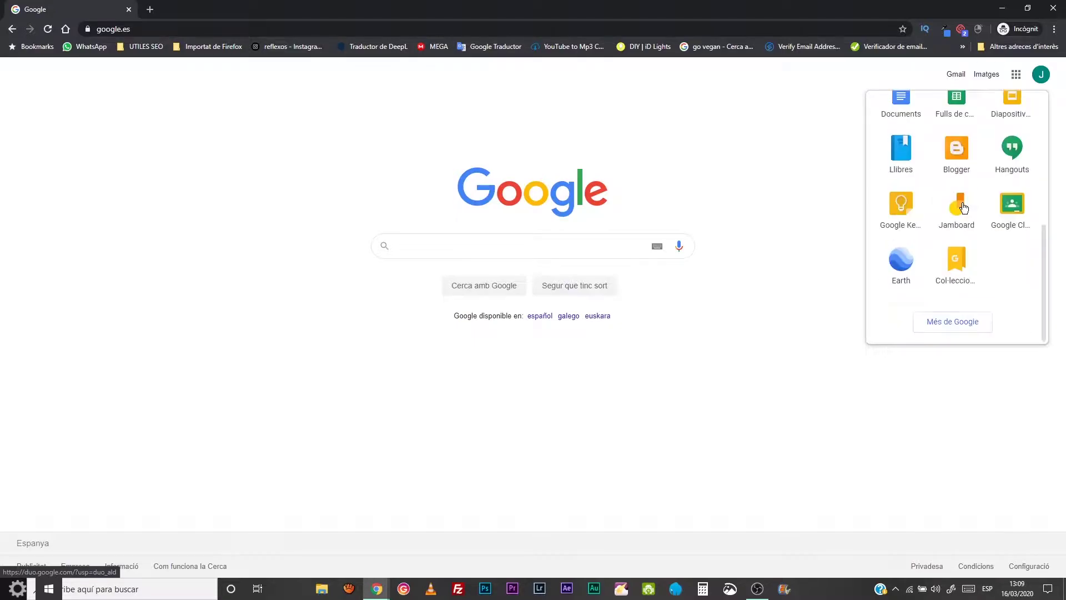
left_click(957, 321)
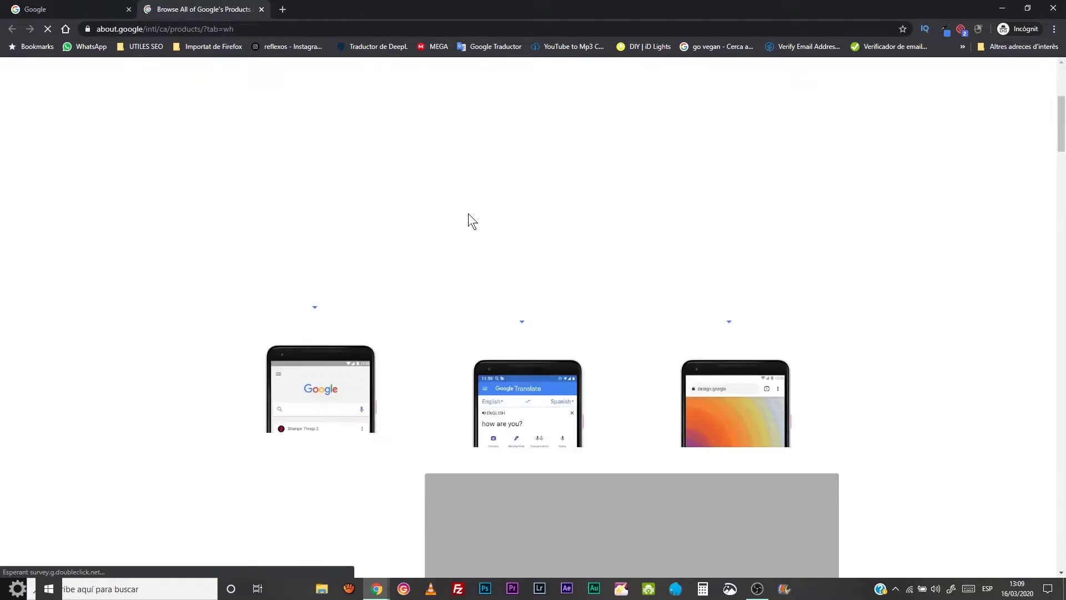
- Scroll down to All products and search the page for 'sites'
scroll(471, 216, "down", 20)
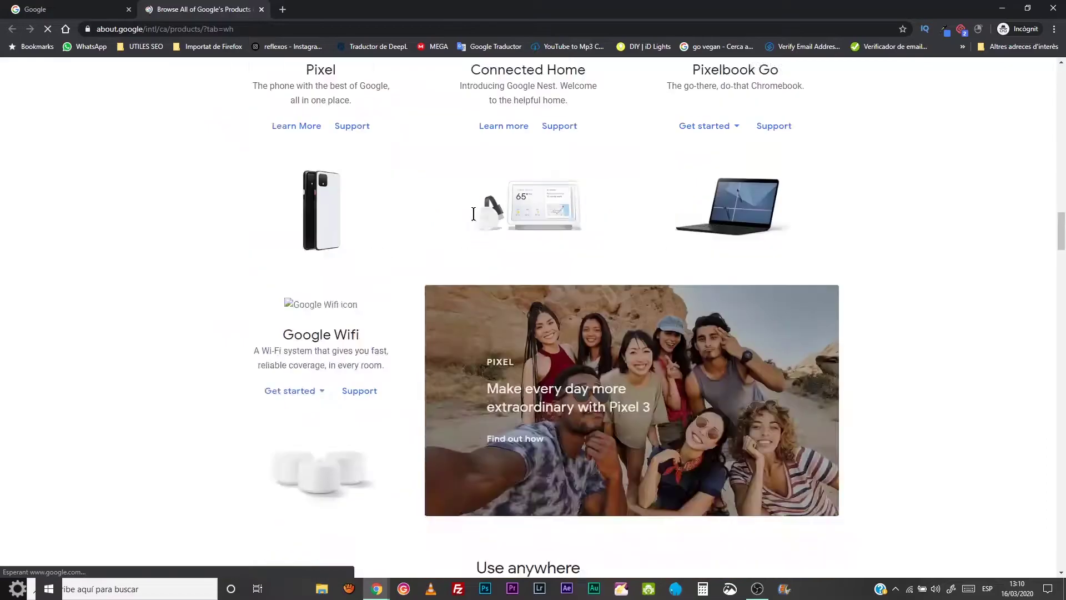
scroll(475, 215, "down", 20)
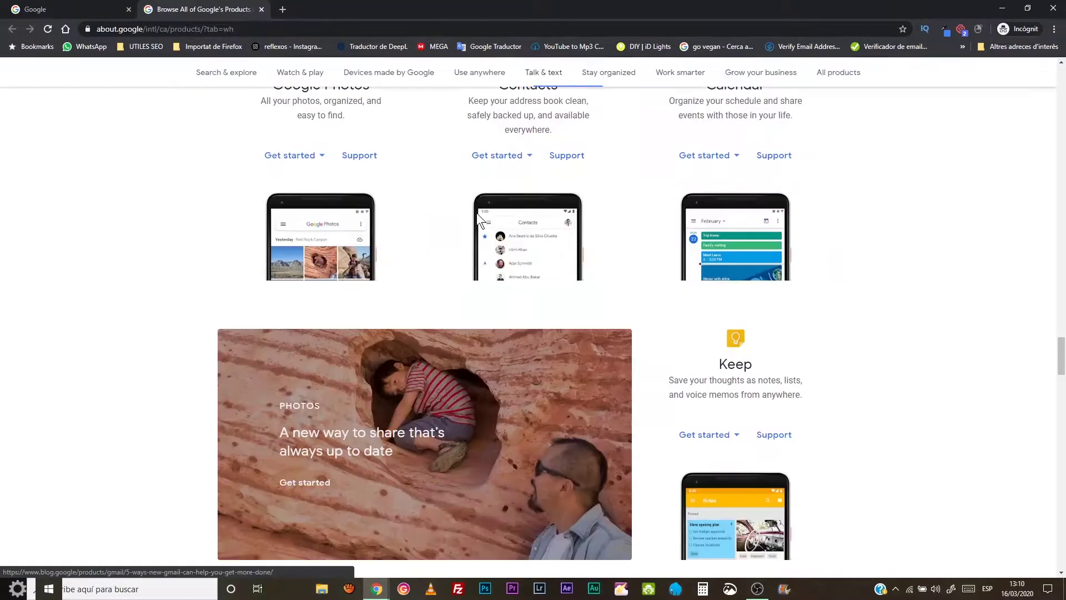
scroll(474, 220, "down", 20)
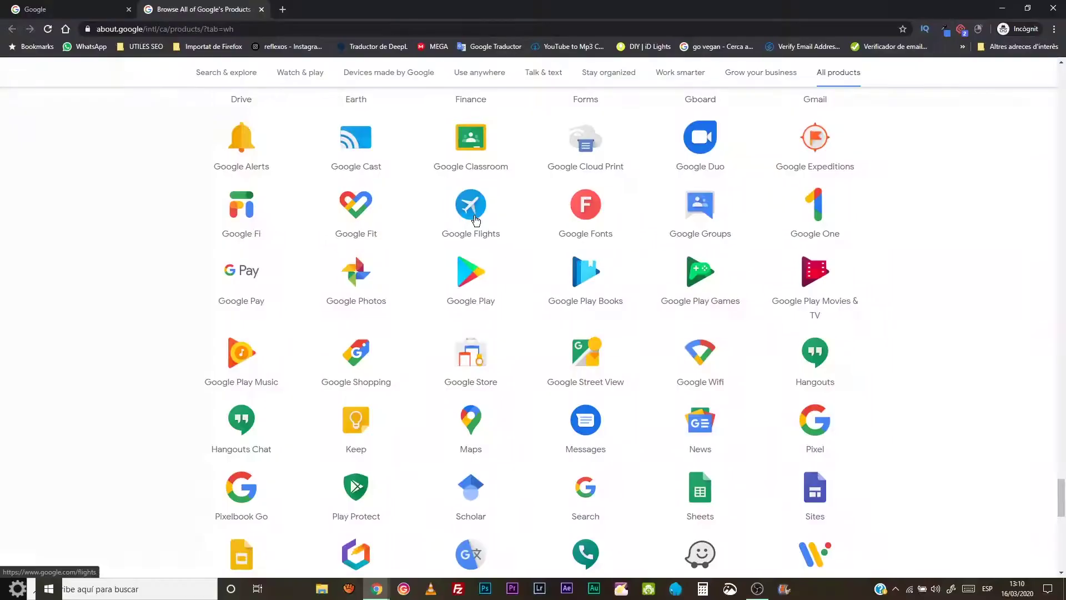
scroll(476, 223, "down", 2)
scroll(627, 295, "down", 1)
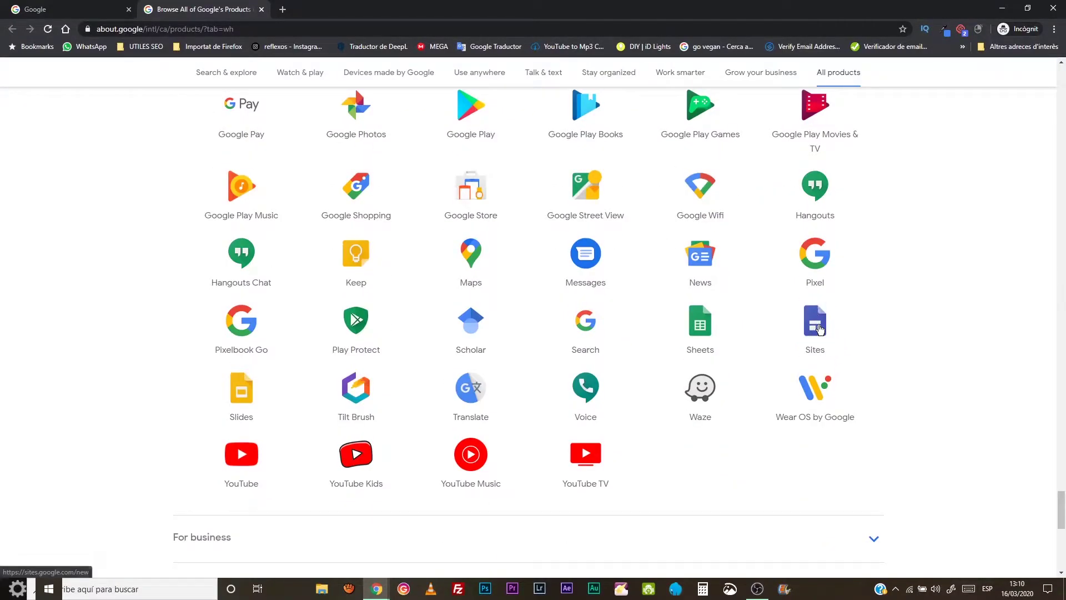
key("ctrl+f")
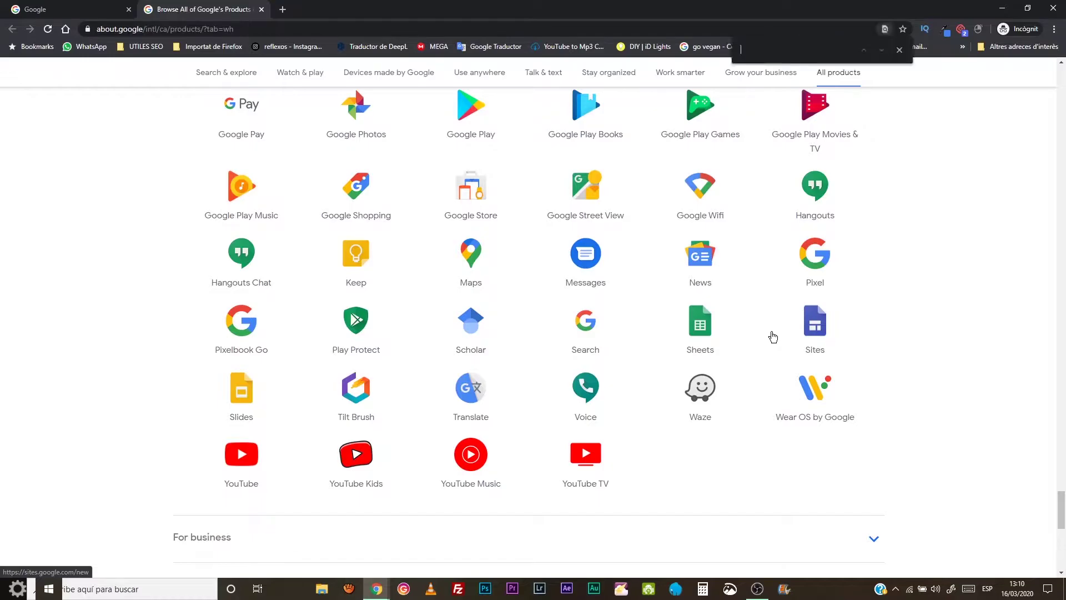
type("sites")
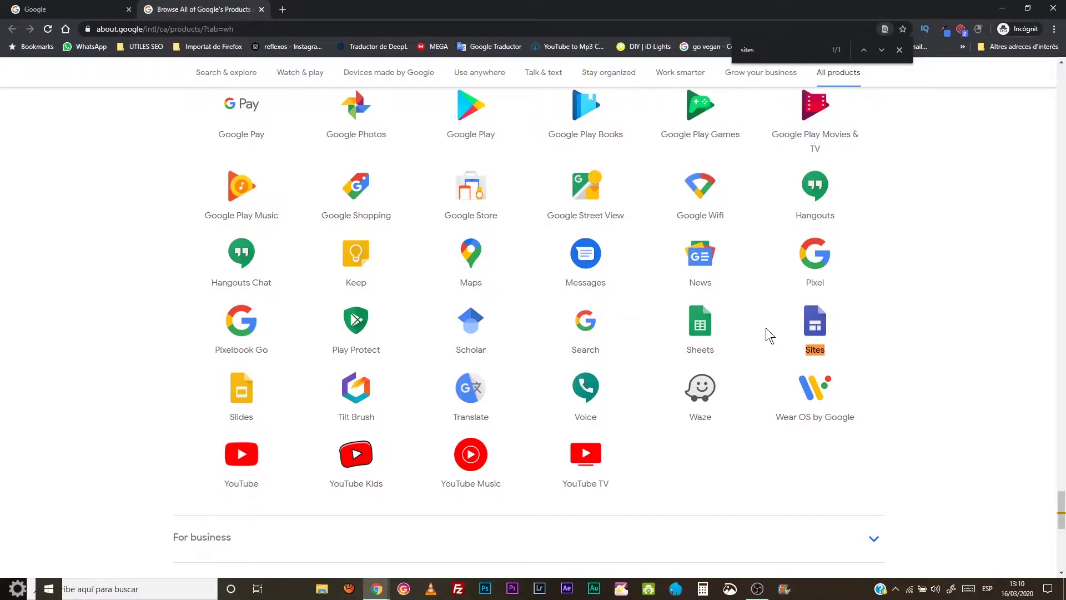
- Launch Sites, close the products tab, and open the Botiga de roba X site
left_click(817, 321)
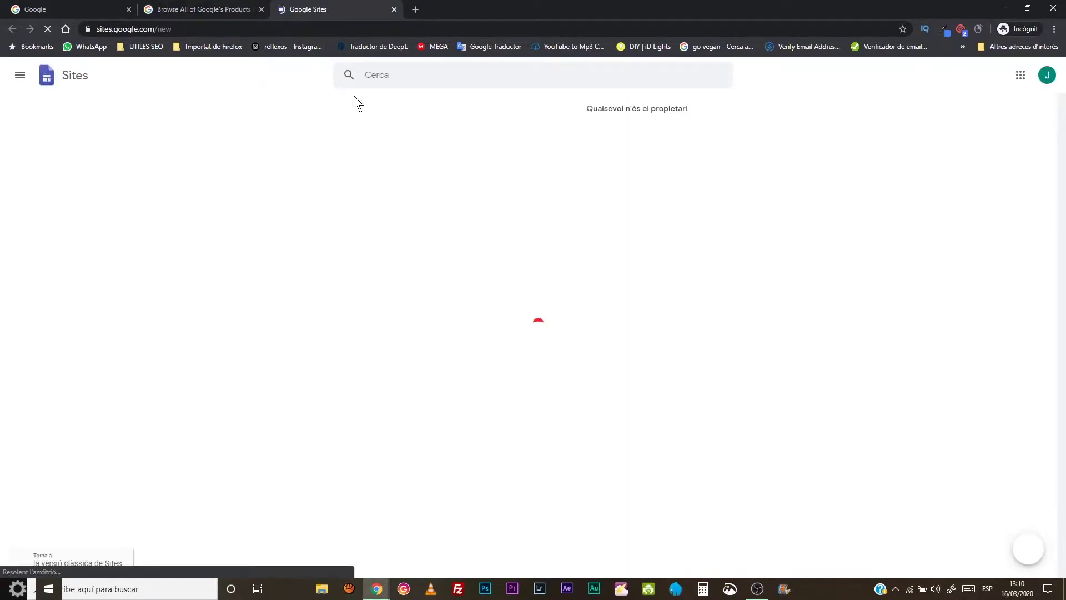
left_click(262, 9)
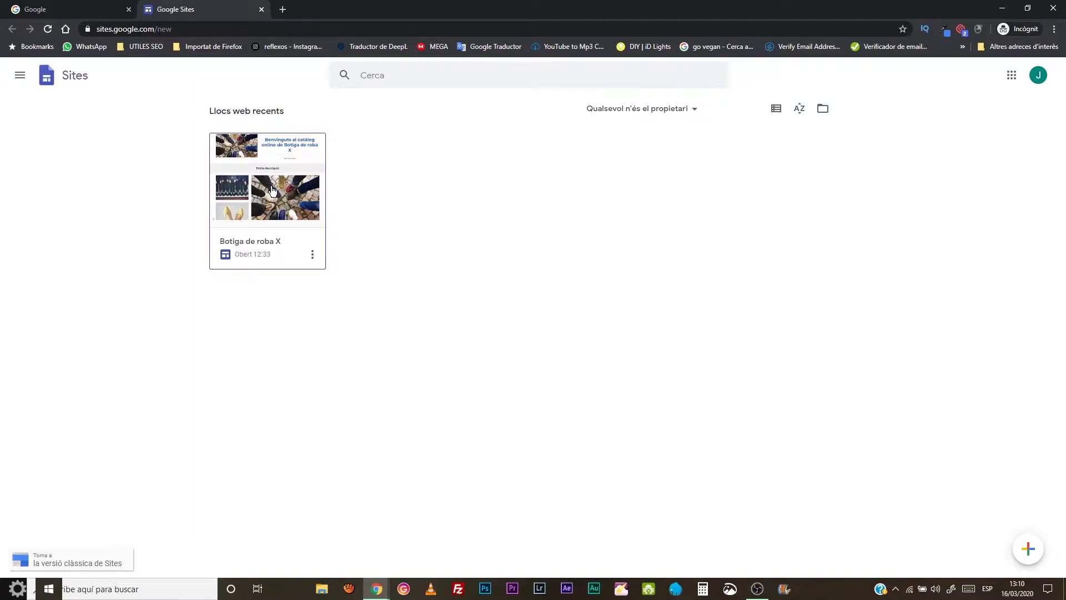
key("F5")
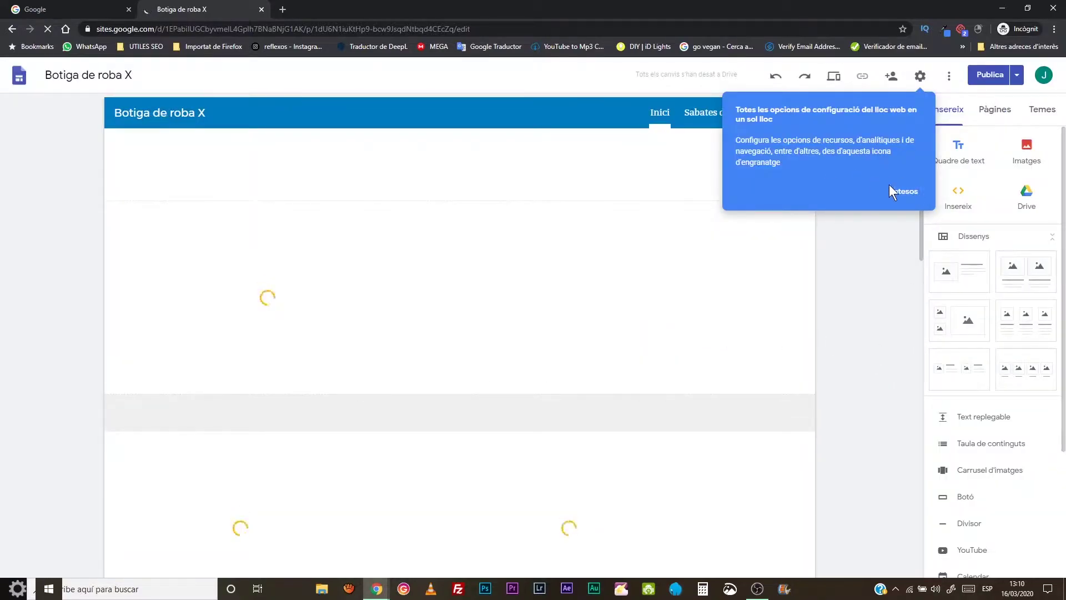
- Dismiss the settings tip and preview the Botiga de roba X site
left_click(904, 194)
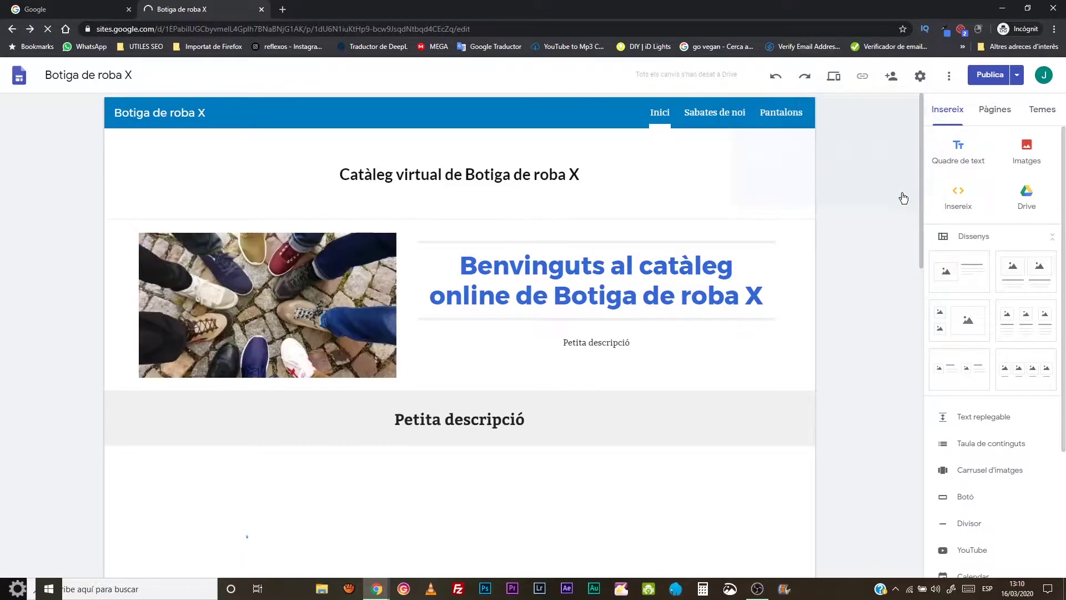
scroll(603, 229, "down", 10)
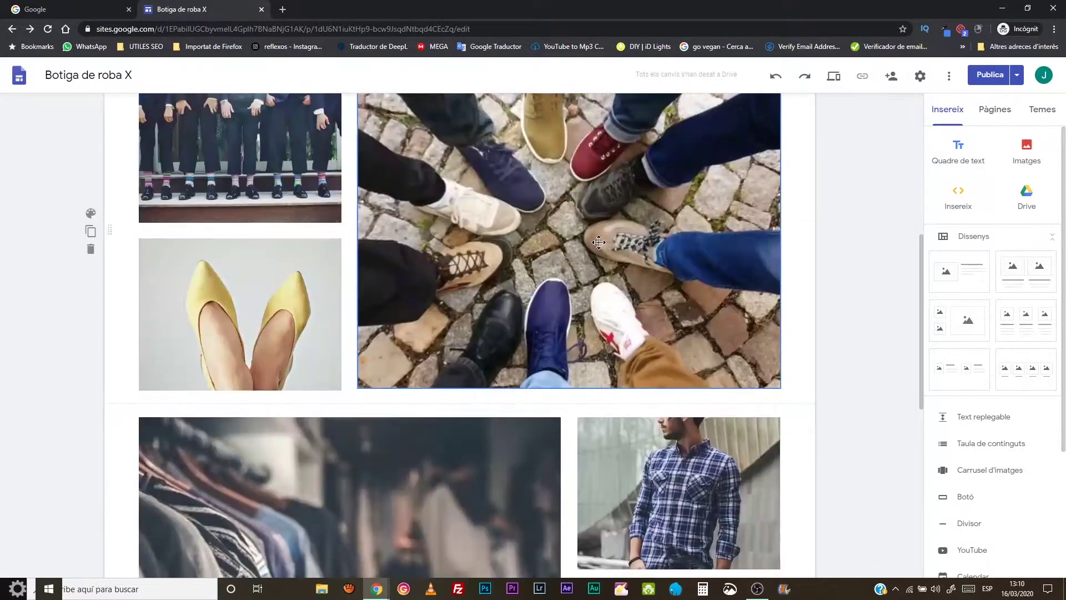
scroll(592, 247, "up", 4)
scroll(592, 247, "up", 7)
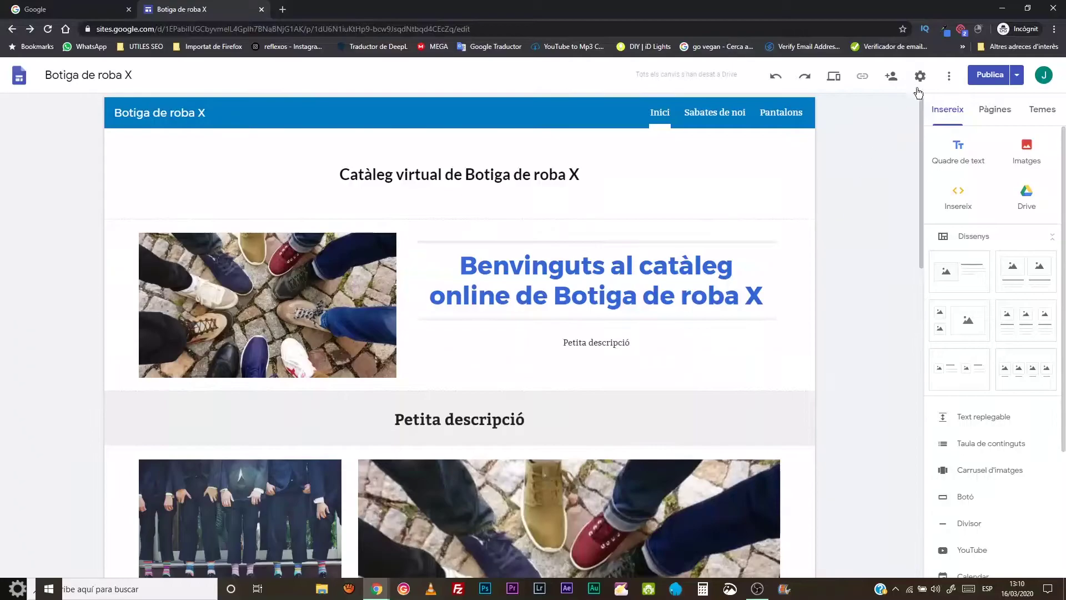
left_click(833, 76)
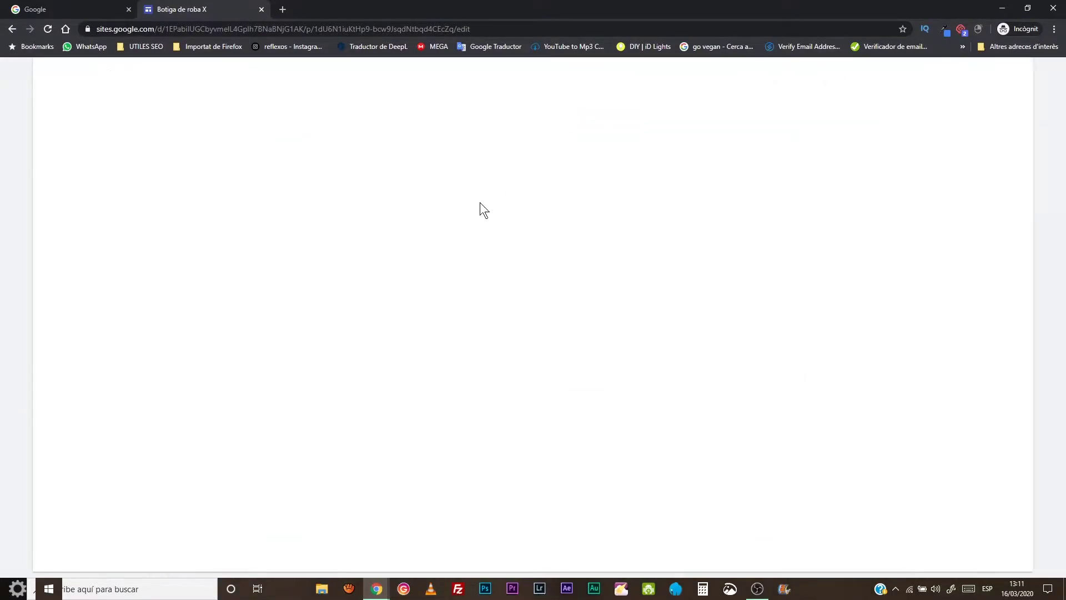
- Follow the gallery photo in the preview to the Sabates de noi page
scroll(608, 246, "down", 2)
scroll(609, 247, "down", 10)
scroll(608, 251, "up", 12)
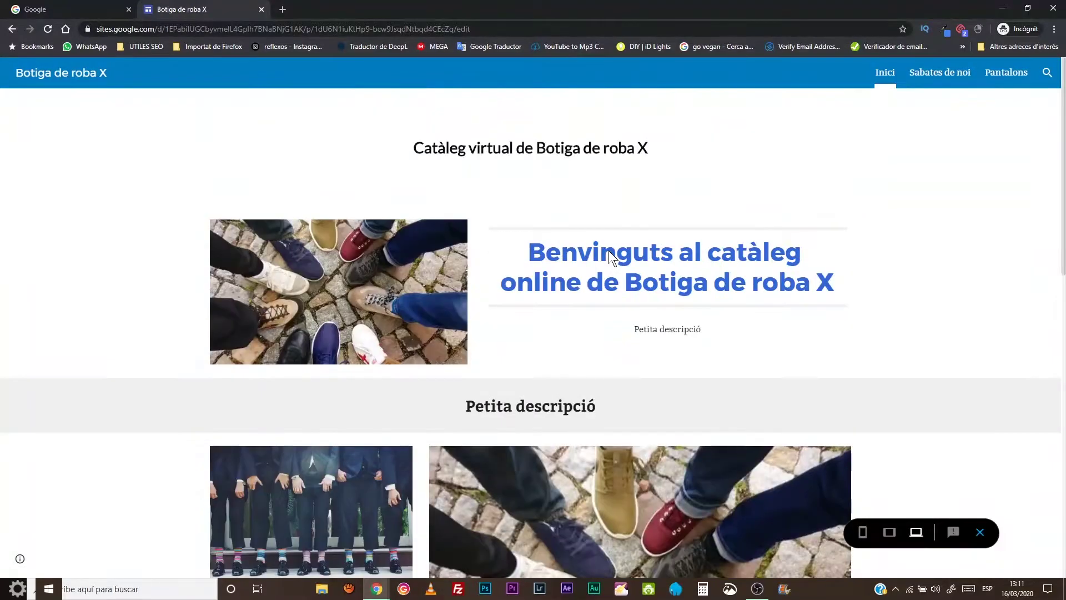
scroll(620, 297, "down", 4)
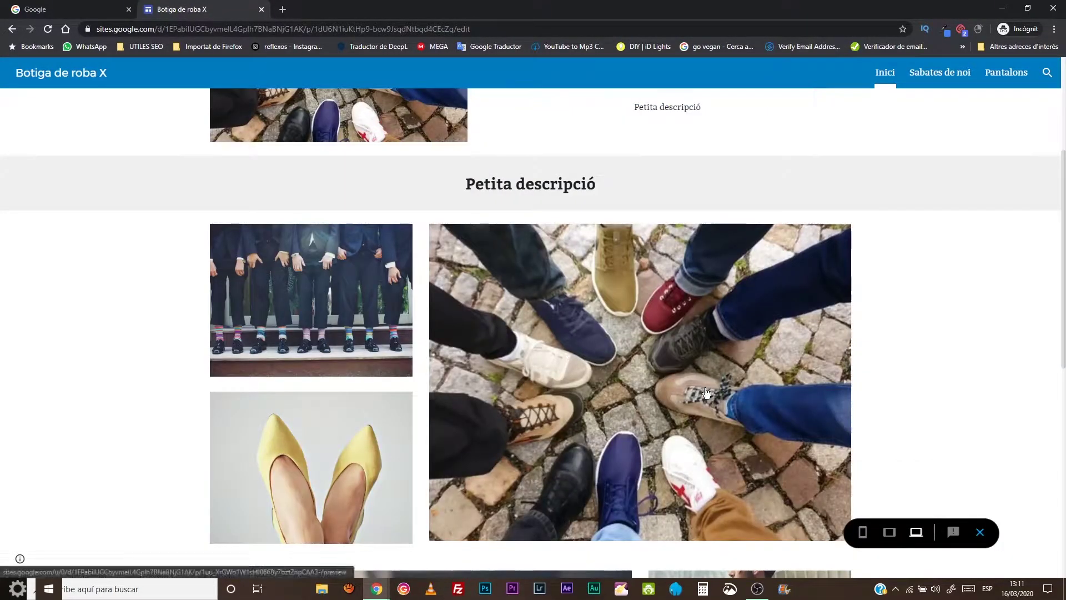
left_click(706, 392)
scroll(500, 298, "down", 5)
scroll(504, 307, "down", 3)
scroll(507, 303, "up", 8)
scroll(503, 299, "down", 4)
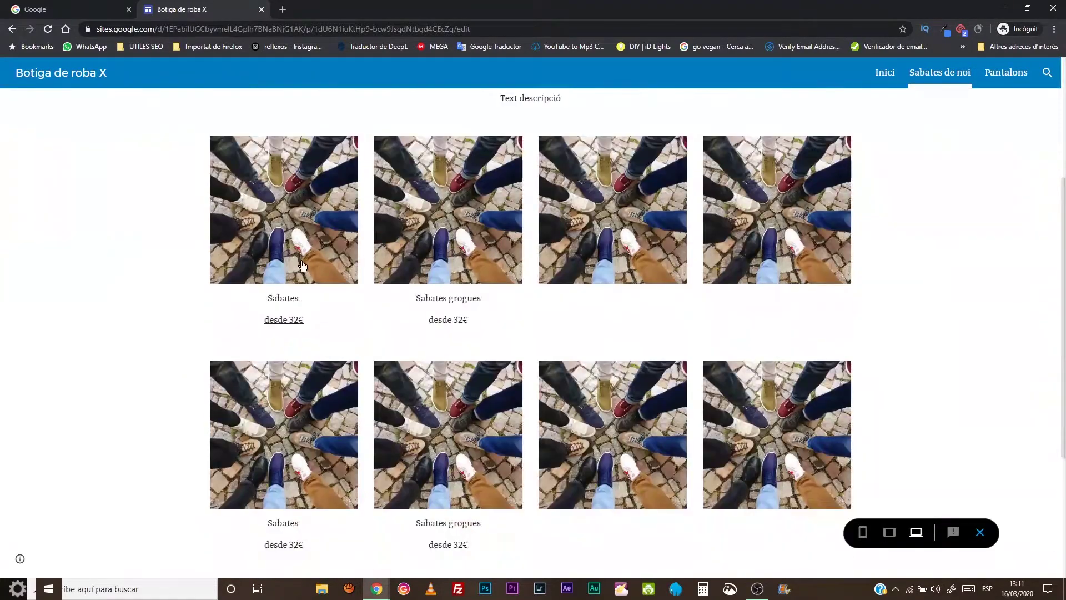
- Open the Sabata Kelme product page and exit the preview
left_click(443, 296)
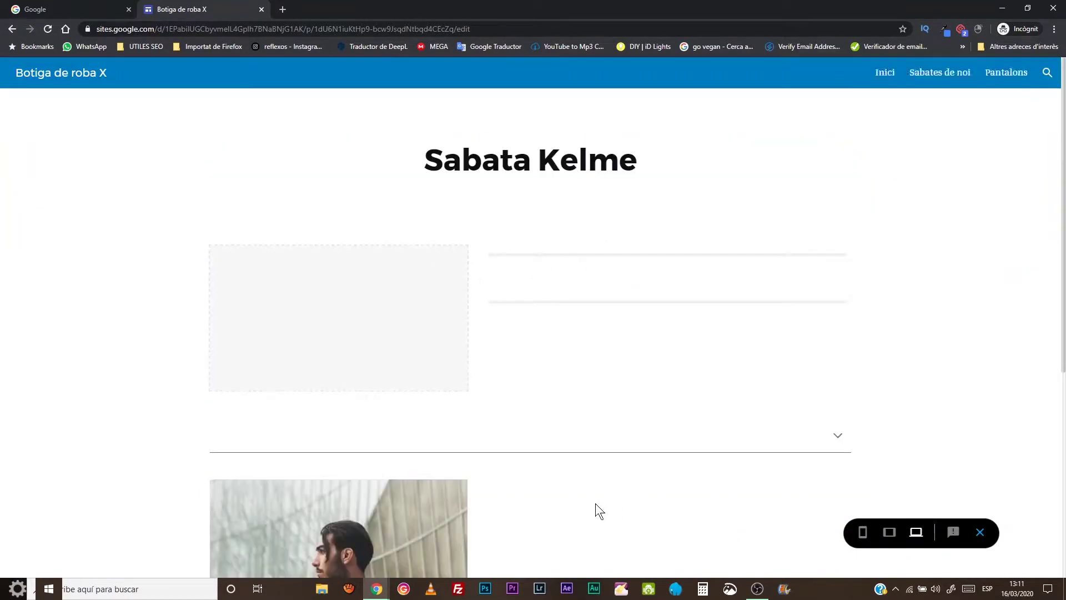
scroll(524, 341, "down", 5)
scroll(585, 336, "up", 5)
left_click(980, 532)
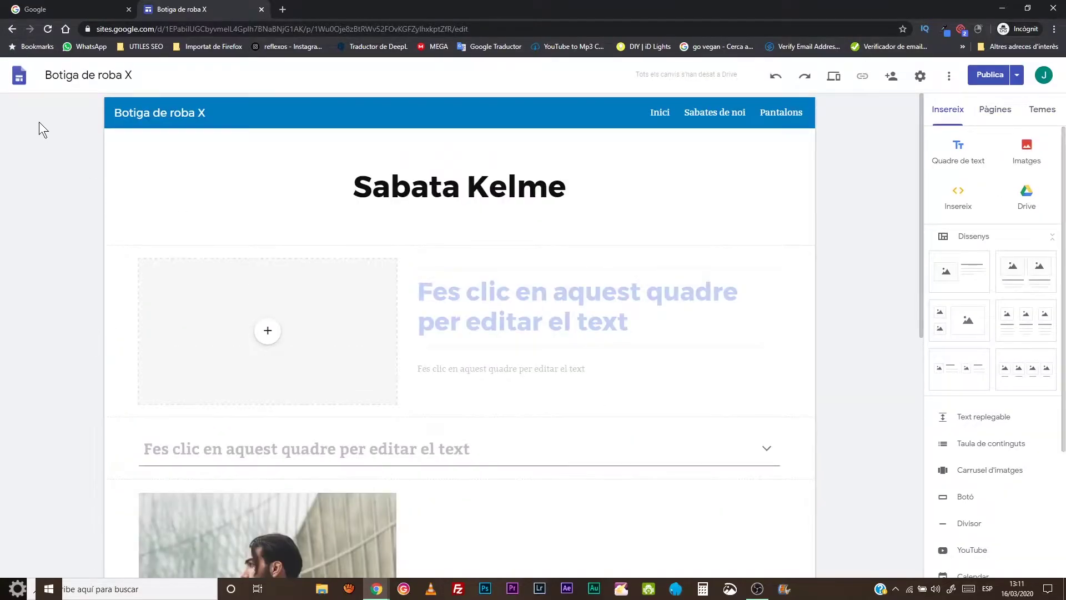
- Go back to the Sites home page and create a new blank site
left_click(19, 77)
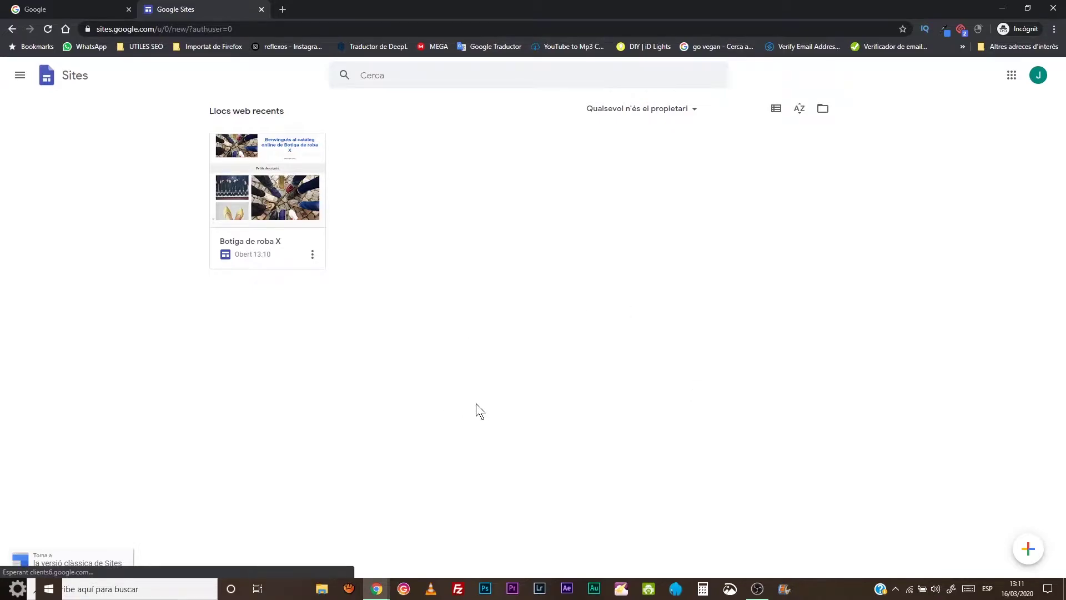
left_click(1030, 550)
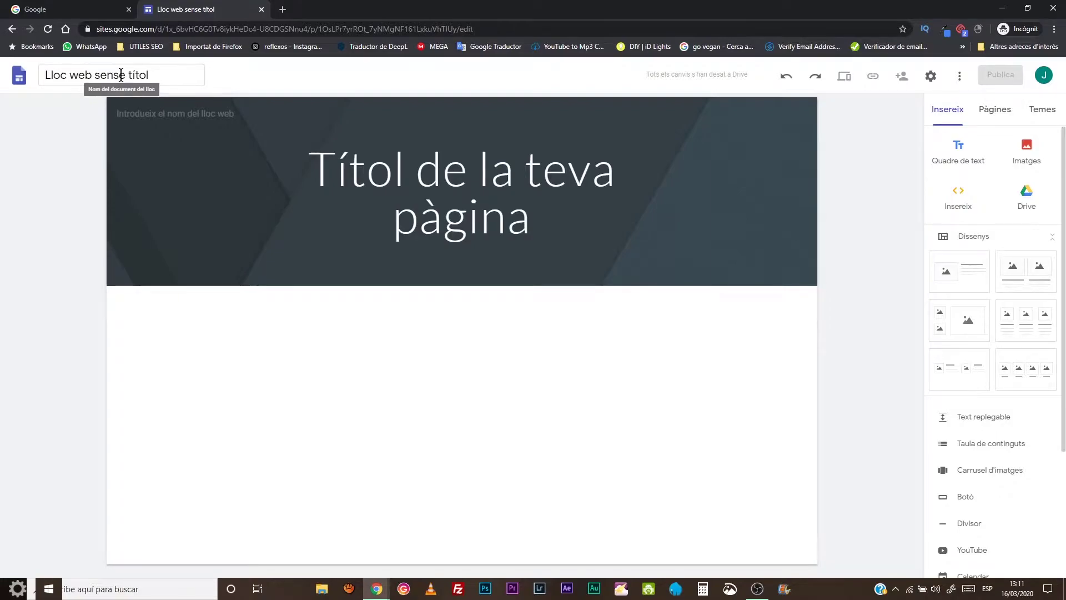
- Name the new site 'Cataleg de Roba'
left_click(121, 75)
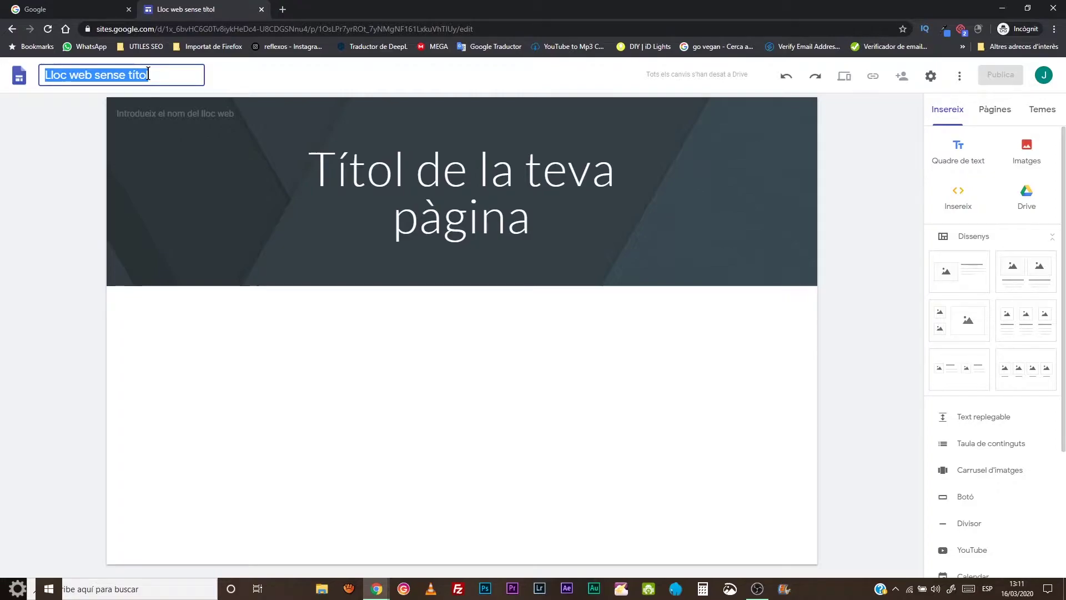
type("Ca")
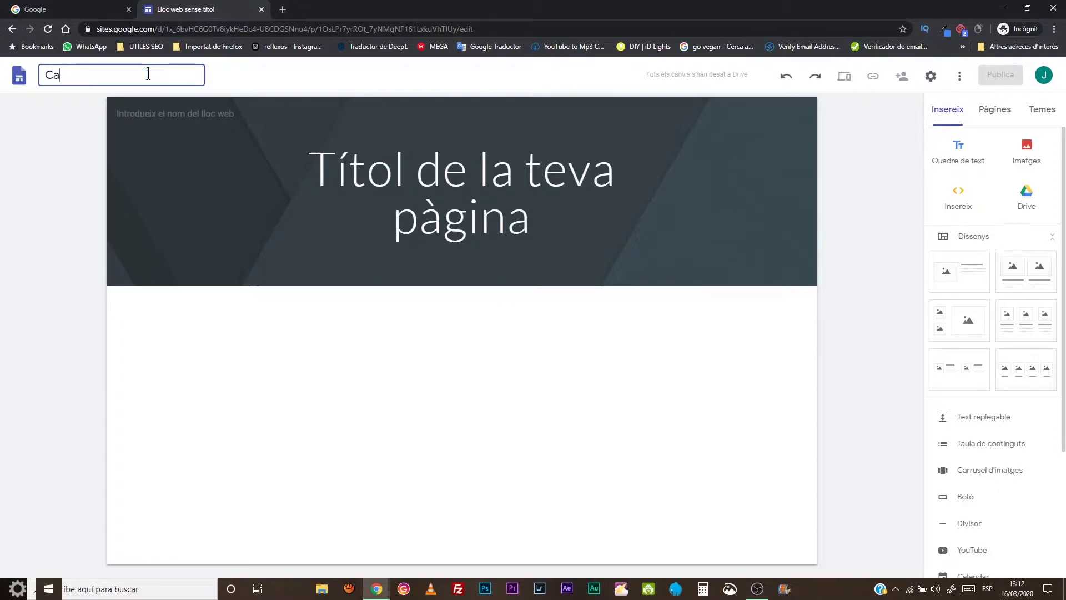
type("tagleg de Roba D")
key("BackSpace")
left_click(367, 155)
- Replace the placeholder page title with 'Intimissimi'
left_click_drag(530, 221, 265, 142)
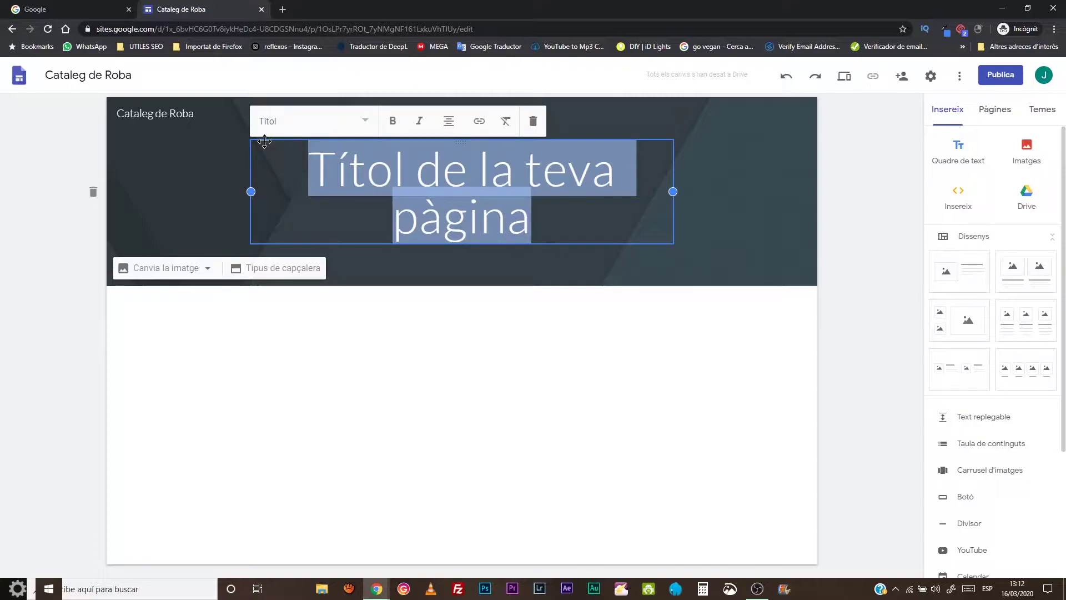
type("Intism")
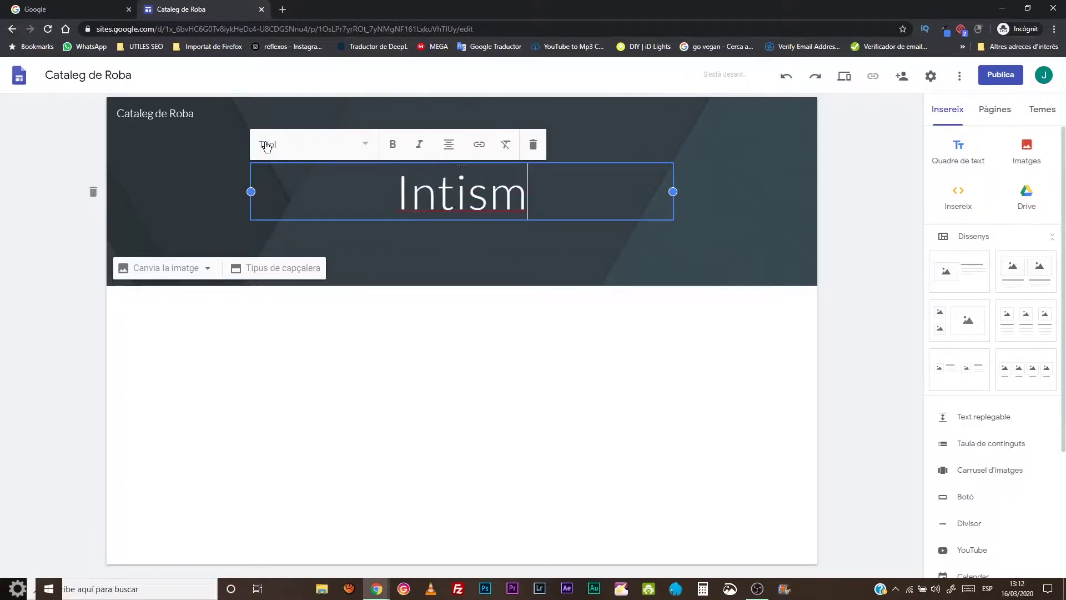
key("BackSpace")
type("i")
key("BackSpace")
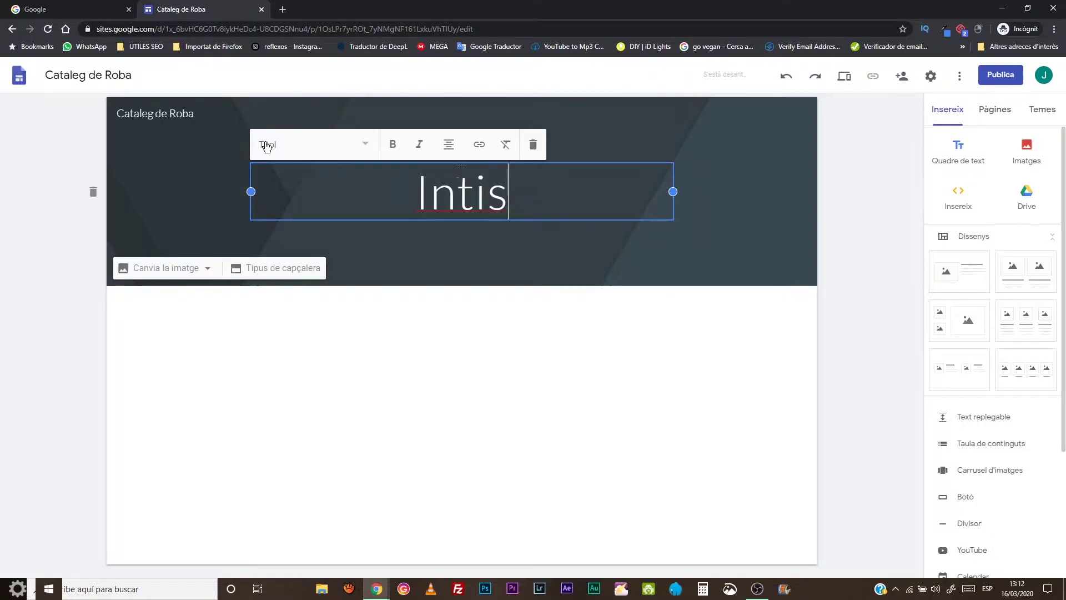
key("BackSpace")
type("misis")
key("BackSpace")
key("BackSpace")
type("simi")
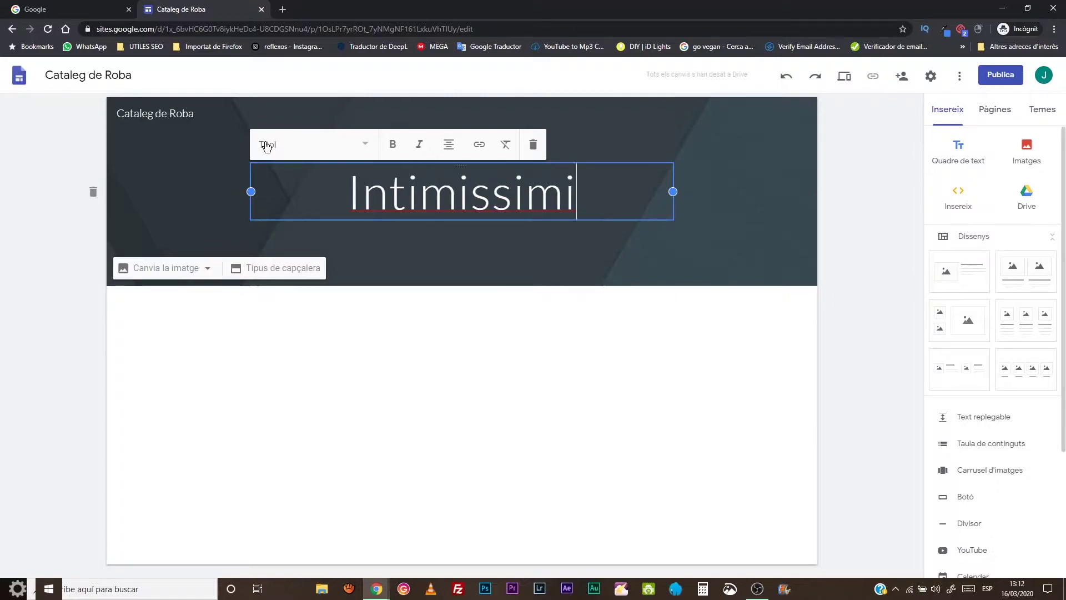
left_click(555, 252)
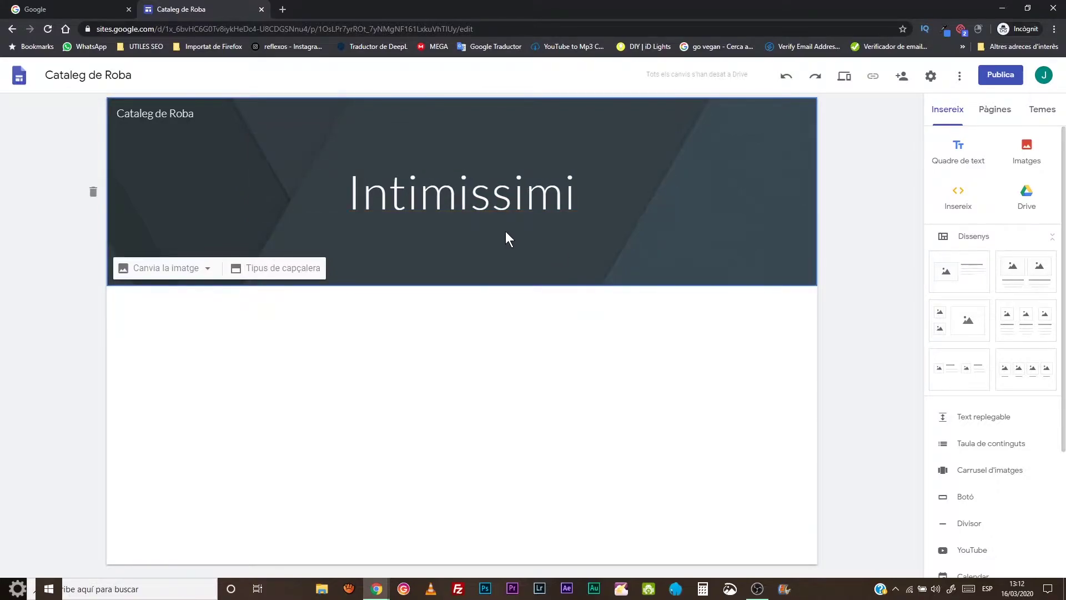
- Try the header layouts and settle on the standard Bàner layout
left_click(187, 264)
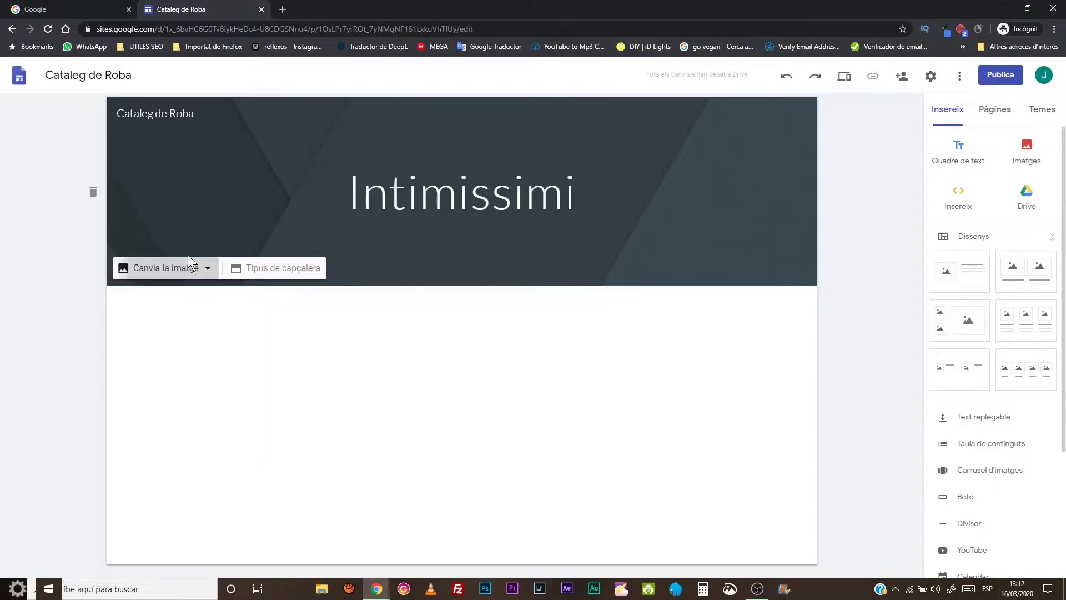
left_click(195, 241)
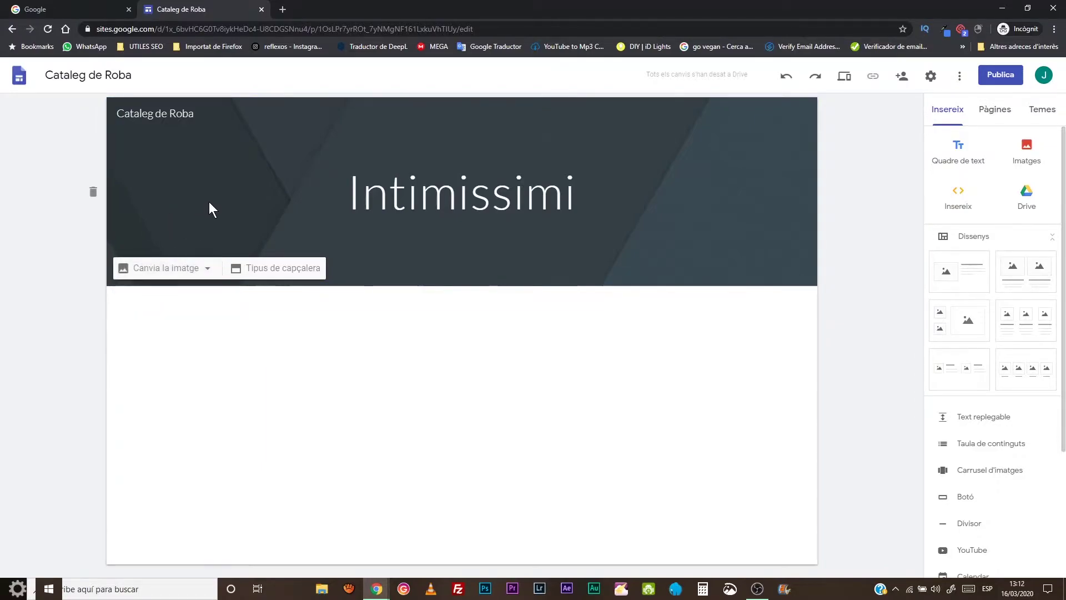
left_click(276, 268)
left_click(381, 264)
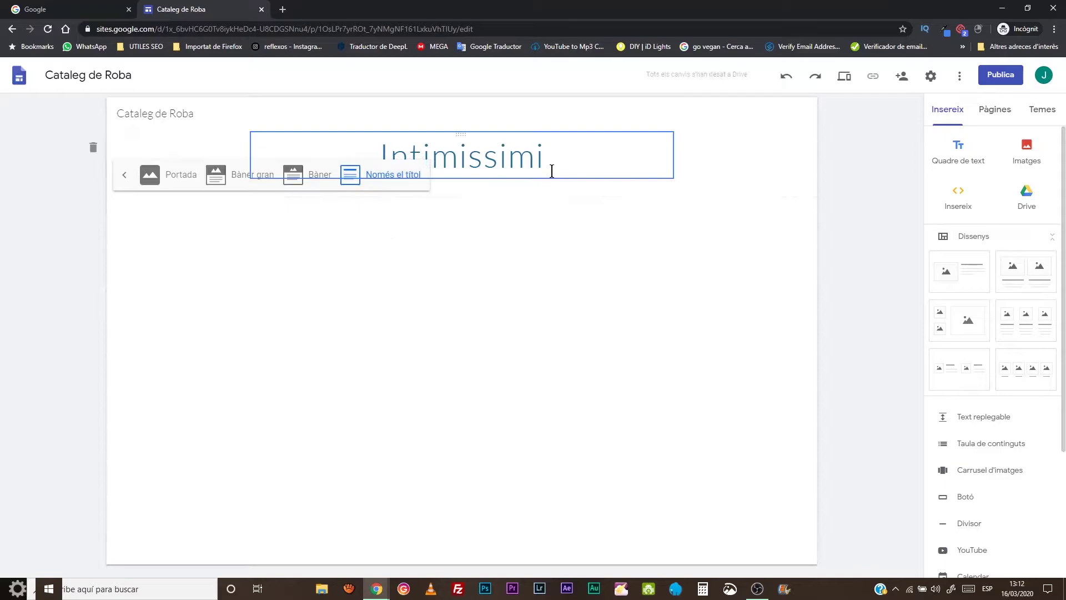
left_click(311, 174)
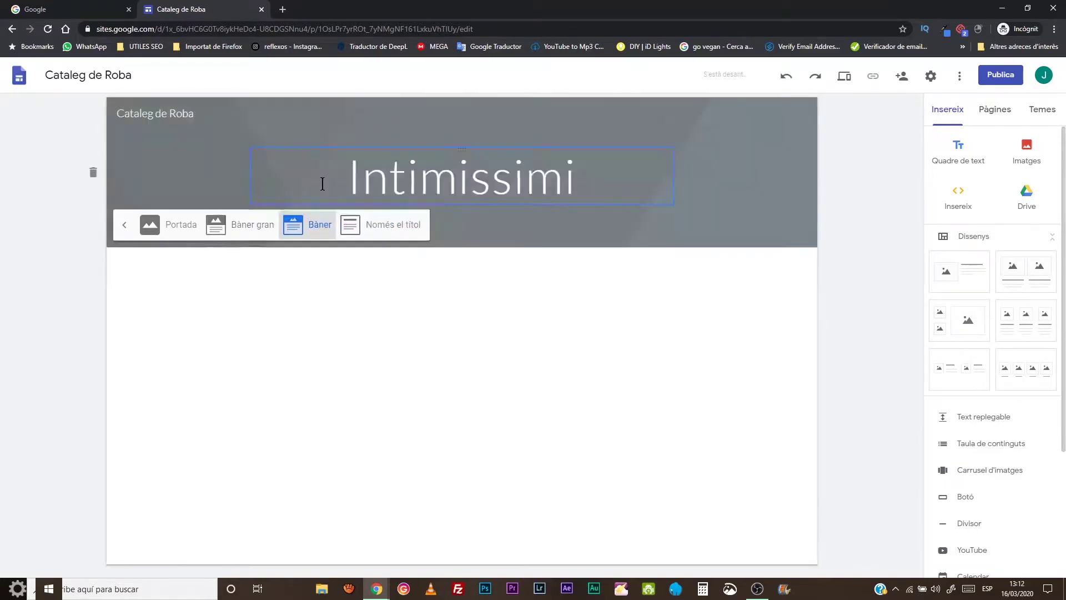
left_click(182, 261)
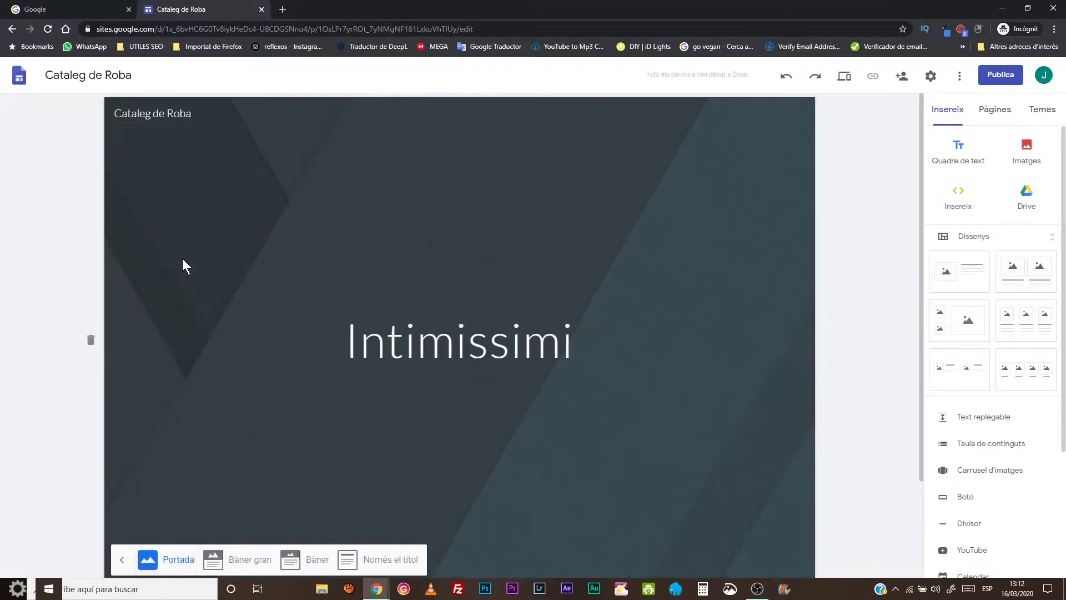
left_click(248, 549)
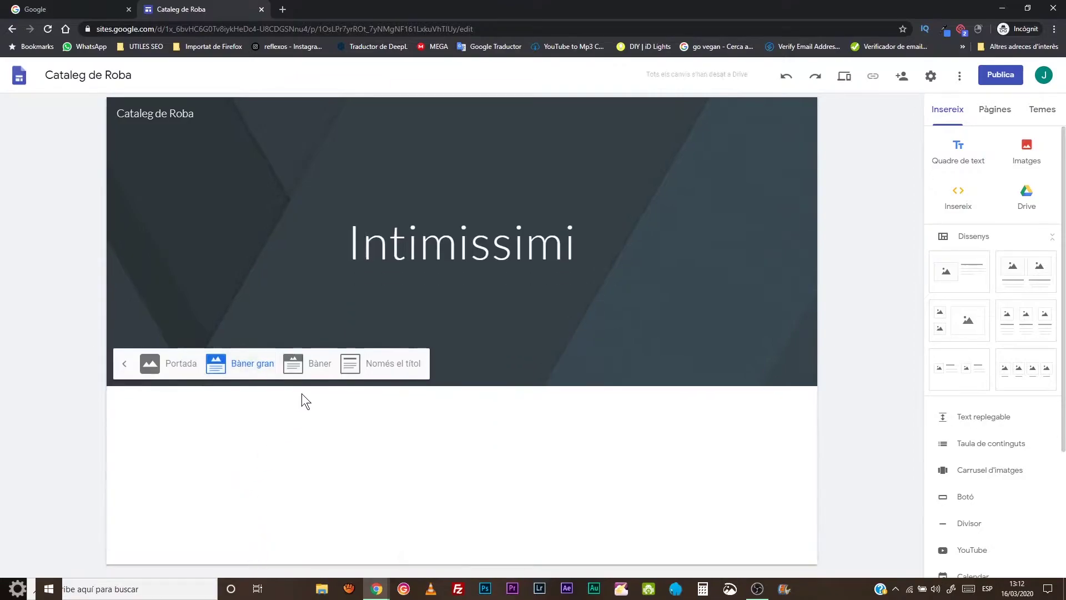
left_click(306, 364)
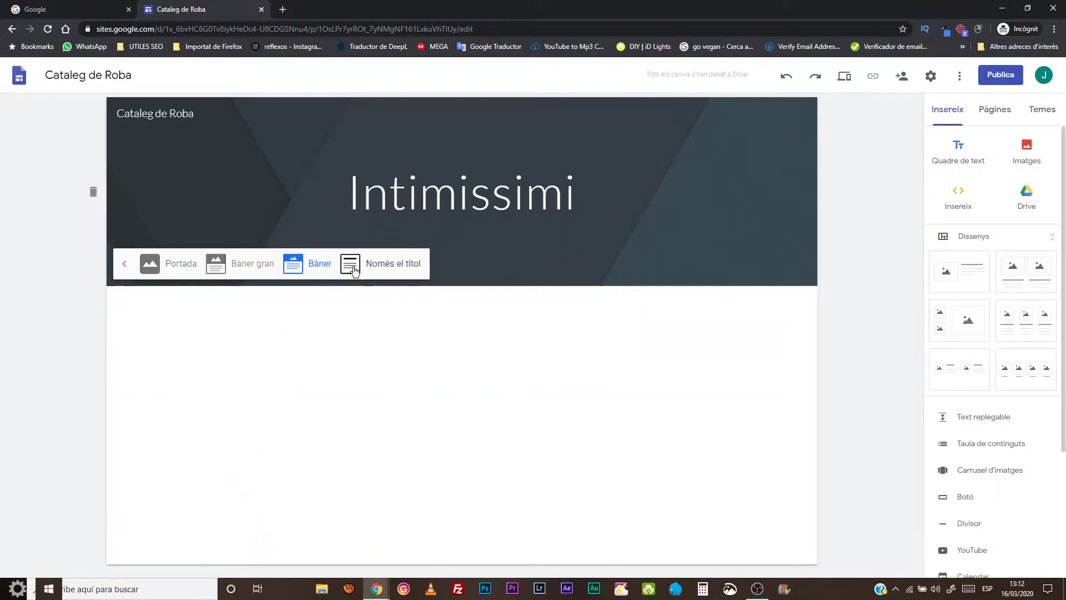
left_click(124, 263)
- Set the teal geometric pattern from the gallery as the header background image
left_click(159, 268)
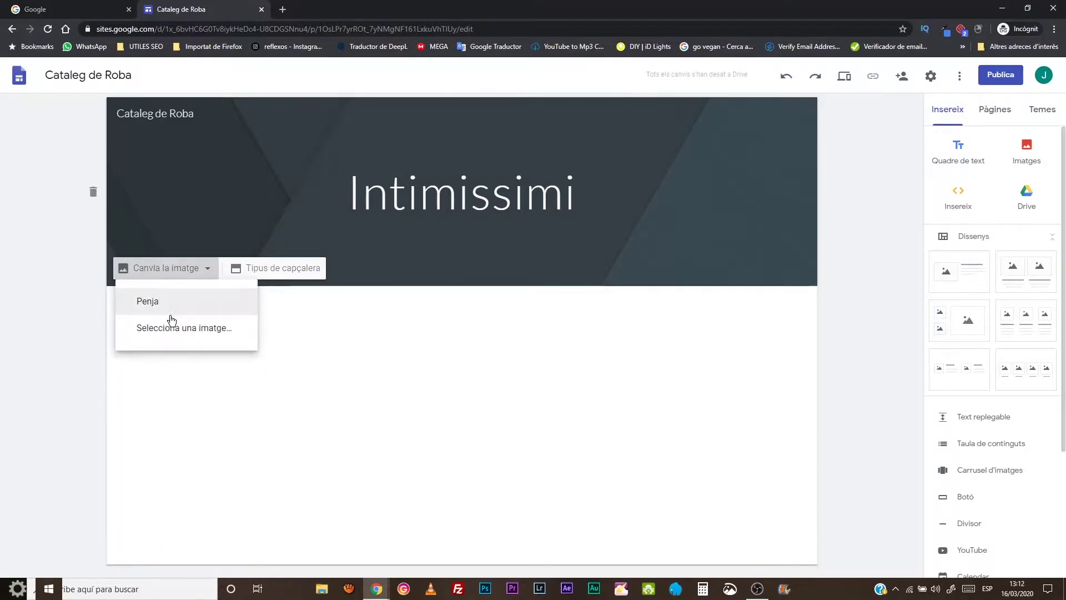
left_click(182, 330)
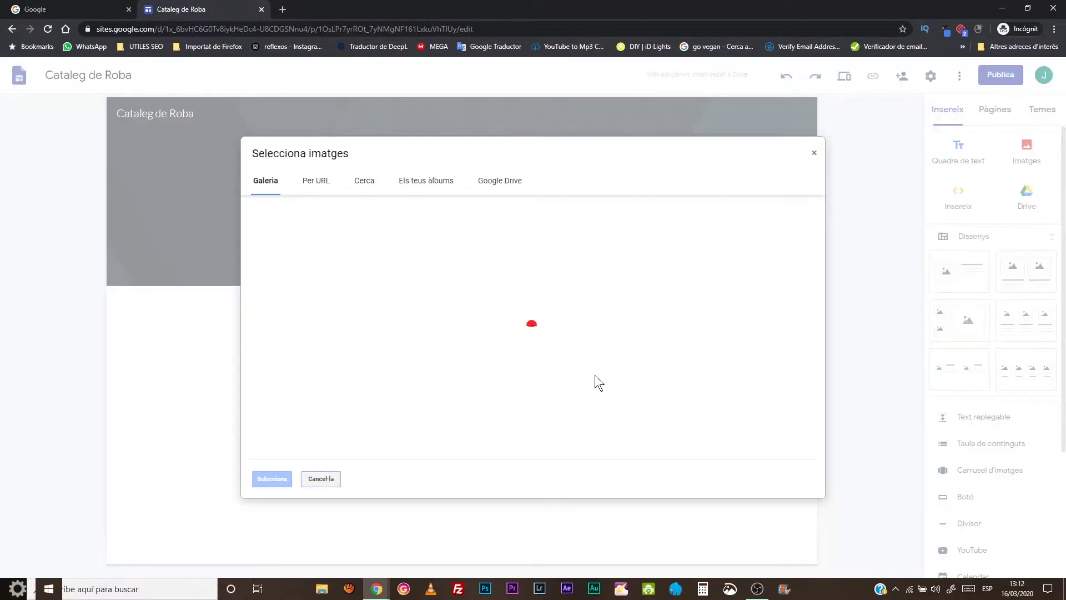
scroll(607, 322, "down", 4)
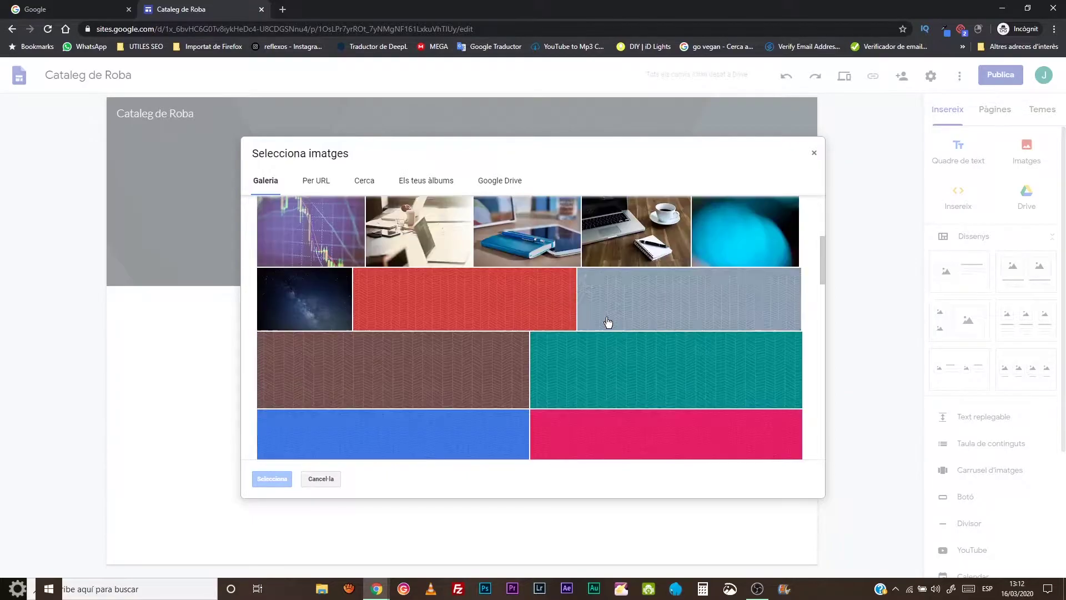
scroll(609, 324, "down", 1)
scroll(608, 325, "down", 10)
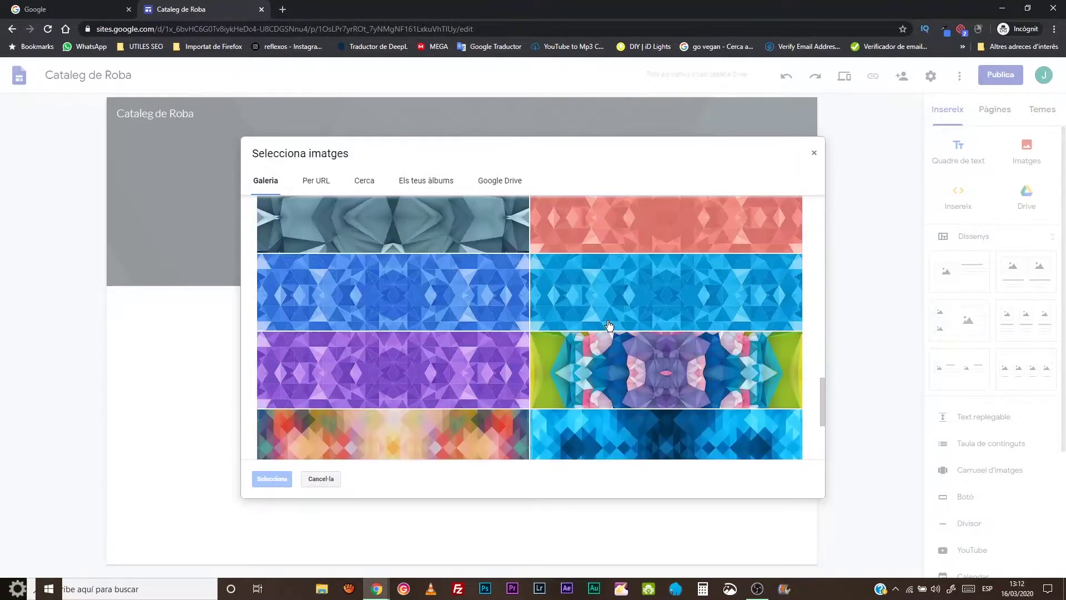
scroll(609, 325, "up", 3)
scroll(608, 322, "down", 3)
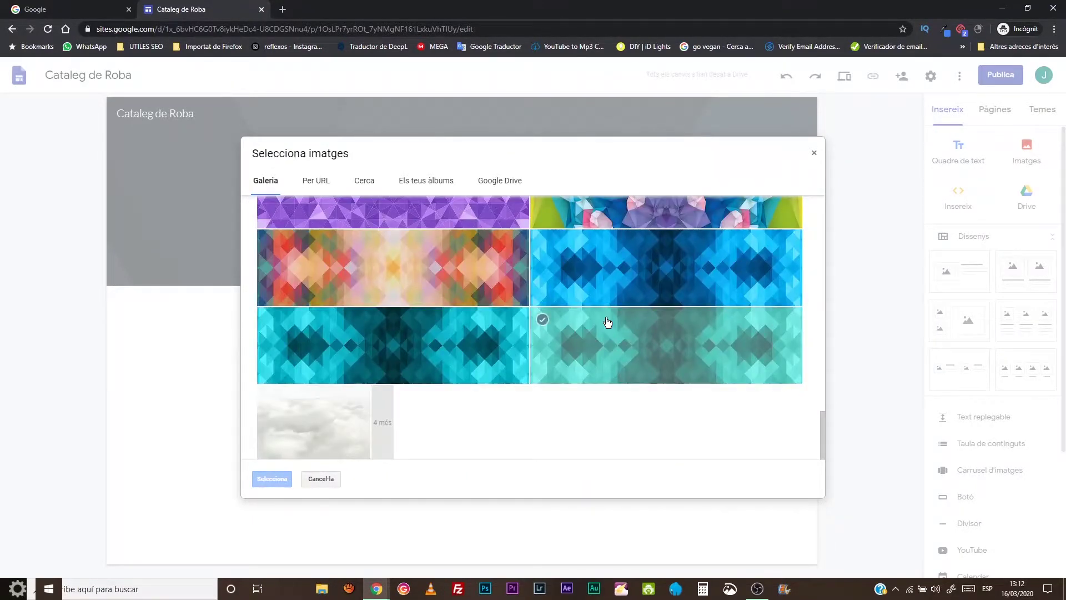
left_click(610, 355)
left_click(272, 479)
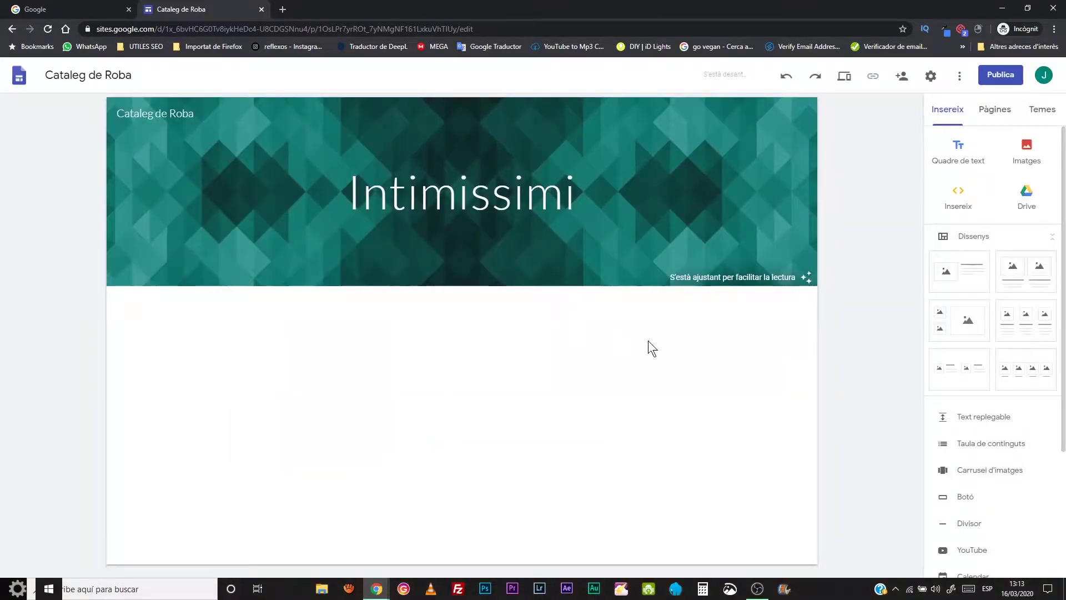
mouse_move(755, 275)
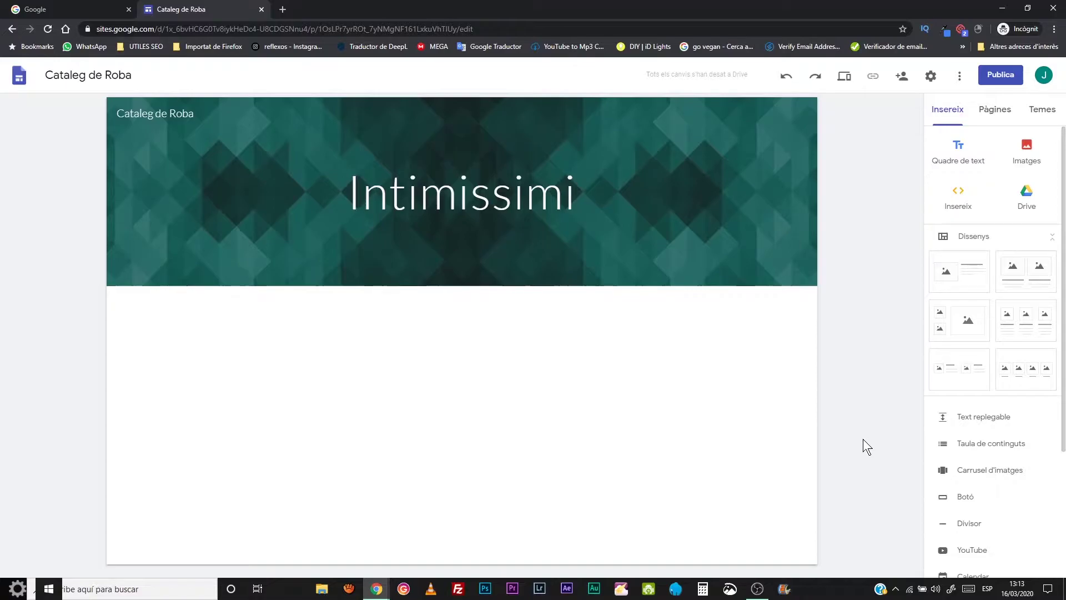
- Insert a two-small-one-large layout and upload the plaid shirt photo from CATALEG-VIRTUAL top-left
left_click(967, 322)
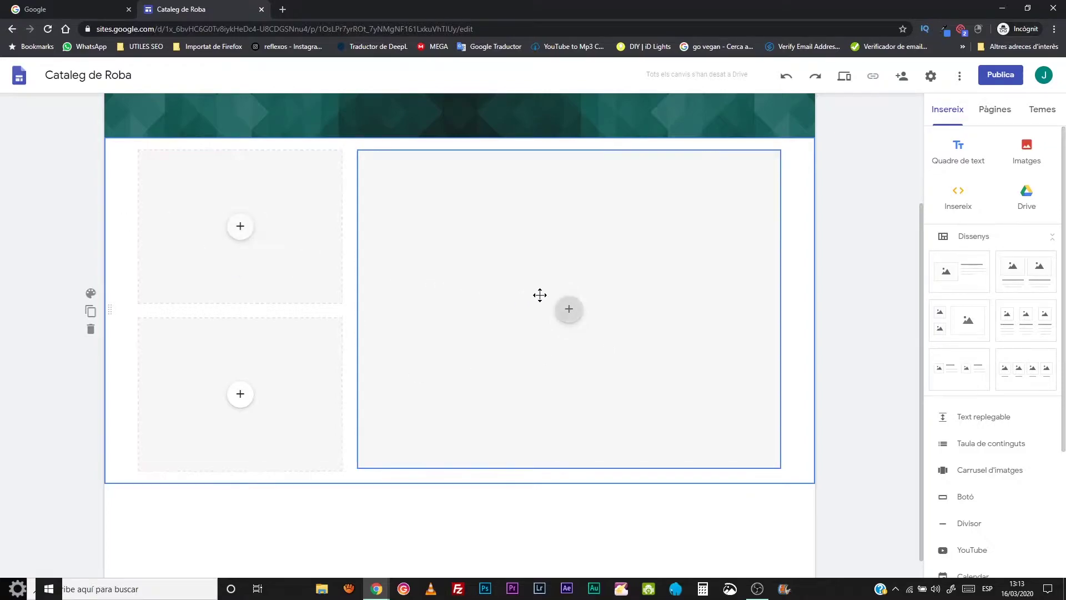
left_click(254, 225)
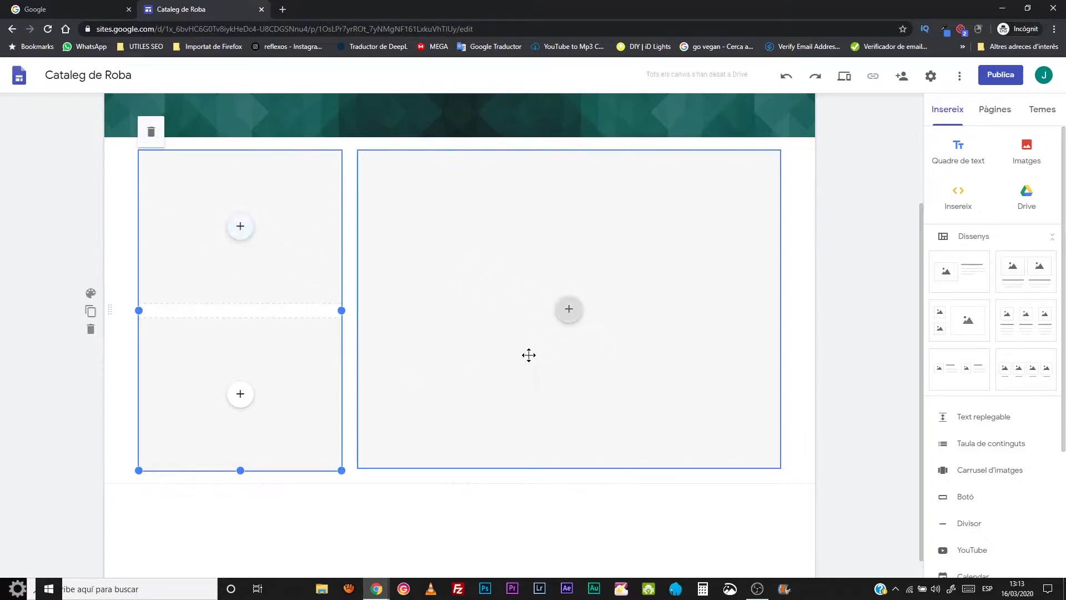
left_click(240, 229)
left_click(240, 229)
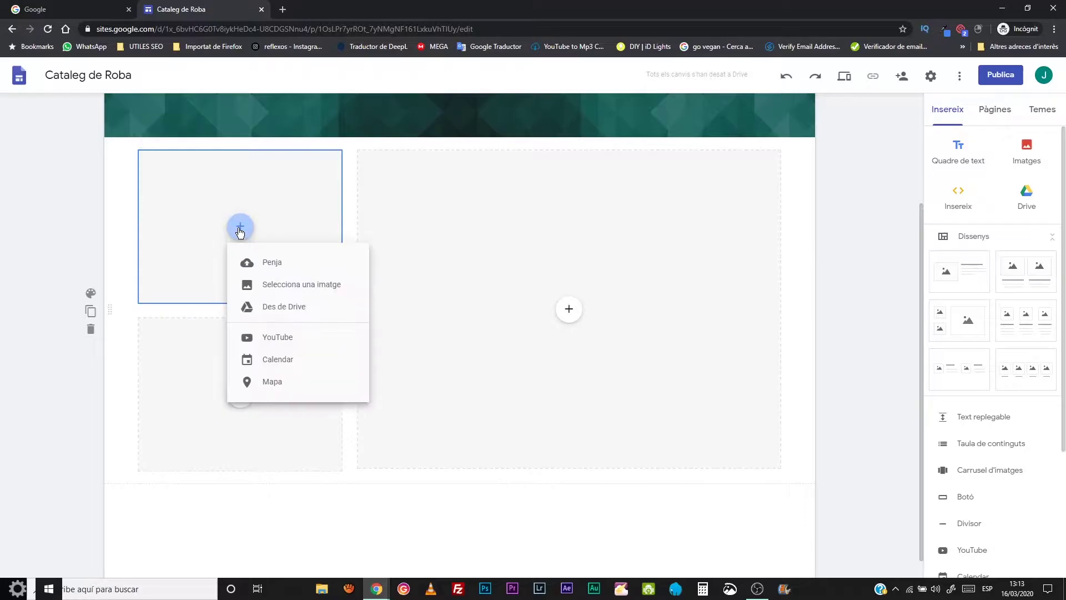
left_click(259, 258)
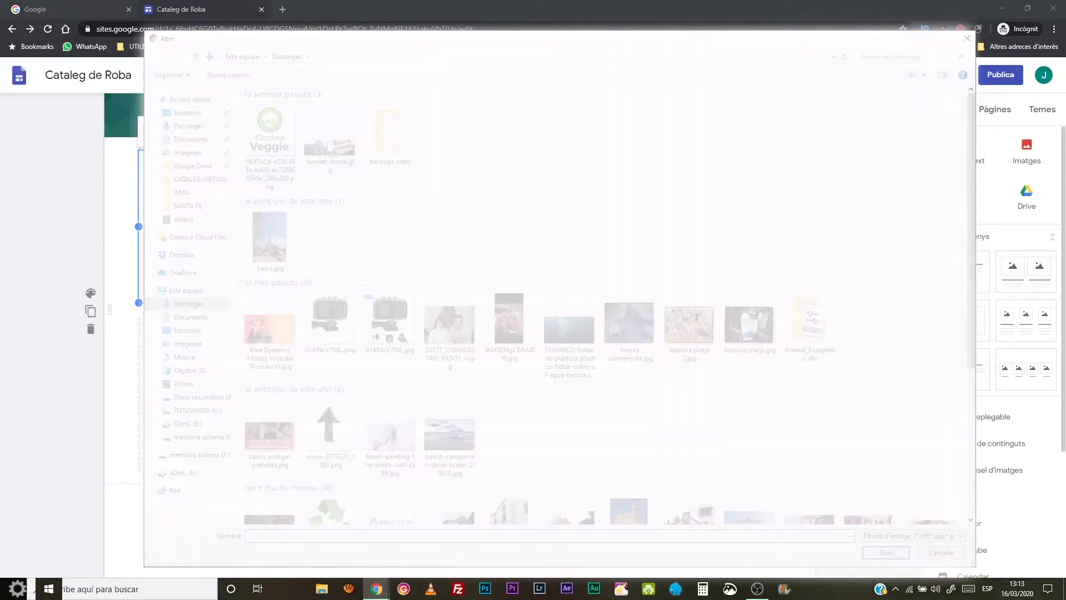
left_click(199, 180)
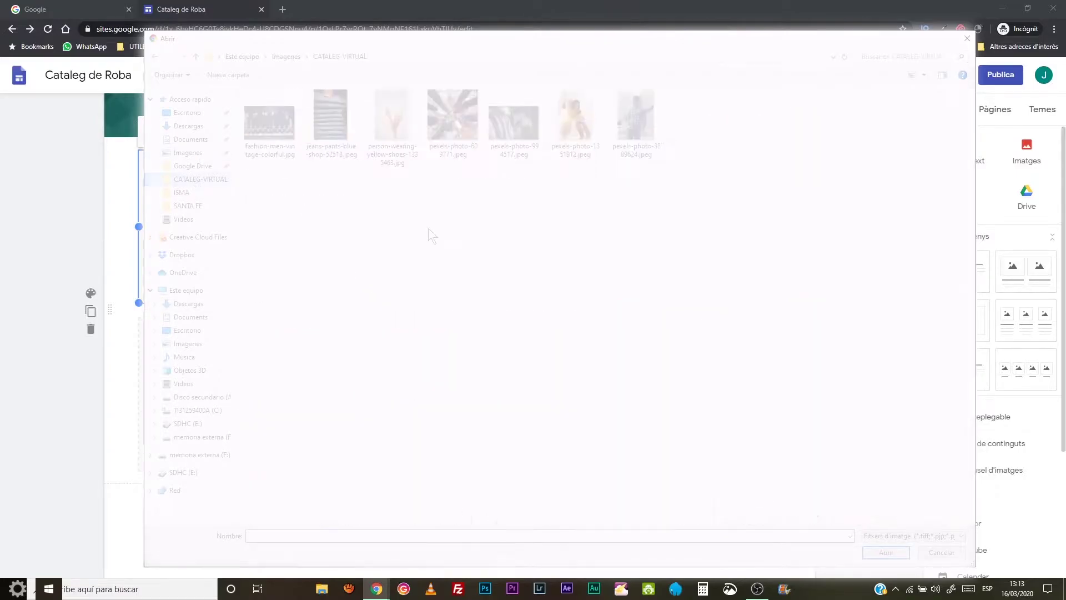
left_click(633, 127)
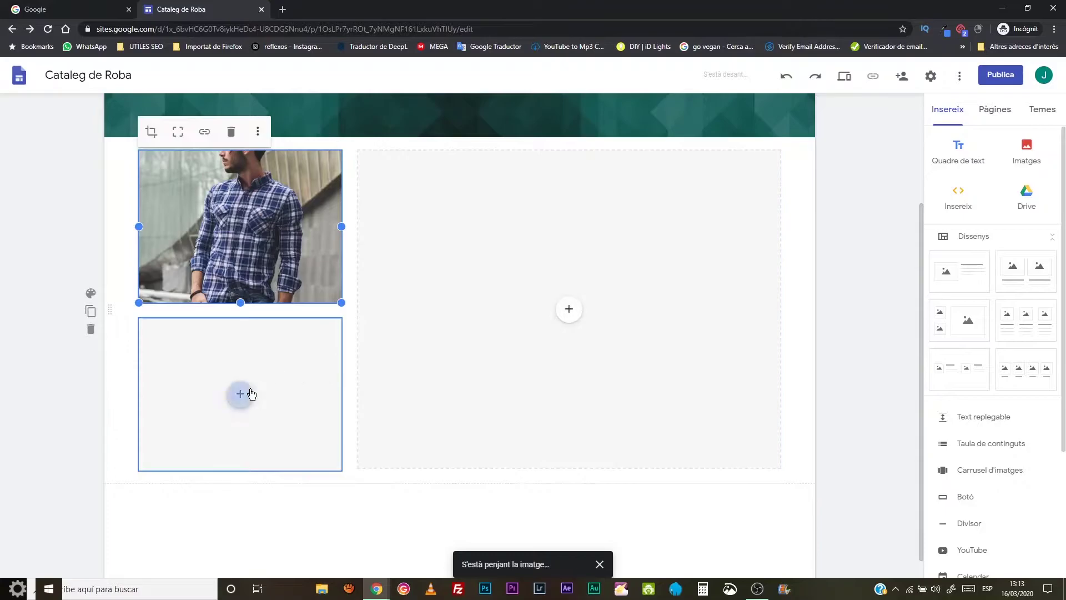
- Upload the clothing rack photo into the lower-left slot
left_click(240, 394)
left_click(274, 432)
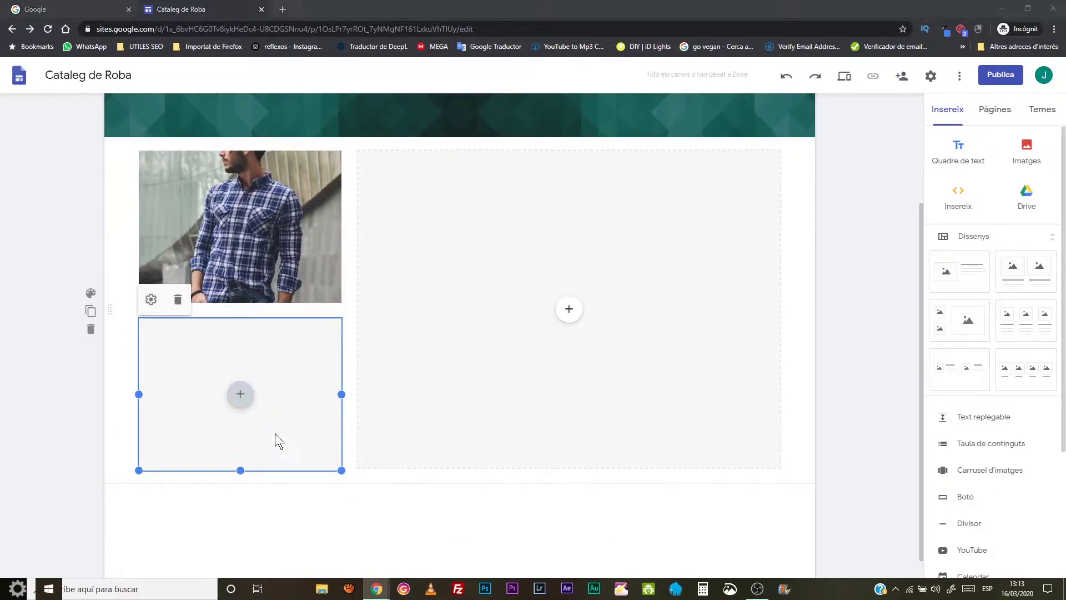
left_click(578, 147)
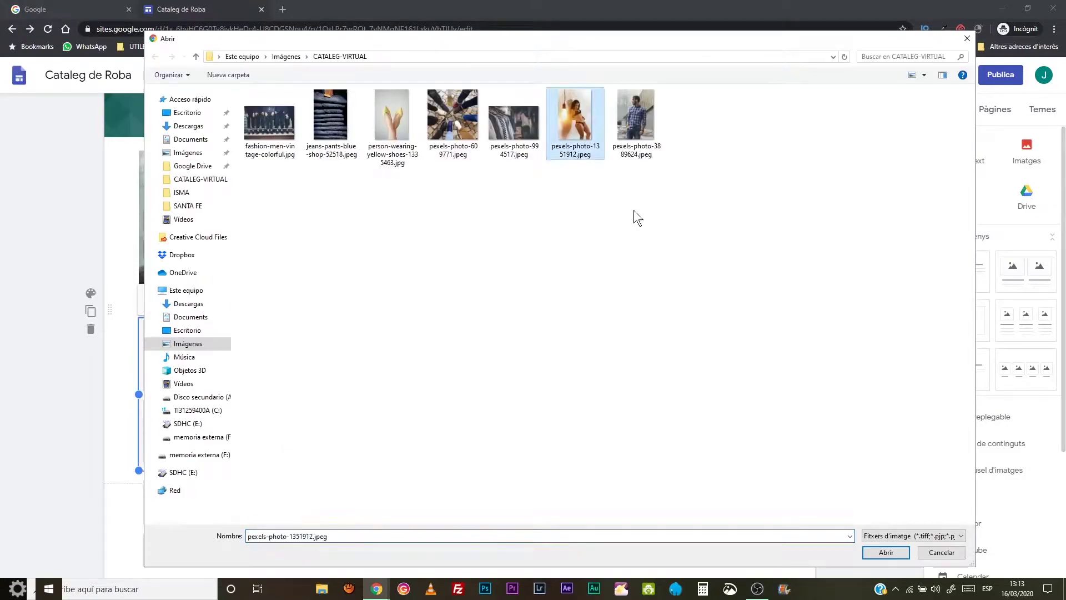
left_click(503, 127)
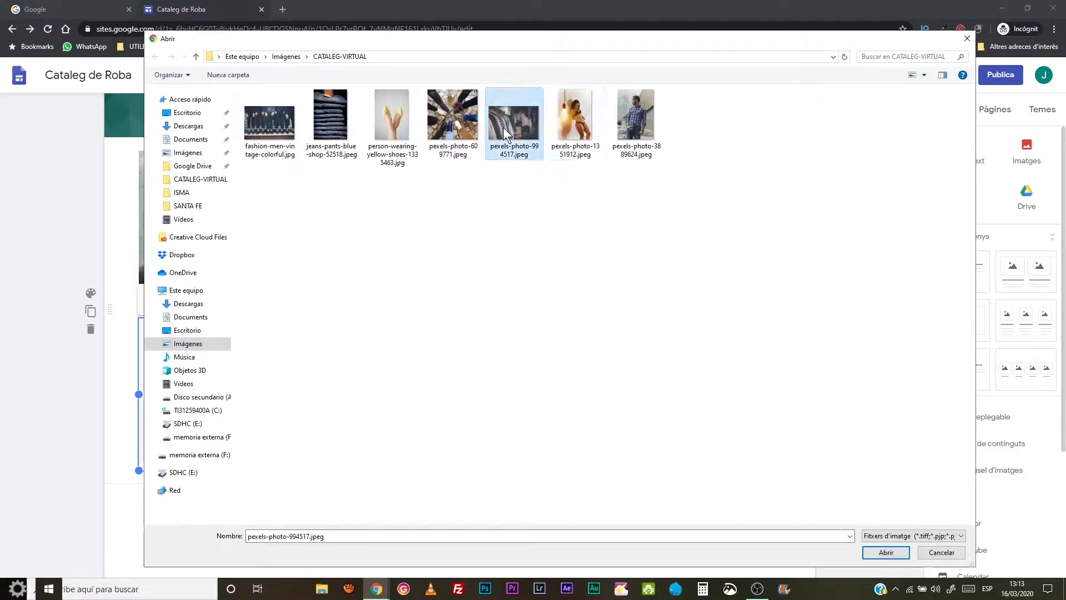
left_click(887, 551)
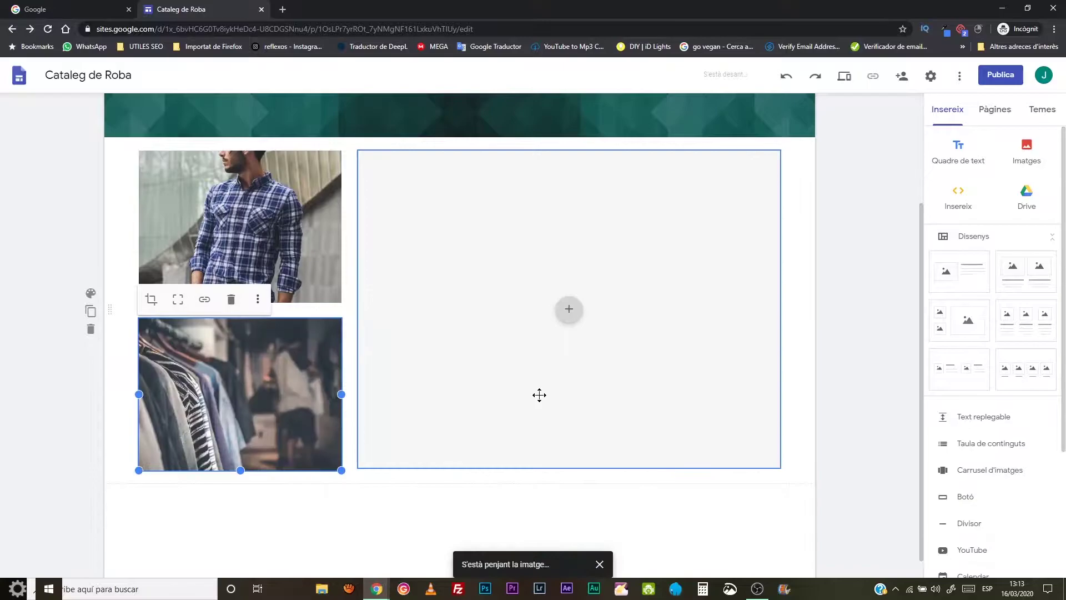
- Upload pexels-photo-609771.jpeg shoes photo into the large slot and duplicate the section
left_click(569, 308)
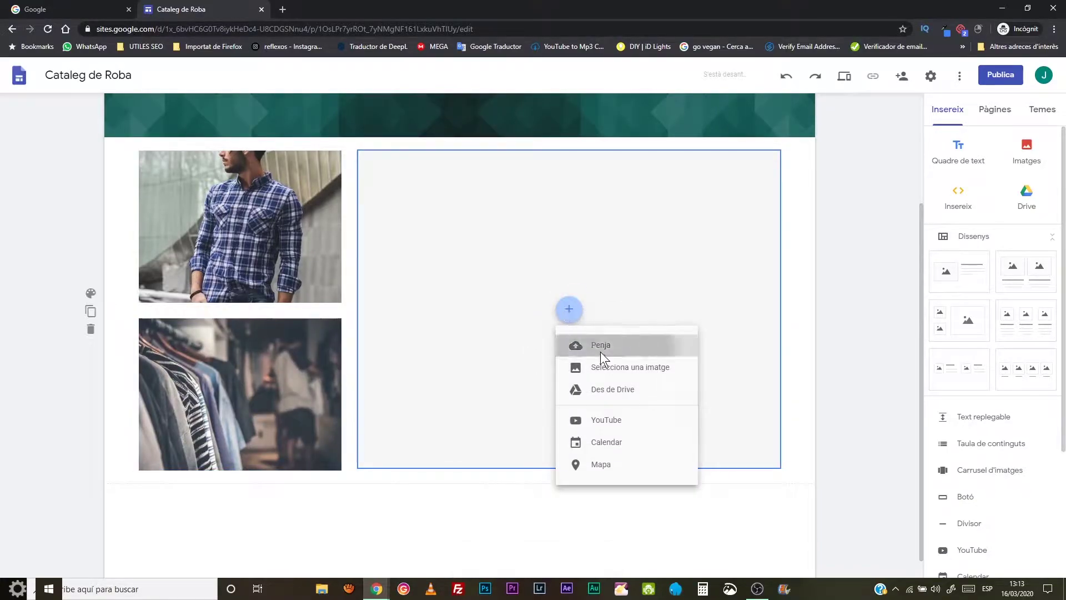
left_click(601, 352)
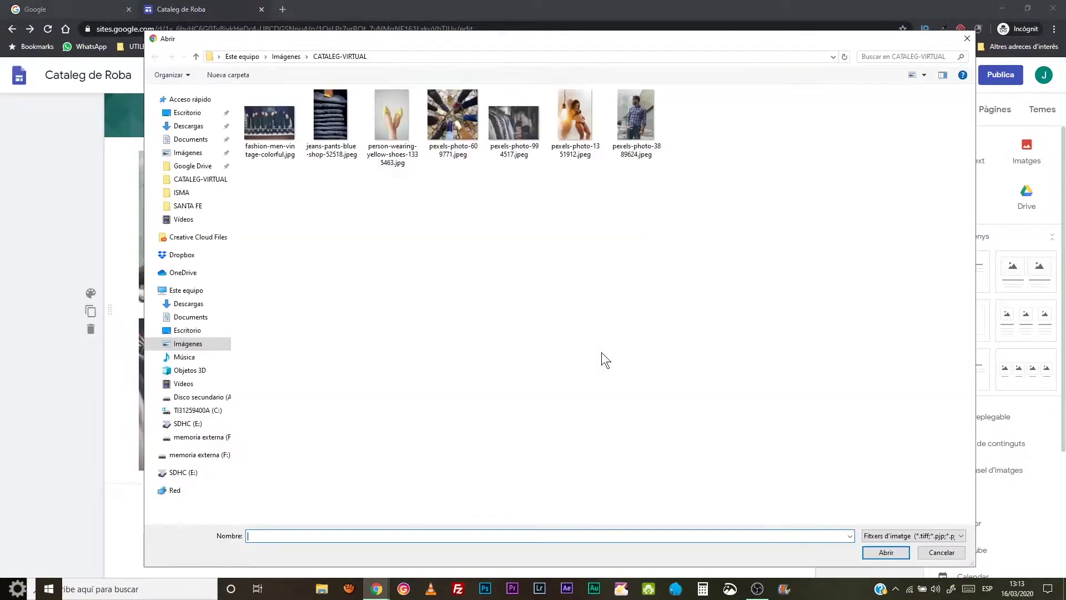
left_click(453, 118)
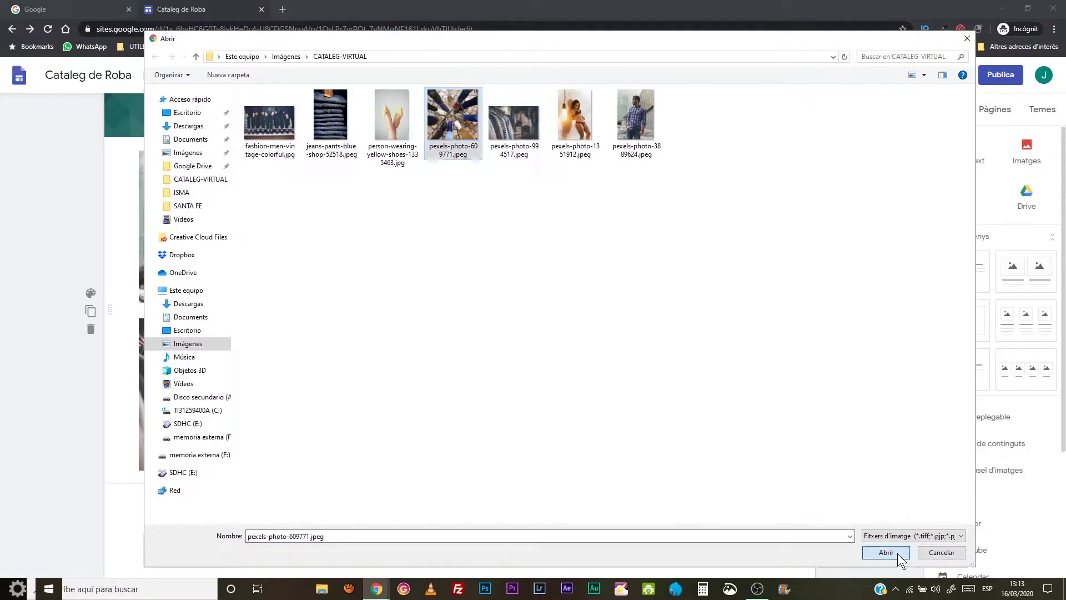
left_click(897, 553)
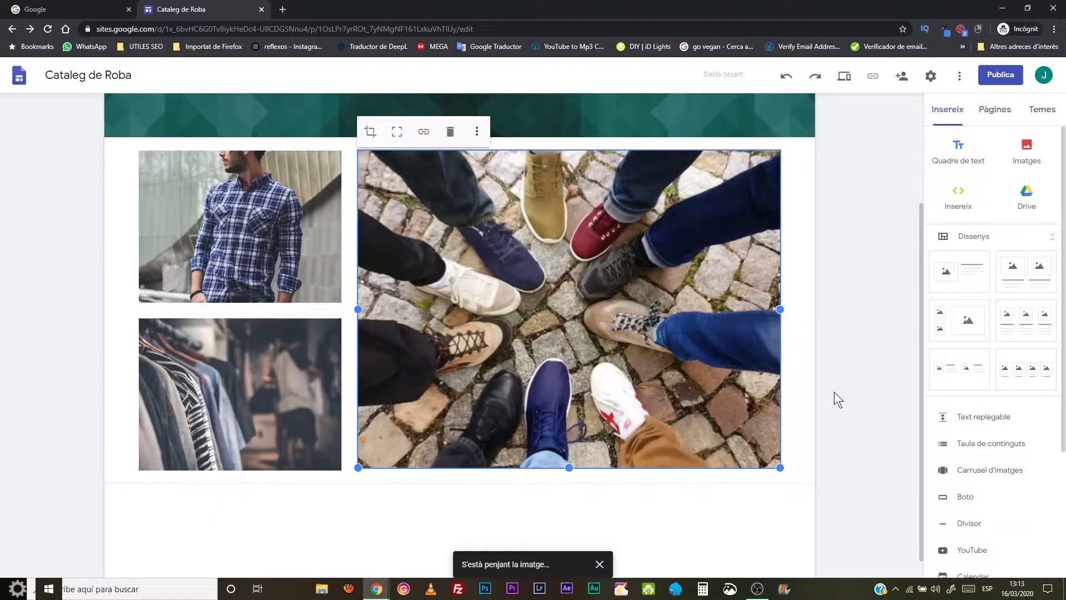
left_click(90, 312)
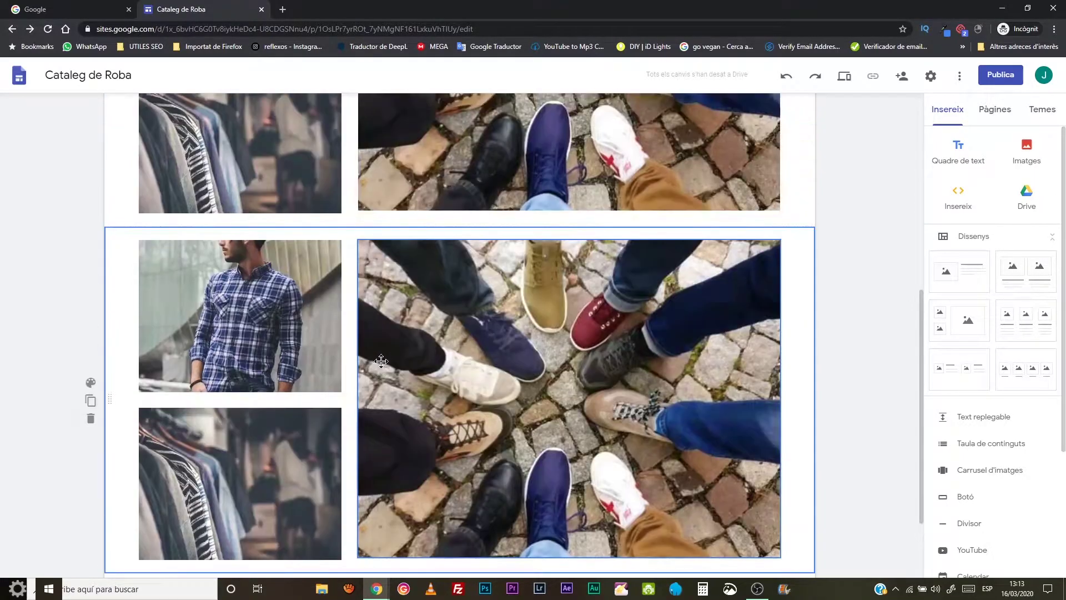
- Move the shoes photo left in the duplicate section, then undo the move
left_click_drag(381, 361, 126, 366)
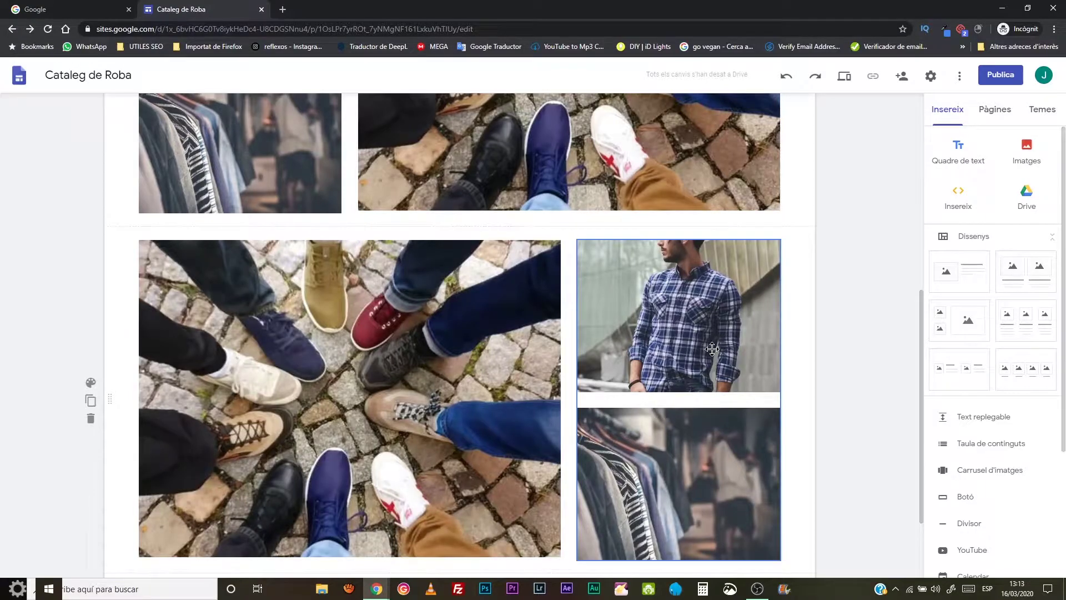
scroll(712, 349, "up", 7)
scroll(712, 351, "down", 9)
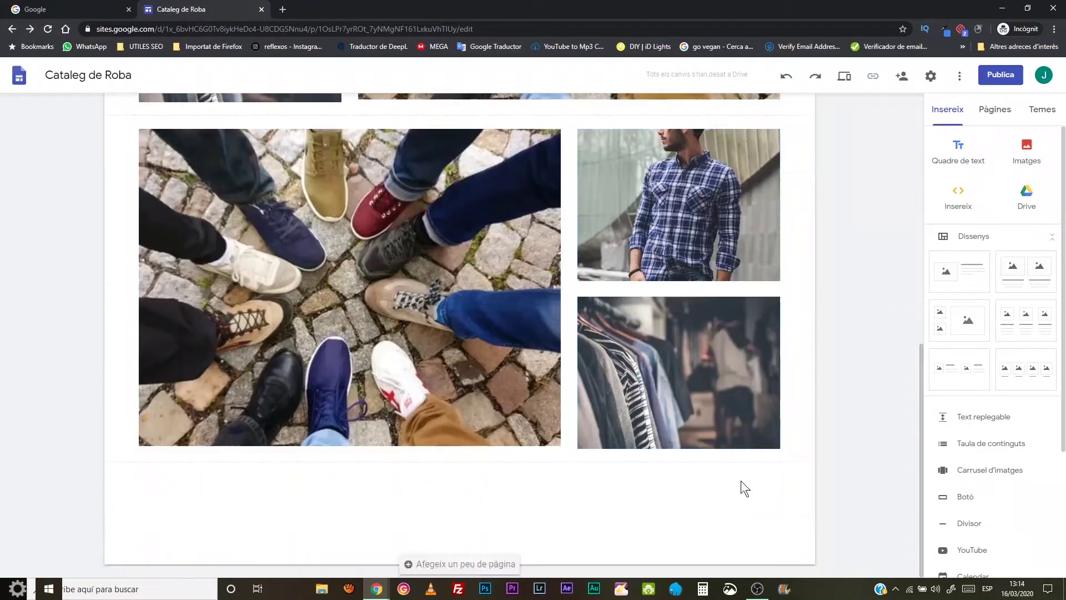
key("ctrl+z")
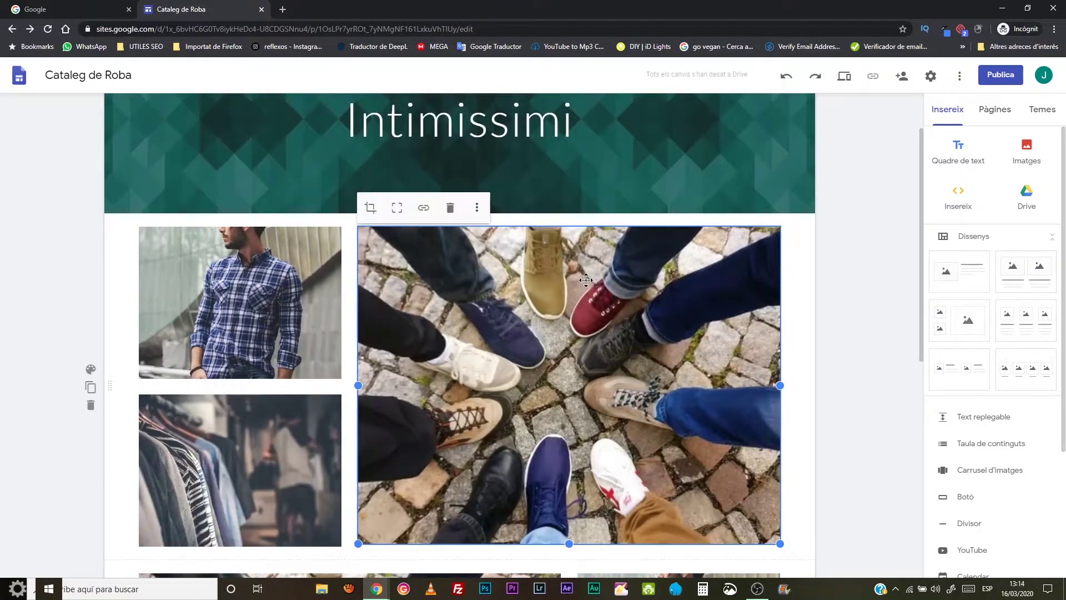
- Add an image-and-text section and drag it directly below the Intimissimi banner
left_click(787, 270)
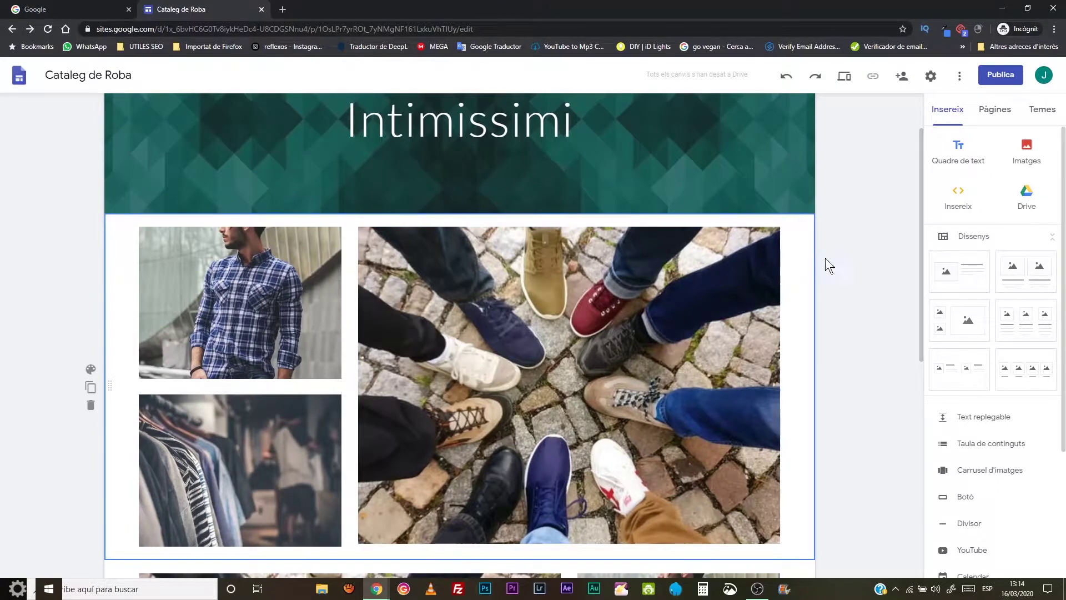
left_click(955, 282)
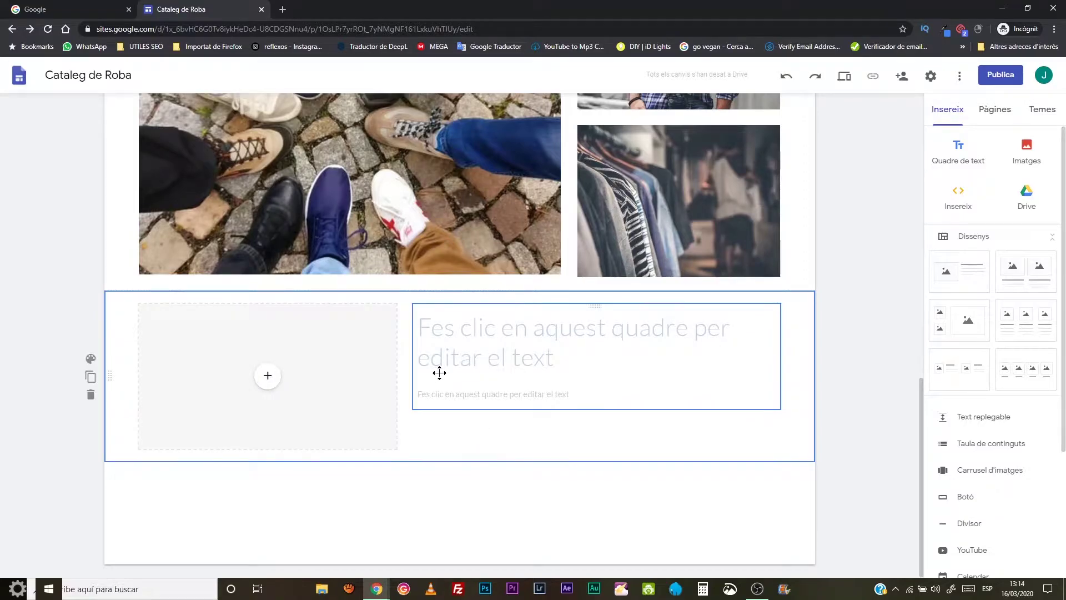
left_click_drag(110, 374, 112, 247)
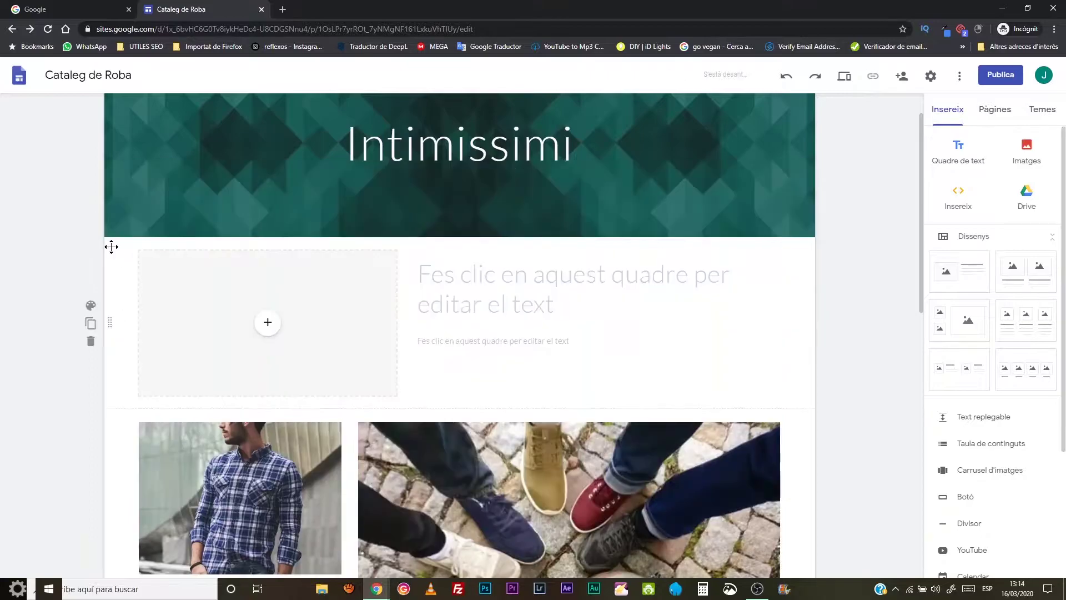
- Upload the yellow shoes photo into the section's empty image placeholder
left_click(288, 333)
left_click(267, 322)
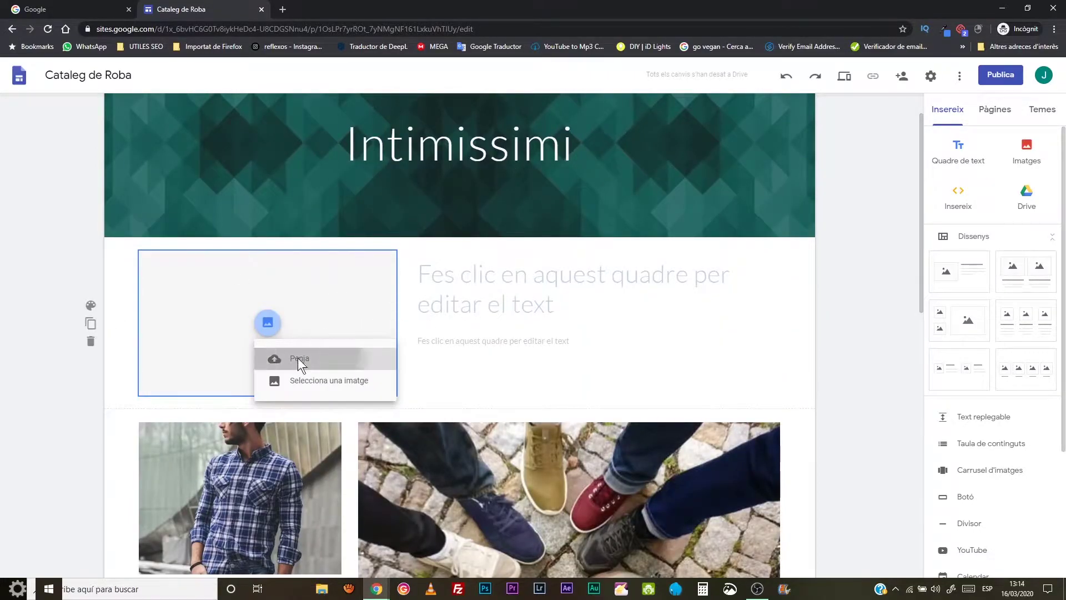
left_click(297, 358)
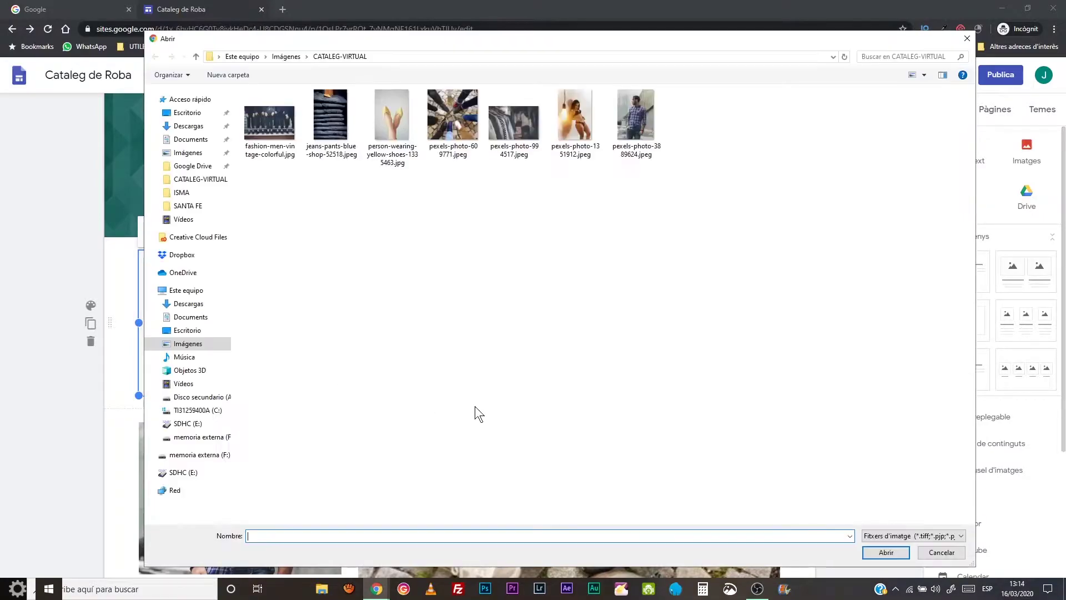
left_click(388, 121)
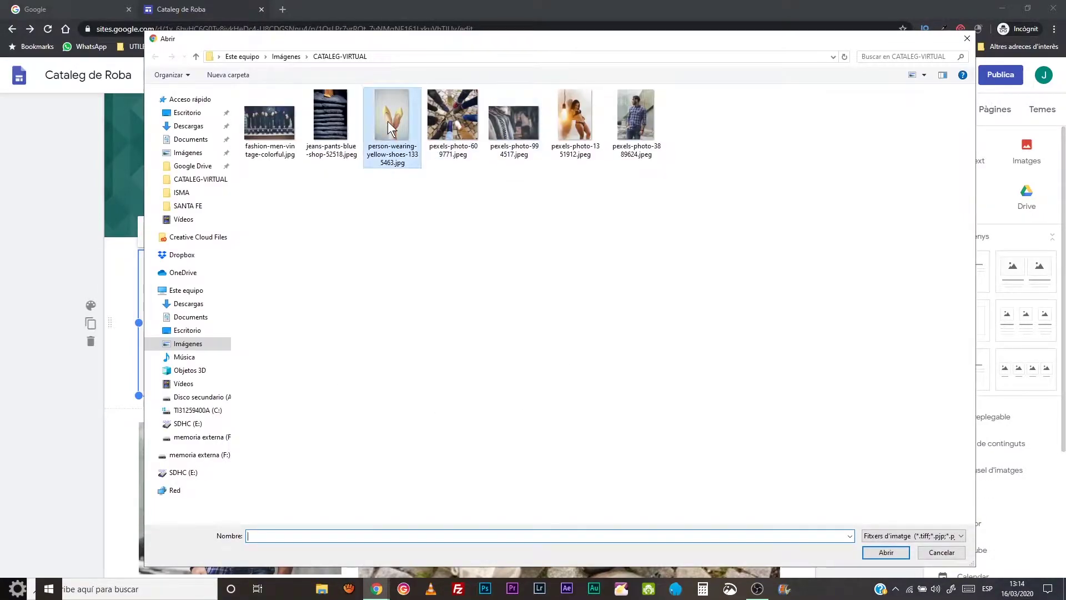
left_click(875, 554)
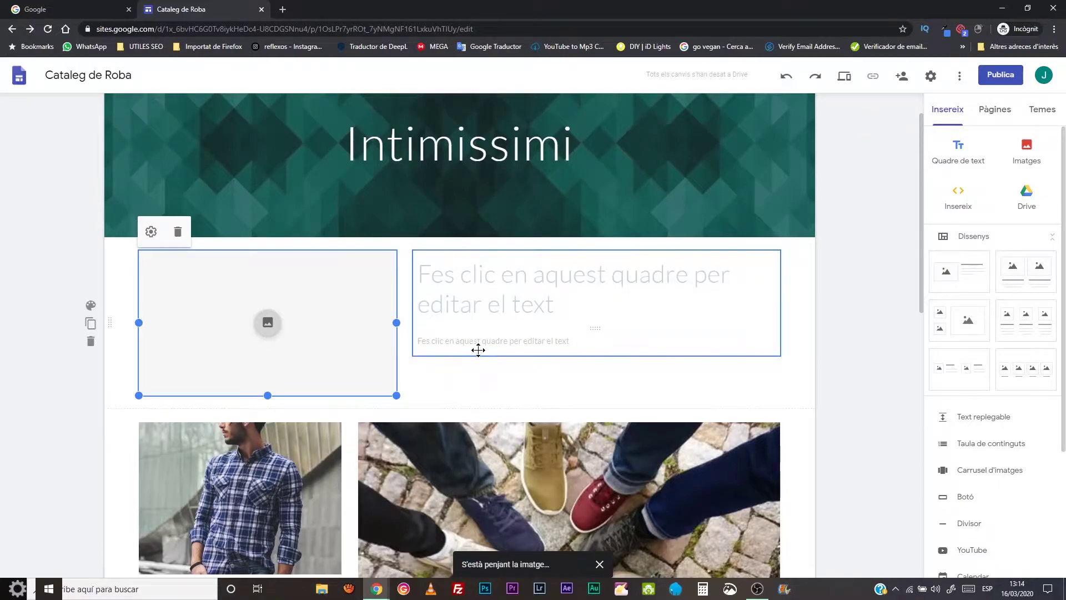
- Stretch the image box taller and crop to reposition the photo in its frame
mouse_move(267, 394)
left_mouse_down()
mouse_move(264, 426)
mouse_move(272, 413)
left_mouse_up()
left_click_drag(273, 358, 472, 439)
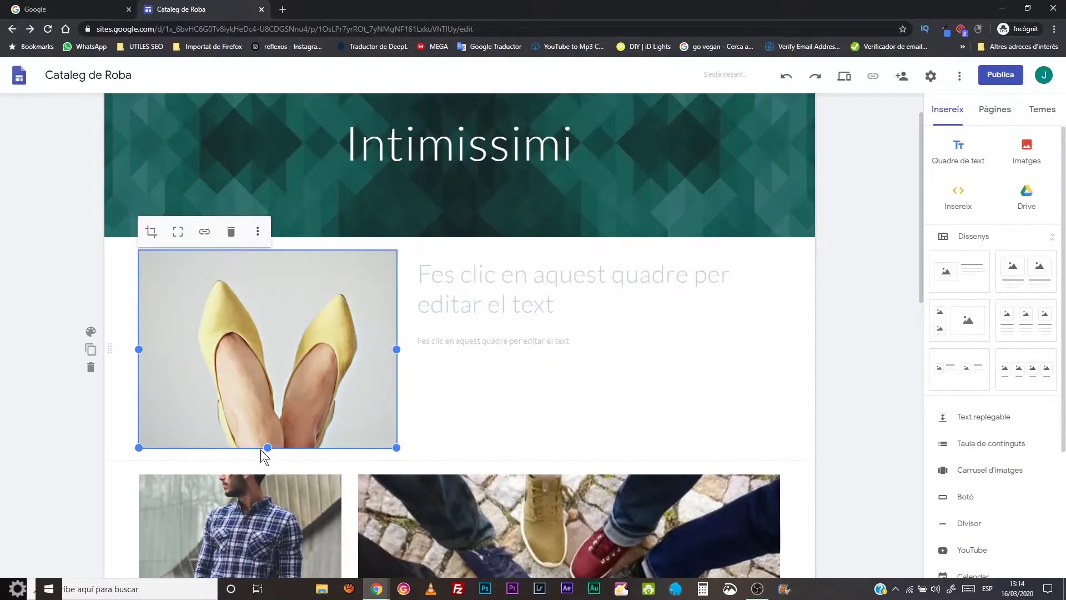
left_click_drag(265, 448, 272, 553)
left_click_drag(273, 449, 253, 335)
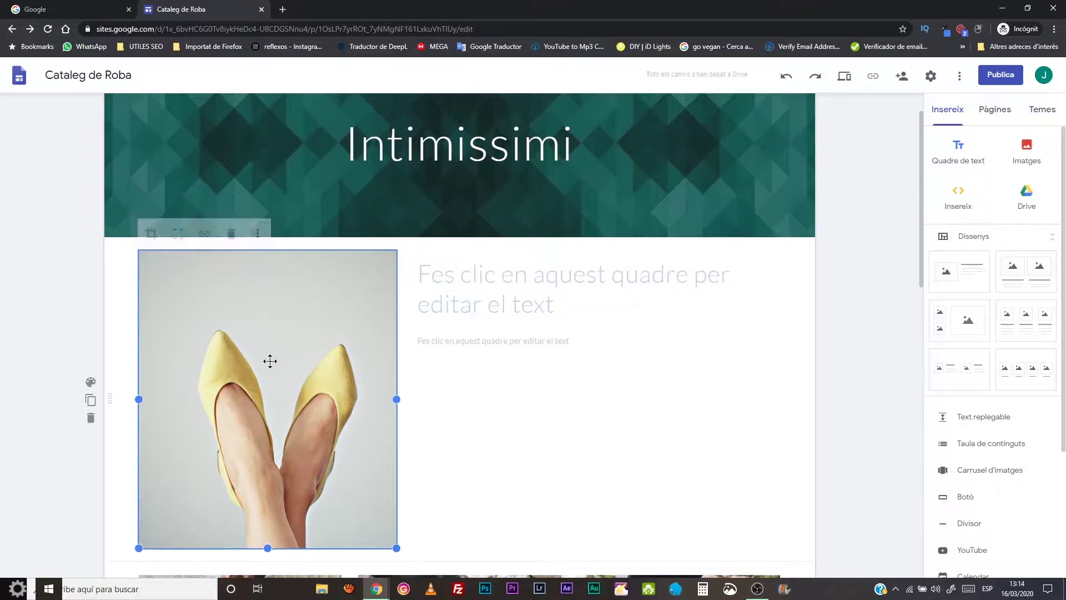
left_click(151, 233)
left_click_drag(261, 373, 256, 307)
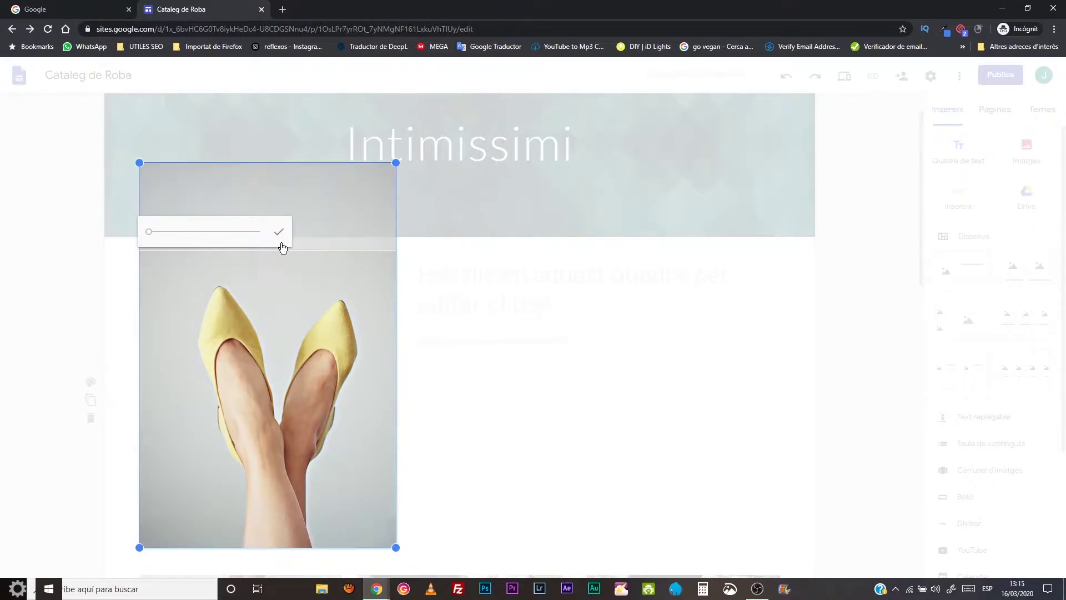
left_click(281, 238)
- Type 'Aquesta primavera ve més forta que mai' as the title beside the yellow-shoes photo
left_click(531, 324)
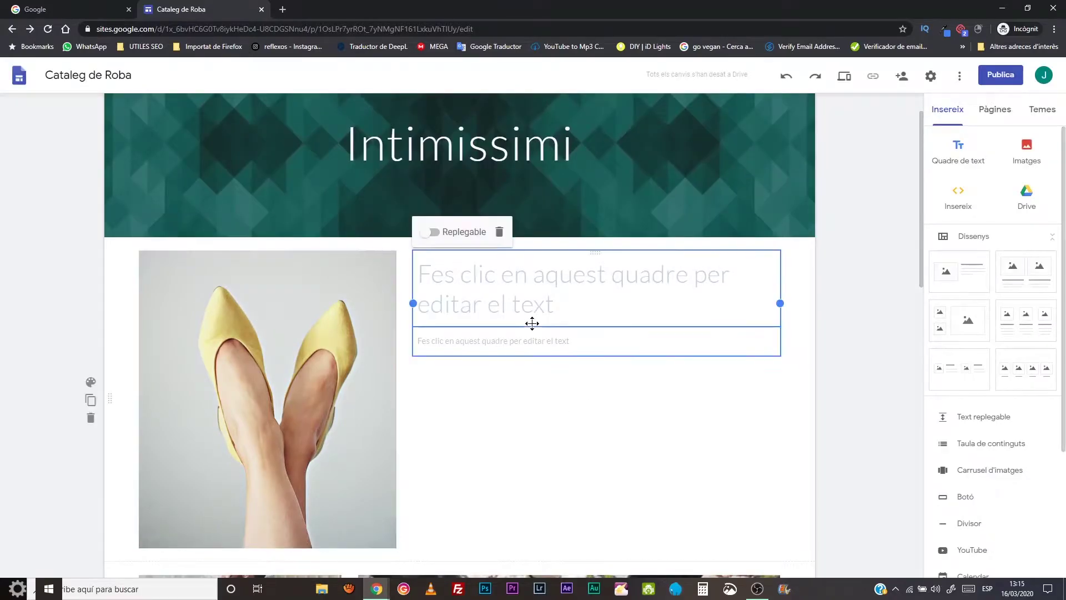
left_click(557, 306)
double_click(558, 305)
left_click(658, 324)
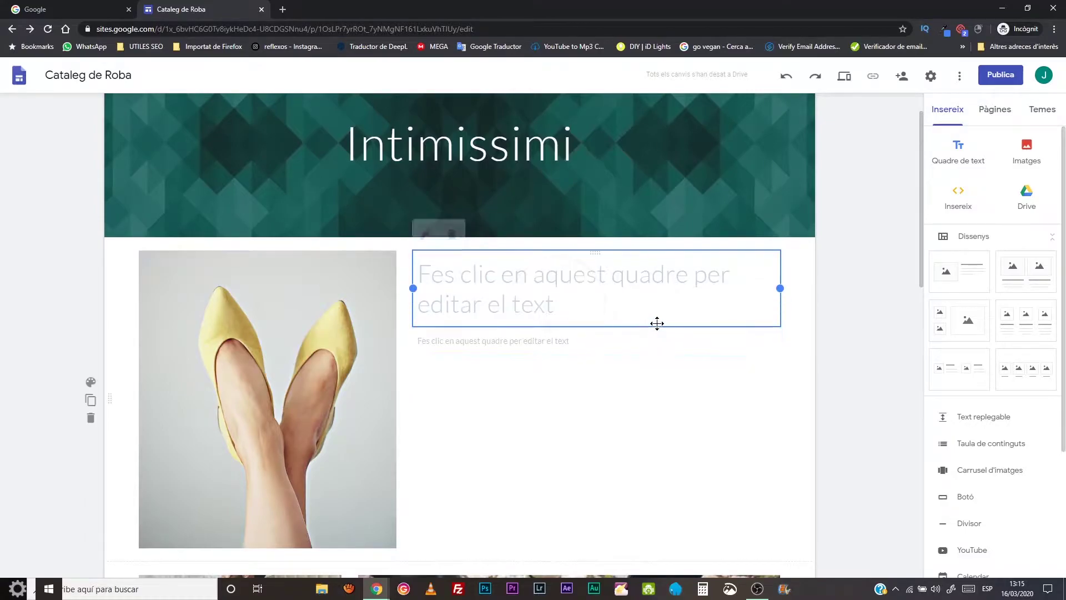
left_click(558, 295)
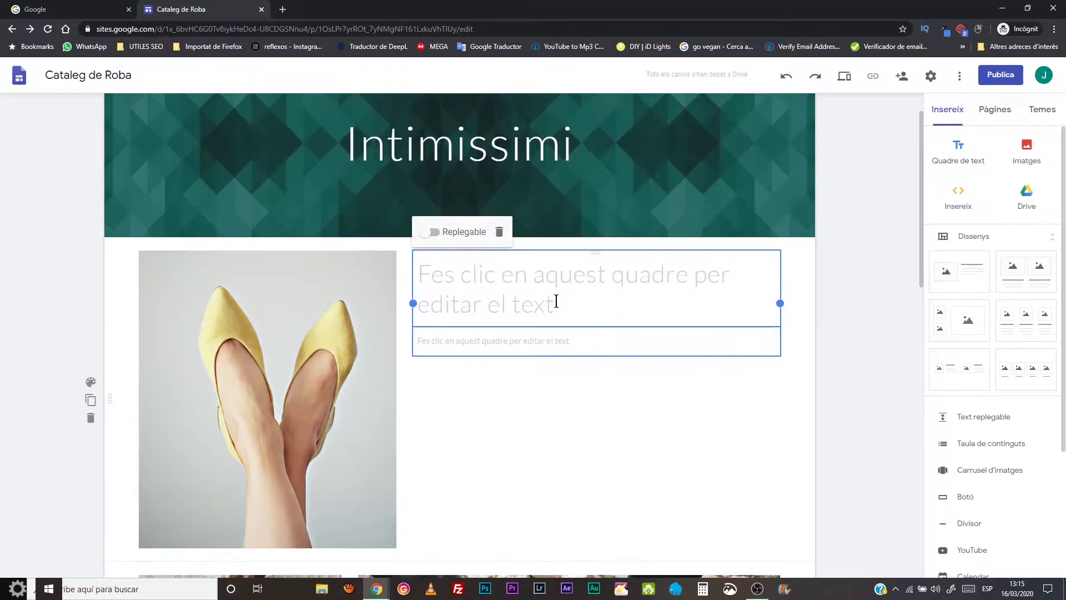
left_click(557, 302)
type("Benvinguts")
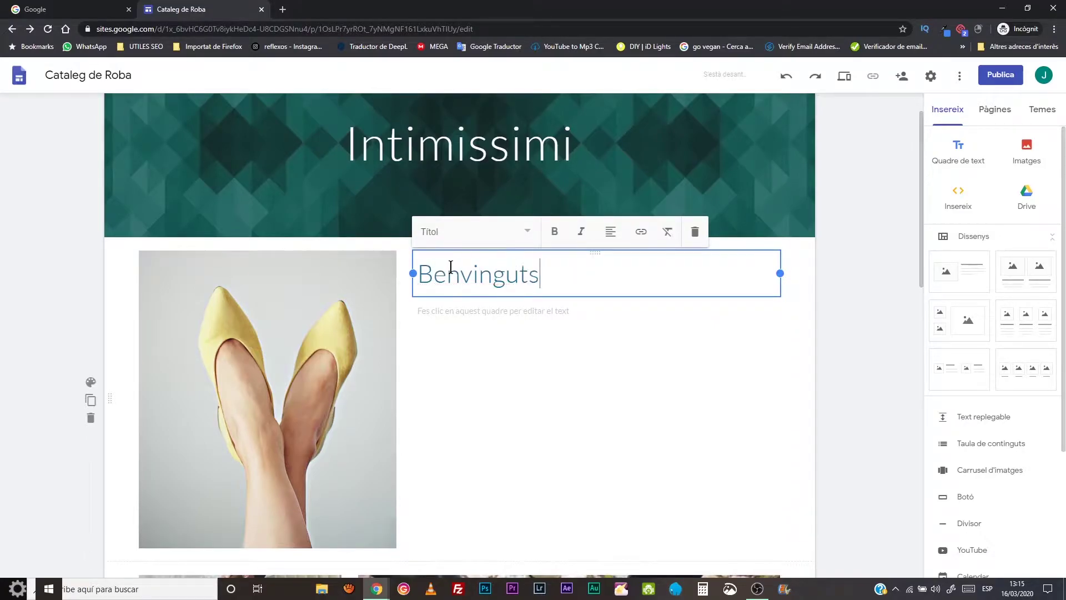
type(" a")
key("BackSpace")
key("BackSpace")
key("BackSpace")
key("BackSpace")
key("BackSpace")
key("BackSpace")
key("BackSpace")
key("BackSpace")
key("BackSpace")
key("BackSpace")
key("BackSpace")
key("BackSpace")
type("Aquesta primav")
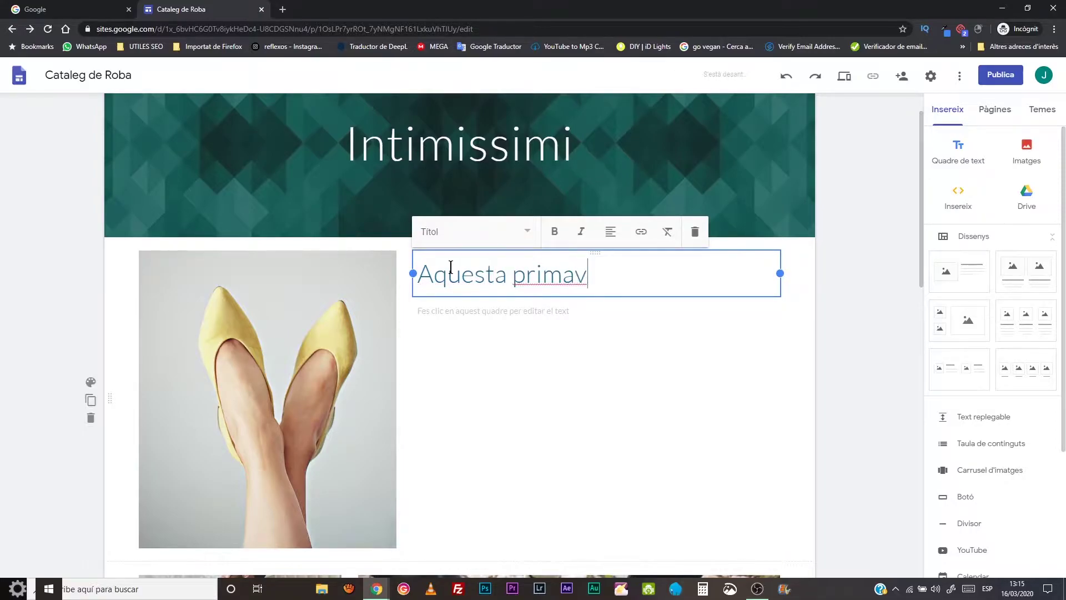
type("era ve ")
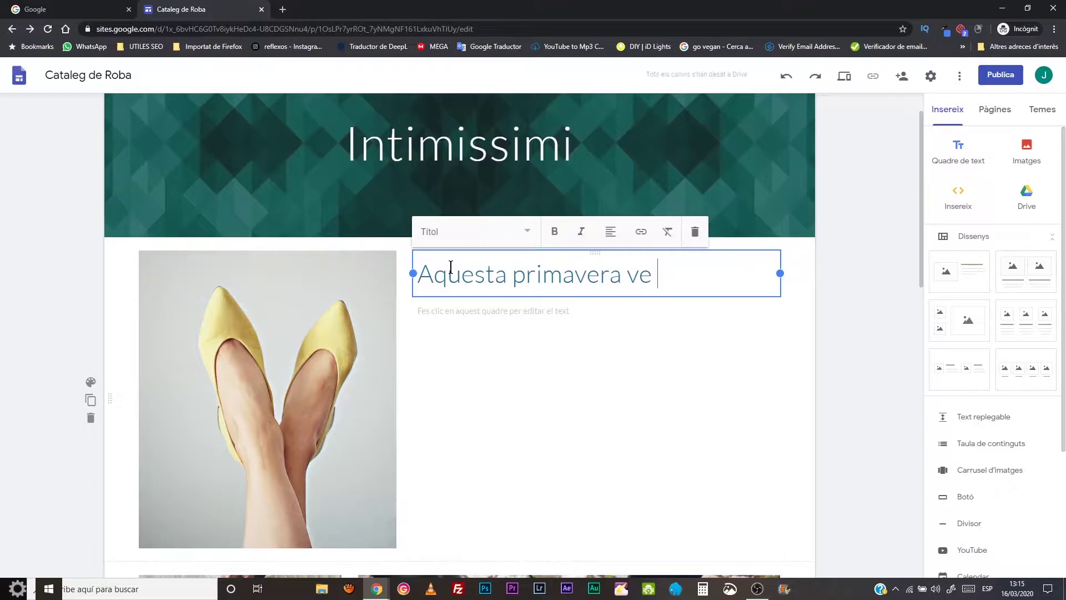
type("més for")
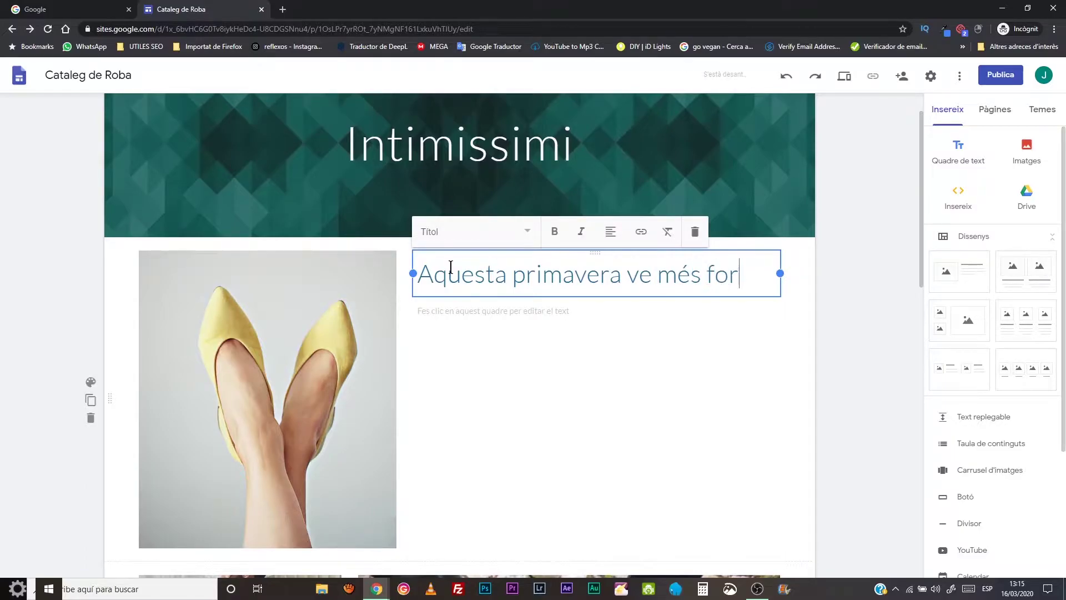
type("ta que mai")
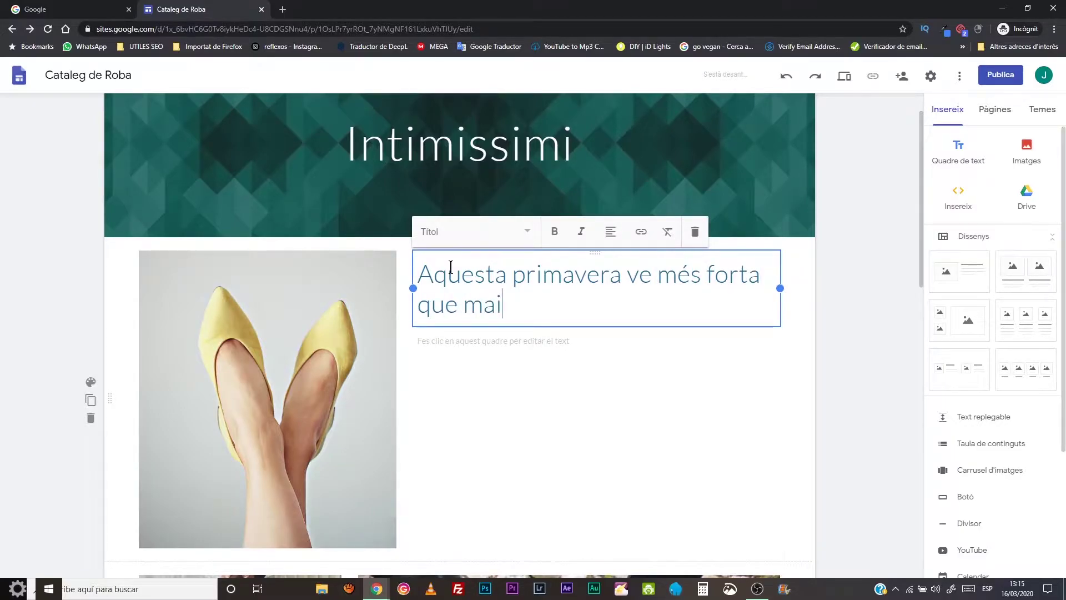
left_click(541, 343)
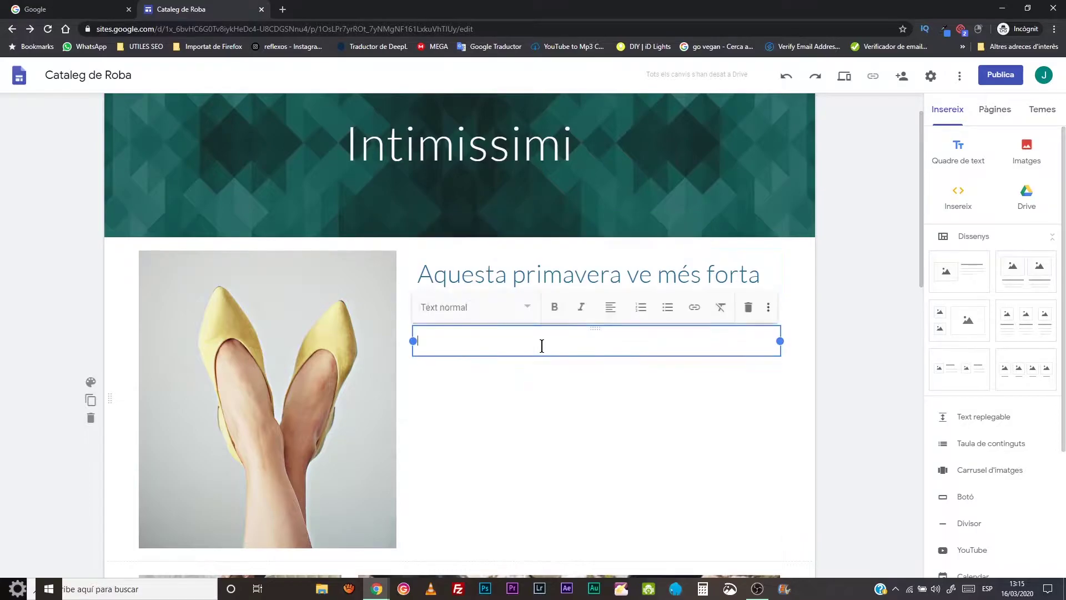
scroll(542, 352, "down", 3)
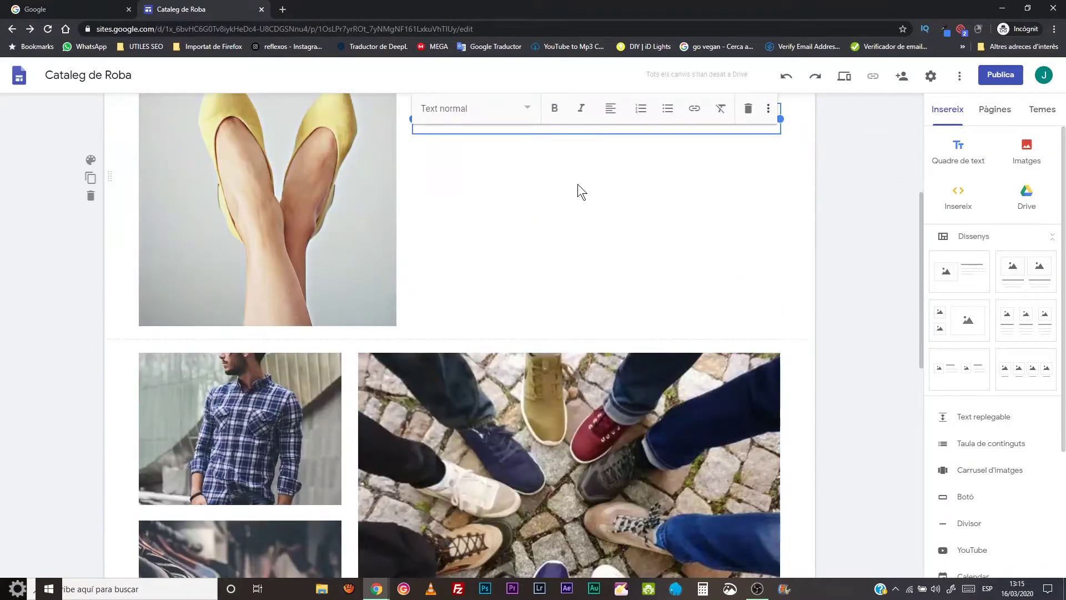
scroll(568, 245, "down", 8)
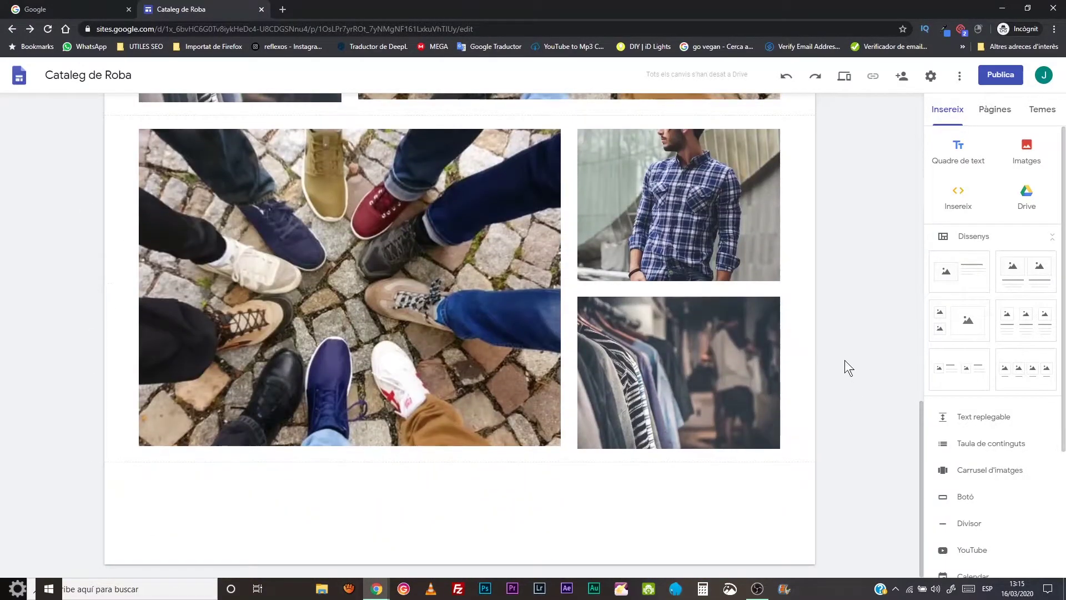
scroll(845, 360, "up", 9)
scroll(528, 292, "up", 2)
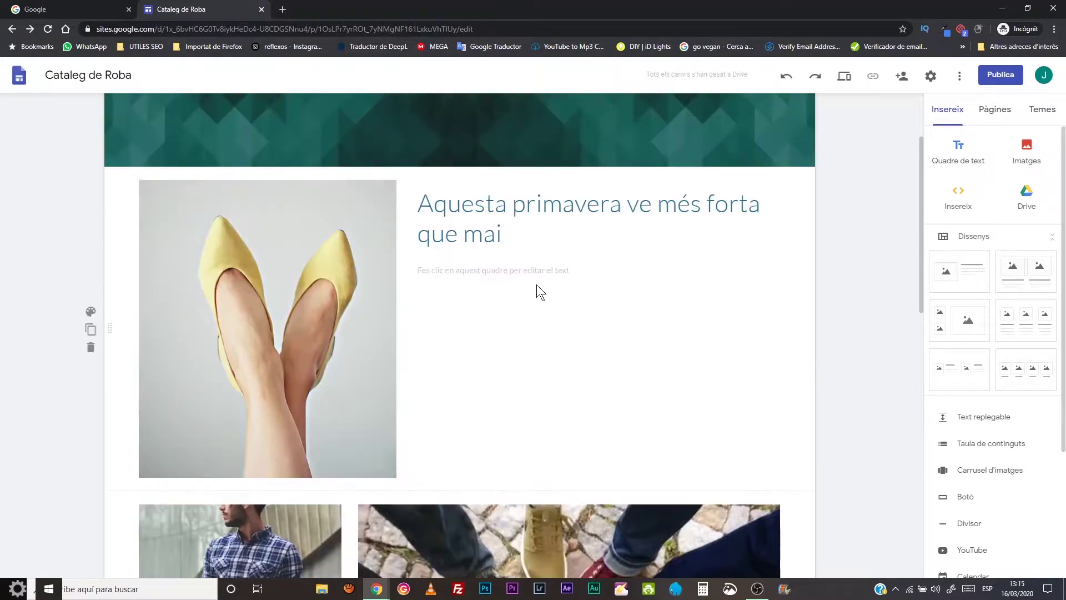
scroll(676, 333, "down", 10)
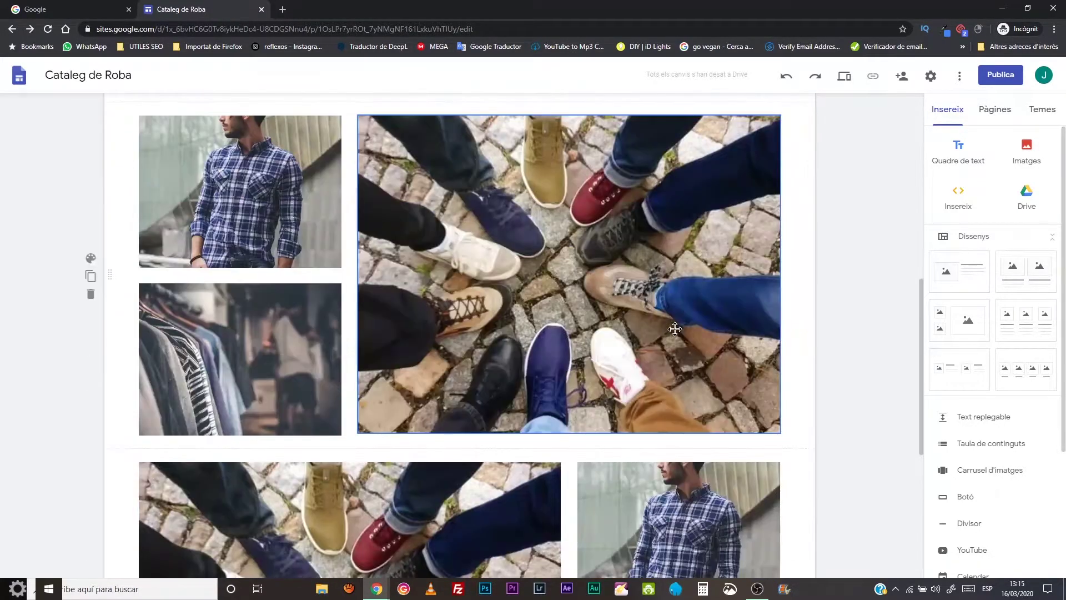
scroll(675, 333, "up", 4)
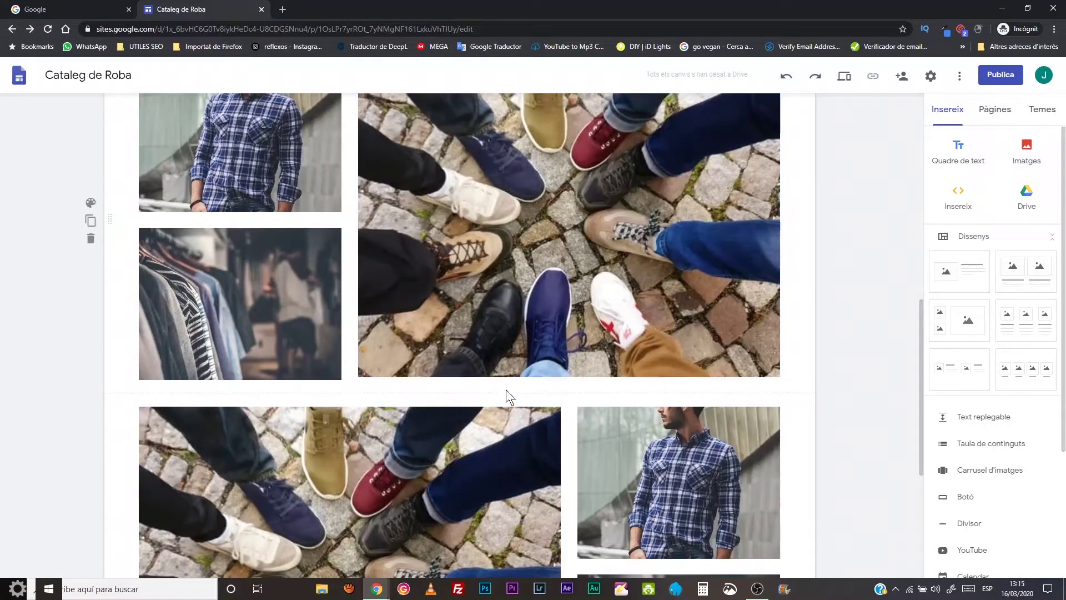
scroll(704, 391, "down", 5)
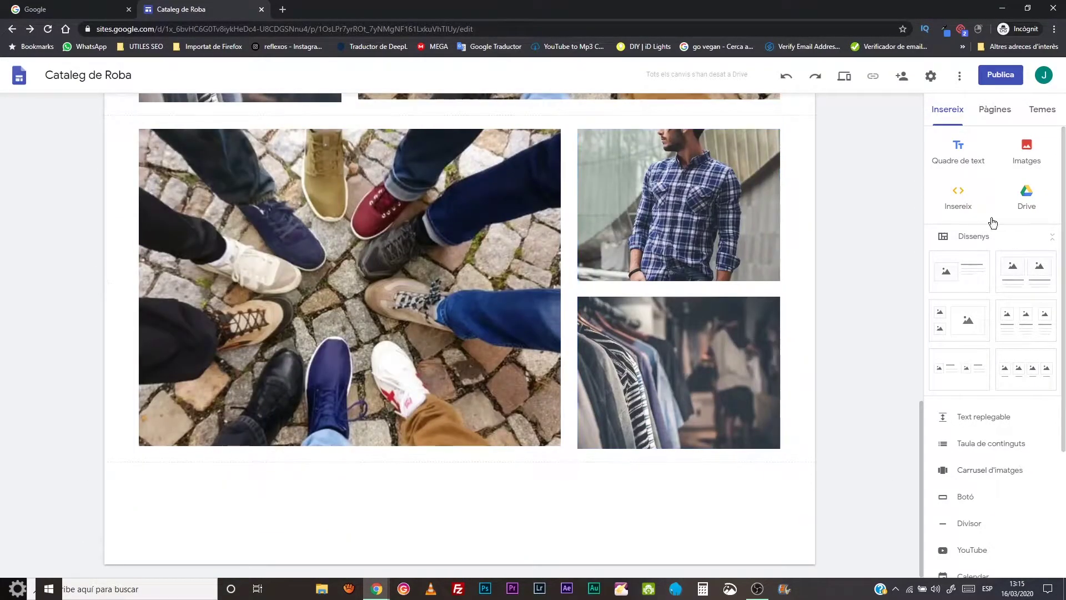
- Add a centred text line 'Tendències vistes a la xarxa' below the images, fixing its spelling
left_click(955, 150)
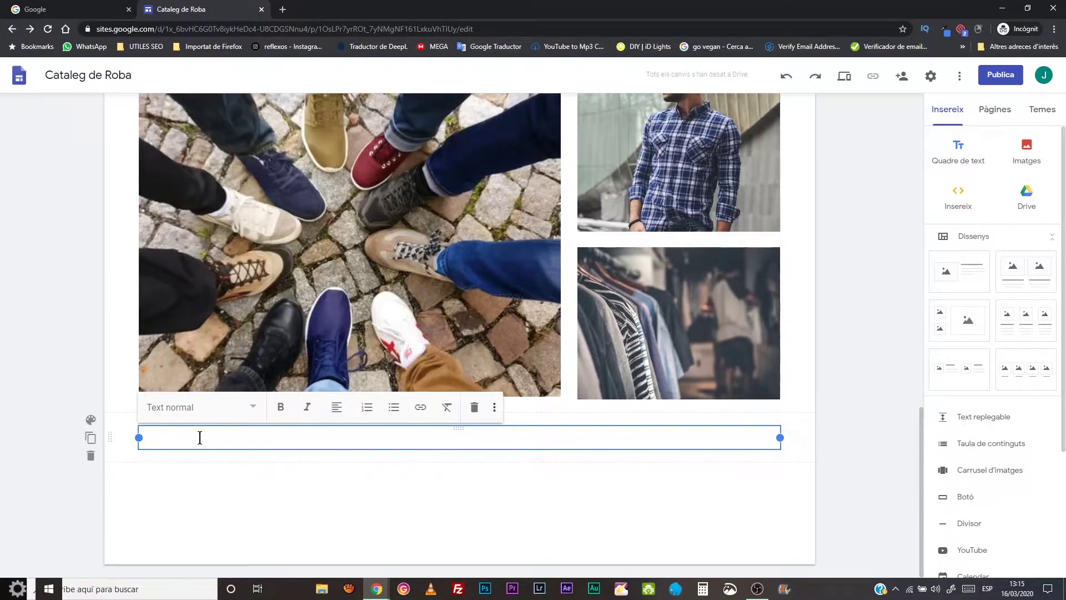
type("Tenden")
key("BackSpace")
type("vistes a la xarxa")
left_click(331, 413)
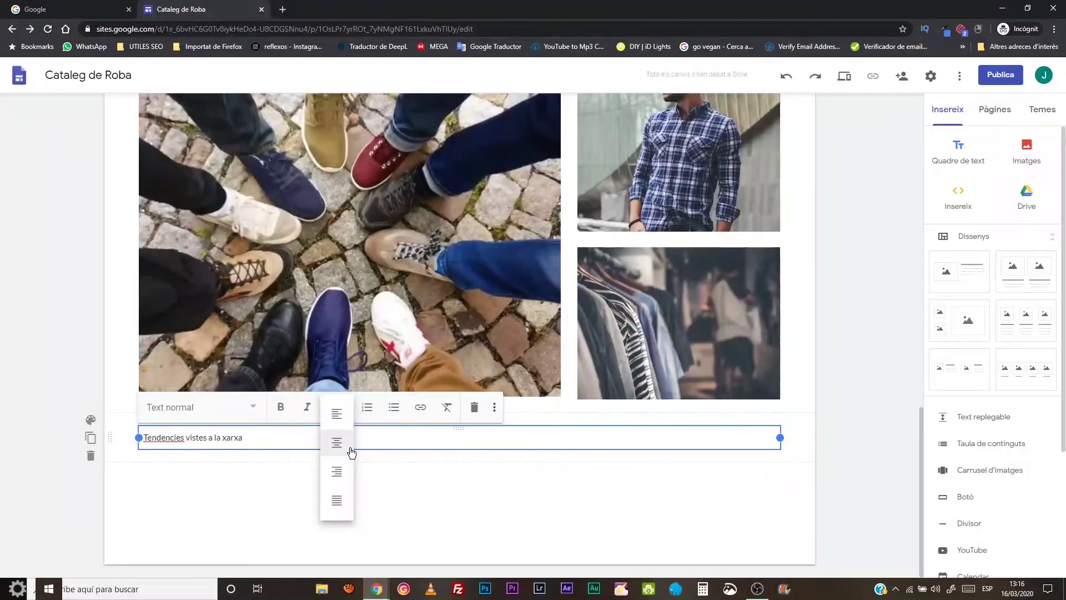
left_click(333, 438)
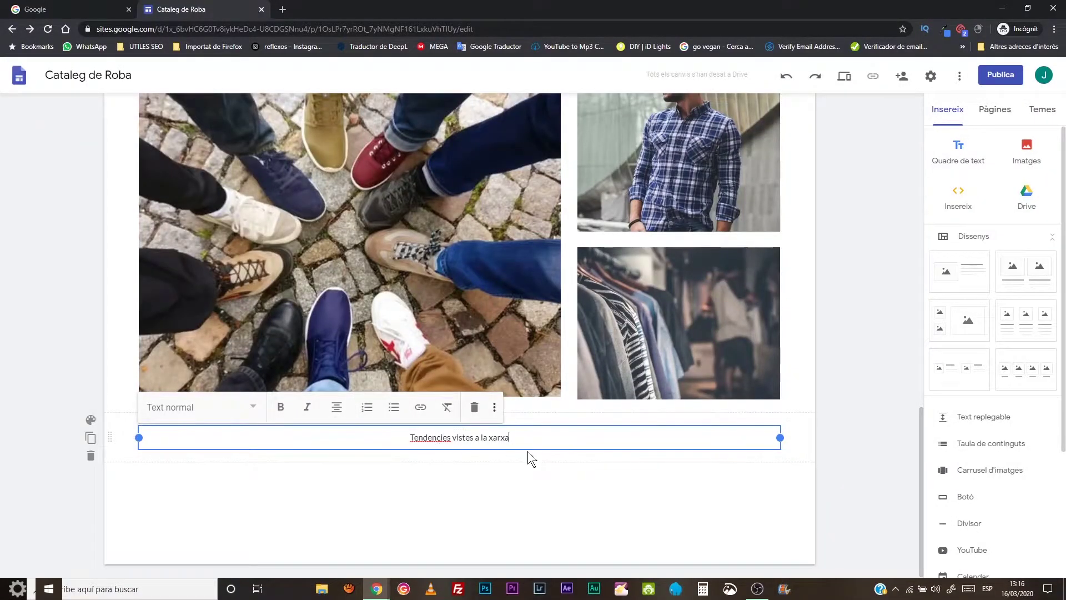
left_click_drag(509, 437, 371, 445)
left_click(429, 437)
right_click(429, 437)
right_click(428, 437)
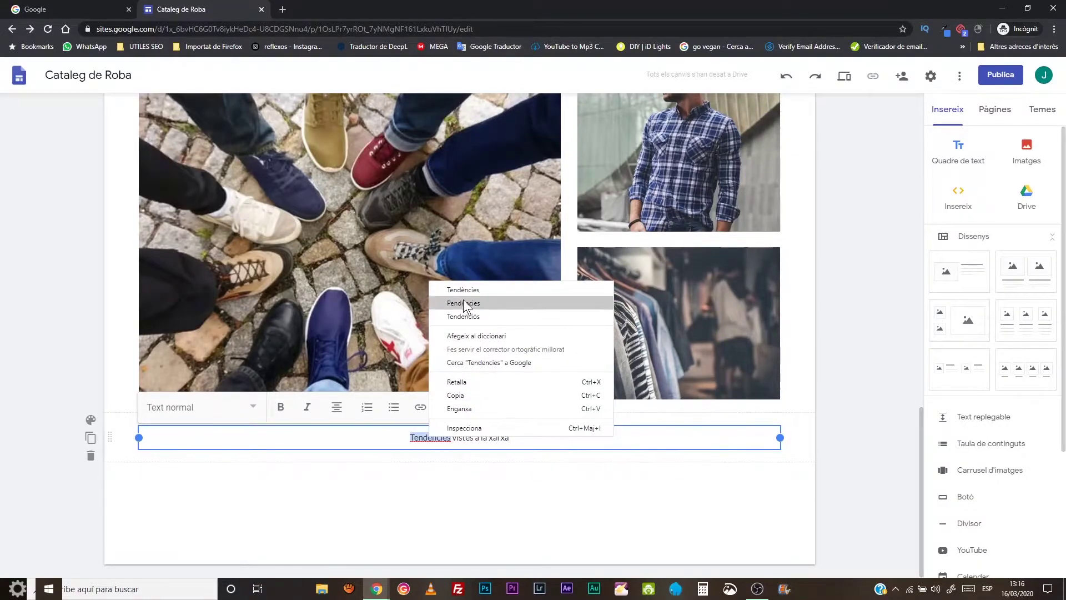
left_click(458, 289)
- Style the line as a Title heading and make it bold
left_click_drag(516, 437, 398, 442)
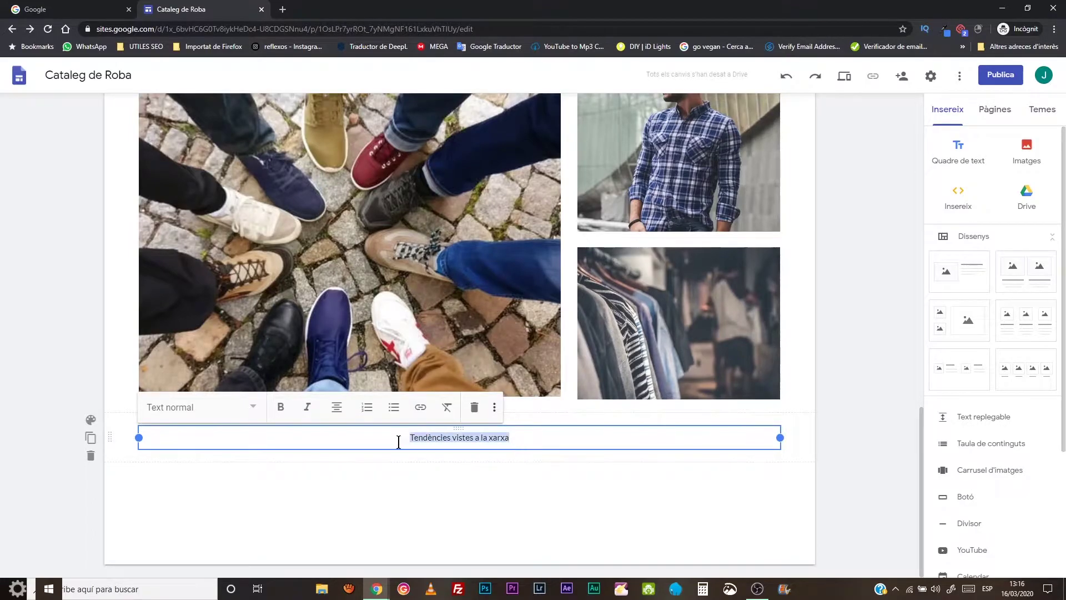
left_click(211, 407)
left_click(180, 468)
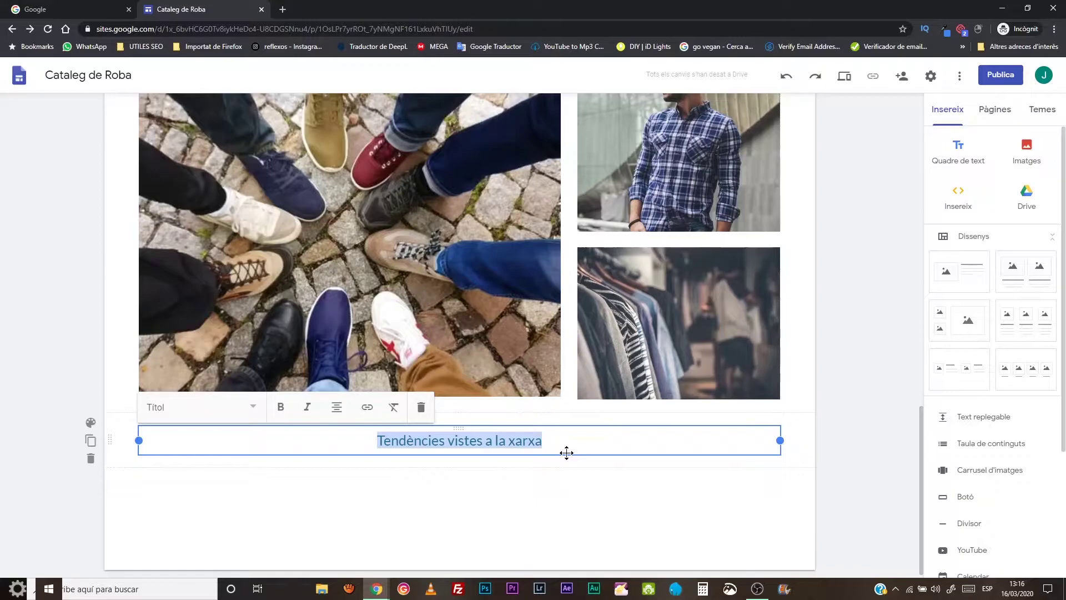
left_click(472, 508)
left_click(445, 440)
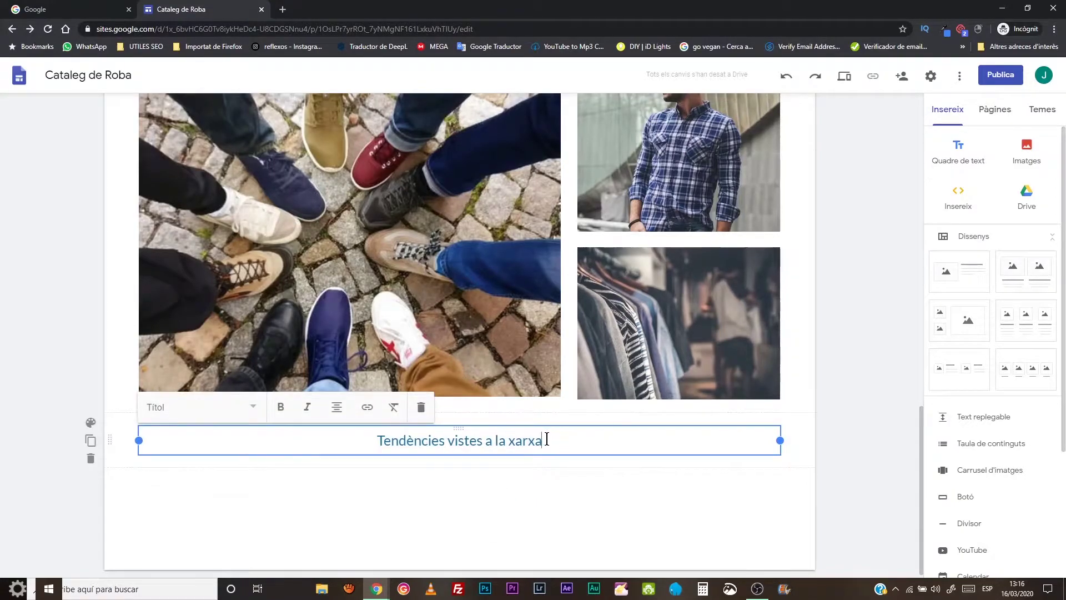
left_click_drag(547, 439, 328, 454)
left_click(280, 407)
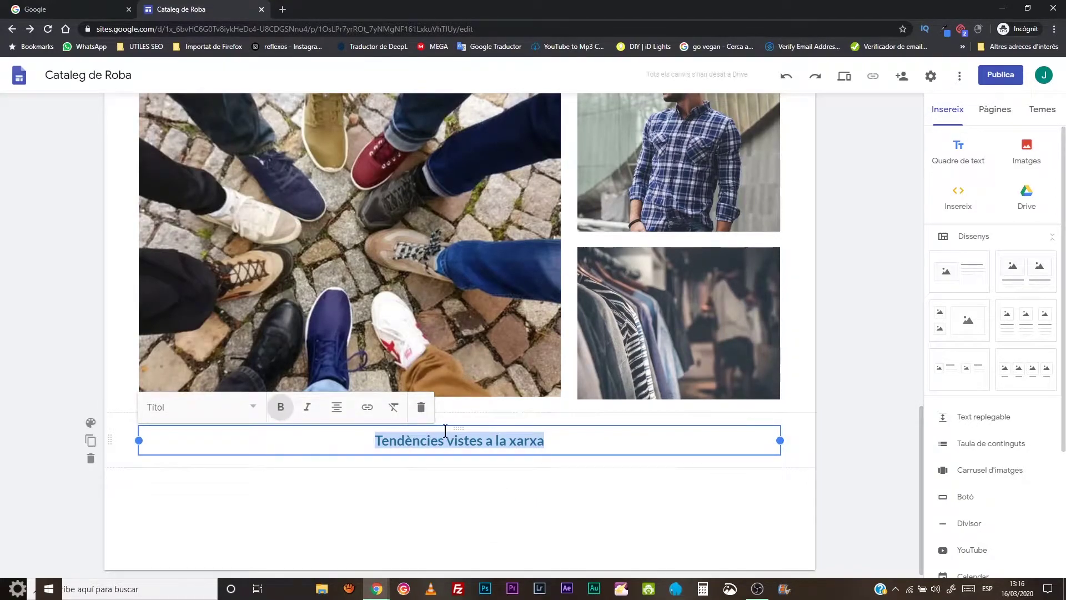
- Move the heading section up between the two image rows
left_click_drag(608, 450, 607, 451)
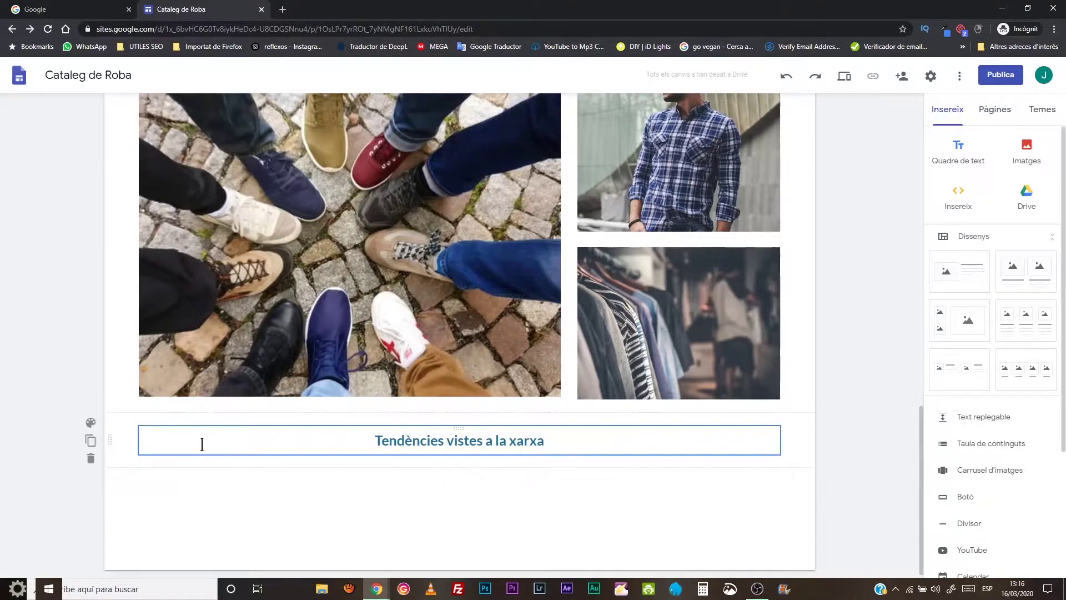
left_click_drag(113, 438, 130, 238)
left_click_drag(108, 322, 103, 321)
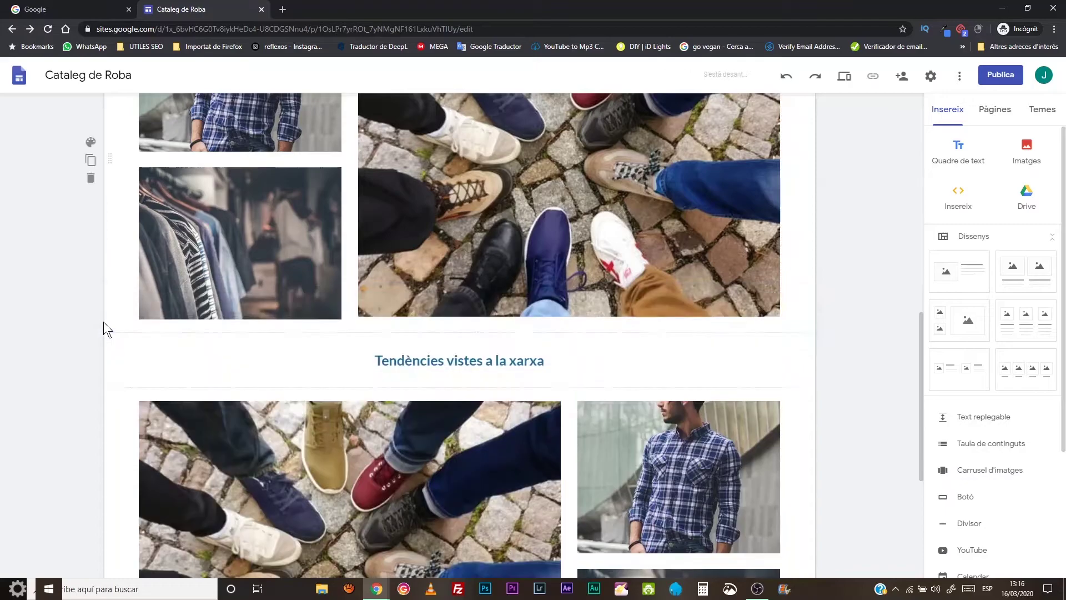
scroll(848, 378, "down", 5)
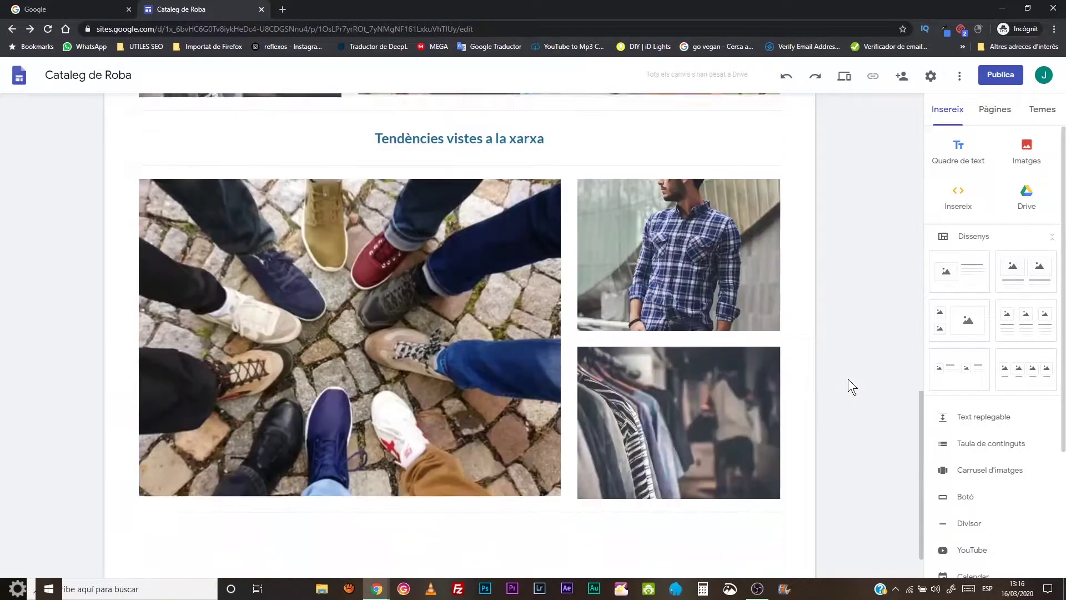
scroll(848, 379, "up", 5)
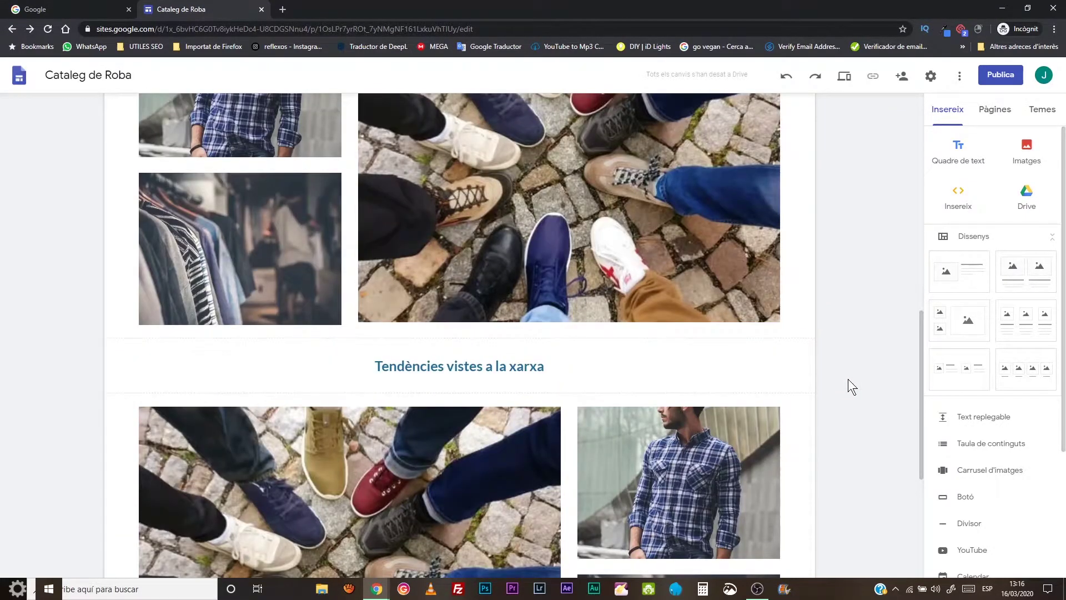
scroll(490, 526, "down", 2)
scroll(490, 526, "down", 3)
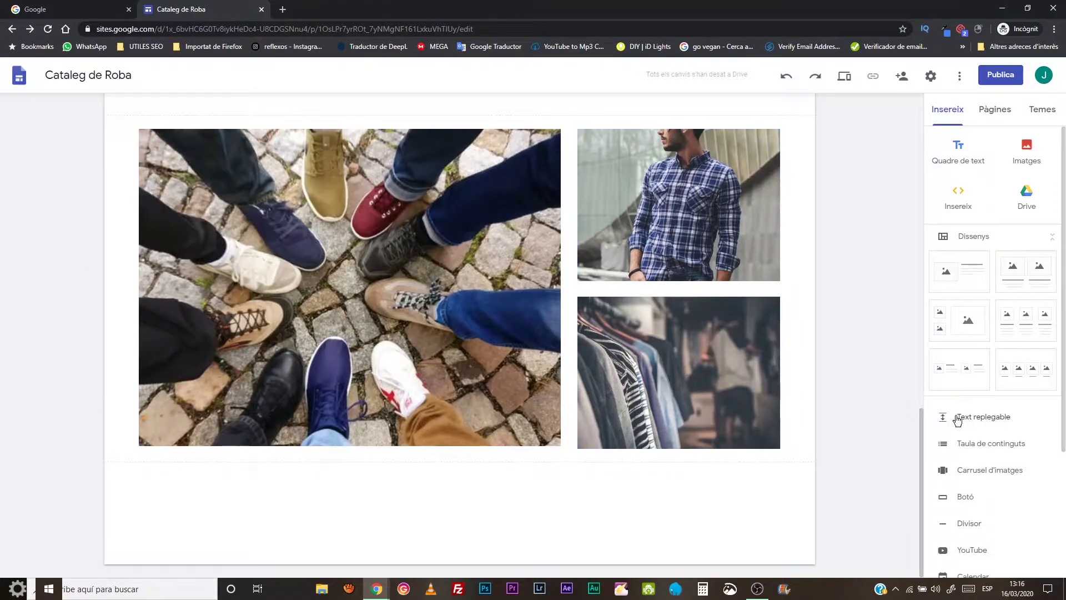
scroll(972, 443, "down", 3)
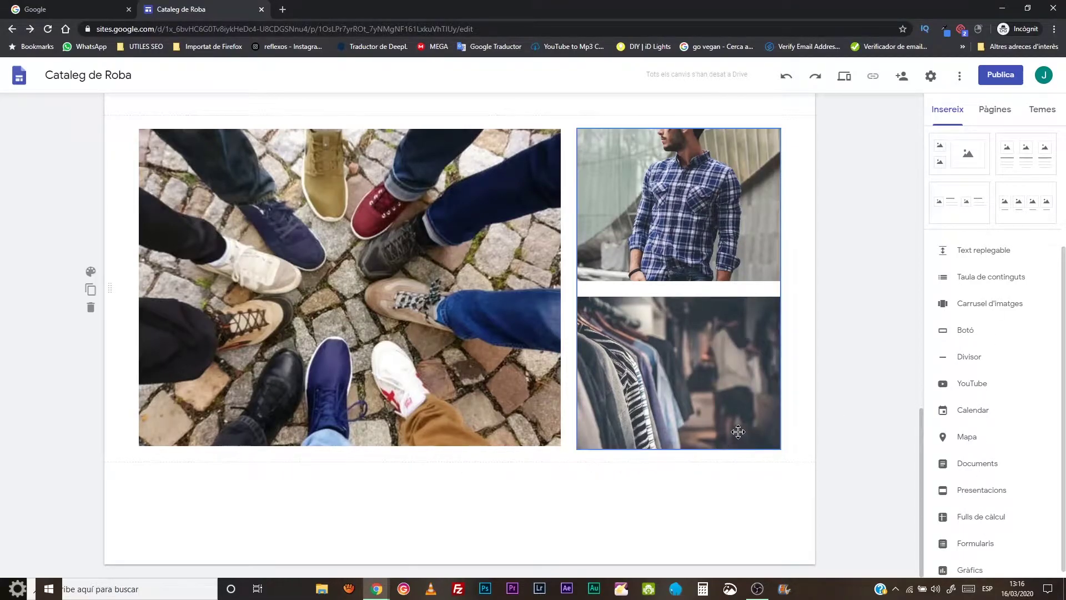
scroll(732, 432, "up", 10)
scroll(731, 427, "up", 7)
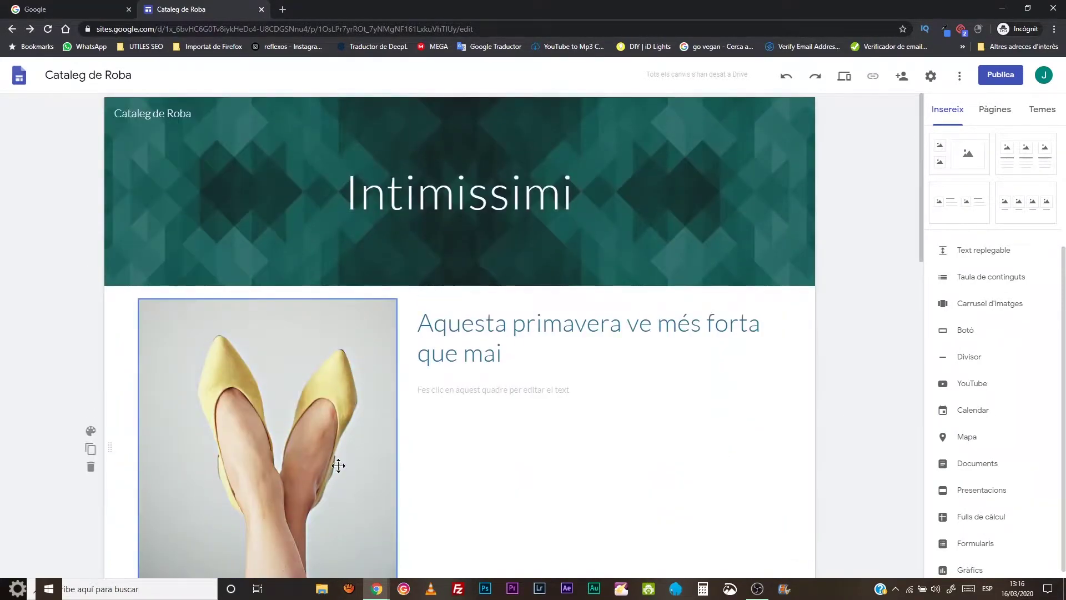
scroll(368, 468, "down", 7)
scroll(369, 468, "down", 10)
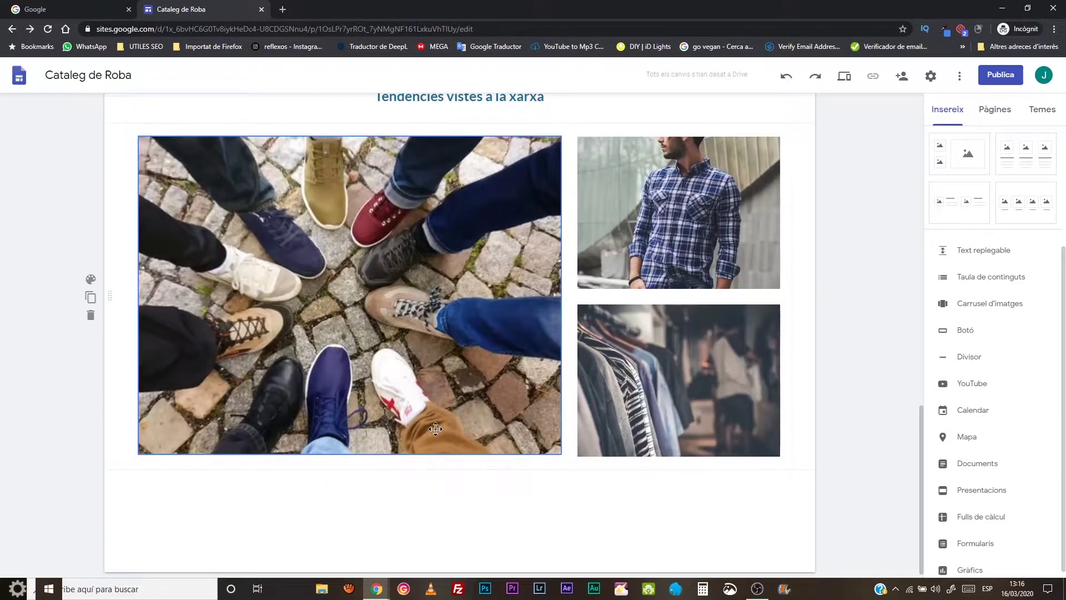
scroll(439, 433, "up", 7)
scroll(445, 424, "up", 10)
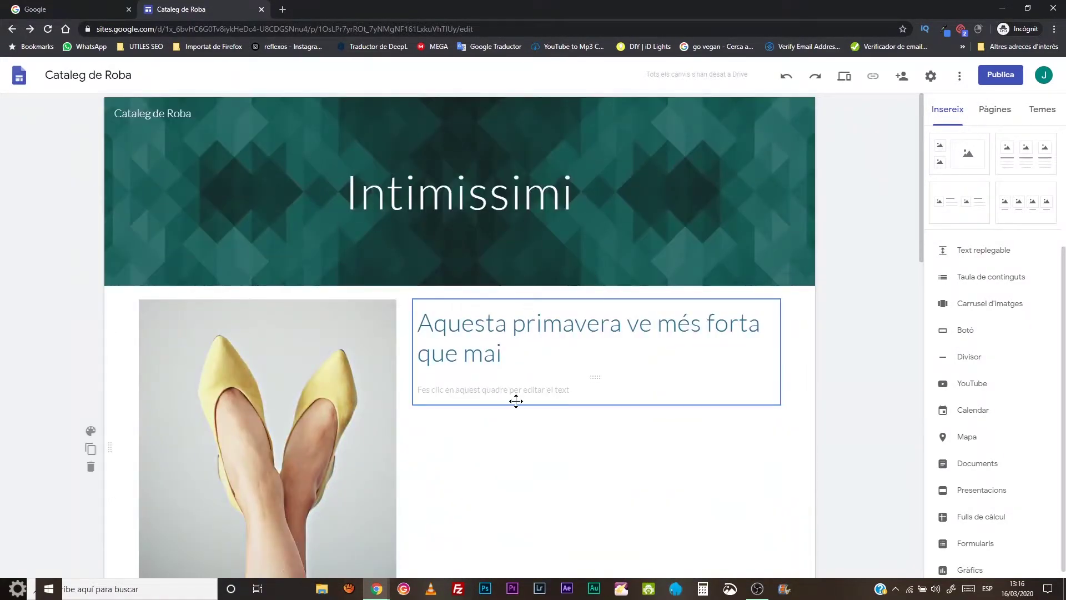
scroll(545, 474, "down", 5)
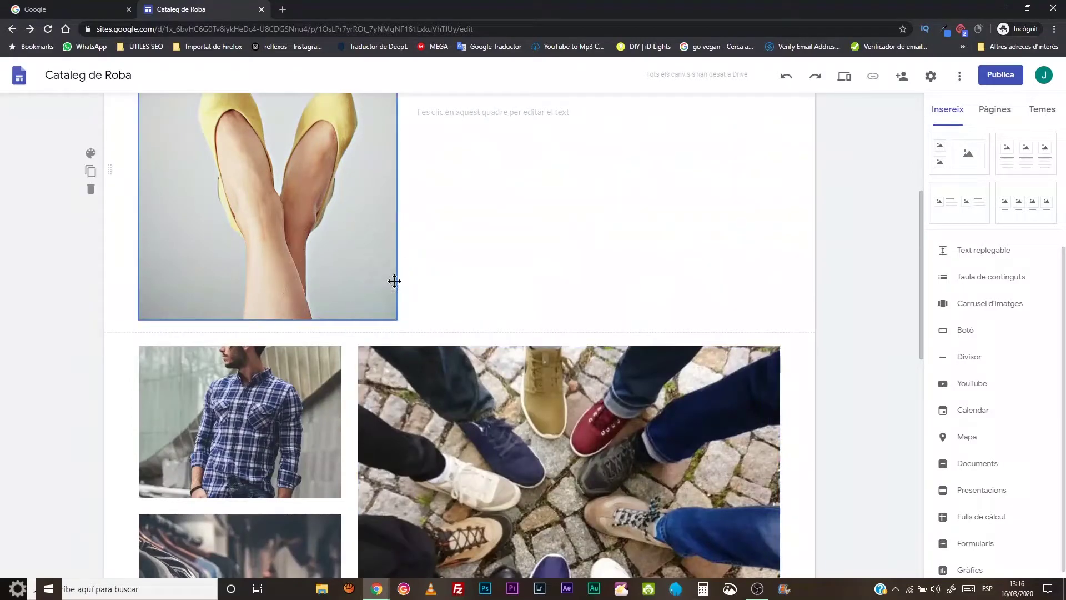
scroll(429, 342, "down", 5)
scroll(428, 342, "down", 3)
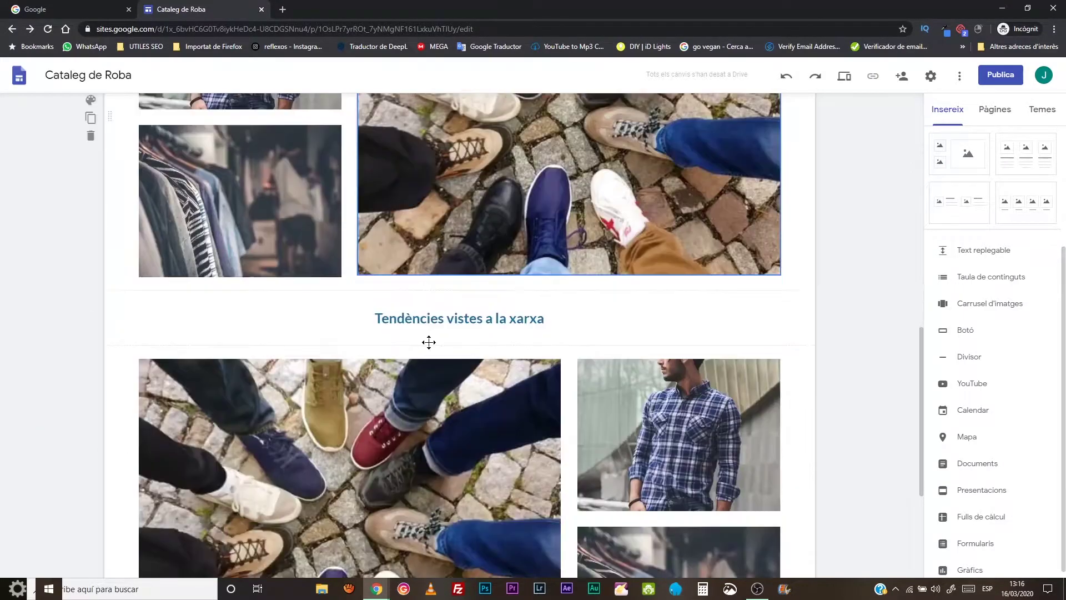
scroll(429, 342, "down", 3)
scroll(429, 342, "up", 11)
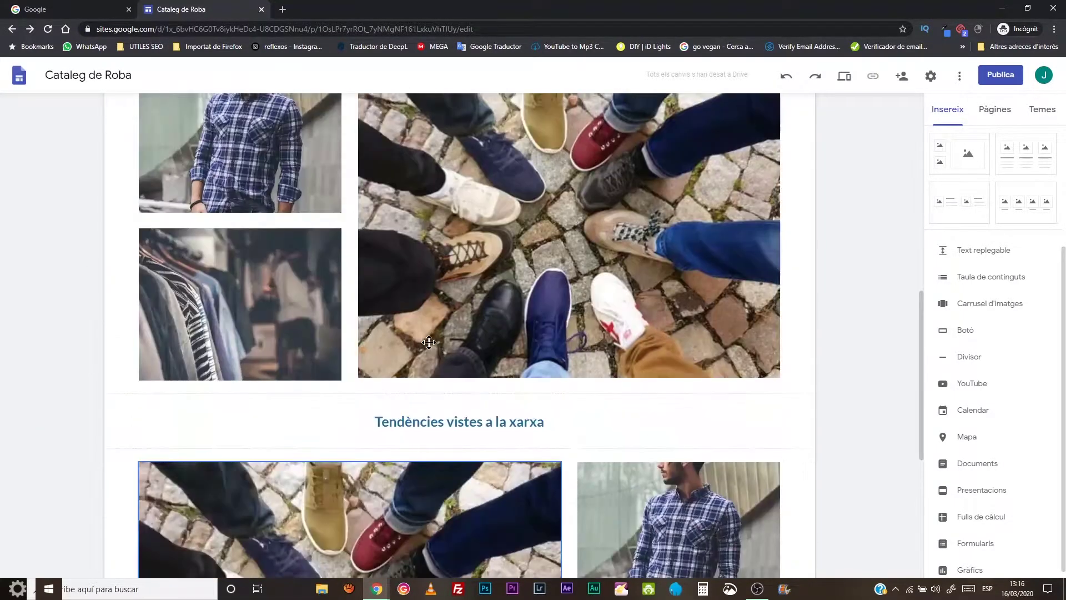
scroll(429, 342, "up", 5)
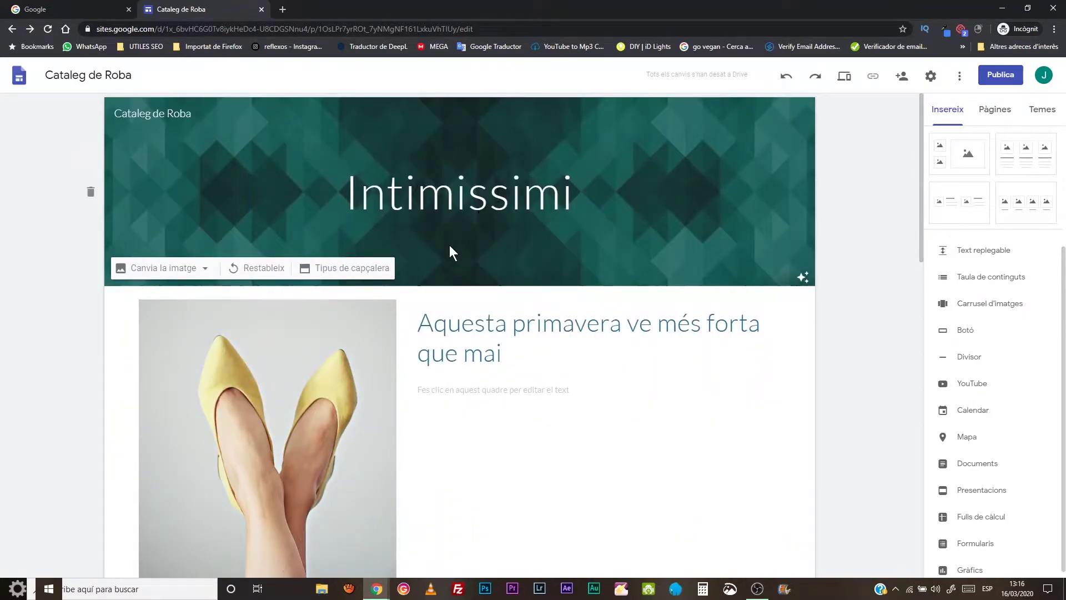
scroll(449, 244, "down", 3)
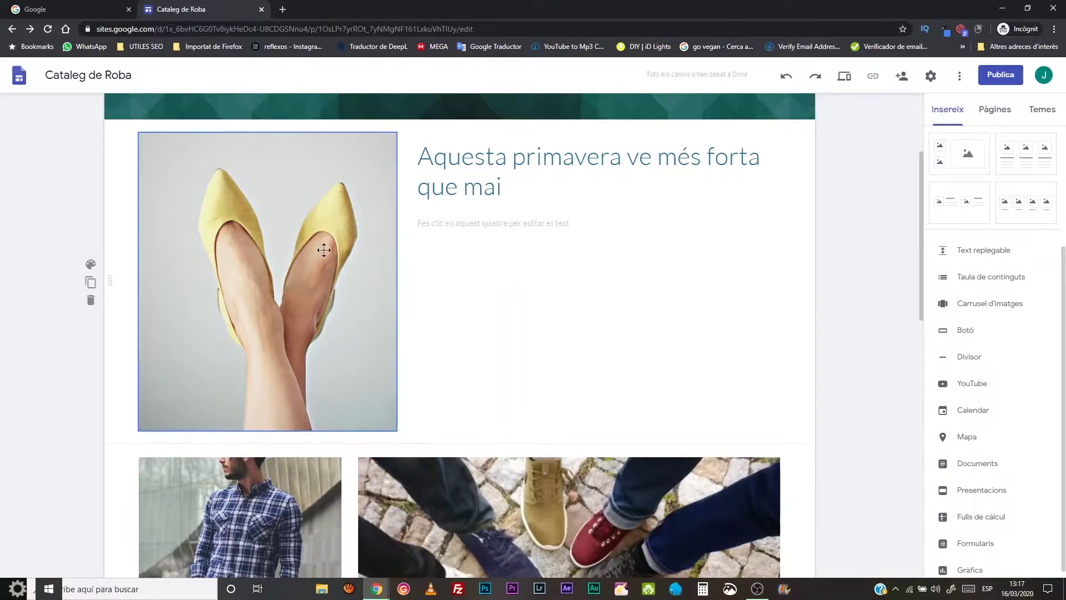
scroll(295, 290, "down", 4)
scroll(308, 426, "down", 5)
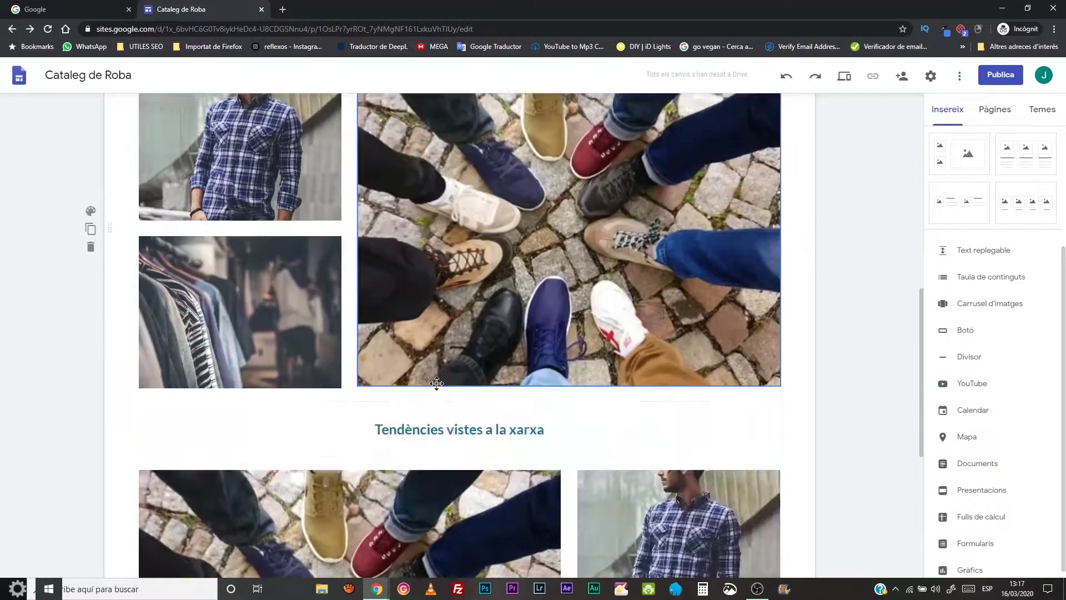
scroll(290, 226, "up", 3)
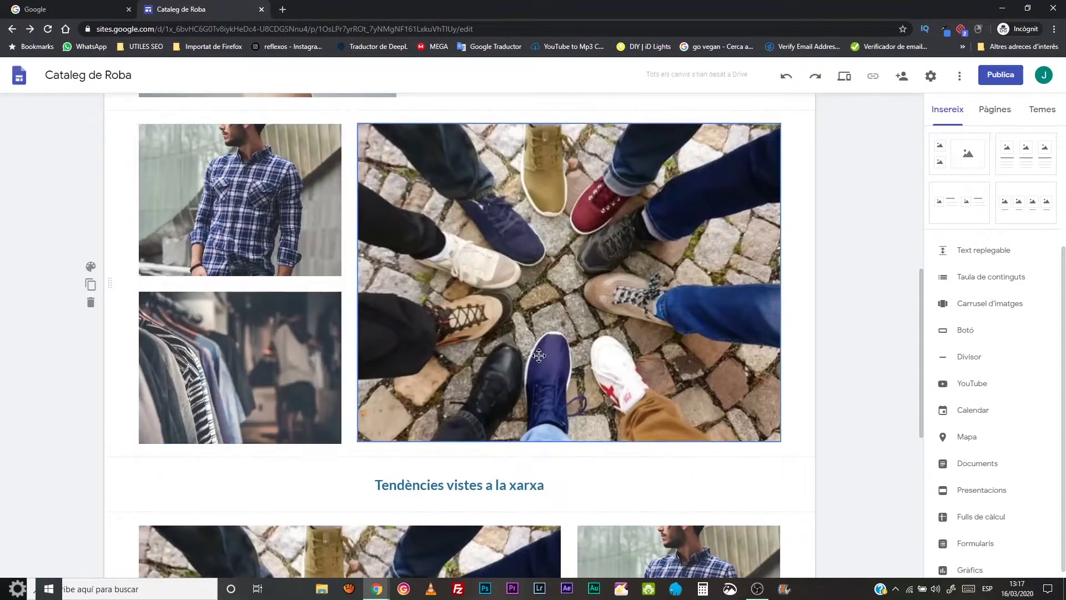
scroll(539, 355, "down", 6)
scroll(538, 355, "up", 12)
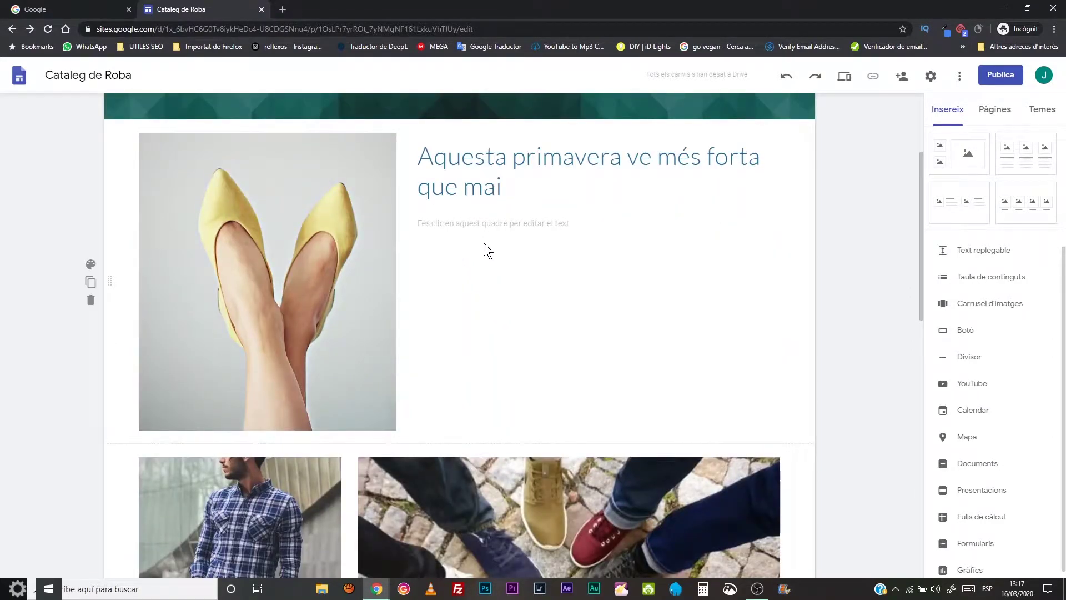
left_click(298, 245)
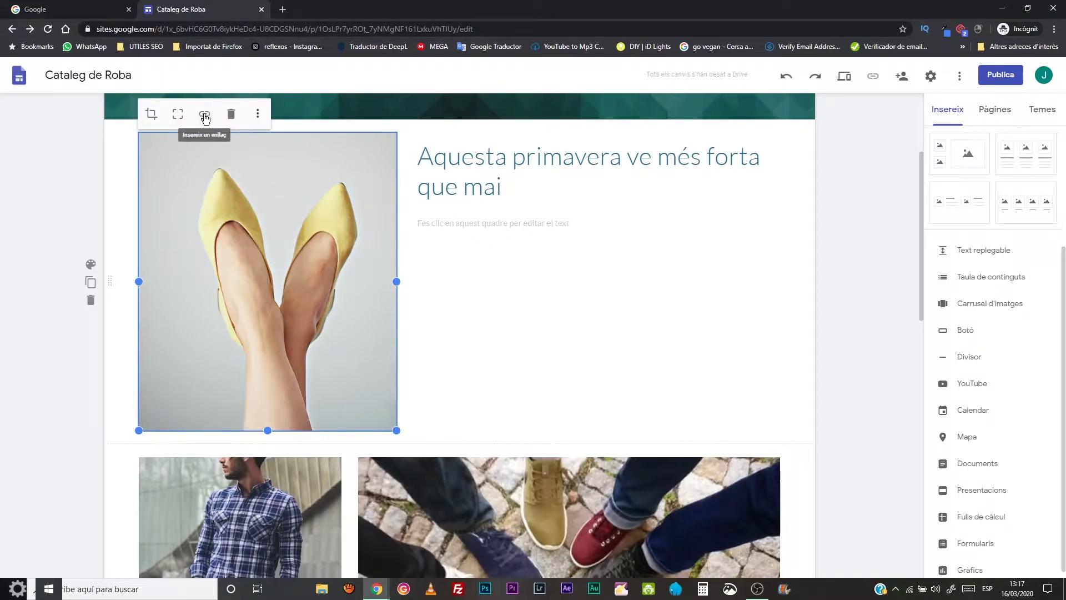
left_click(554, 391)
scroll(554, 394, "down", 6)
scroll(553, 399, "up", 9)
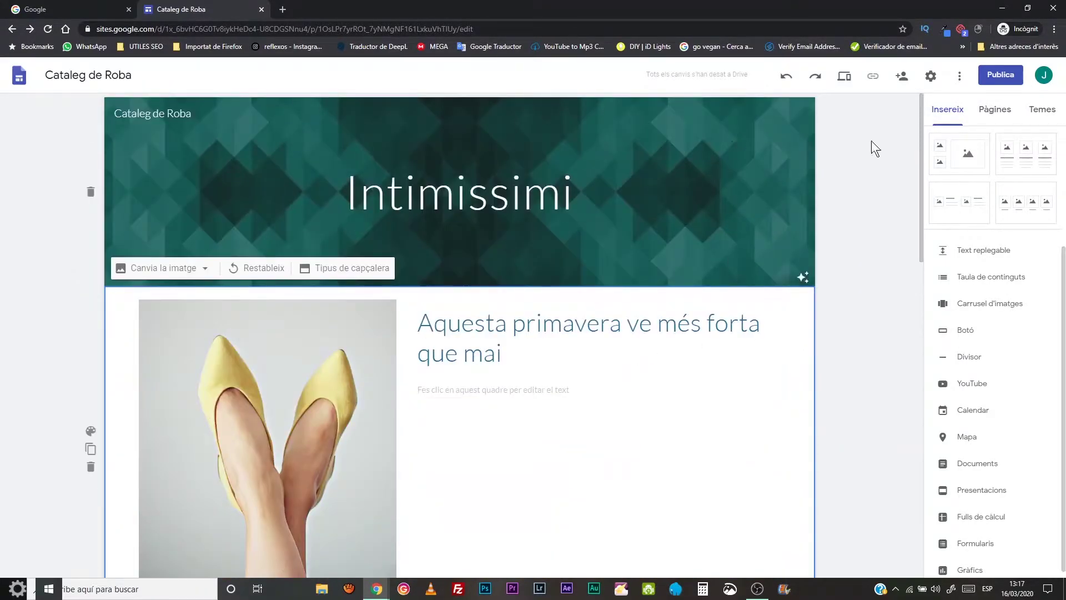
- Rename 'Pàgina principal' to 'Inici' in the Pages list
left_click(995, 110)
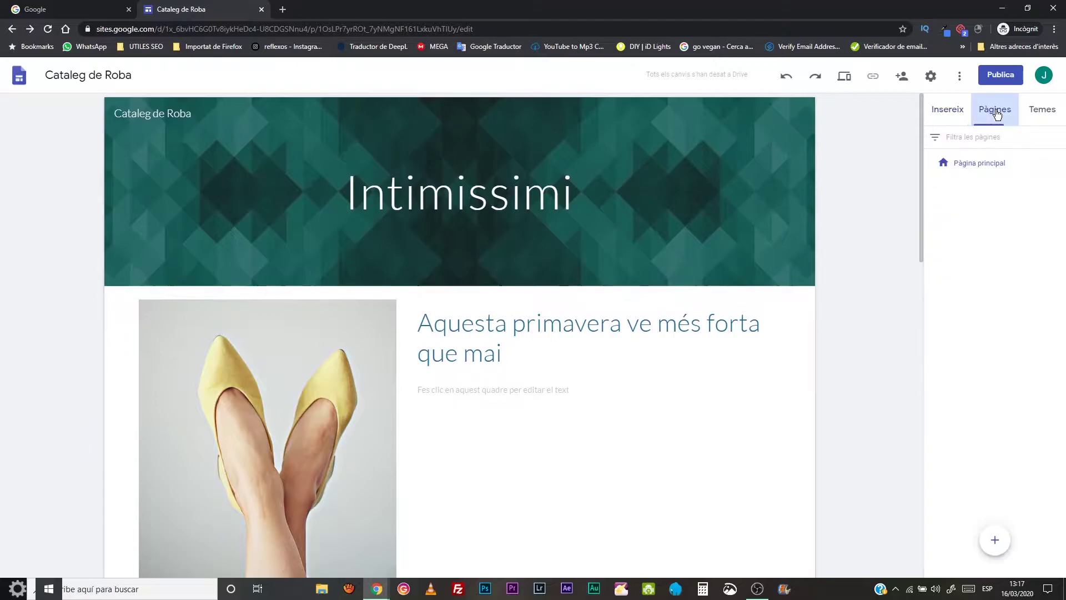
double_click(977, 164)
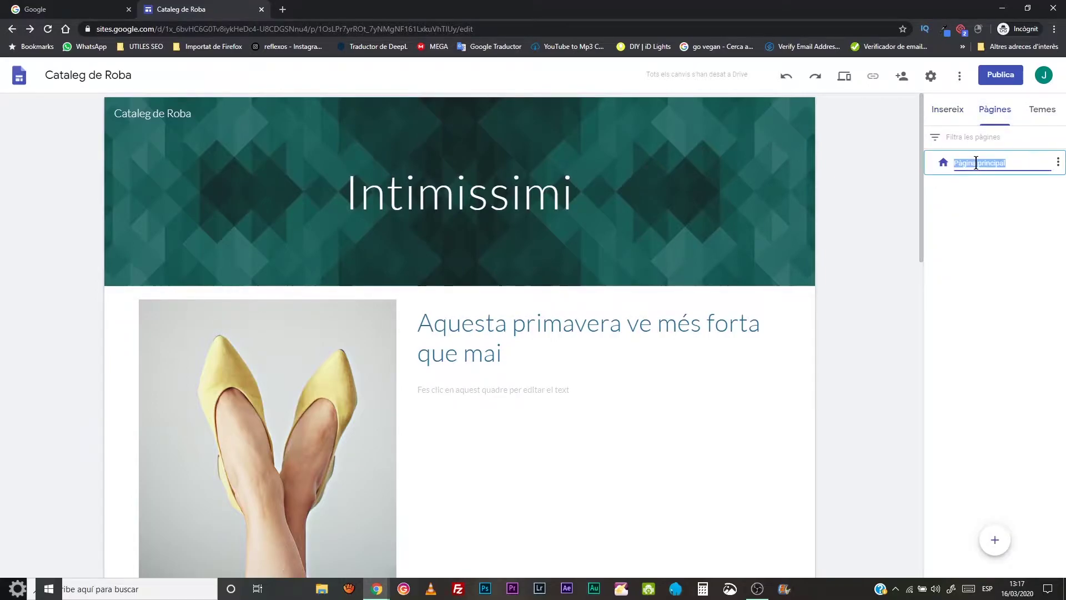
type("Inici")
key("Return")
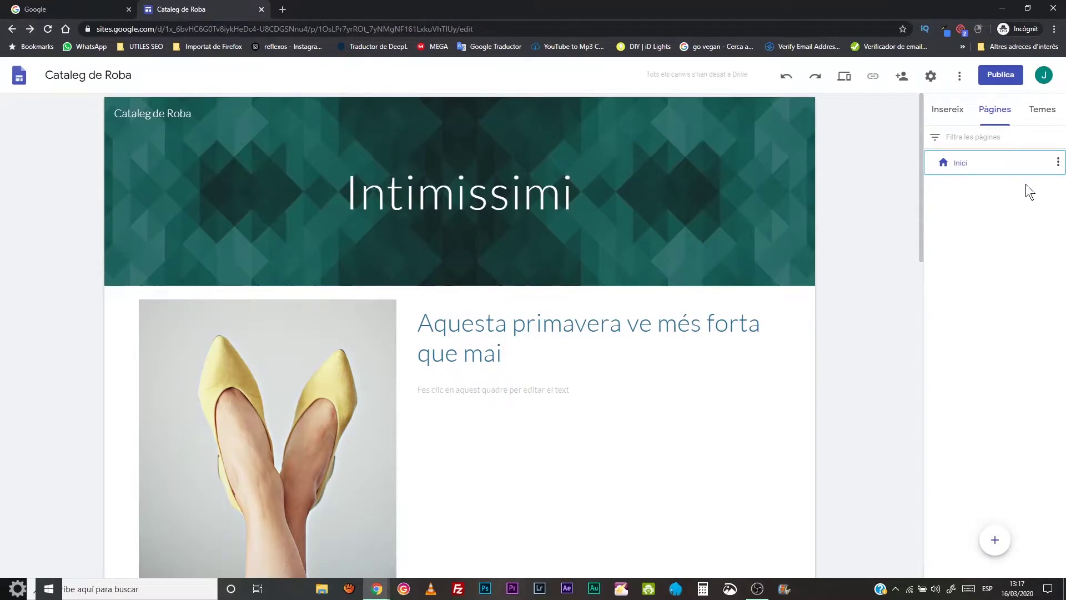
left_click(1058, 162)
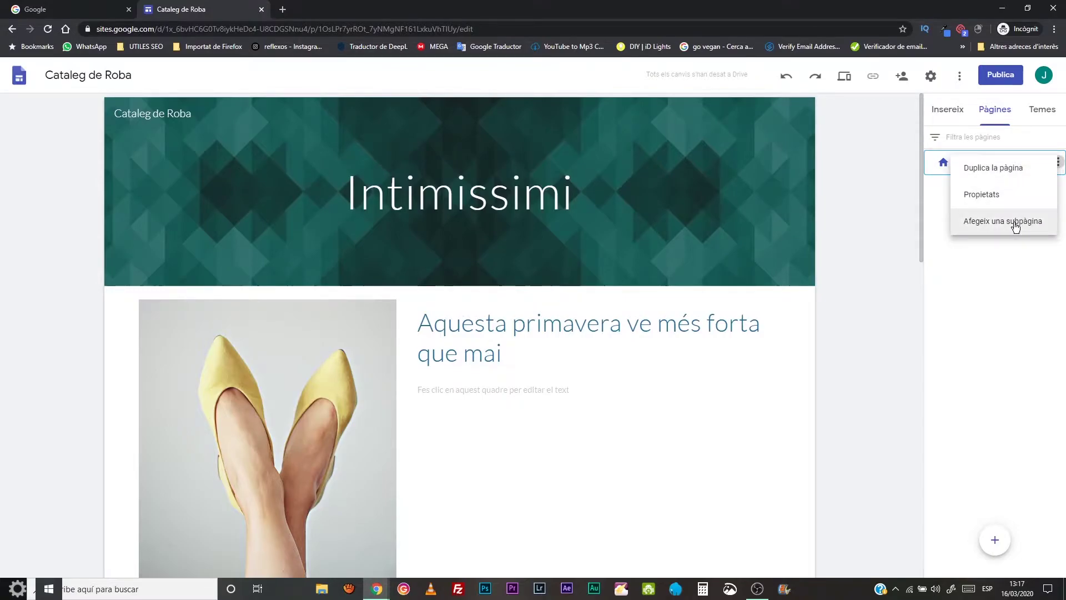
left_click(1012, 304)
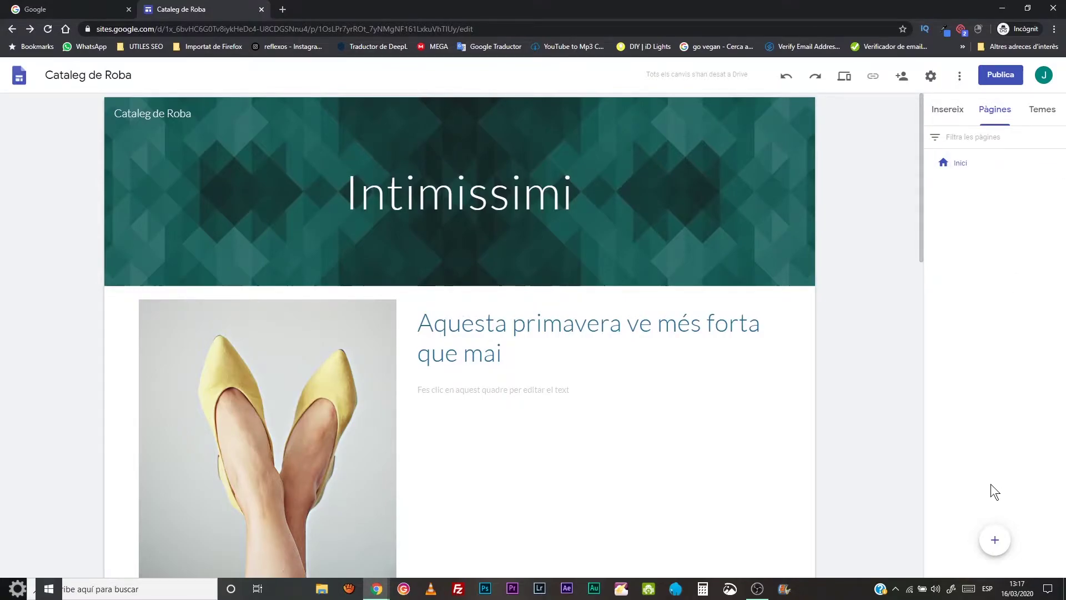
mouse_move(997, 549)
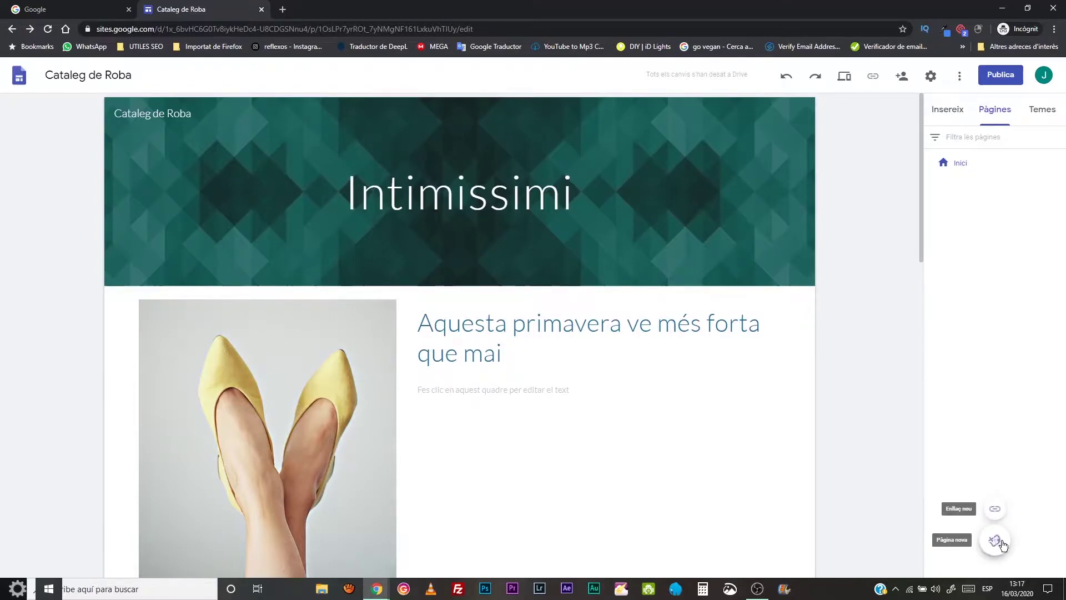
- Create a new page named 'Sabates'
left_click(995, 542)
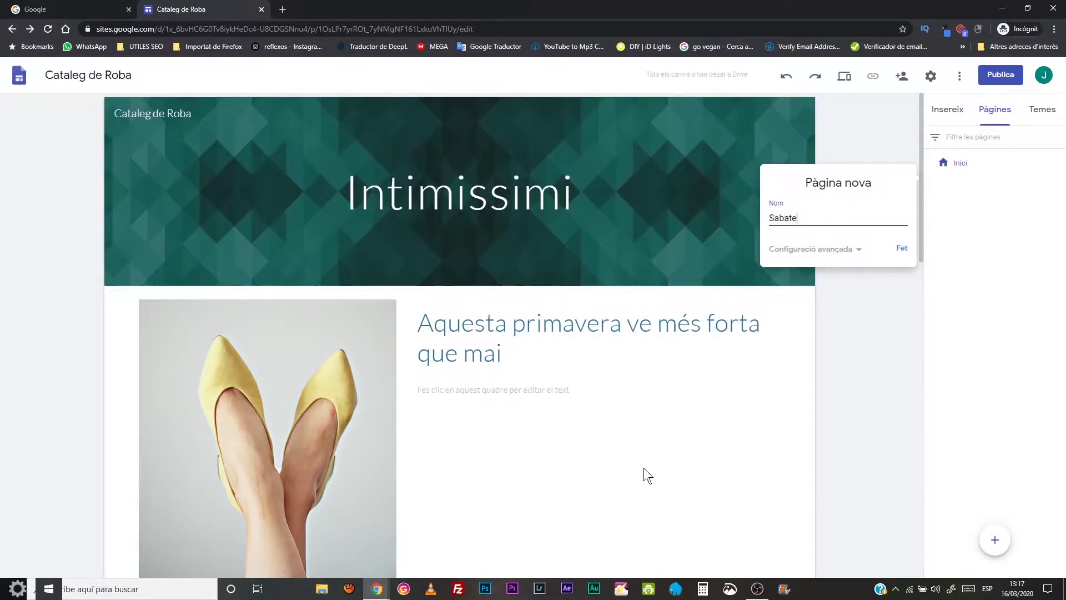
left_click(903, 246)
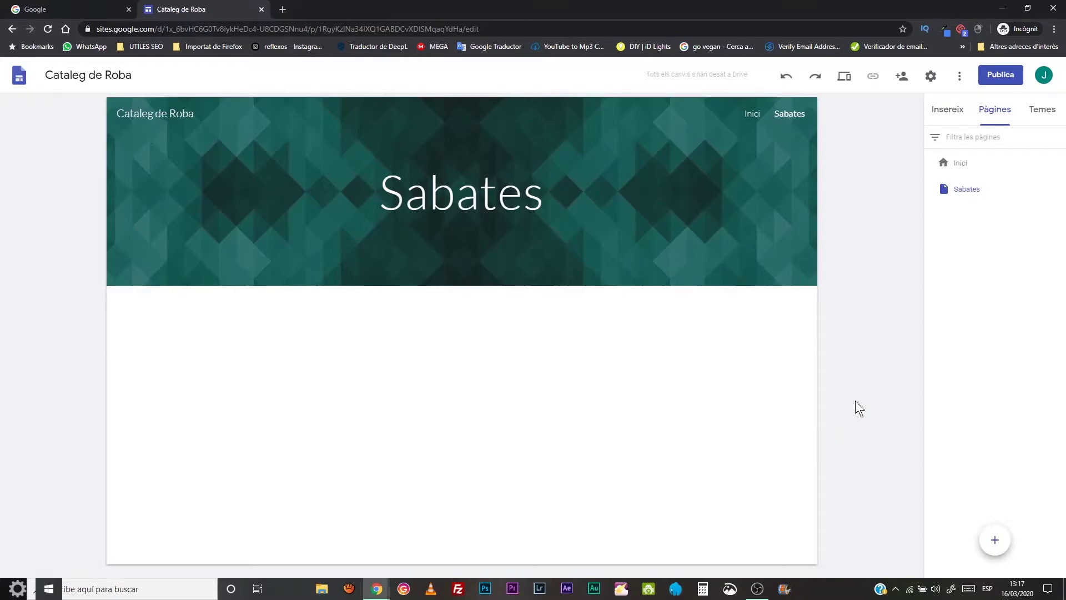
- Insert the two-small, one-large image layout and upload the yellow-shoes photo into the large box
left_click(943, 112)
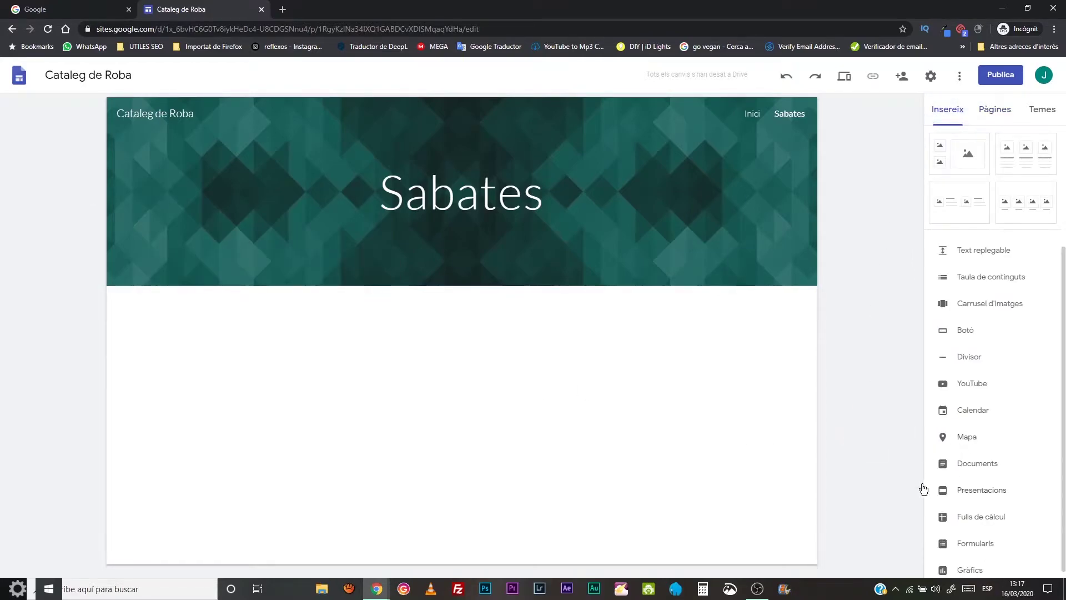
left_click(957, 164)
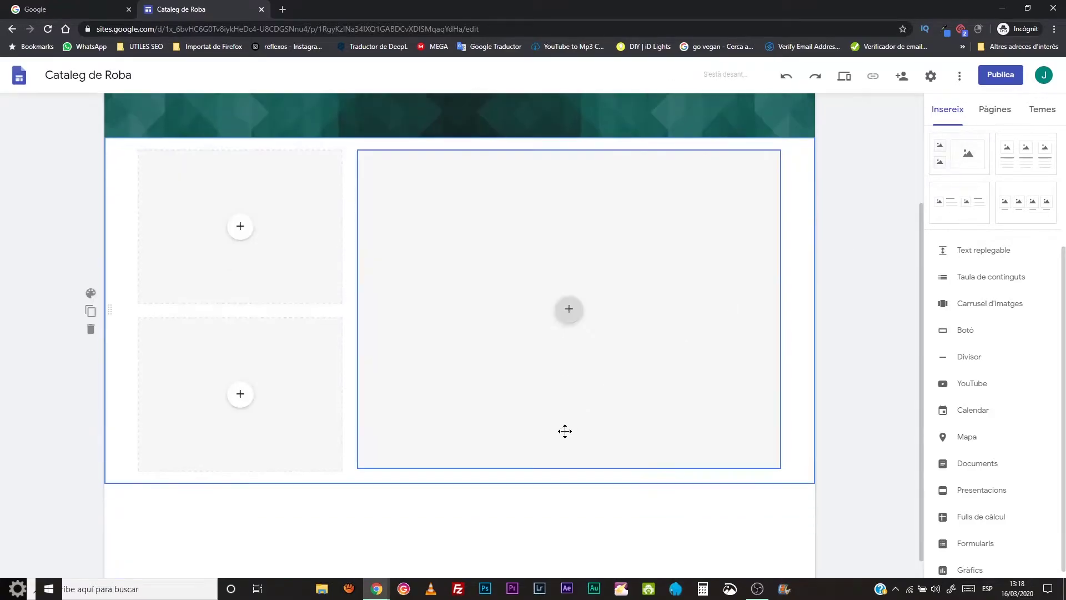
left_click(581, 318)
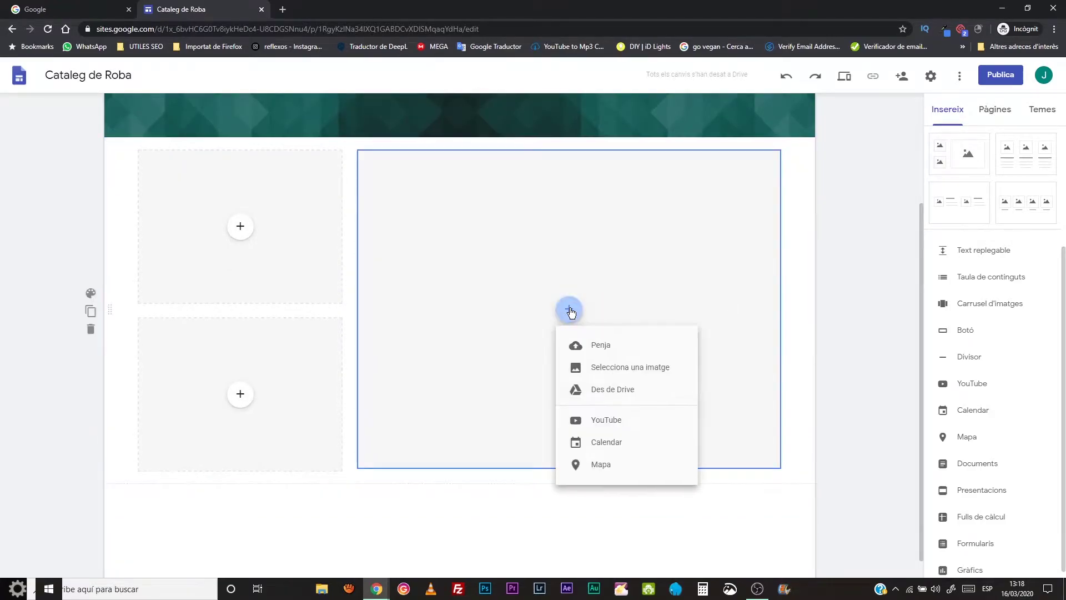
left_click(594, 350)
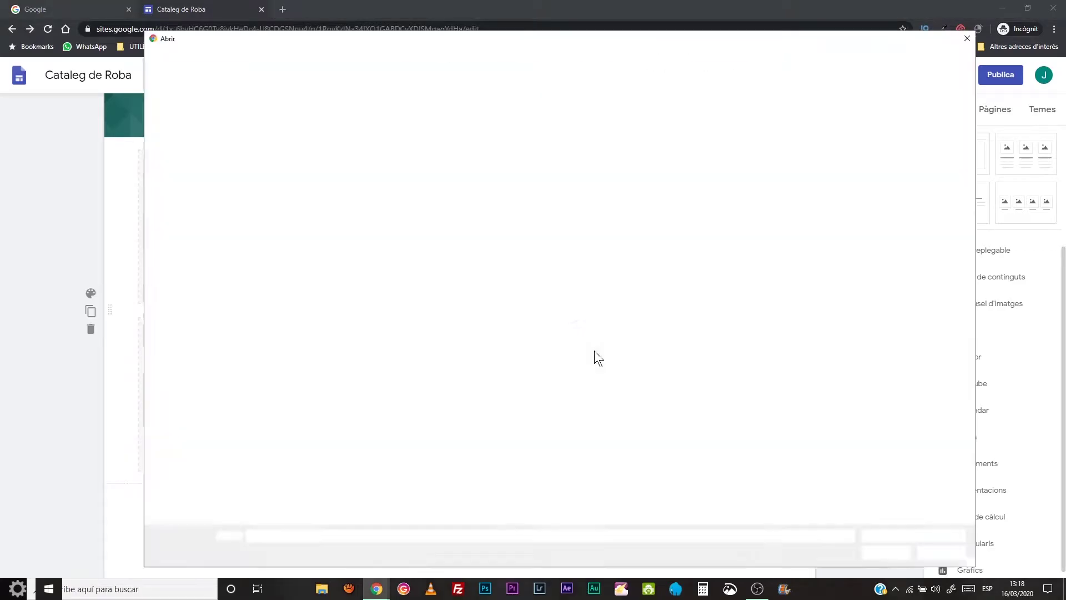
left_click(402, 121)
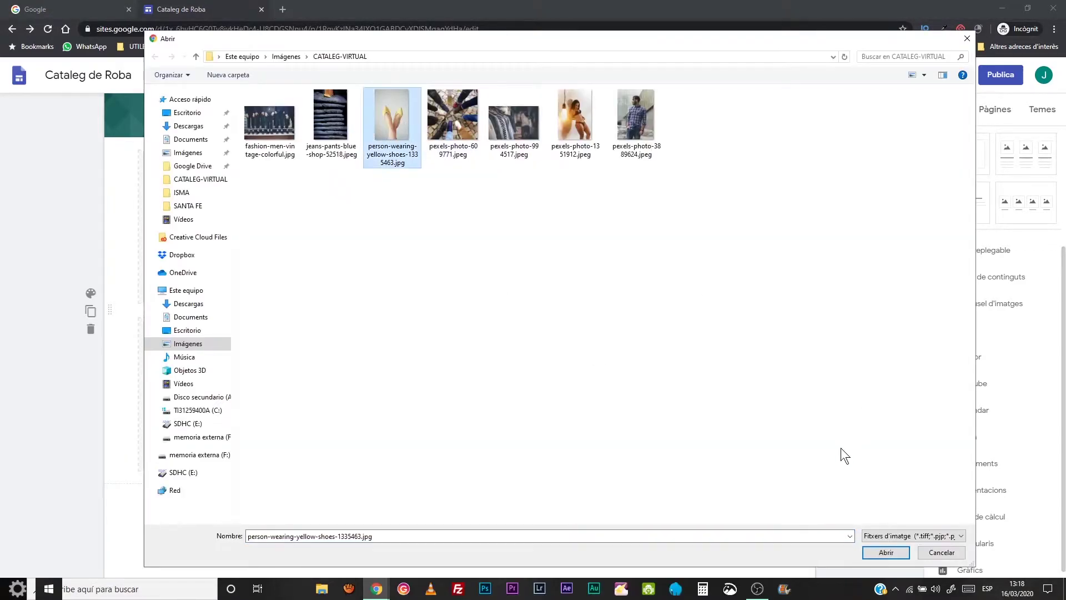
left_click(890, 554)
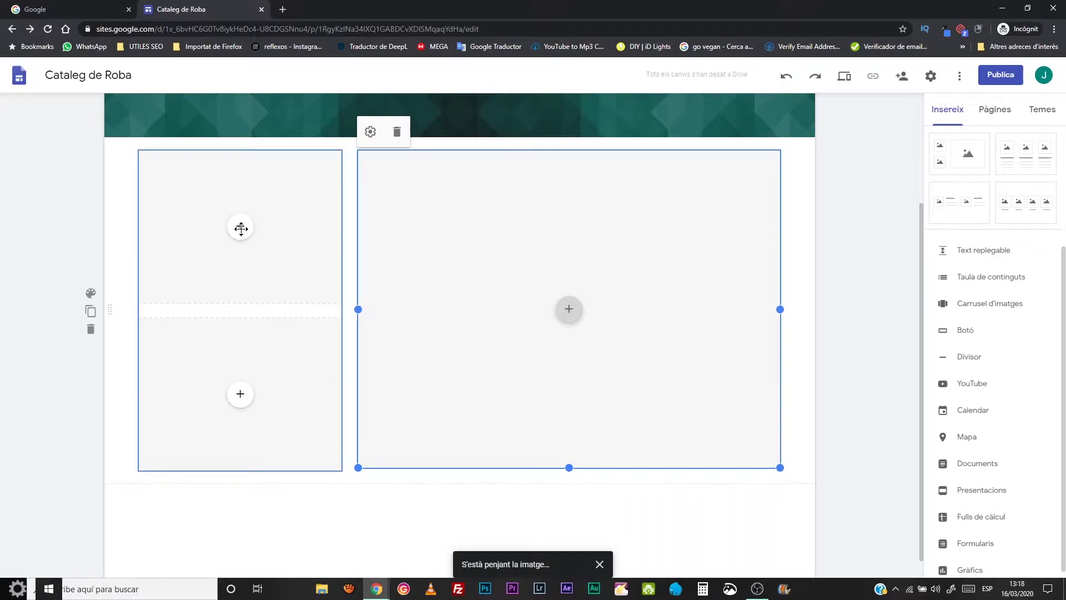
- Upload the yellow-shoes photo into the upper and lower small boxes
left_click(241, 230)
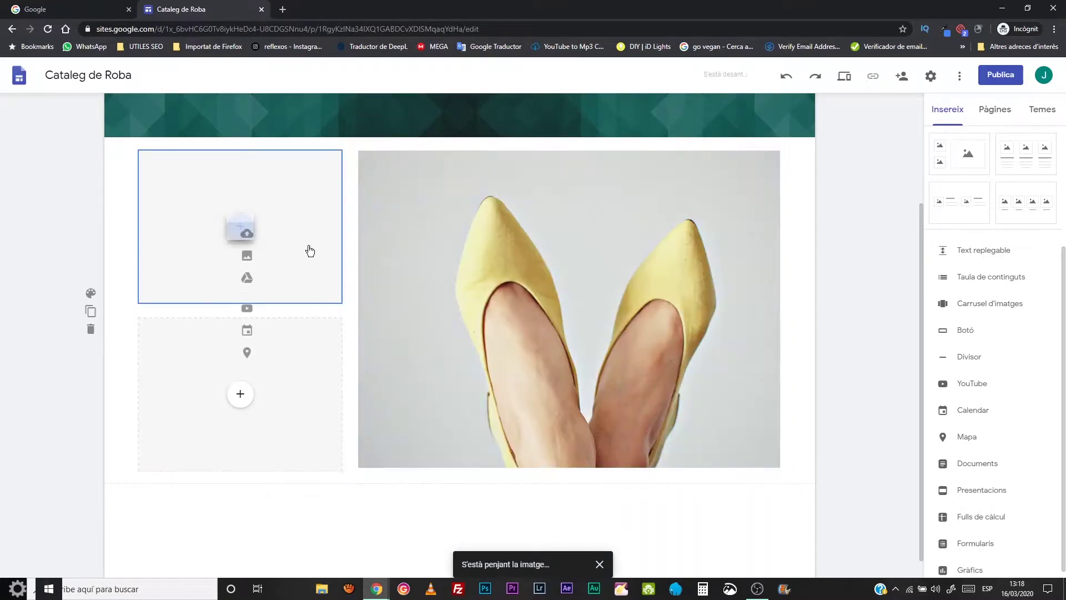
left_click(254, 263)
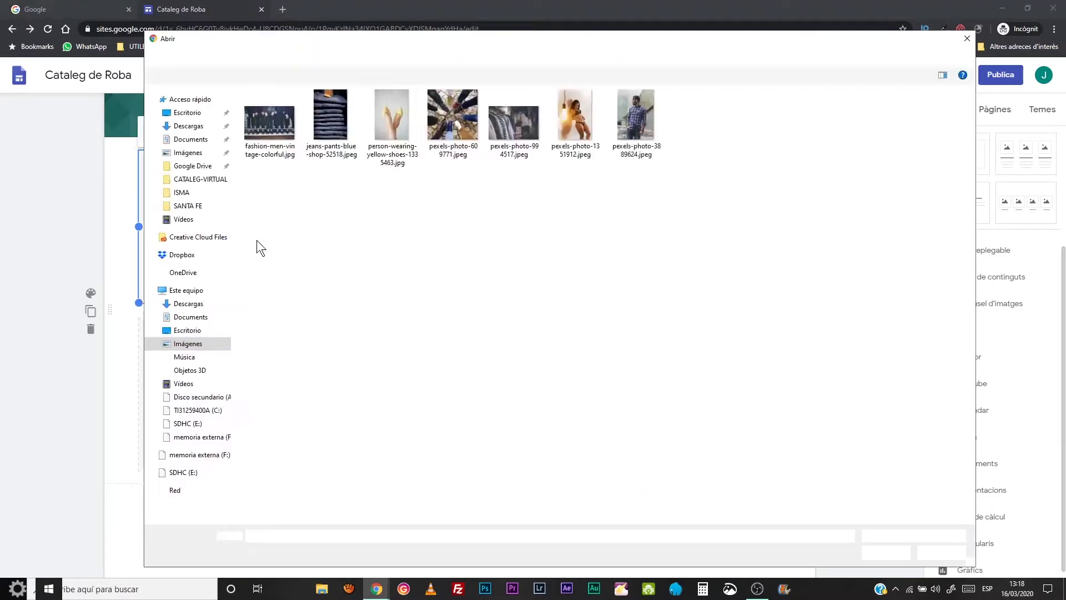
left_click(385, 123)
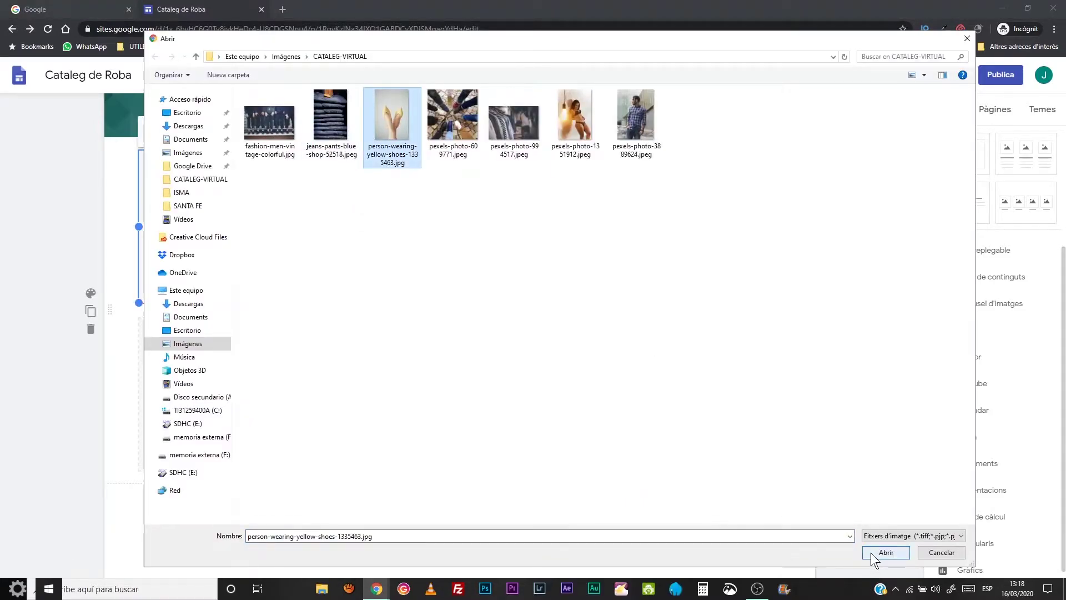
left_click(872, 553)
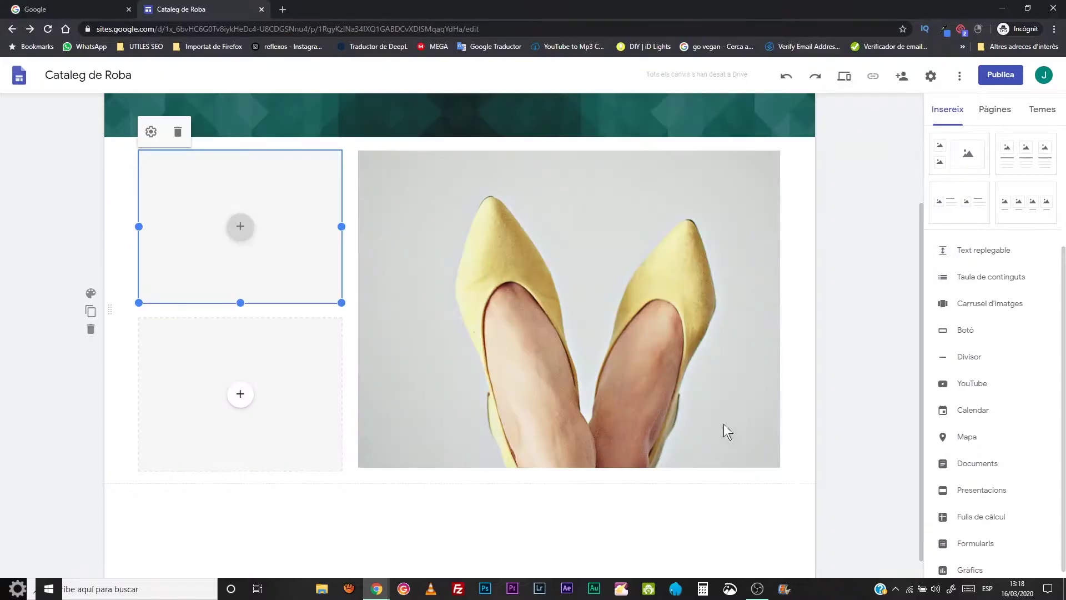
left_click(240, 394)
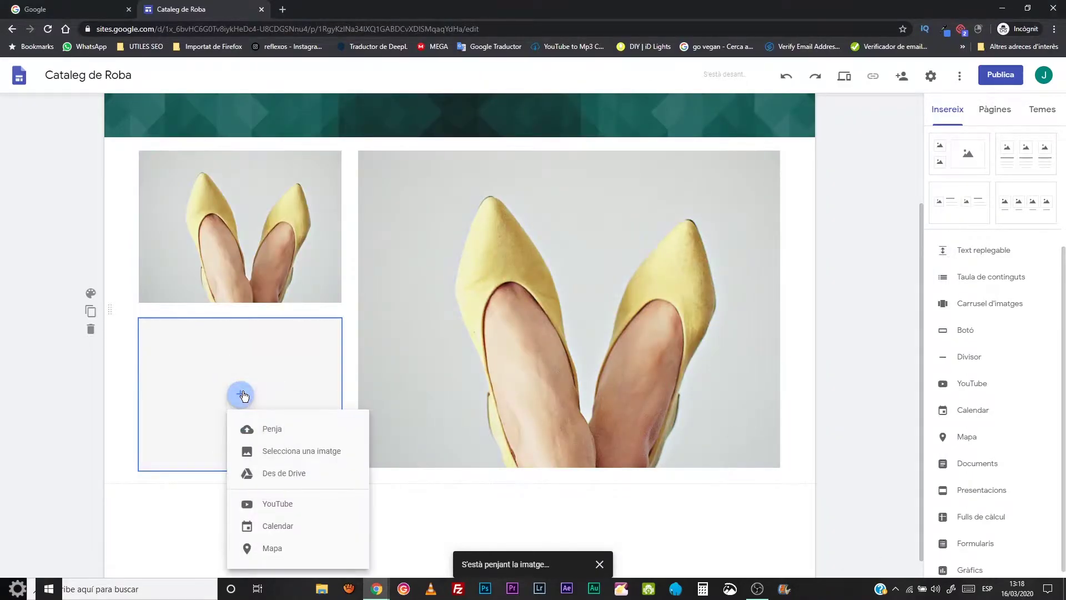
left_click(261, 425)
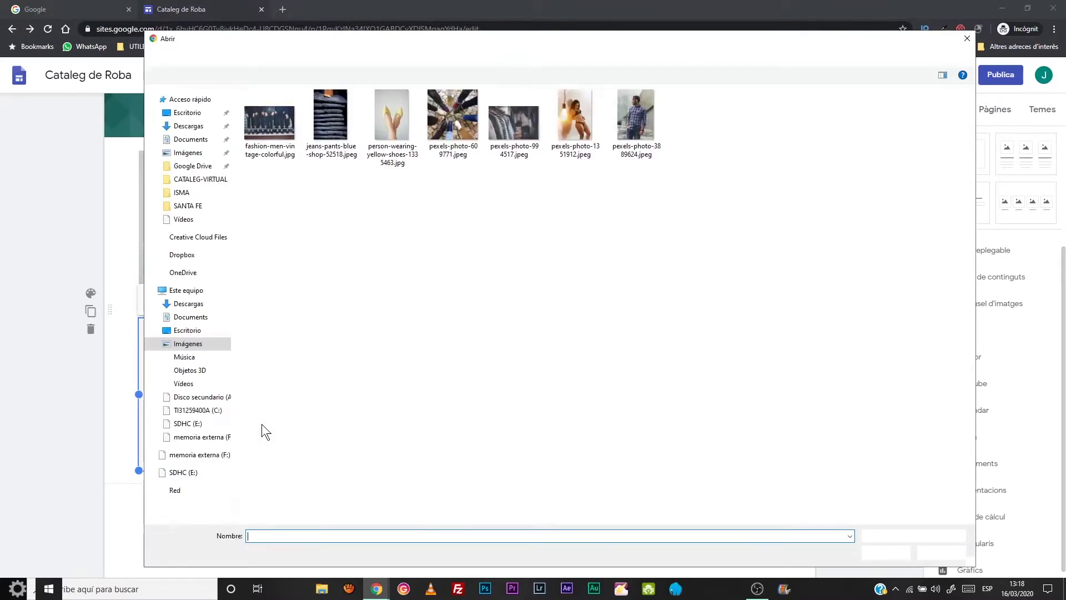
left_click(392, 126)
left_click(888, 535)
left_click(887, 555)
left_click(887, 554)
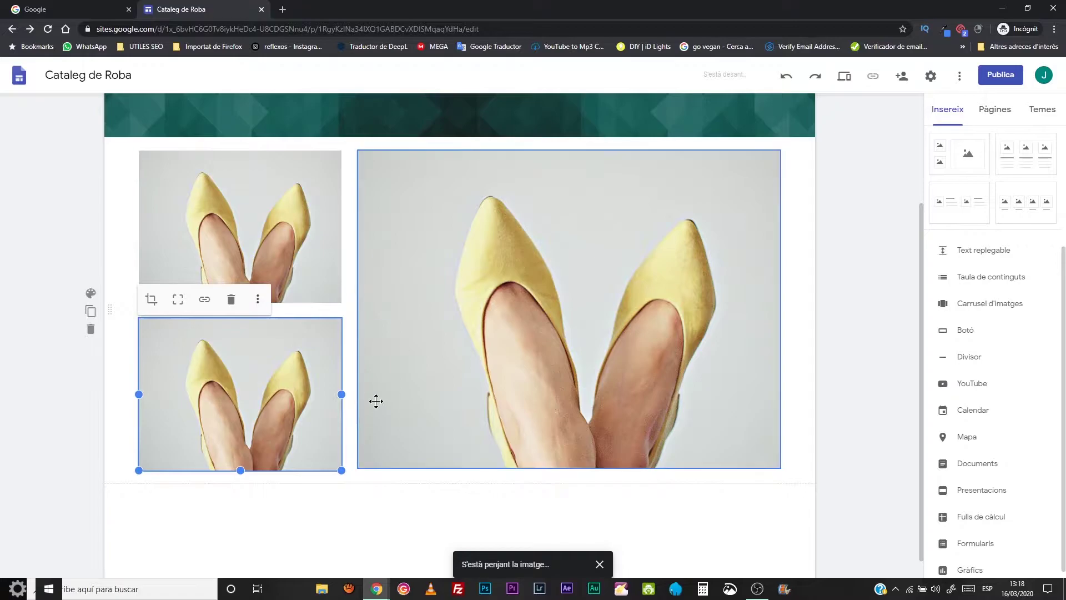
scroll(376, 401, "up", 3)
scroll(374, 401, "down", 3)
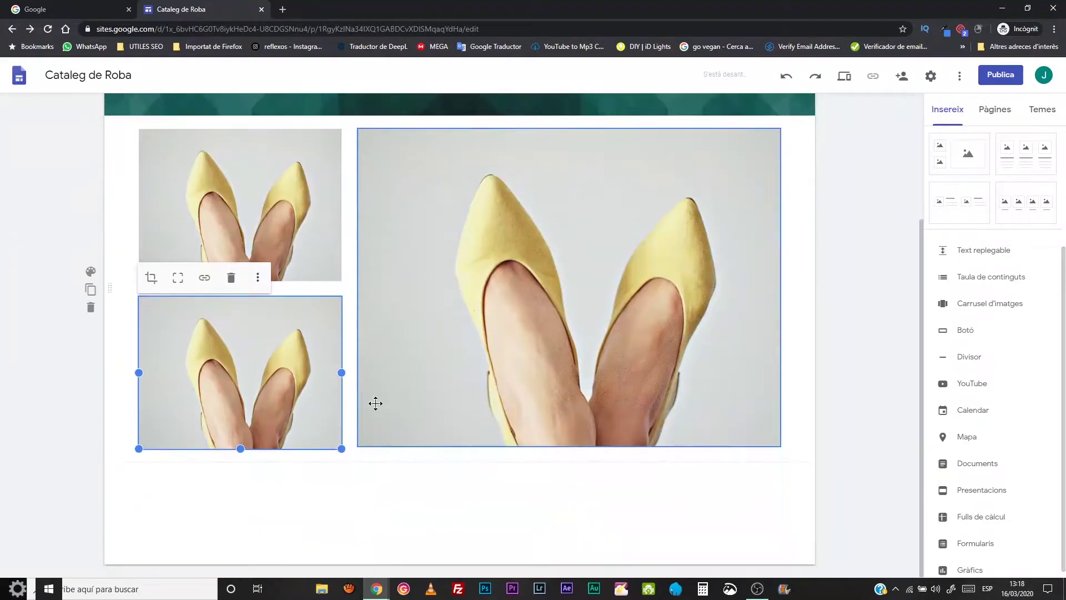
left_click(857, 336)
- Add a subpage 'Marca 1' under Sabates from its page options
left_click(996, 111)
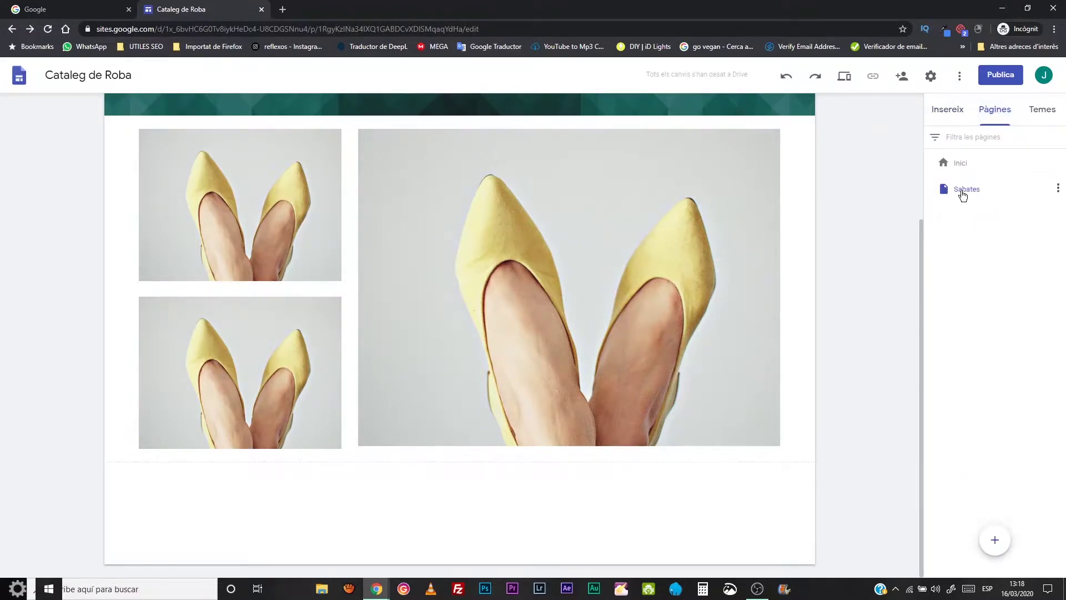
left_click(1058, 188)
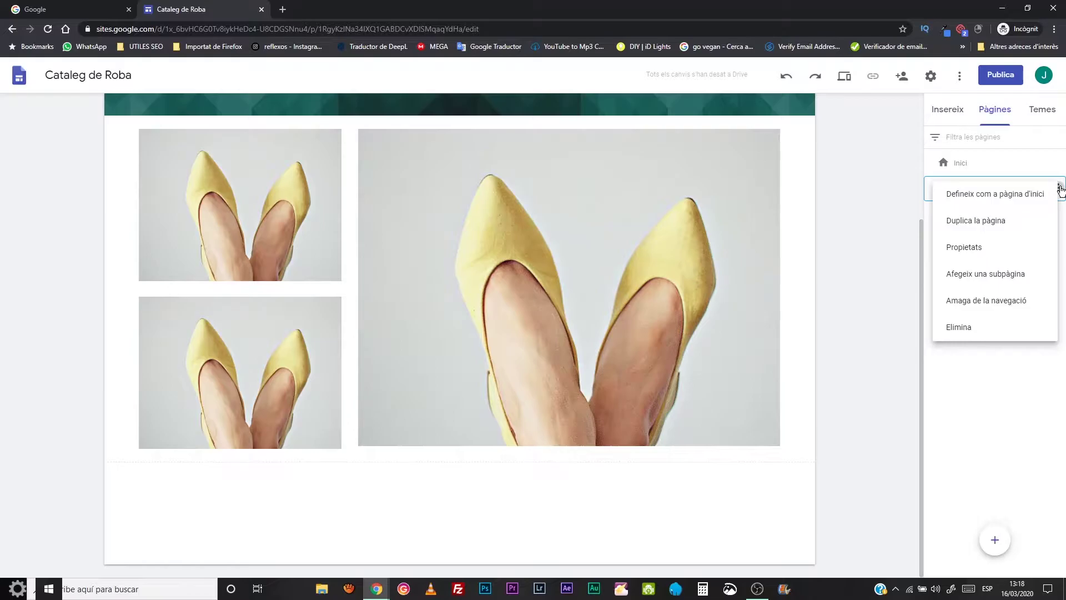
left_click(990, 274)
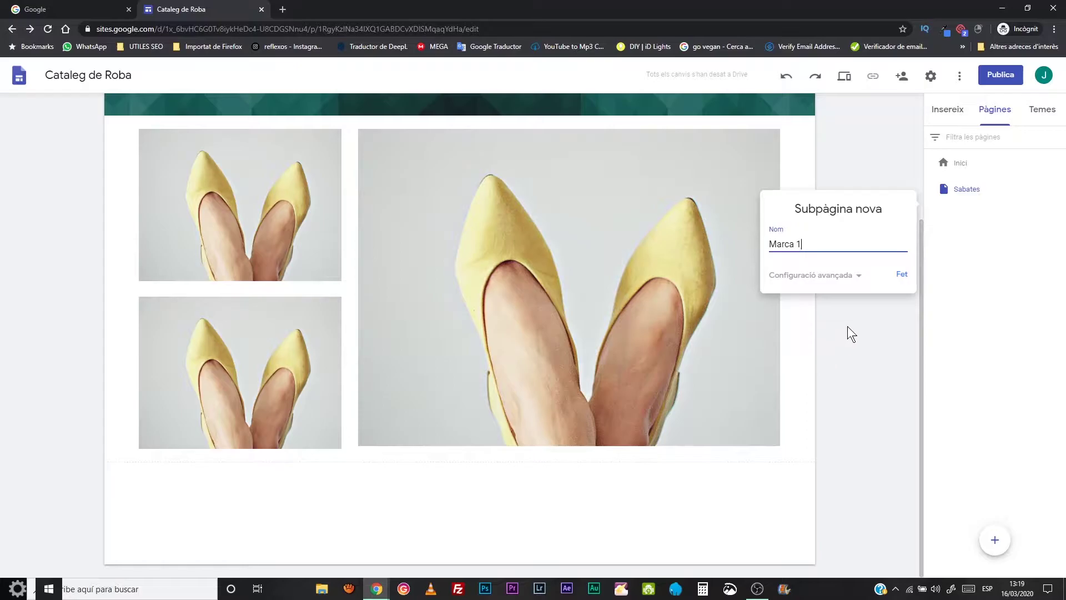
left_click(901, 274)
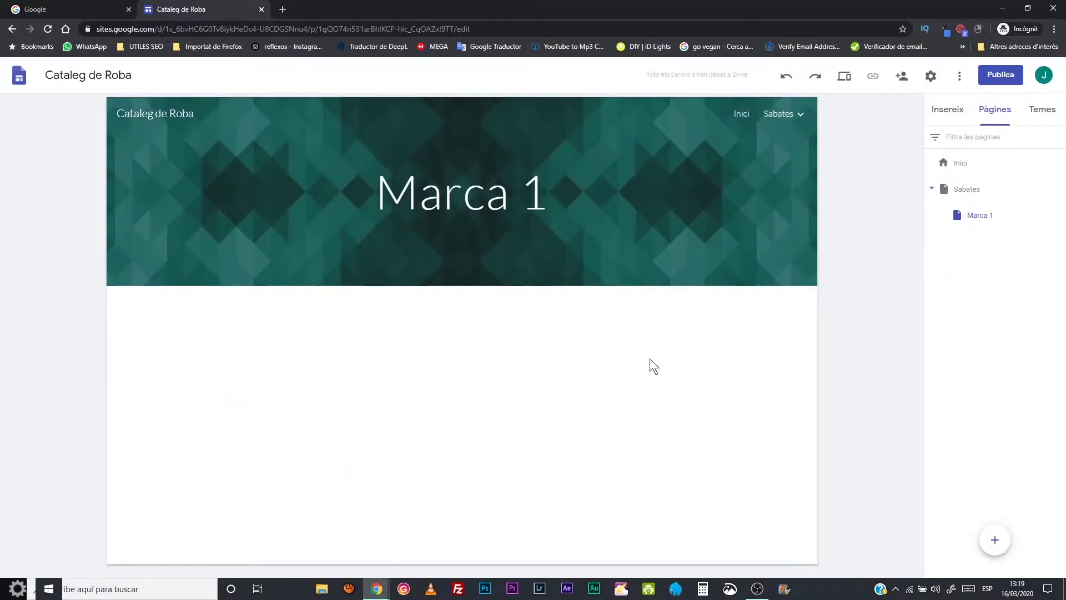
- Insert the image-plus-text layout on Marca 1 and upload the yellow-shoes photo into its image box
mouse_move(780, 114)
left_click(953, 122)
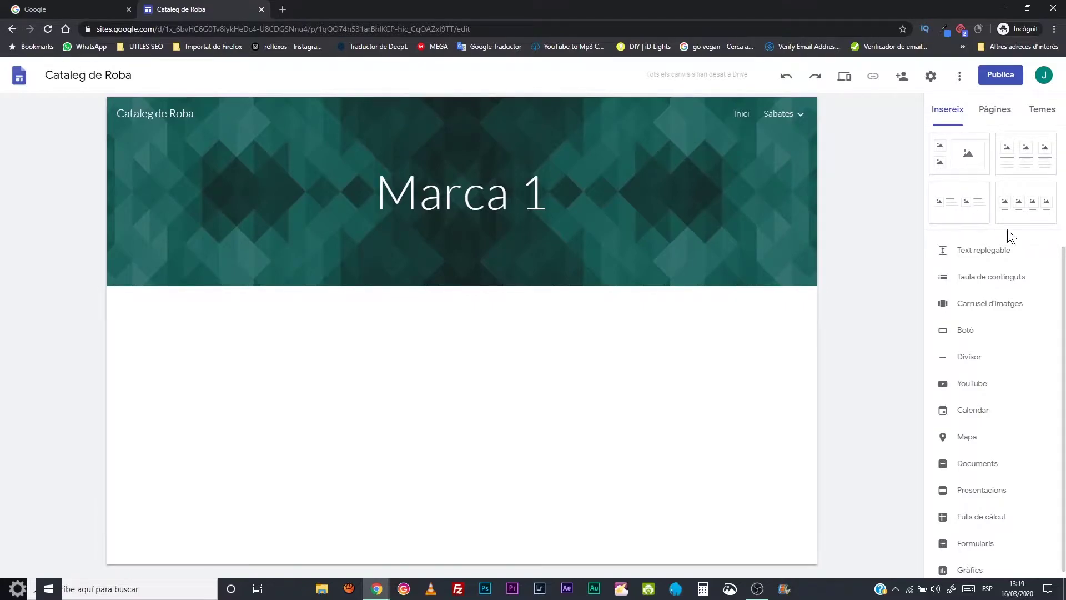
scroll(1003, 232, "up", 3)
left_click(971, 274)
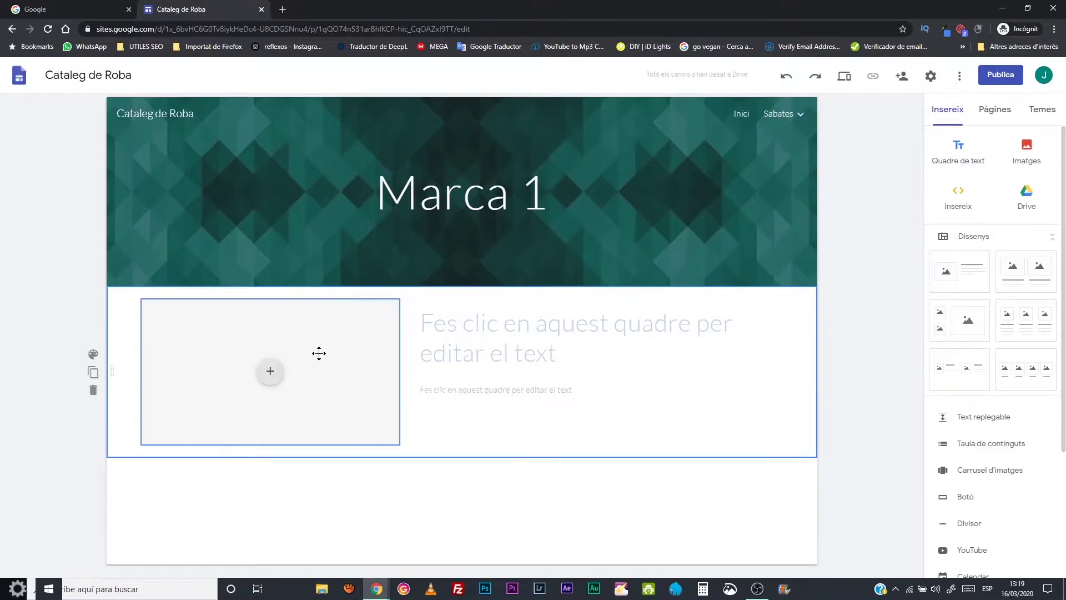
left_click(272, 372)
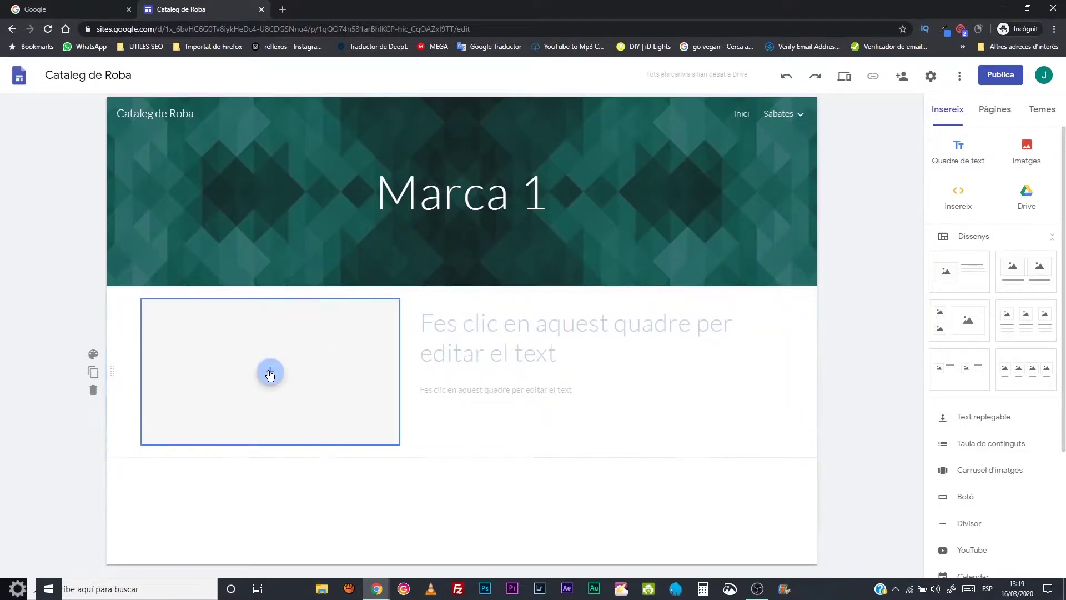
left_click(295, 404)
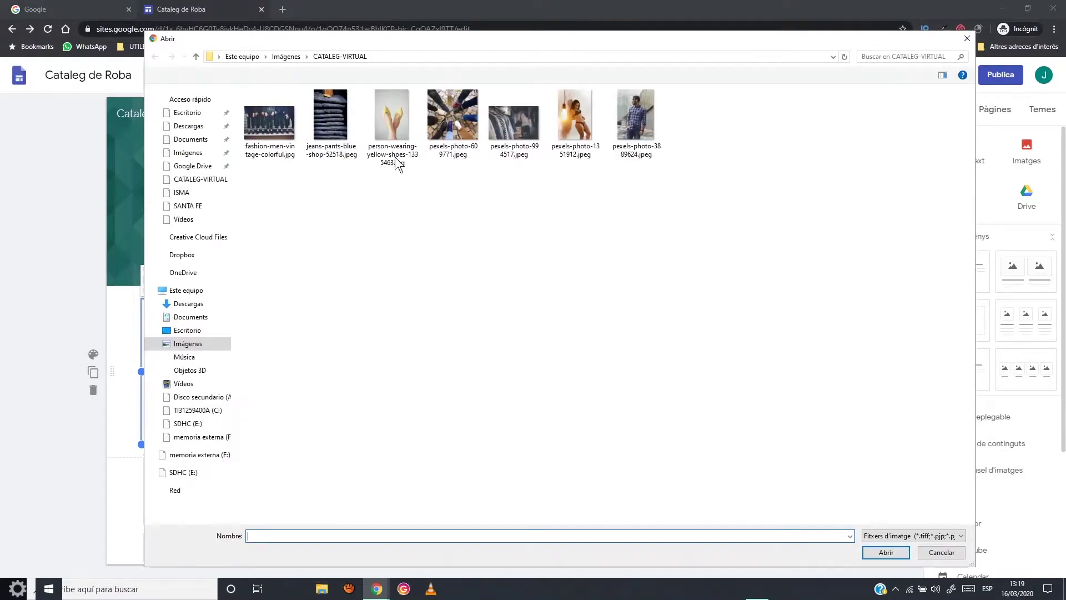
left_click(395, 158)
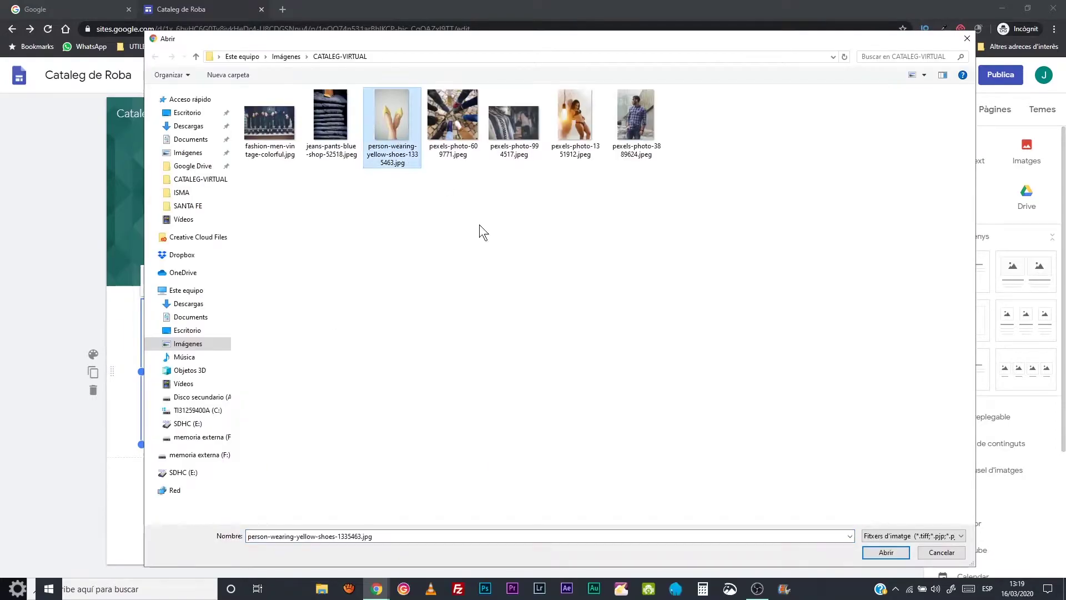
left_click(875, 552)
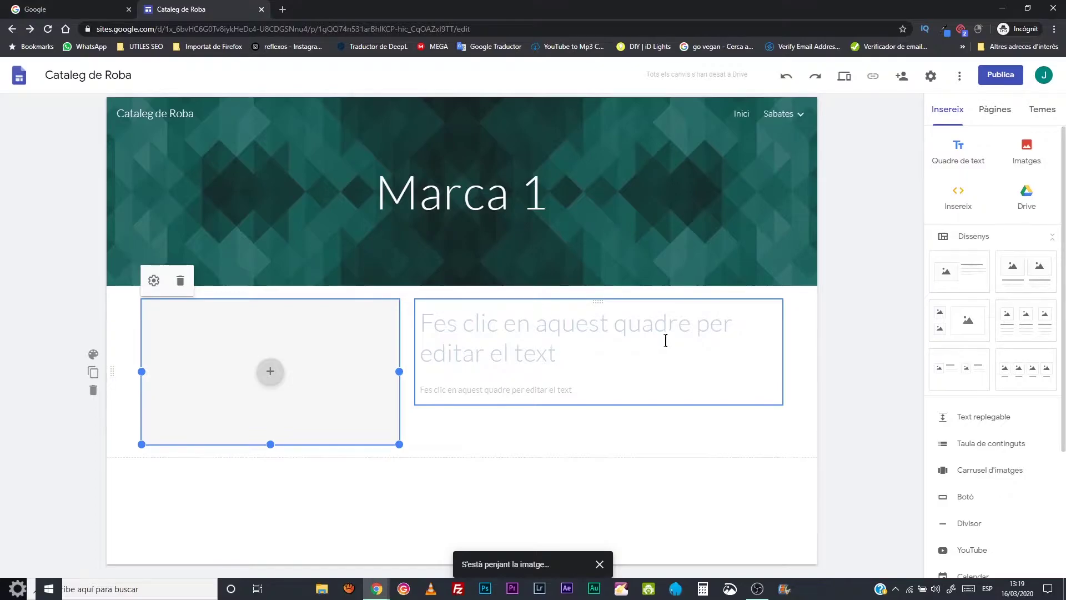
left_click(572, 357)
double_click(548, 358)
left_click(466, 345)
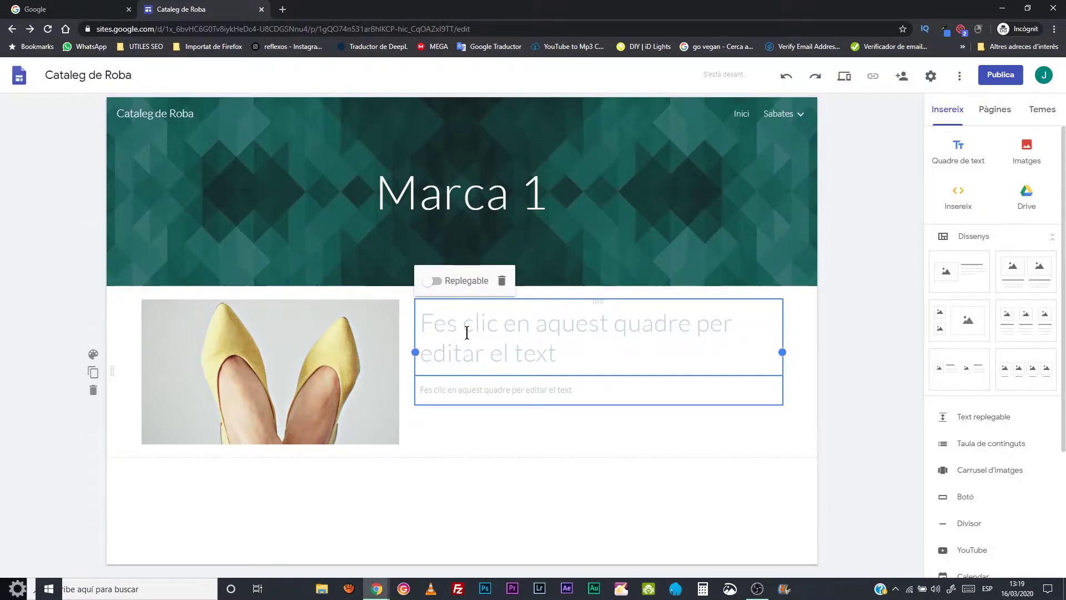
- Type the heading 'Imatge destacada marca 1' in the title placeholder
left_click(466, 333)
type("Imatge destacad")
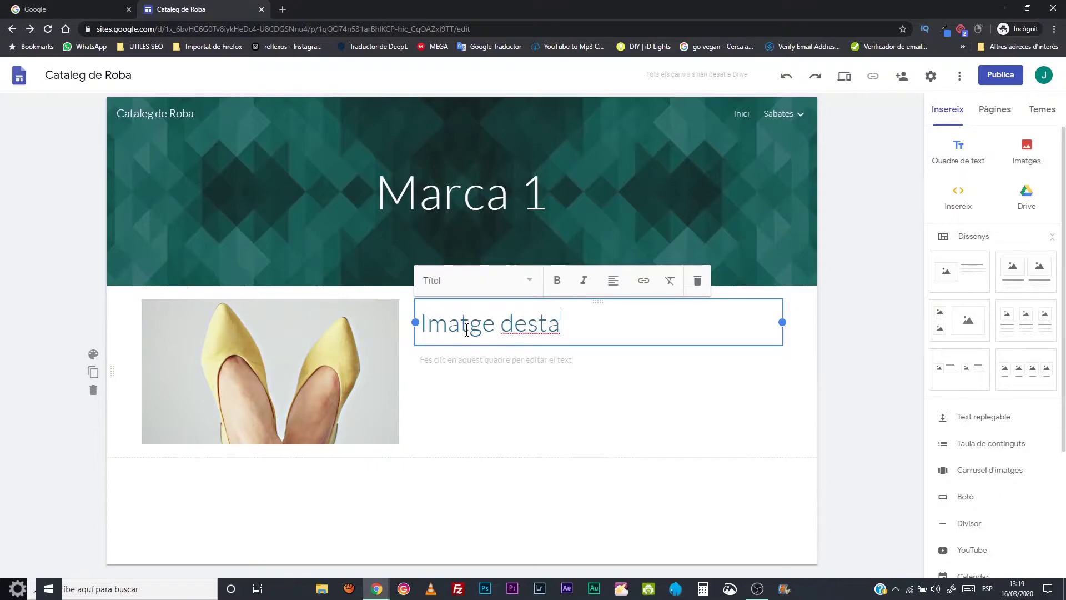
type("marca")
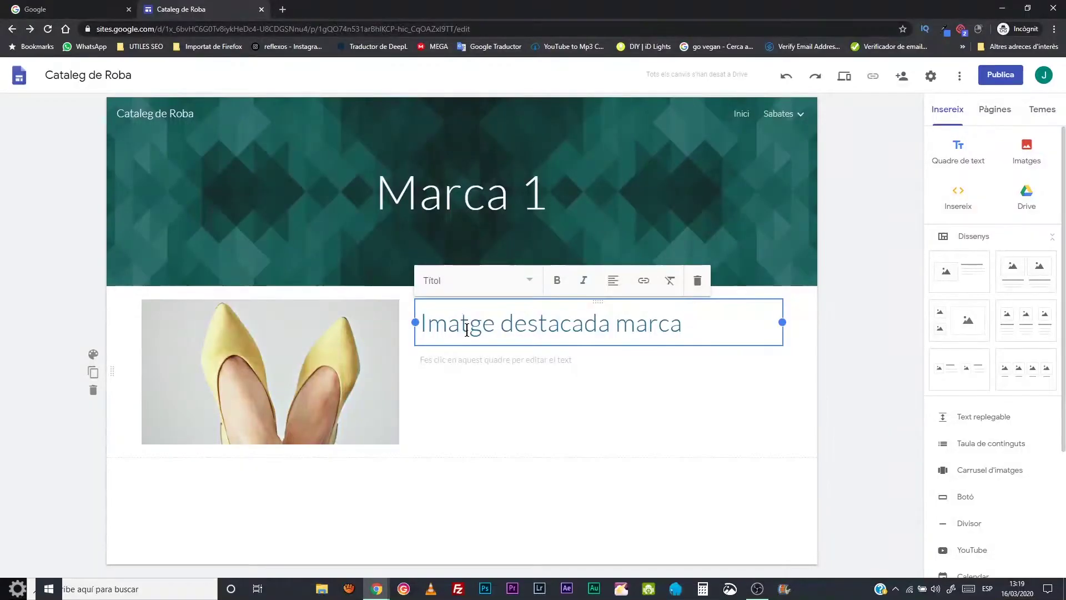
type("1")
- Enter the description 'Text descriptiu que vulguis' in the body text
left_click(488, 363)
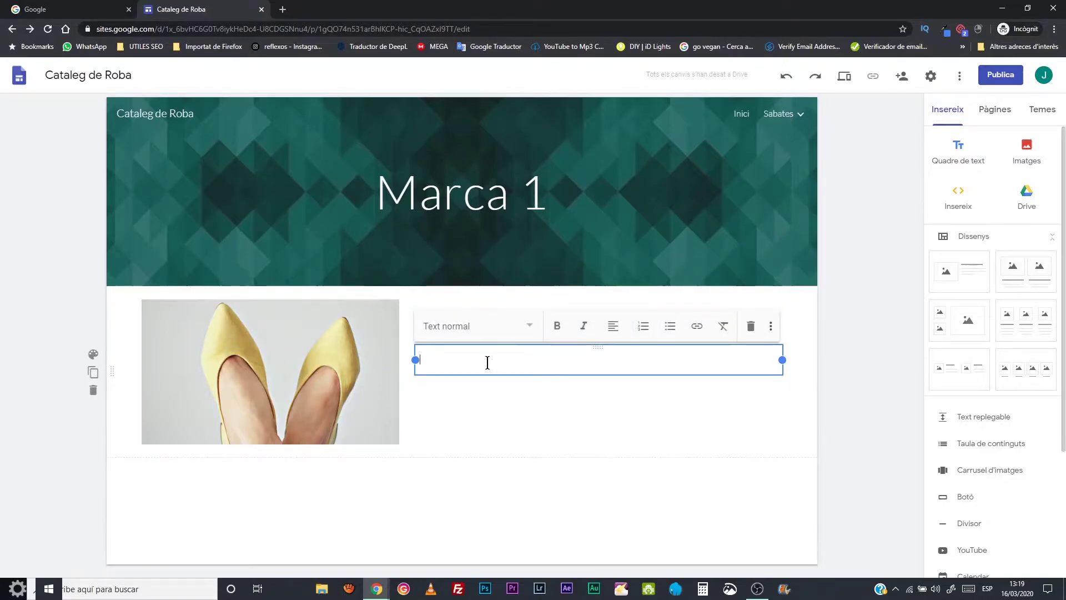
type("Texte")
key("BackSpace")
type("descriptio")
key("BackSpace")
type("u que vulguis")
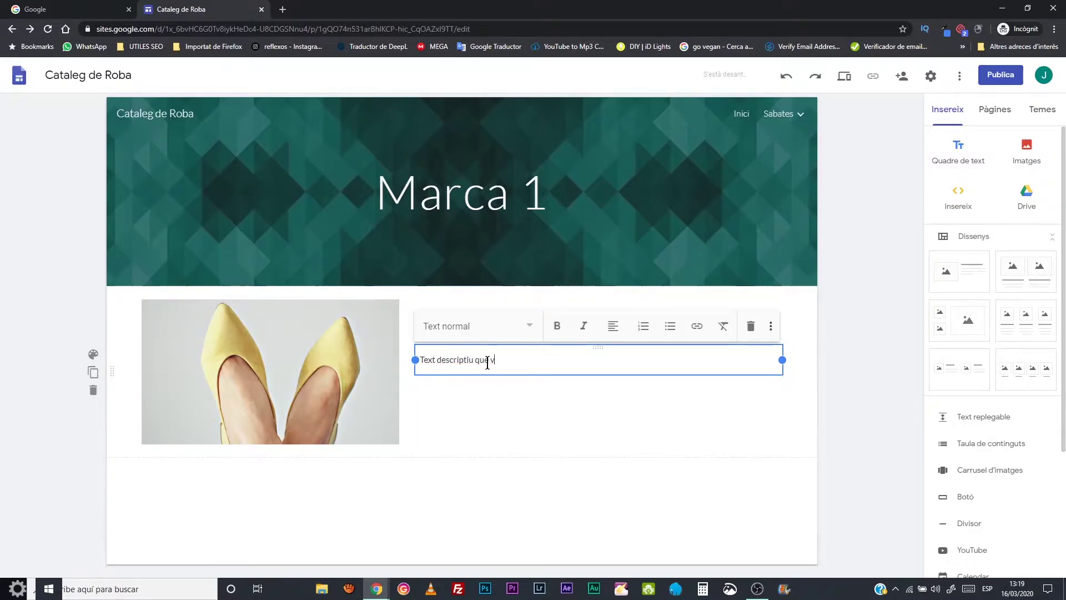
left_click(532, 379)
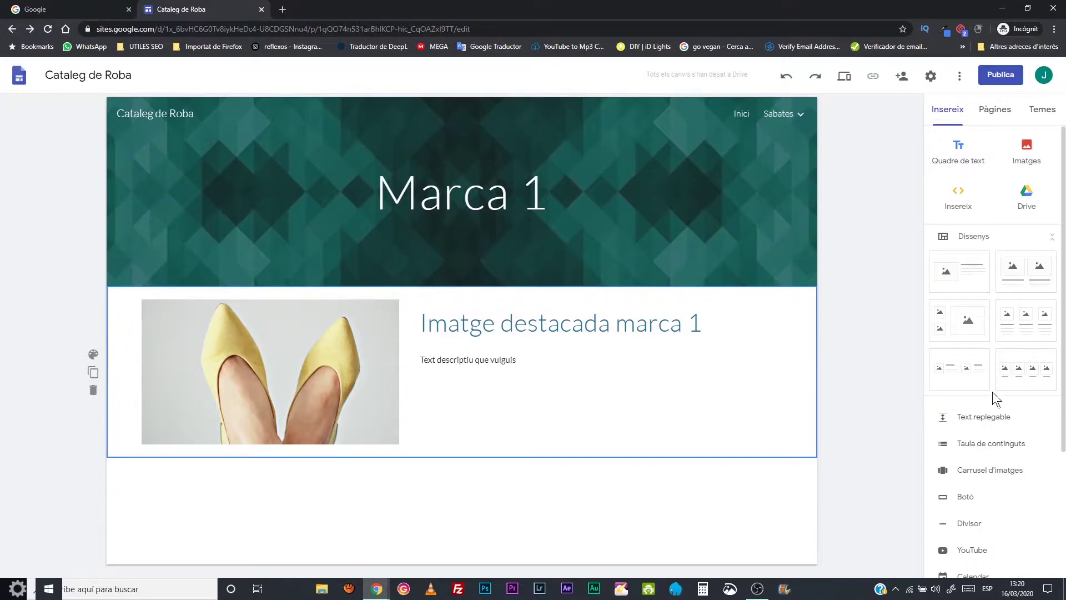
left_click(643, 360)
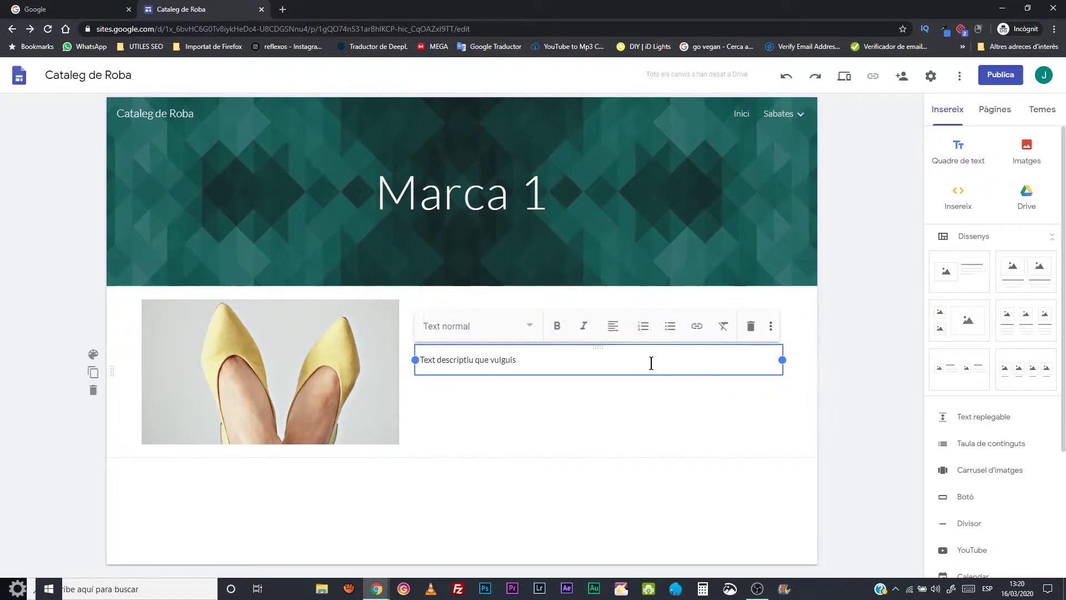
left_click(680, 391)
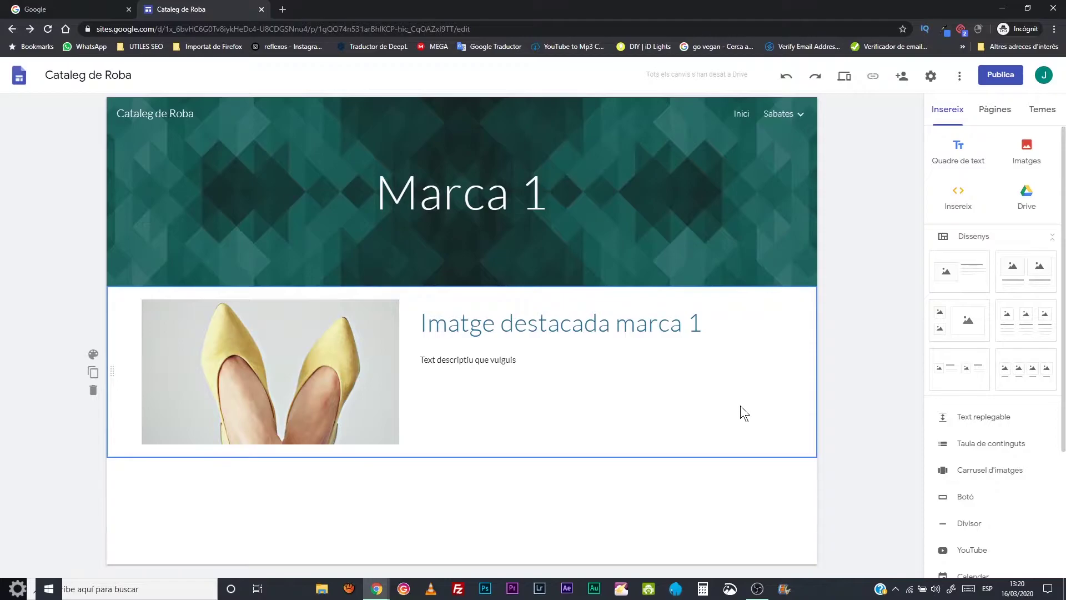
scroll(1005, 399, "down", 2)
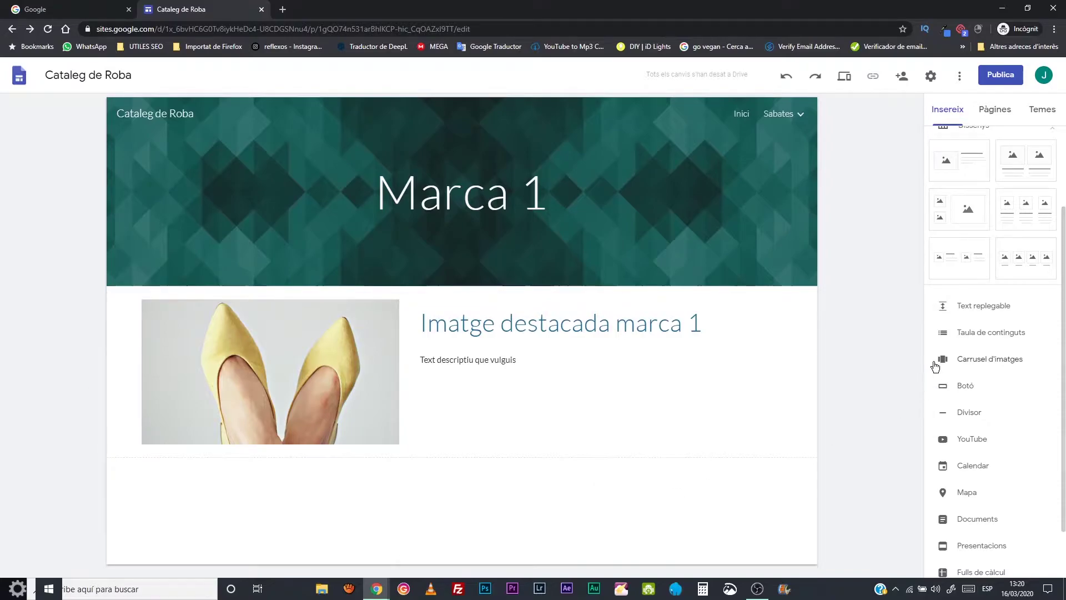
- Add a 'Mes info' button with a mailto link to the contact e-mail, placed under the description
left_click(944, 385)
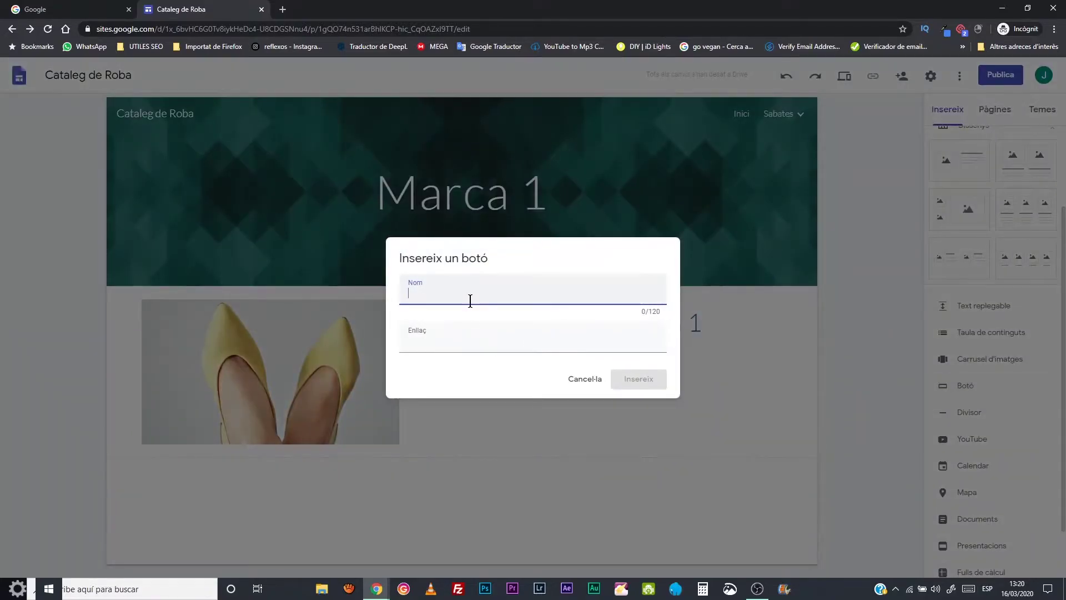
type("Mes info")
left_click(478, 340)
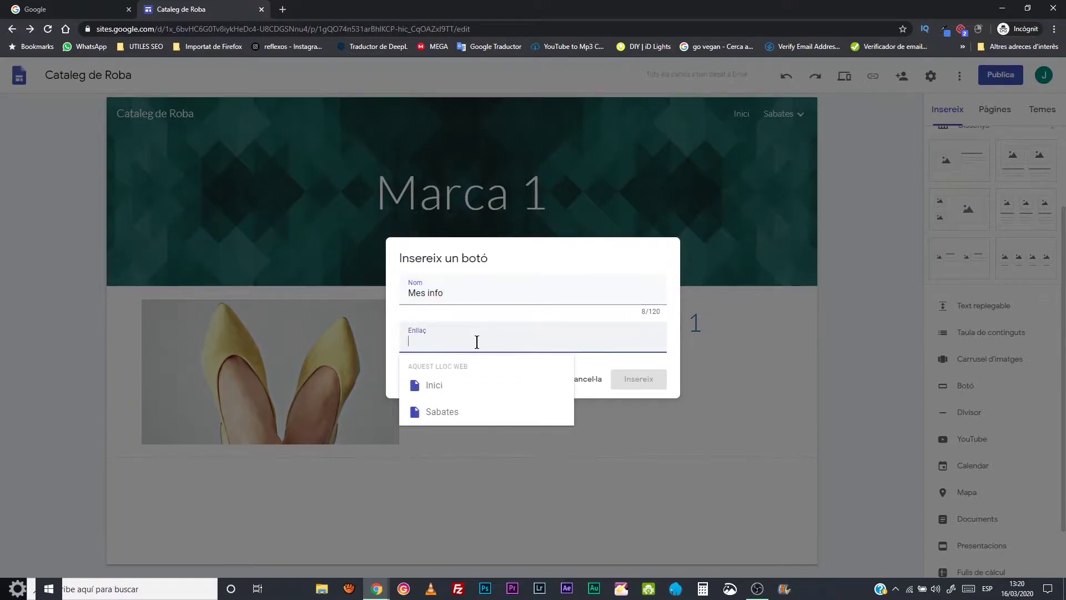
type("Mail")
key("BackSpace")
key("BackSpace")
key("BackSpace")
key("BackSpace")
type("ma")
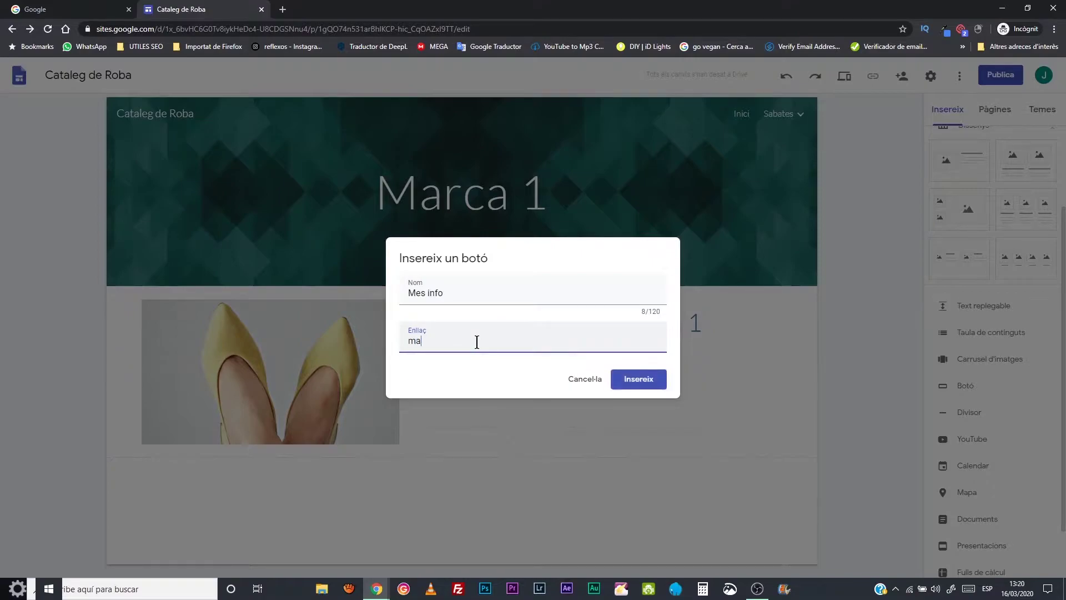
type("ilto")
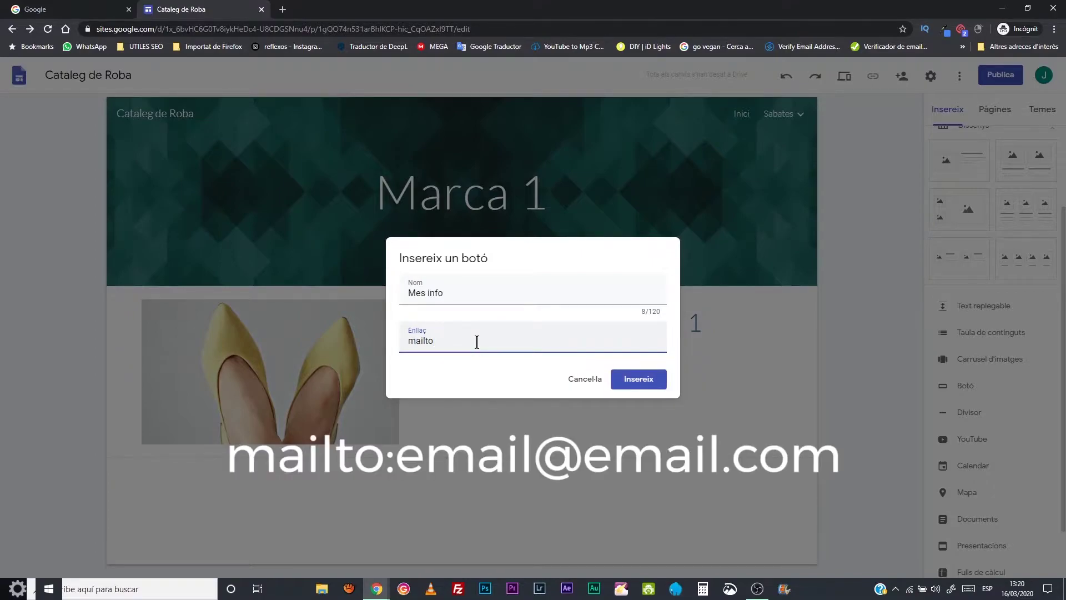
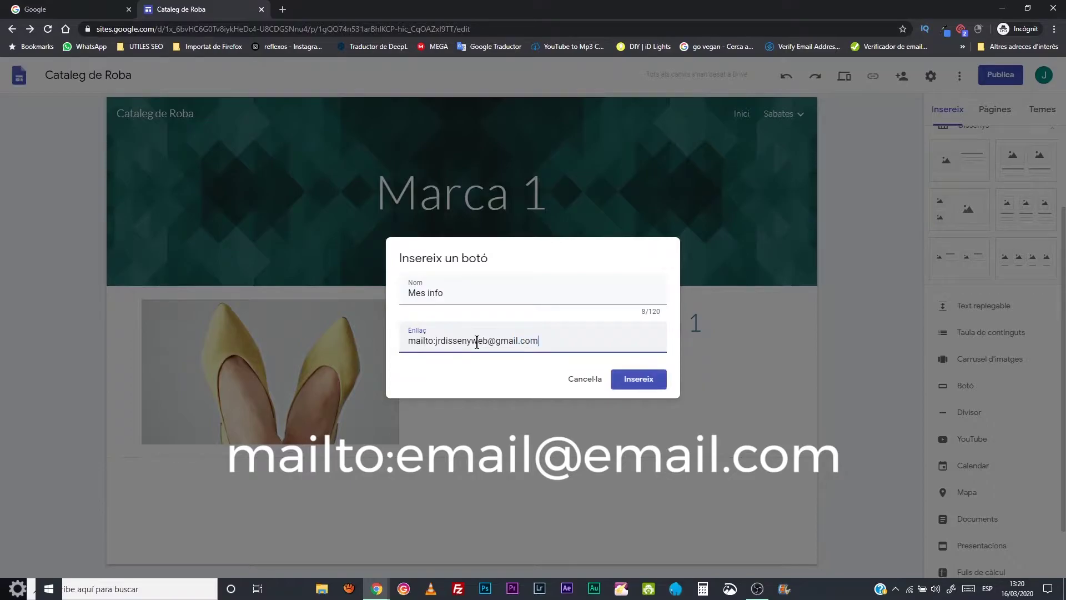
left_click(630, 382)
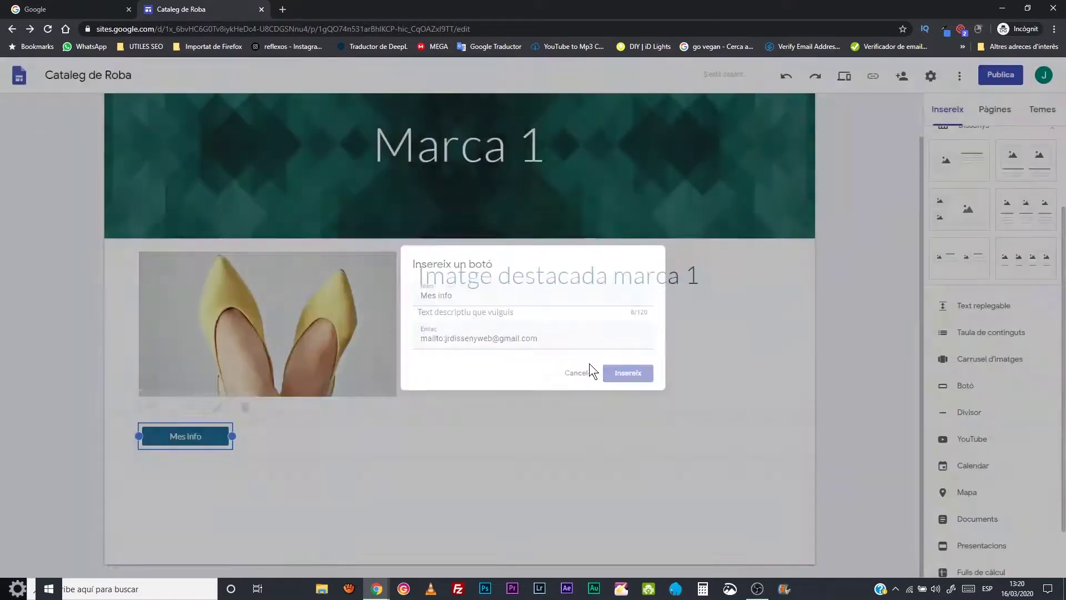
left_click_drag(230, 436, 555, 366)
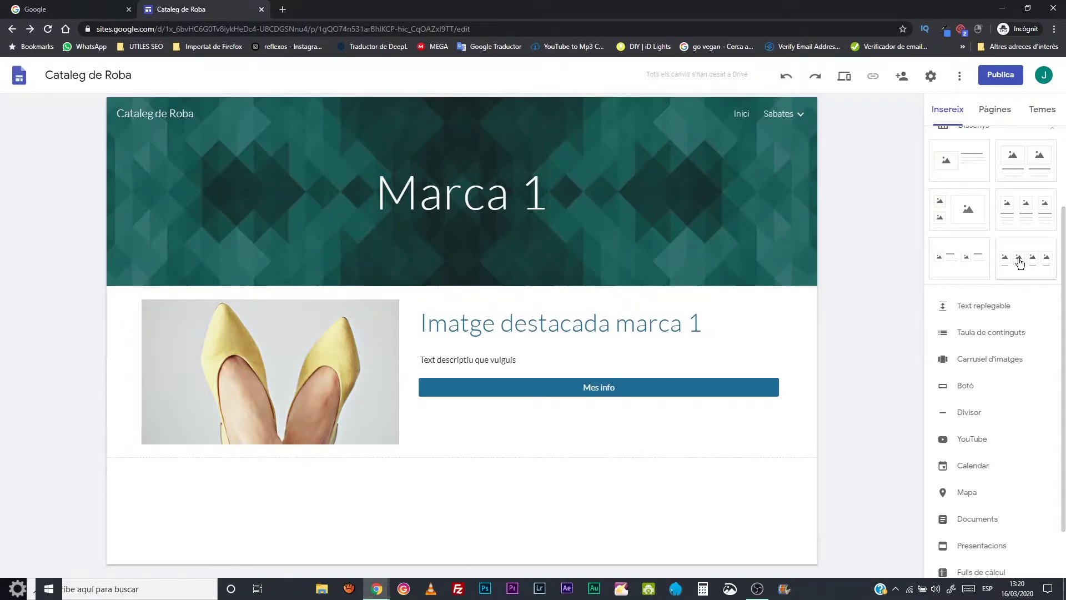
- Insert a four-image row and upload the yellow shoes photo into the first box
left_click(1034, 263)
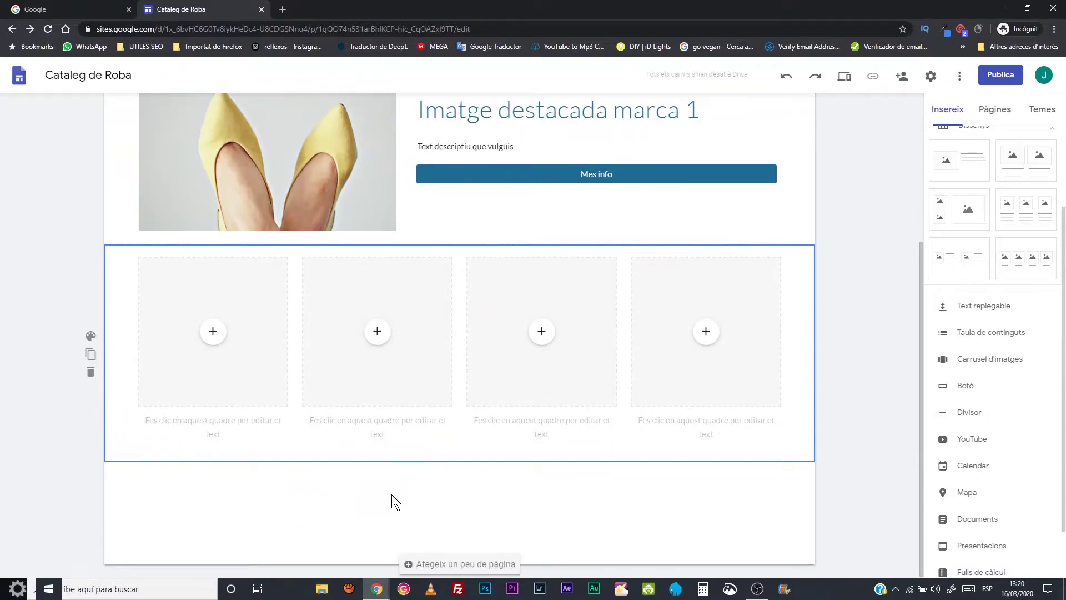
left_click(225, 337)
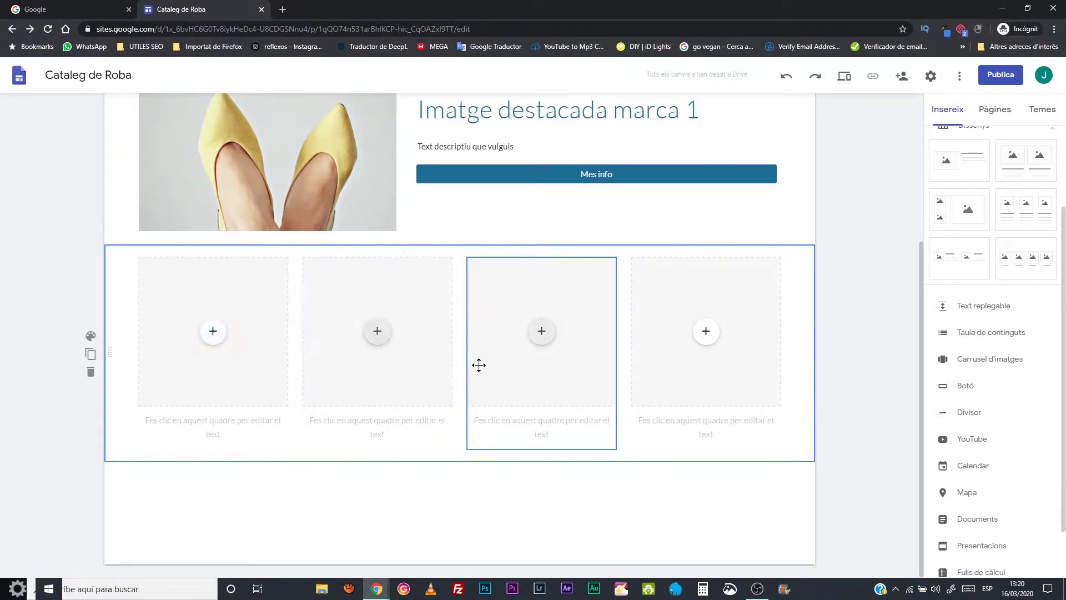
scroll(400, 298, "up", 3)
scroll(295, 432, "down", 3)
left_click(213, 332)
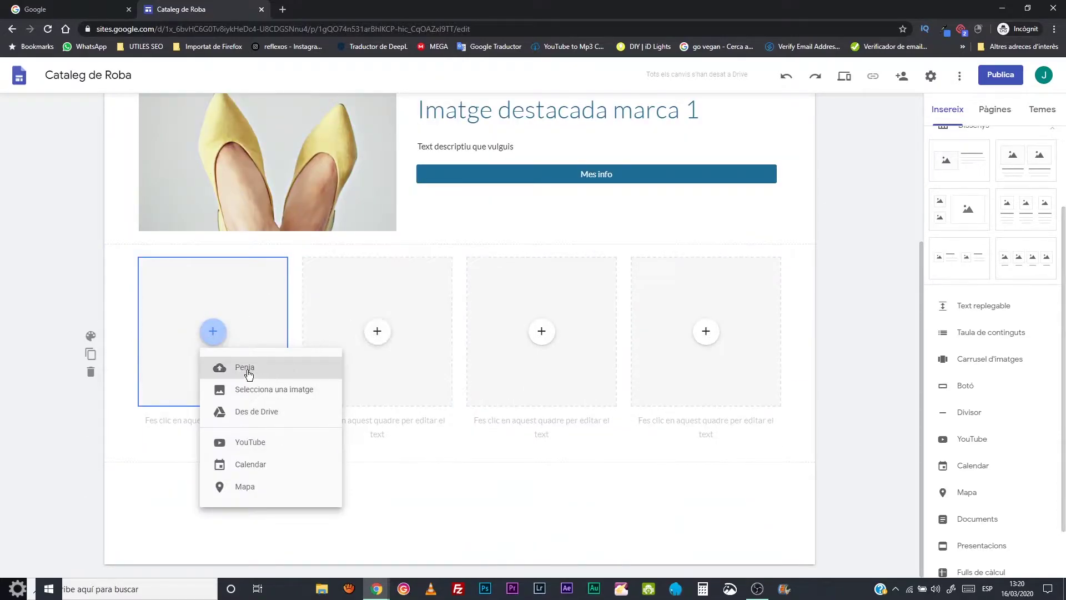
left_click(247, 368)
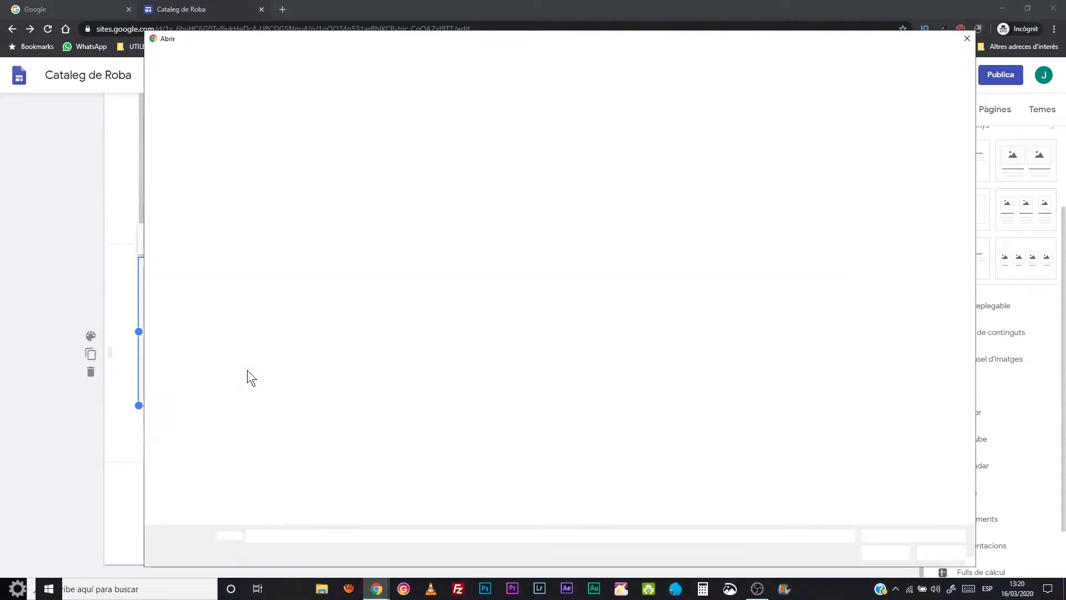
left_click(391, 108)
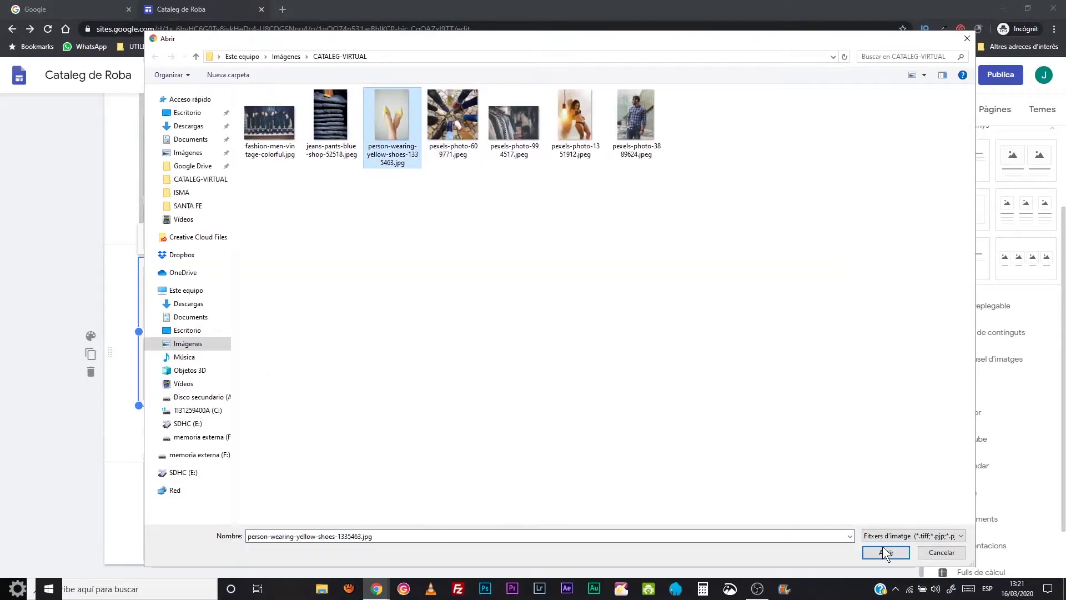
left_click(887, 552)
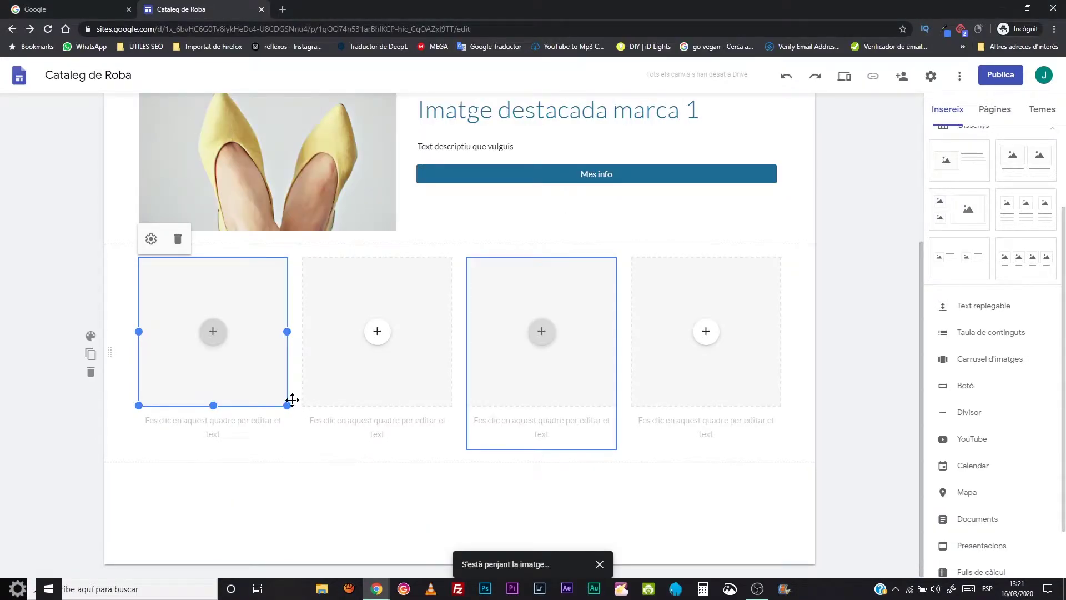
- Upload the yellow shoes photo into the second box
left_click(377, 332)
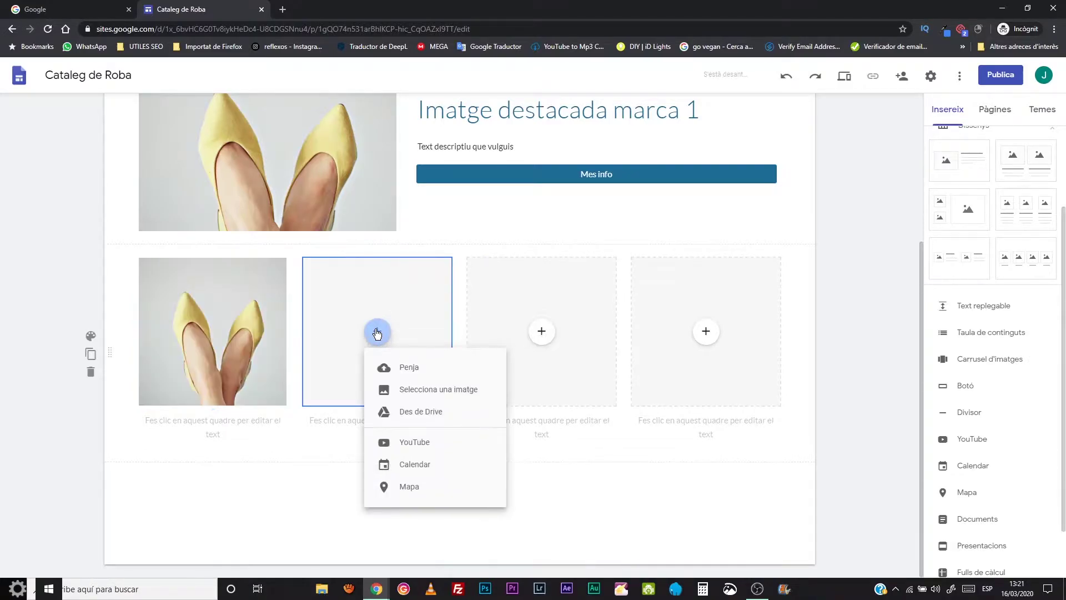
left_click(410, 390)
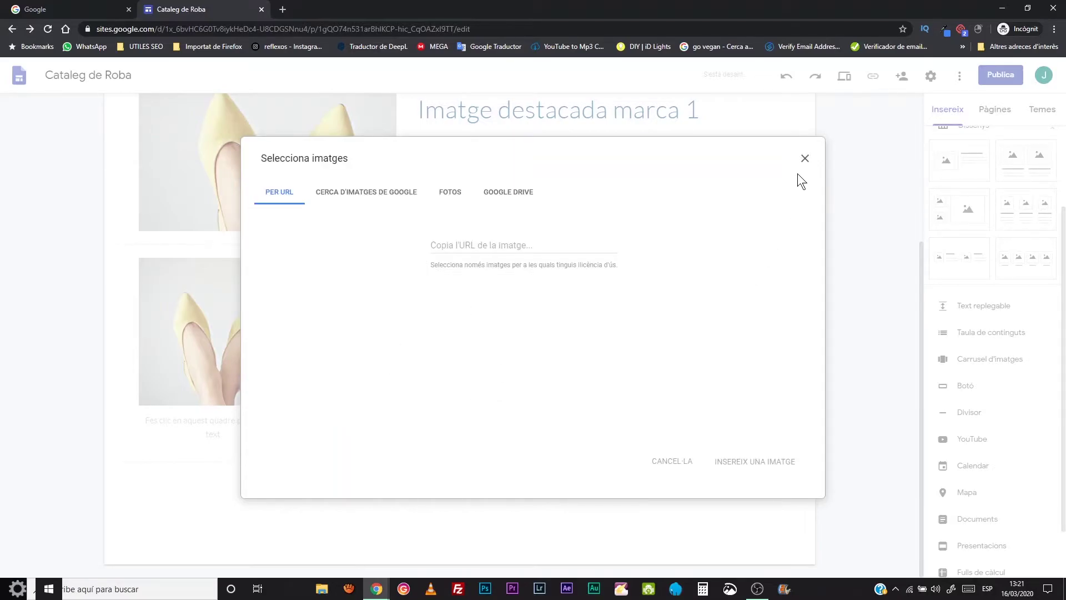
left_click(804, 159)
left_click(378, 332)
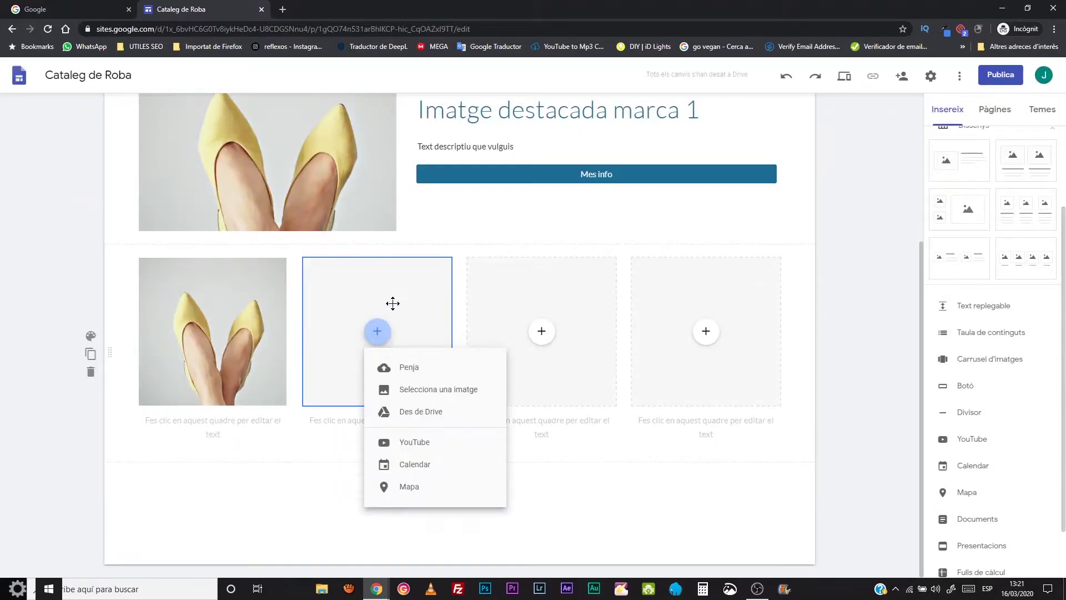
left_click(388, 368)
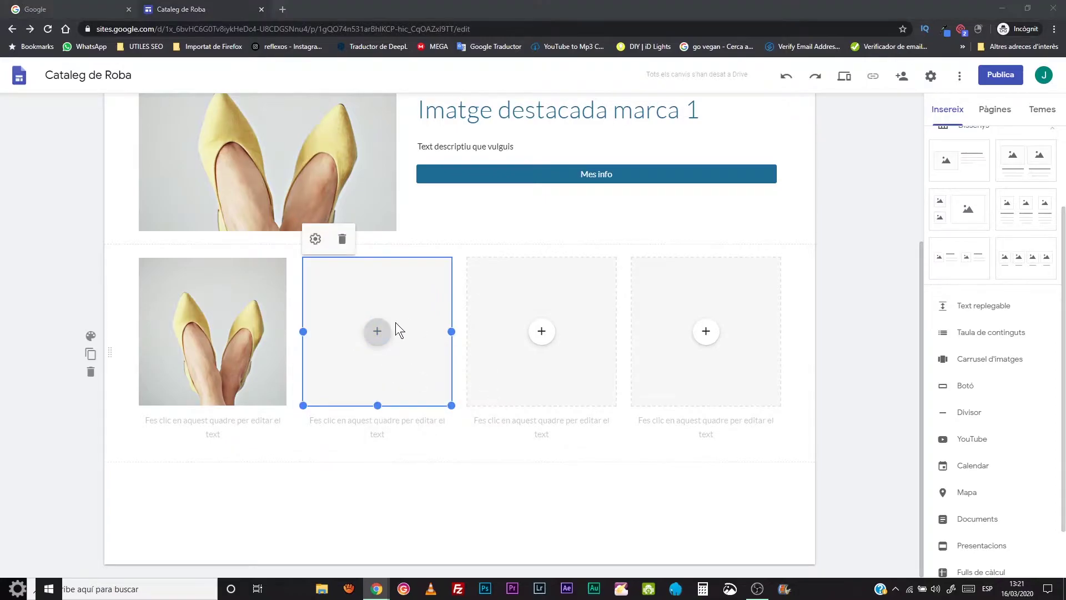
left_click(398, 119)
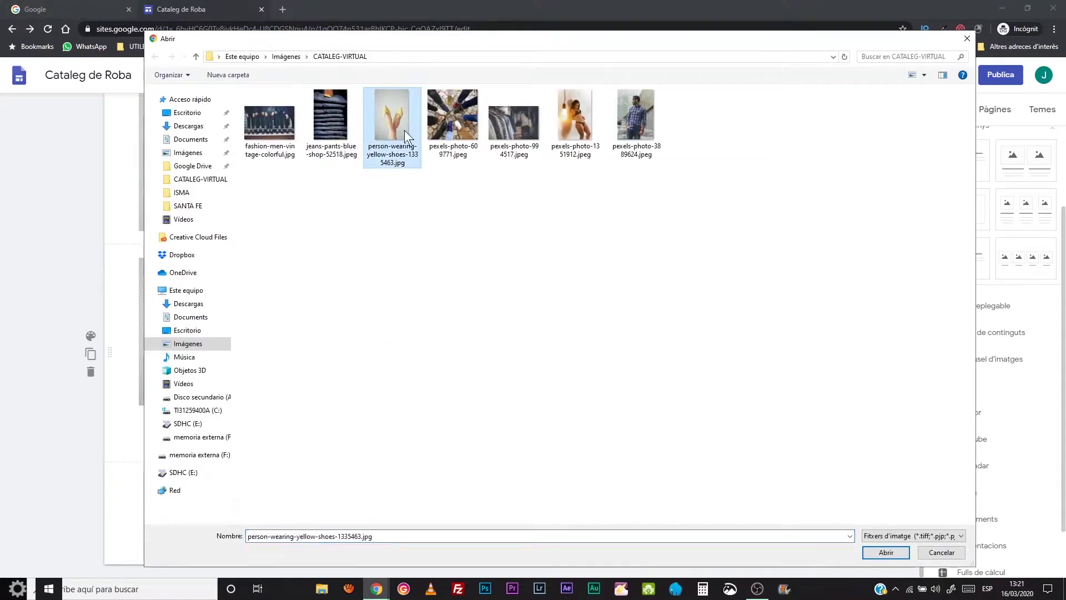
left_click(883, 552)
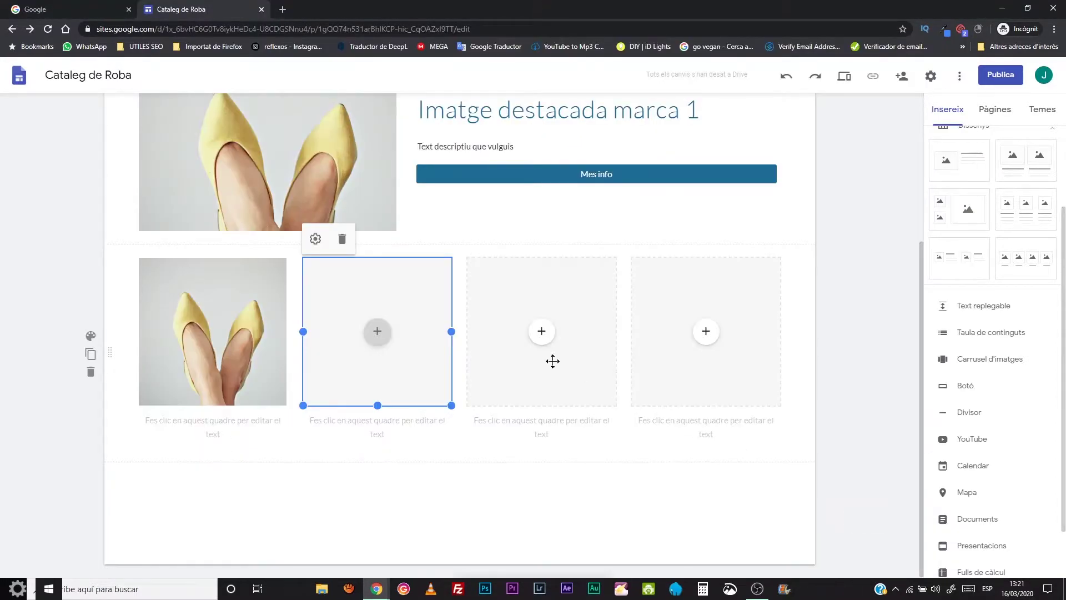
- Fill the third and fourth boxes with the yellow shoes photo
left_click(542, 332)
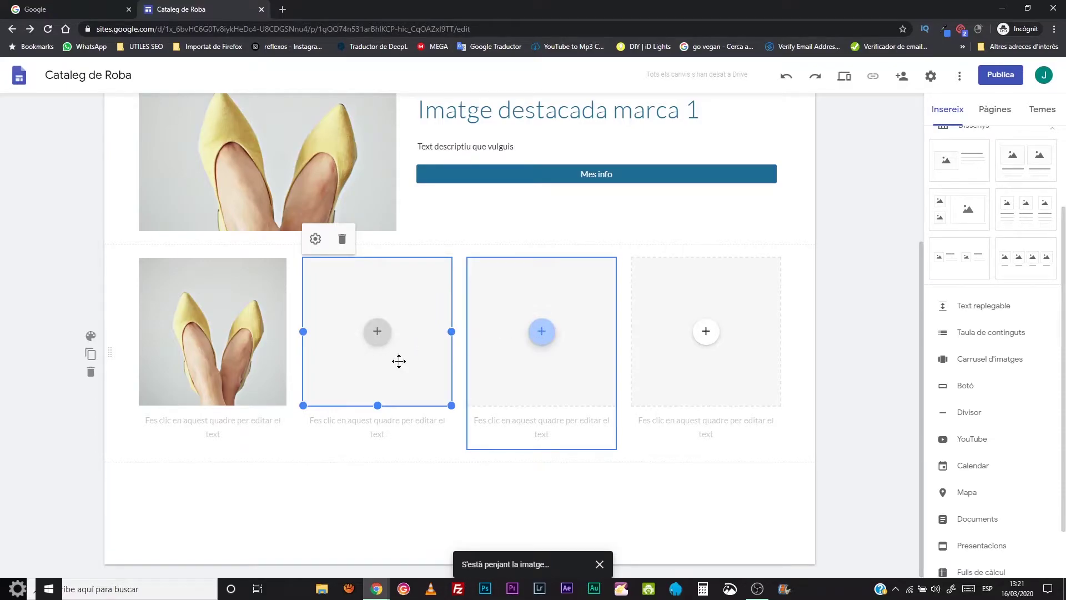
left_click(550, 368)
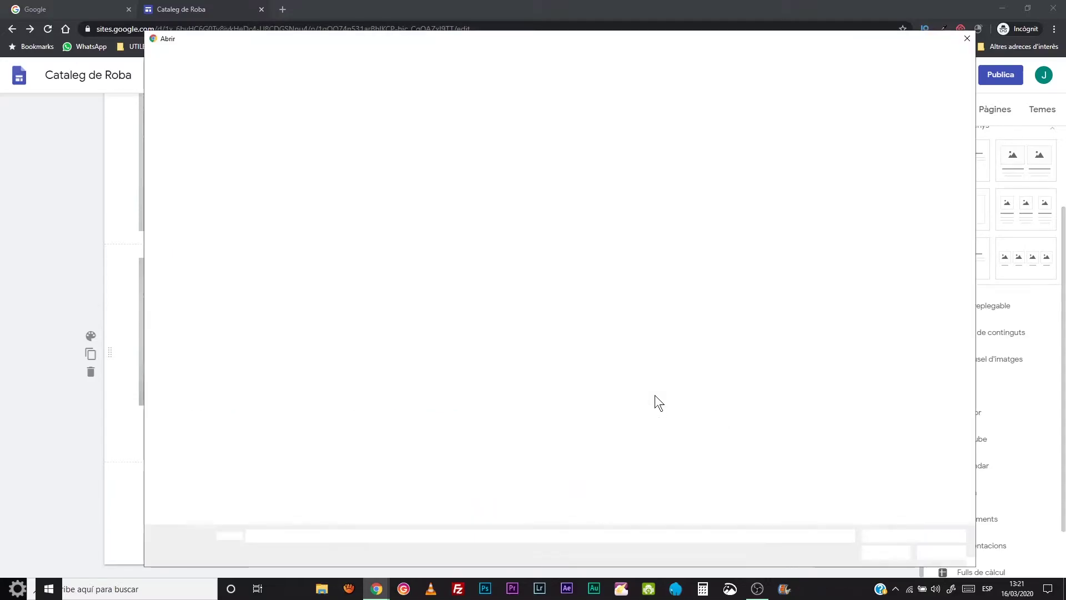
left_click(388, 121)
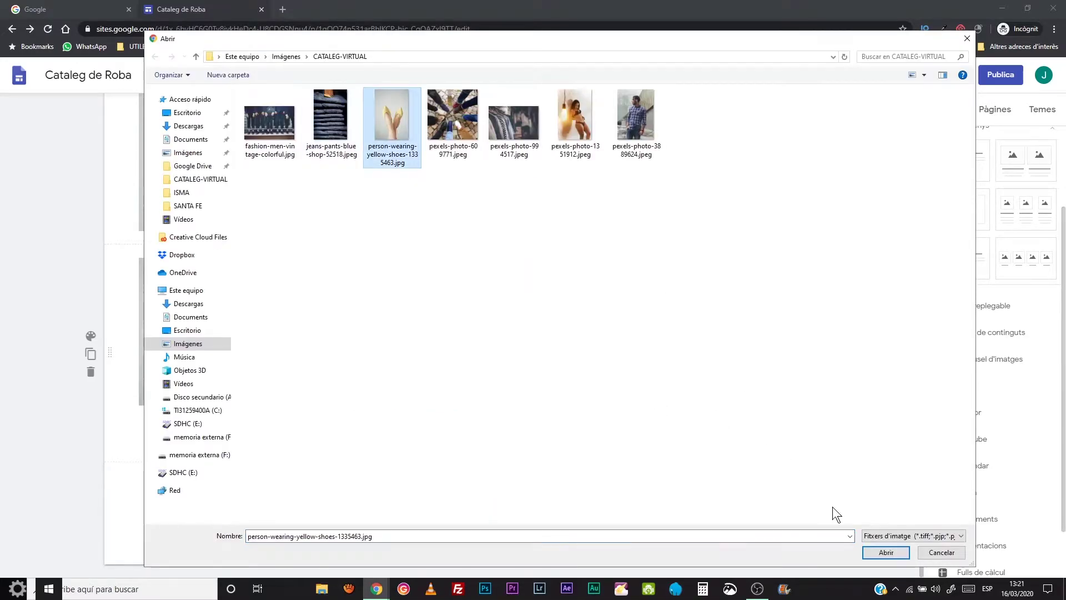
left_click(885, 552)
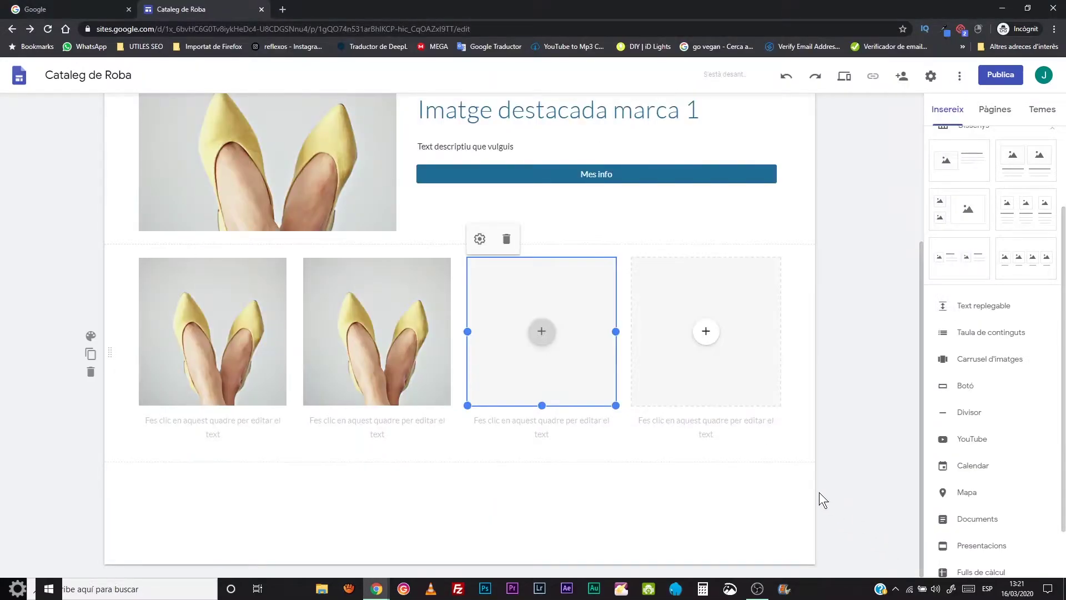
left_click(706, 332)
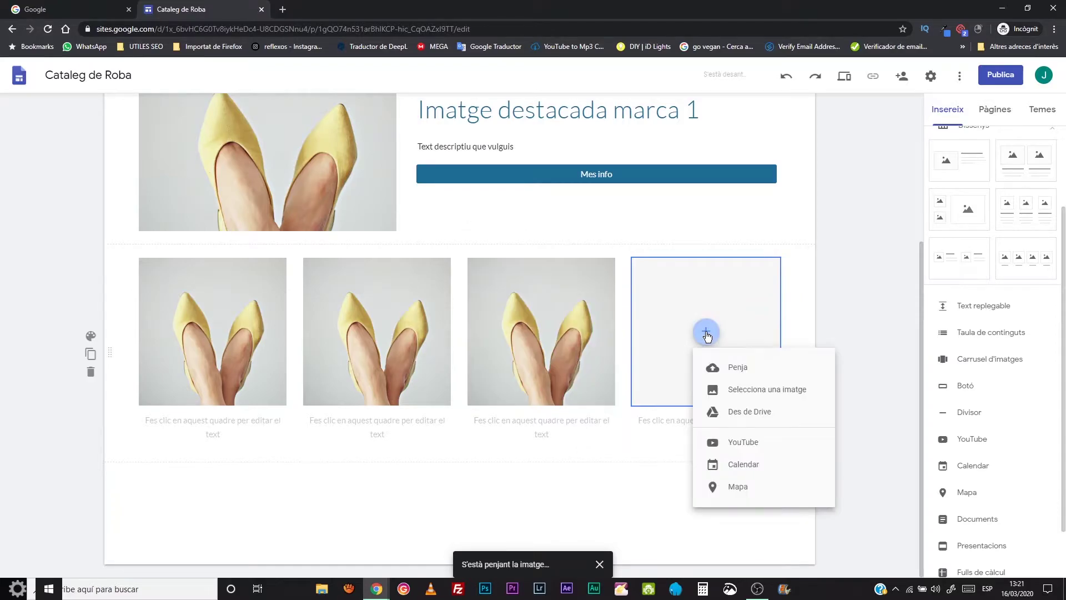
left_click(731, 368)
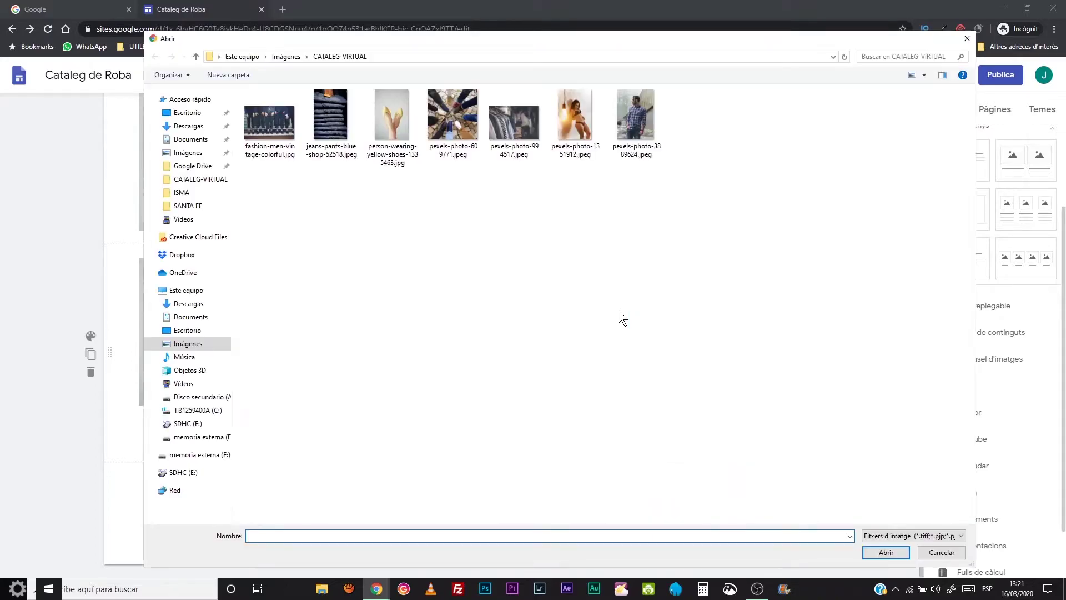
left_click(384, 123)
left_click(884, 551)
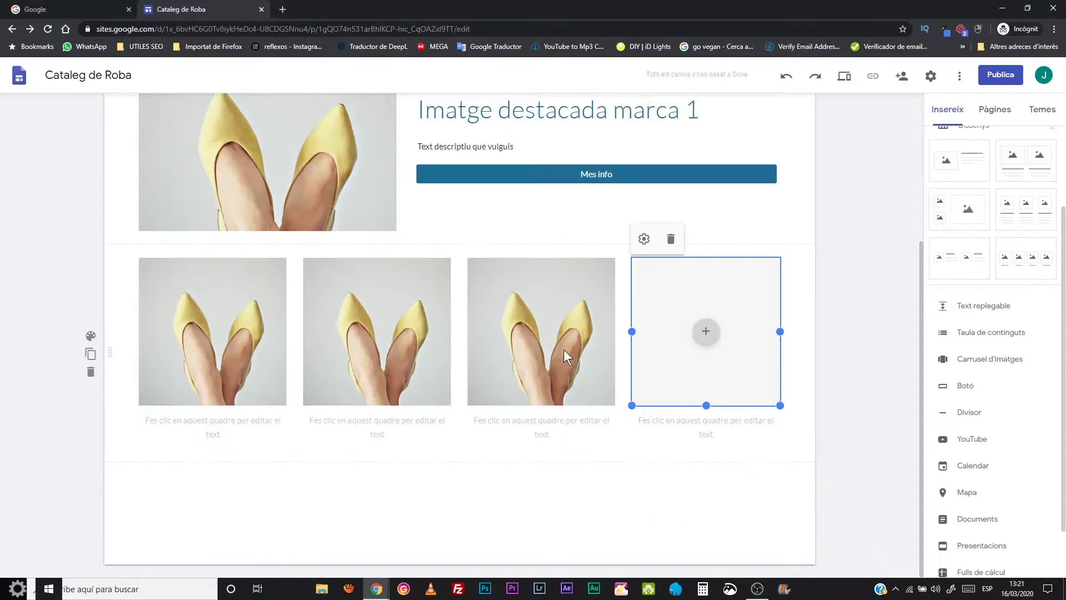
left_click(248, 418)
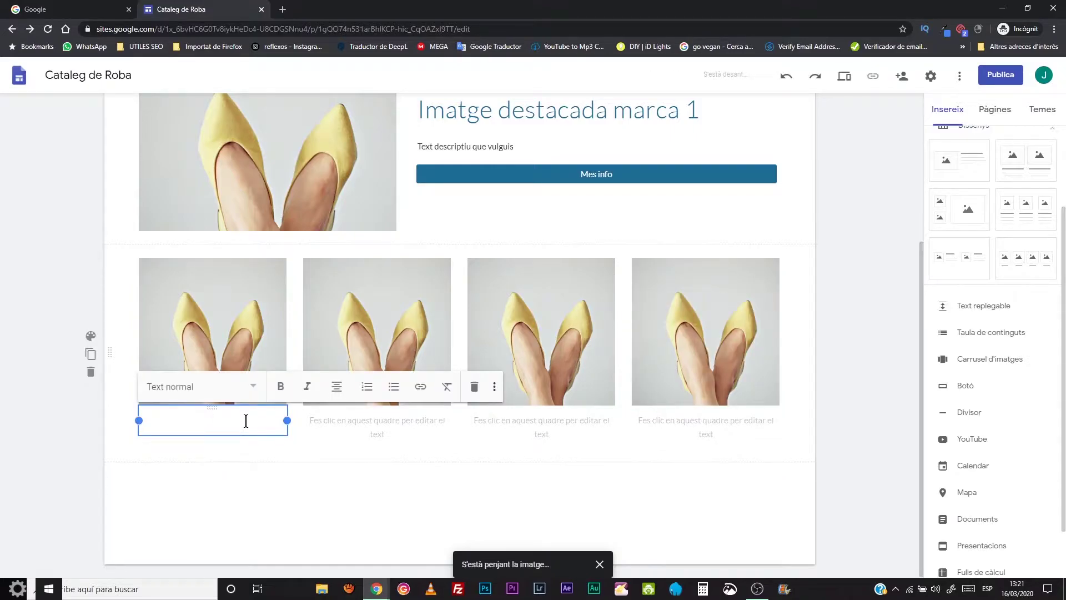
- Type a three-line caption: 'Model samara', 'desde 32€', 'talles desde la 38 a la 42'
type("Model")
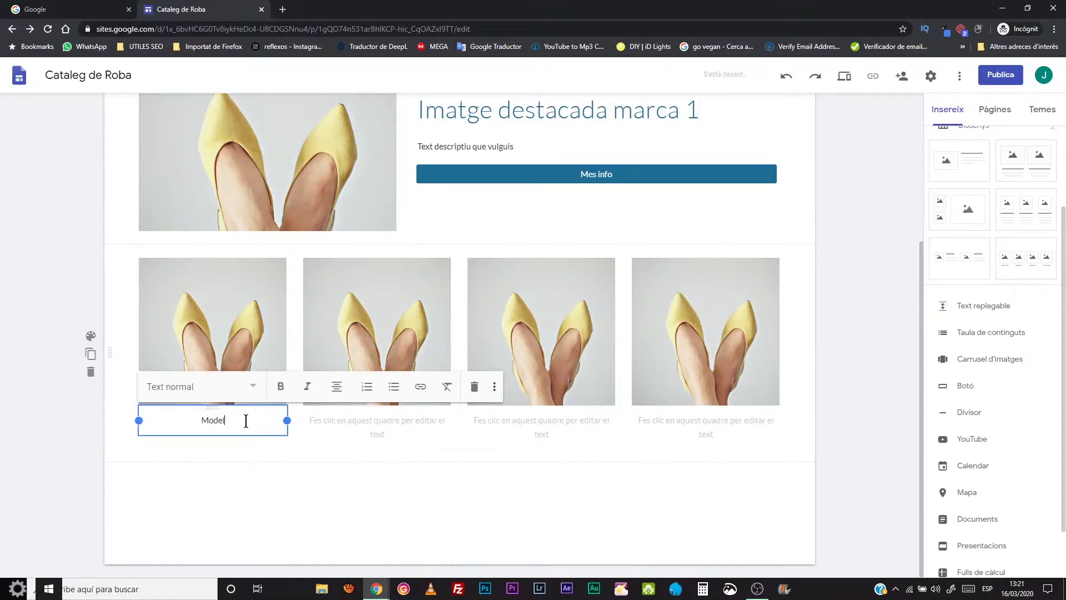
type(" samara")
key("Return")
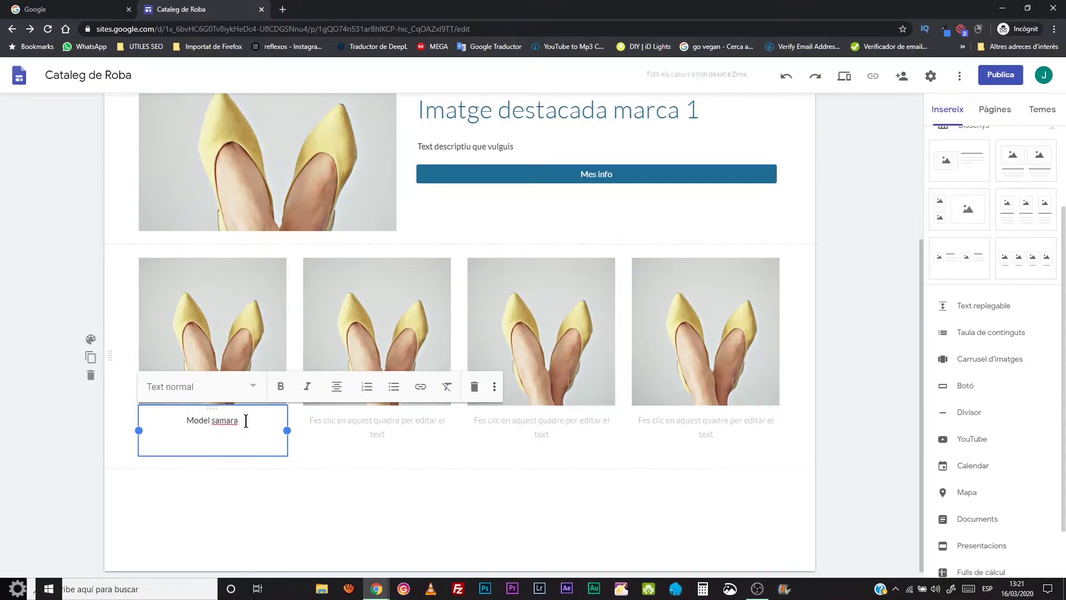
type("desde 32€")
key("Return")
type("talles desde la")
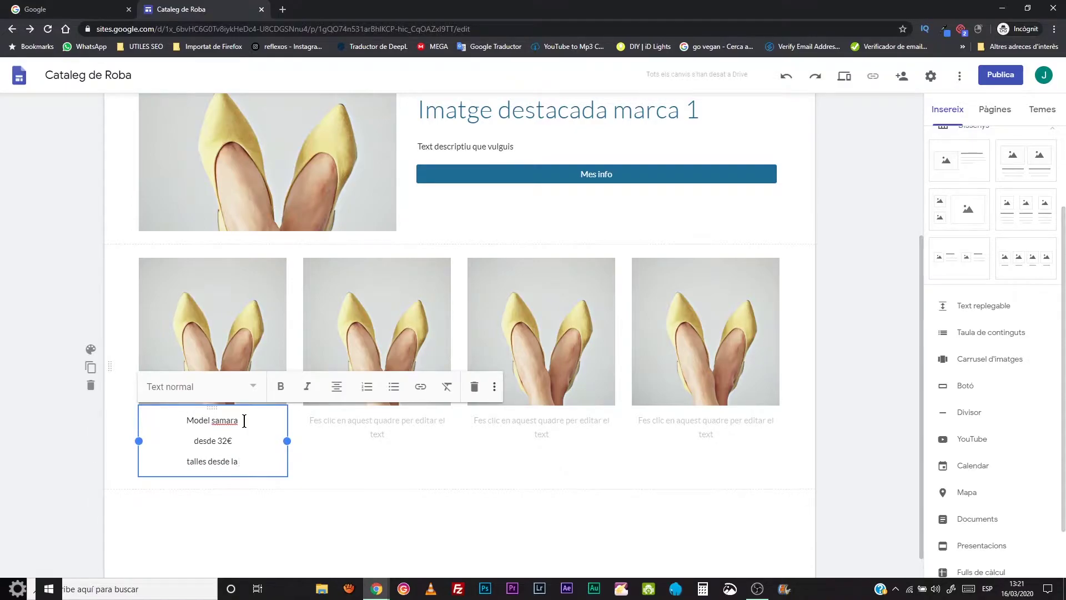
type(" 38 a laa")
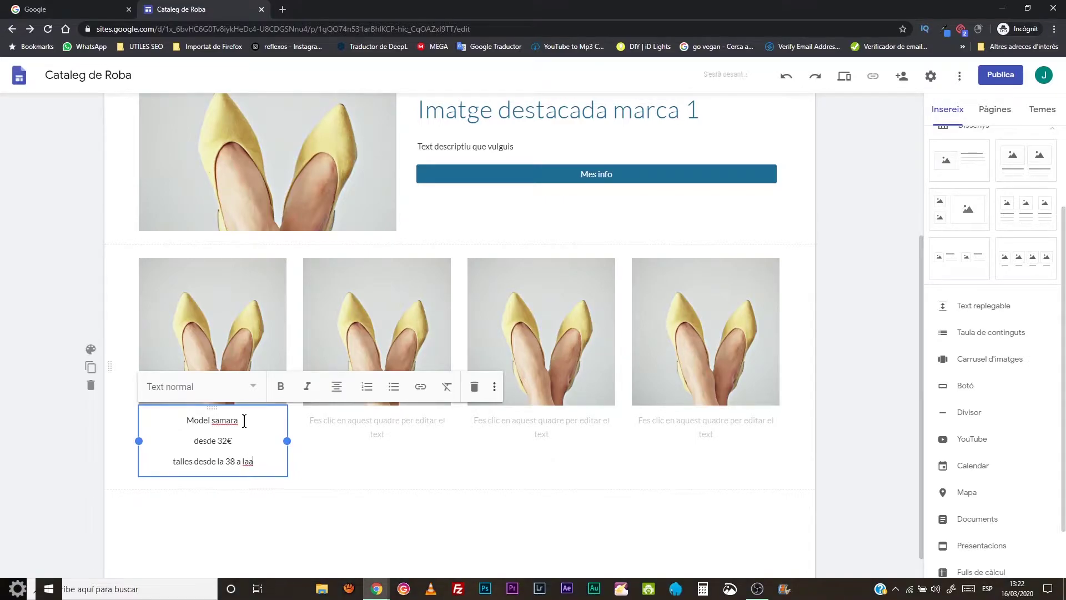
key("BackSpace")
type("42")
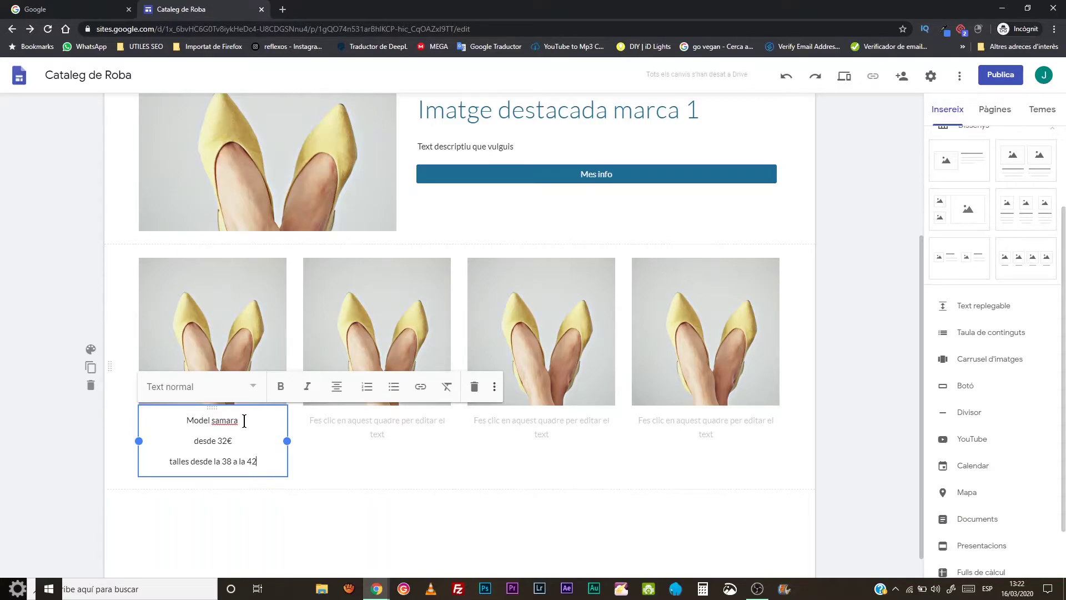
left_click(421, 428)
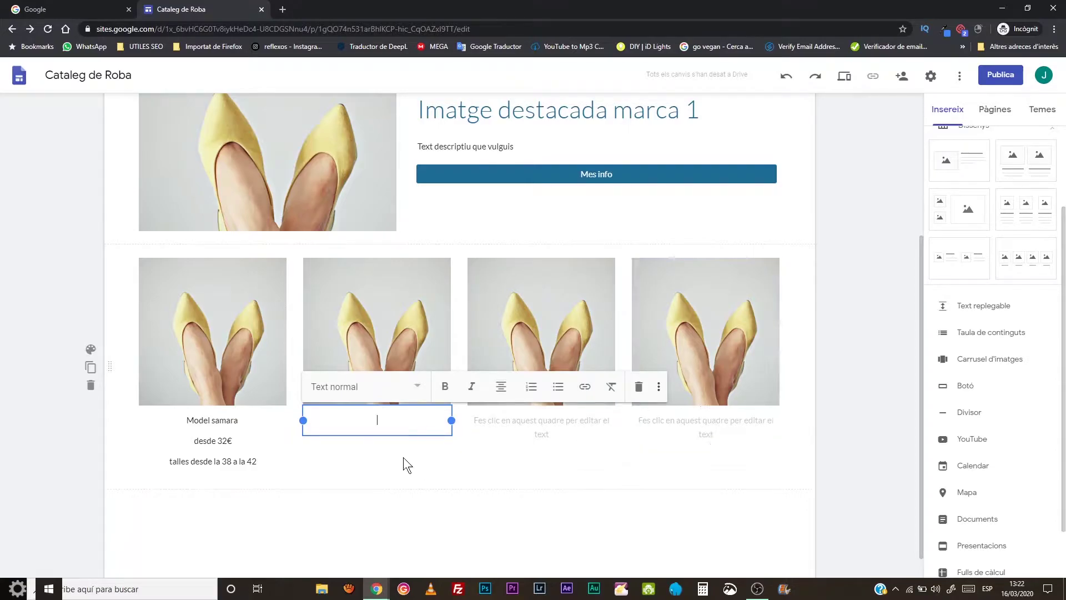
scroll(403, 458, "down", 1)
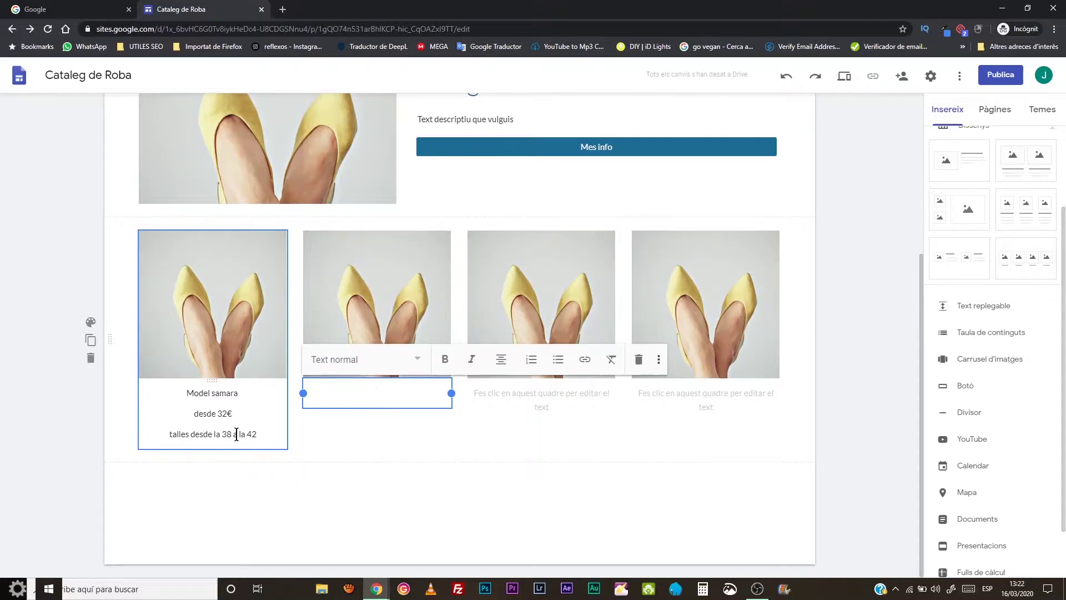
- Replace the first caption with 'Model Samara' and 'desde 32€' on two lines
left_click(259, 434)
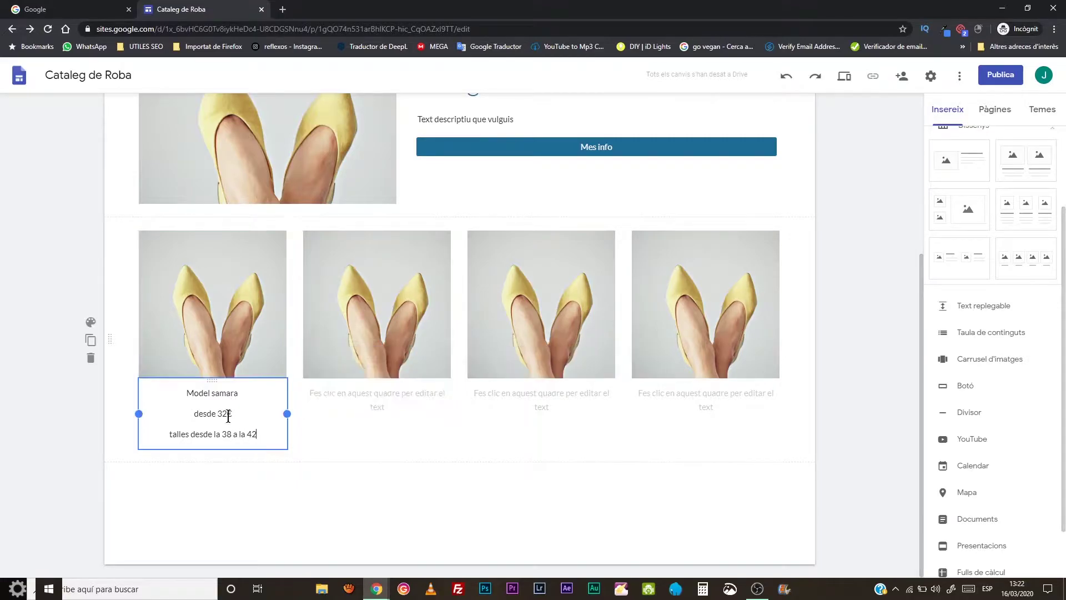
left_click_drag(243, 423, 150, 394)
key("BackSpace")
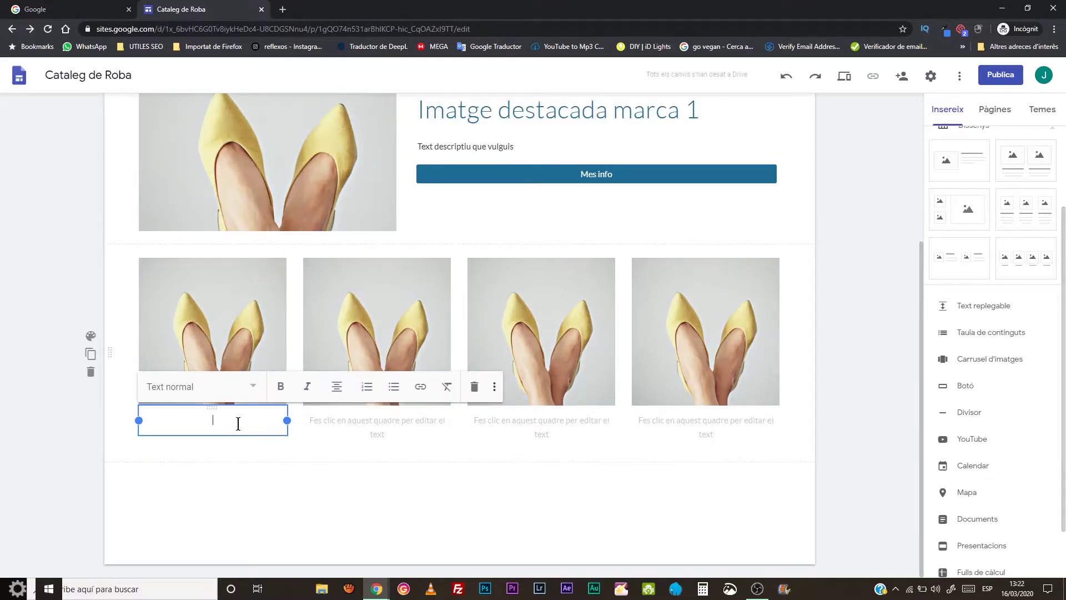
type("Model Samara")
key("Return")
type("32")
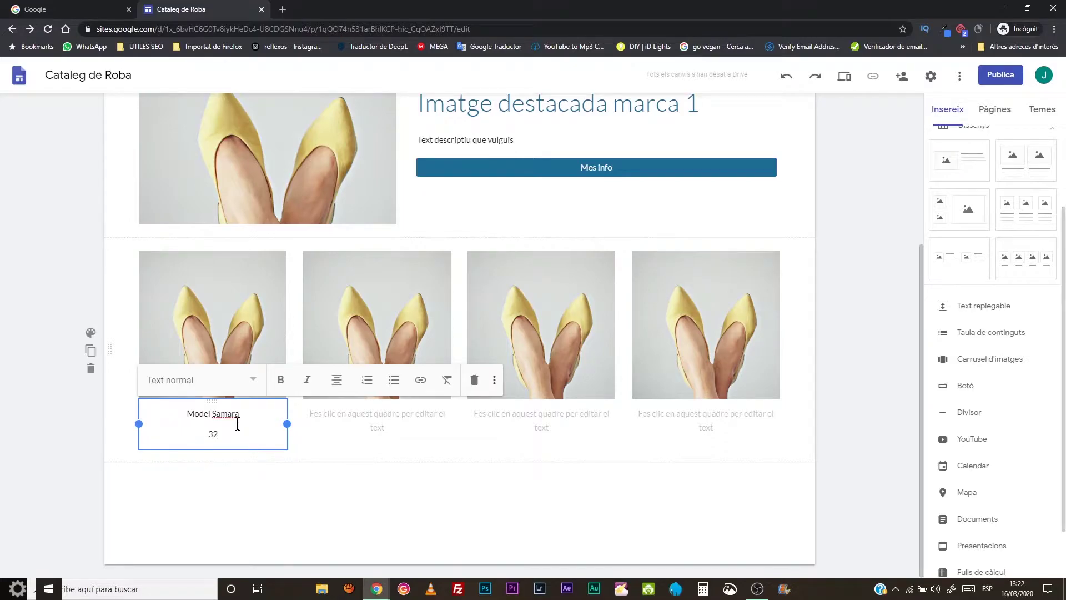
type("€")
left_click(206, 435)
type("desde")
left_click(299, 431)
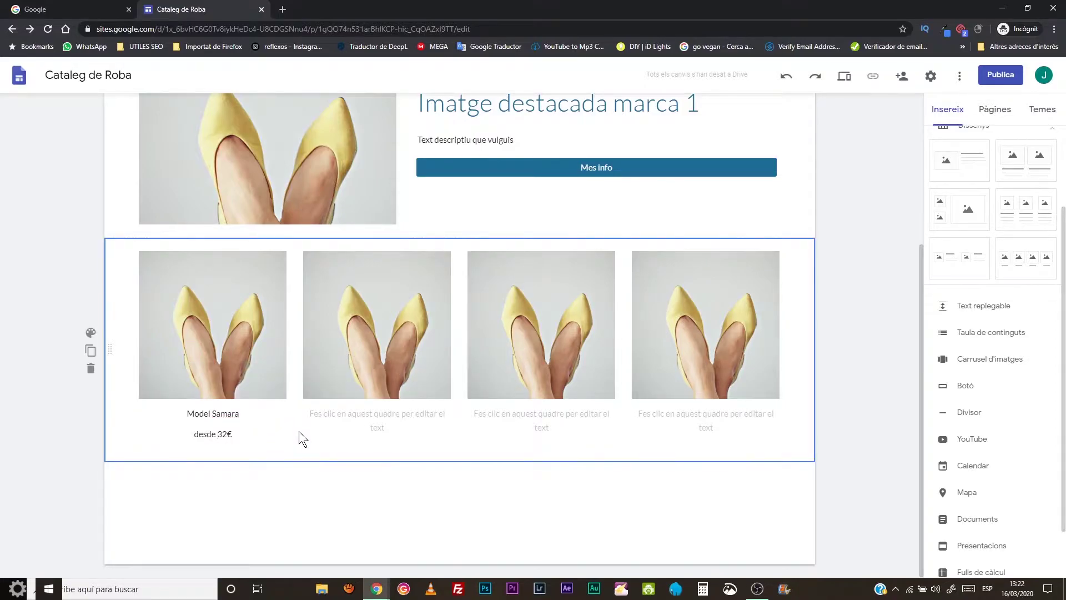
- Duplicate the shoe gallery section and select the first image in the copy
left_click(91, 351)
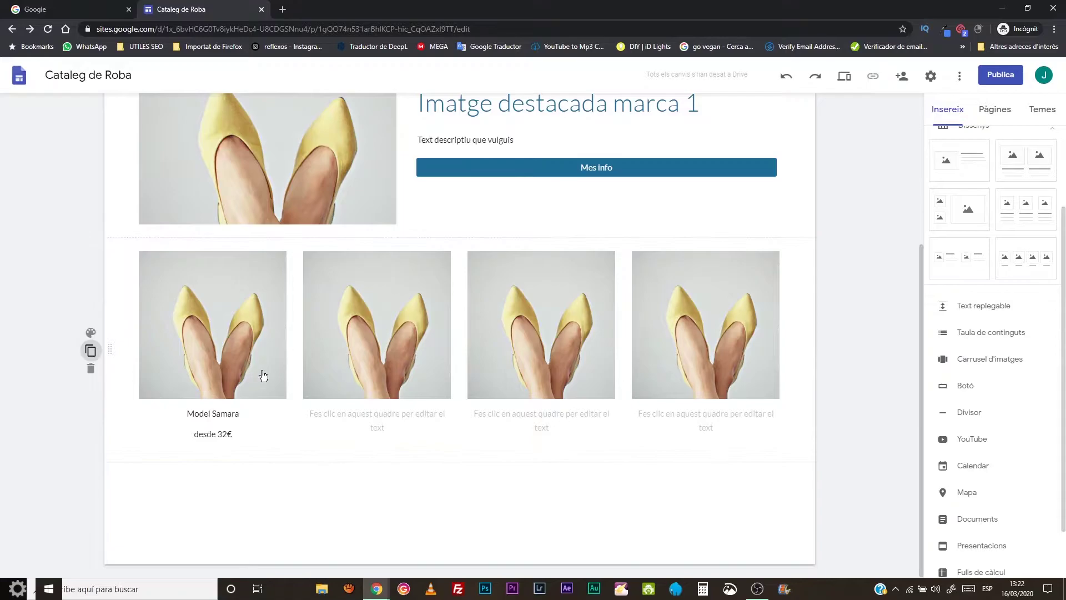
left_click(261, 332)
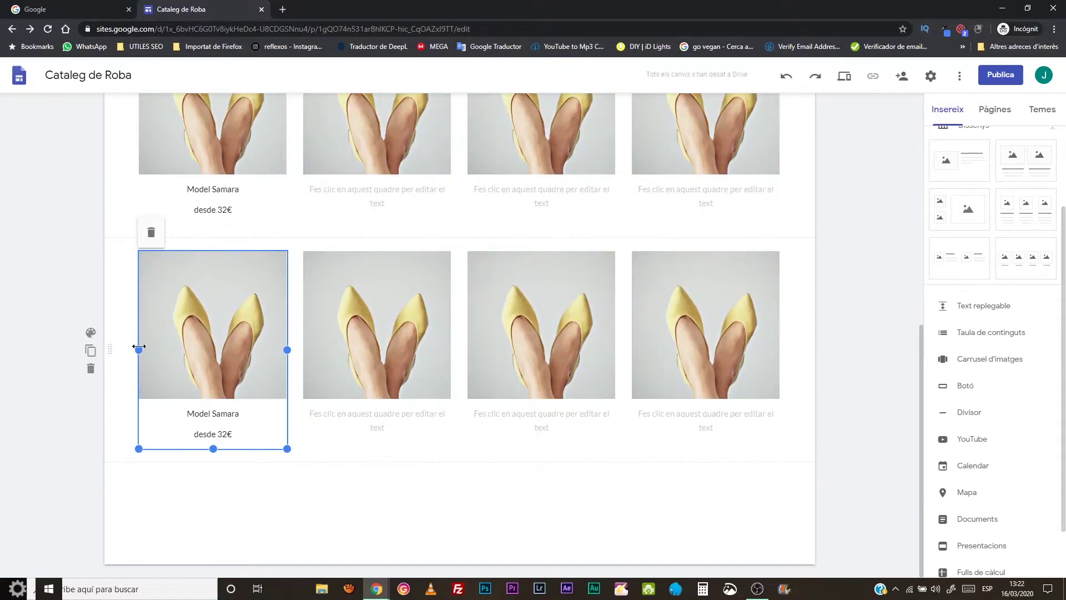
left_click_drag(256, 331, 274, 315)
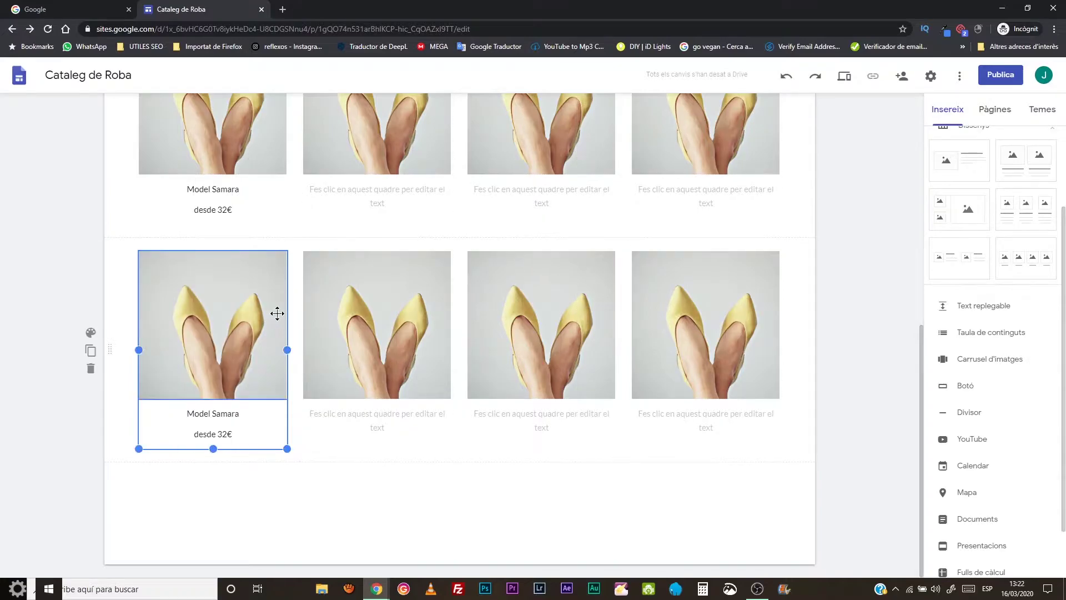
left_click(272, 314)
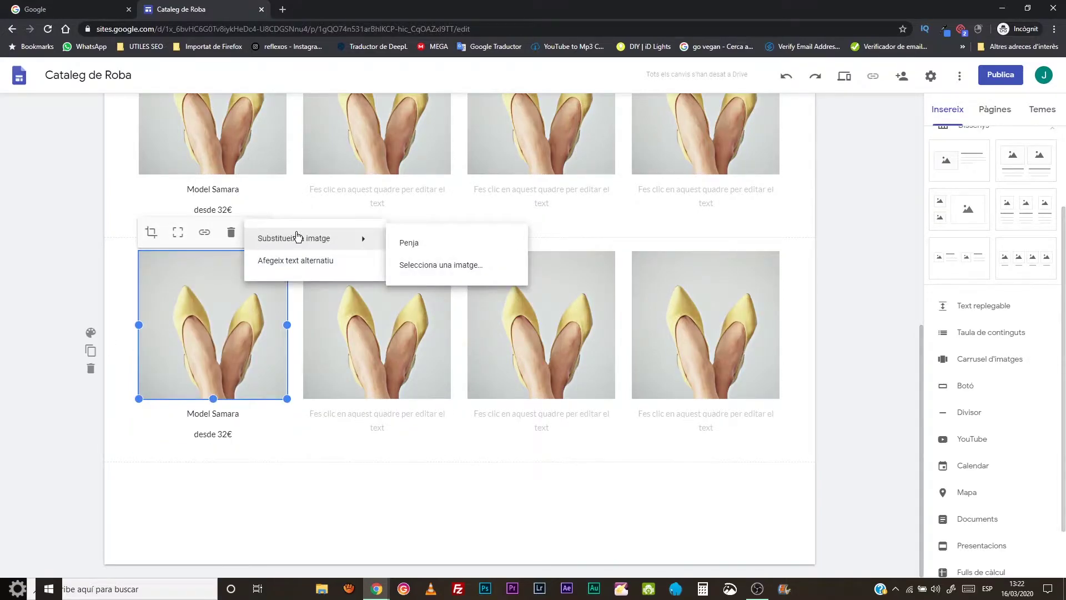
- Delete the duplicated shoe section and insert a four-image placeholder row instead
left_click(80, 376)
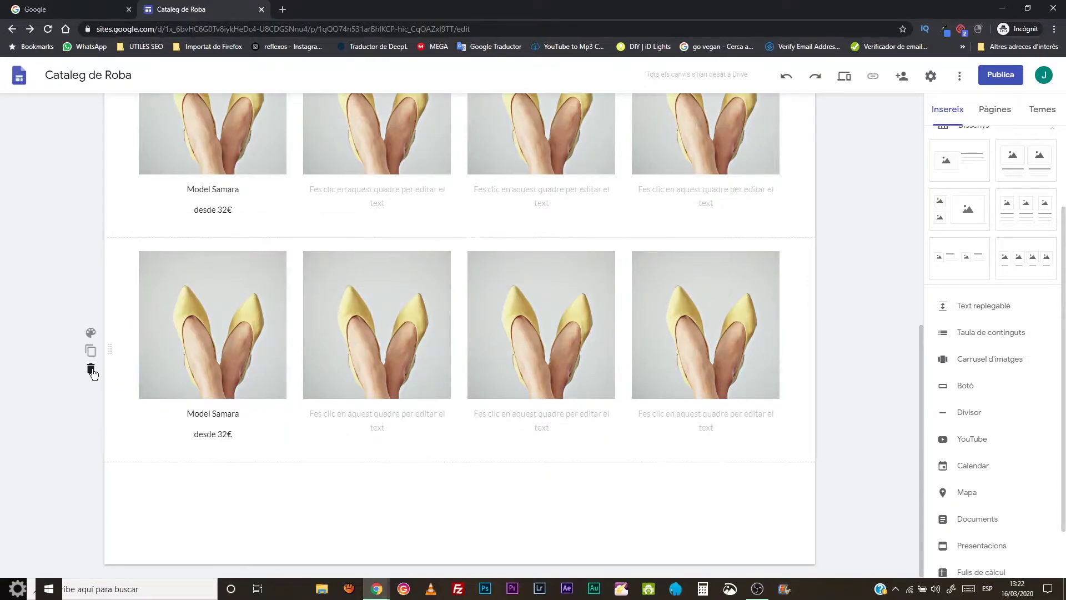
left_click(91, 370)
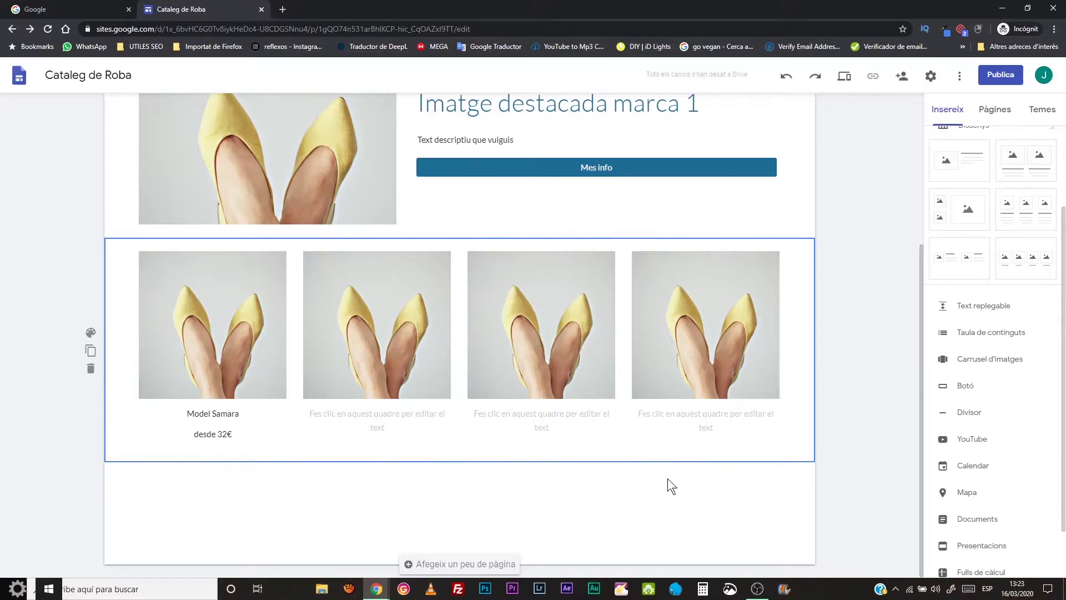
left_click(1038, 246)
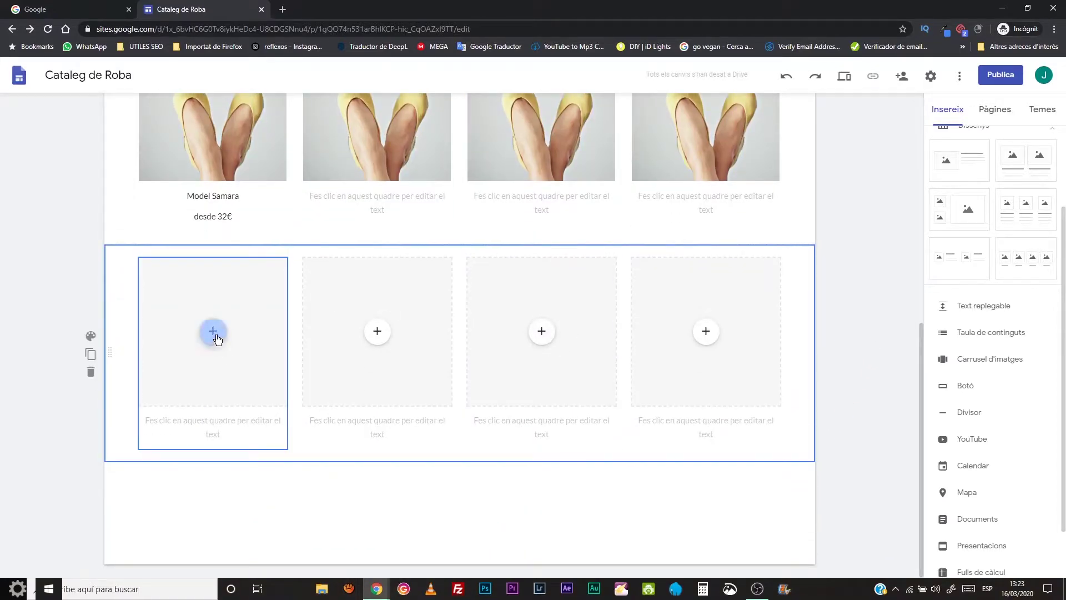
- Upload fashion-men-vintage-colorful.jpg into the first image placeholder
left_click(216, 336)
left_click(226, 364)
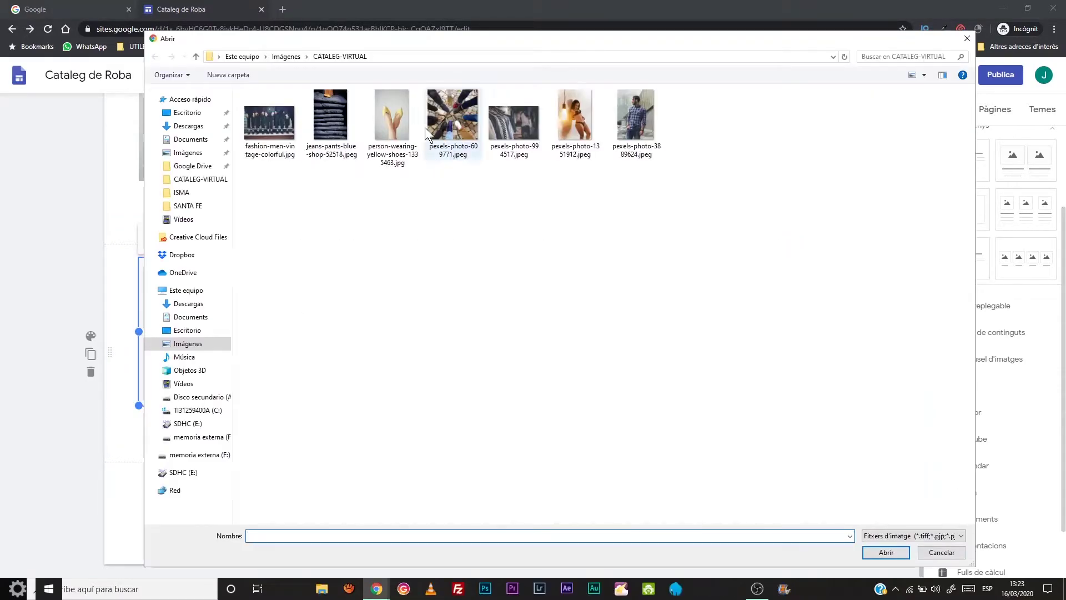
left_click(405, 122)
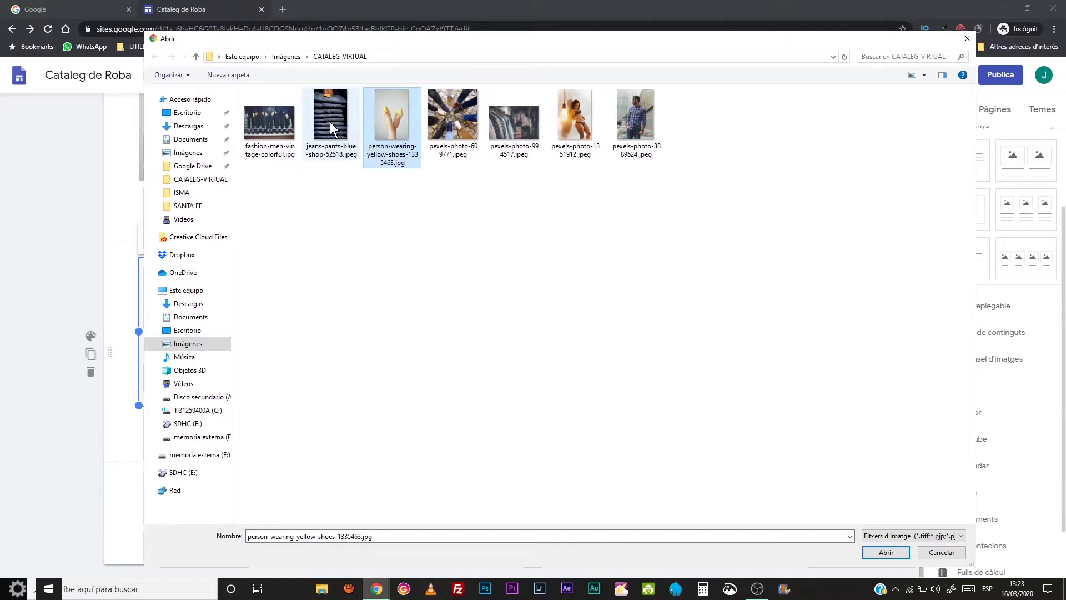
left_click(281, 128)
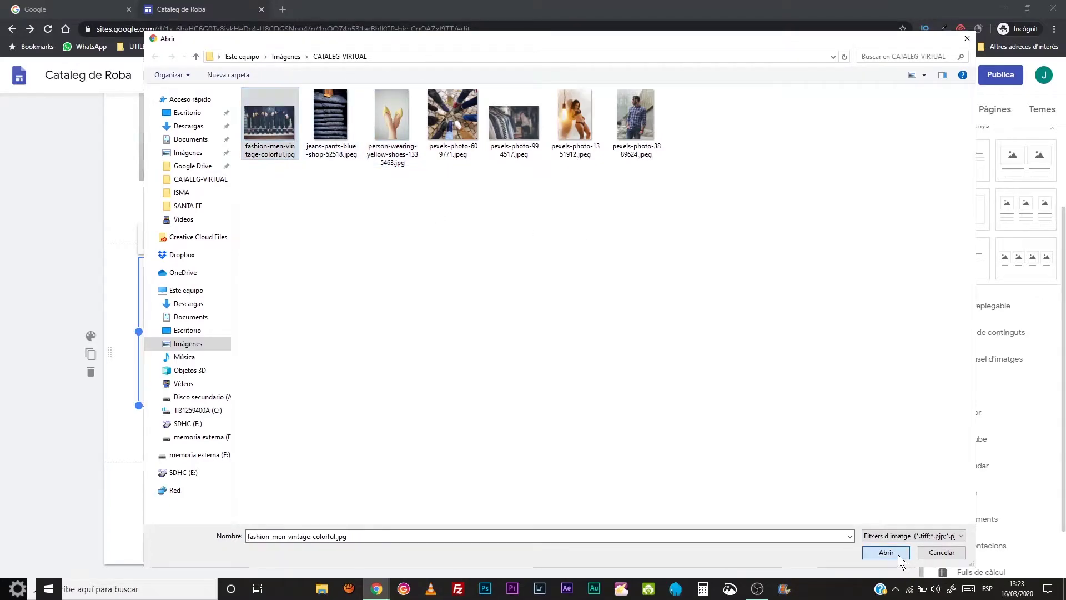
left_click(898, 554)
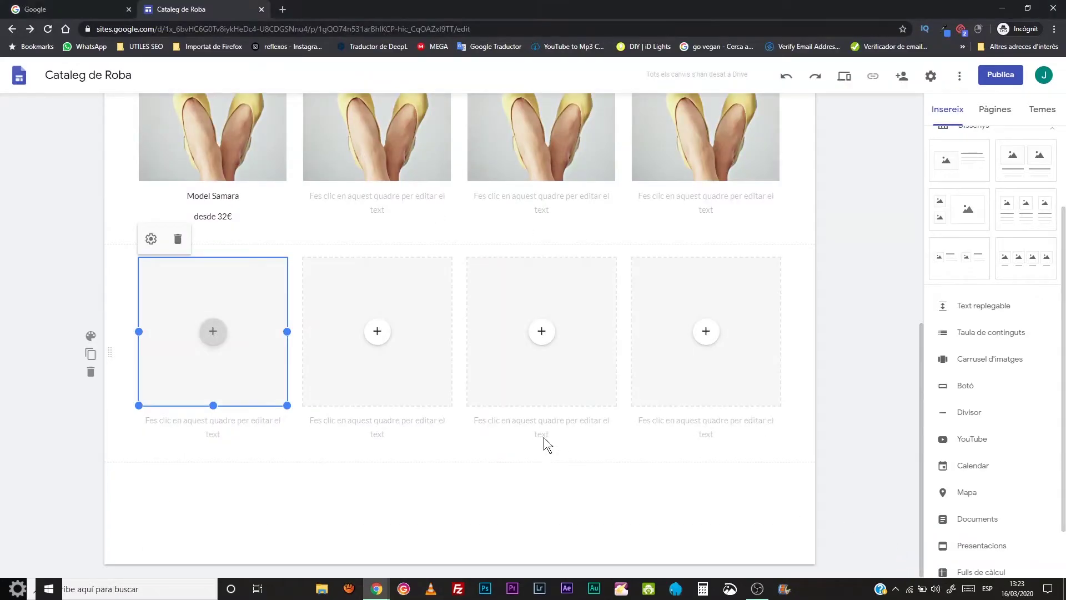
- Fill the second, third and fourth placeholders with the same men's vintage fashion photo
left_click(380, 333)
left_click(886, 552)
left_click(568, 353)
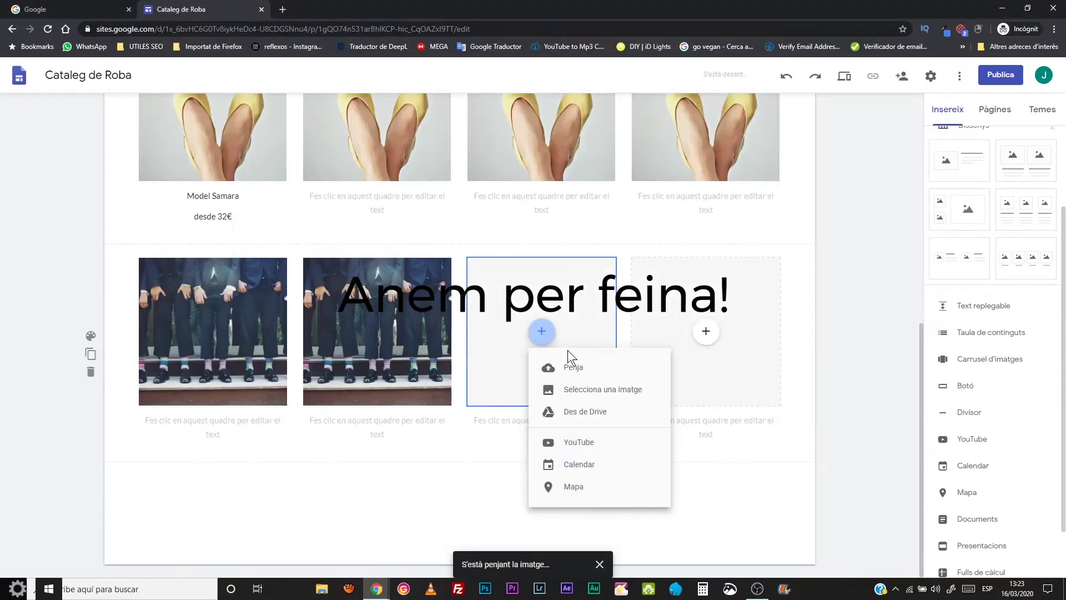
left_click(564, 364)
left_click(875, 553)
left_click(706, 333)
left_click(713, 369)
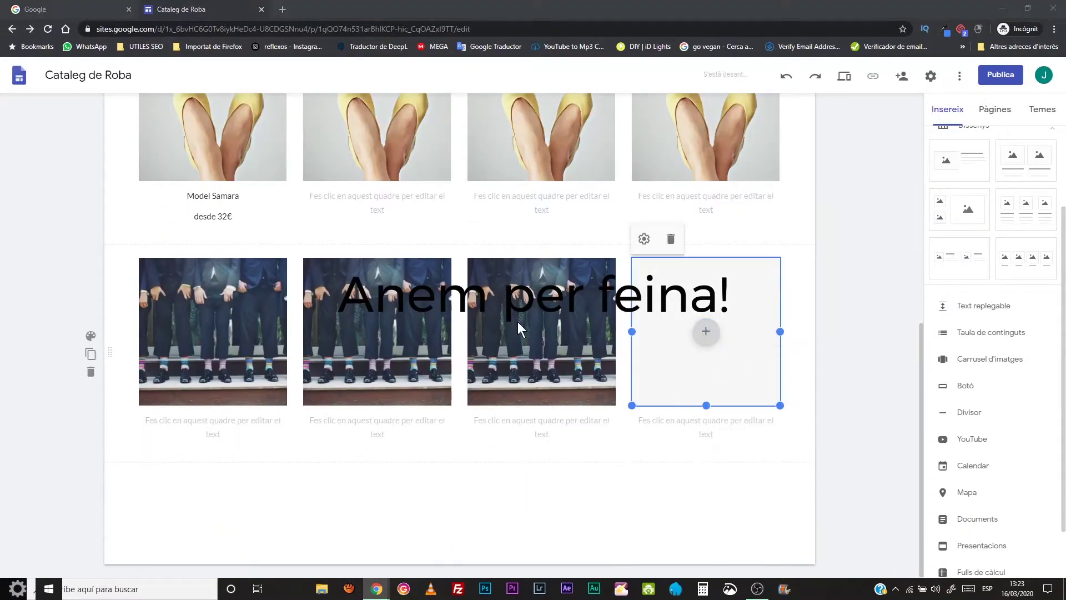
left_click(886, 552)
scroll(424, 448, "up", 7)
scroll(424, 448, "down", 6)
scroll(419, 454, "up", 7)
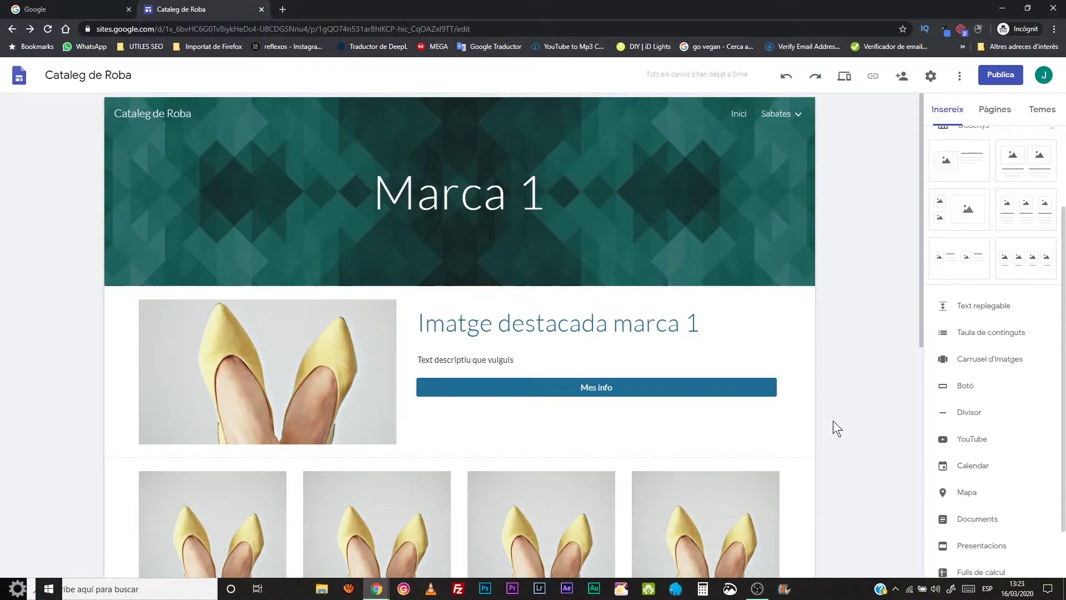
scroll(829, 395, "down", 4)
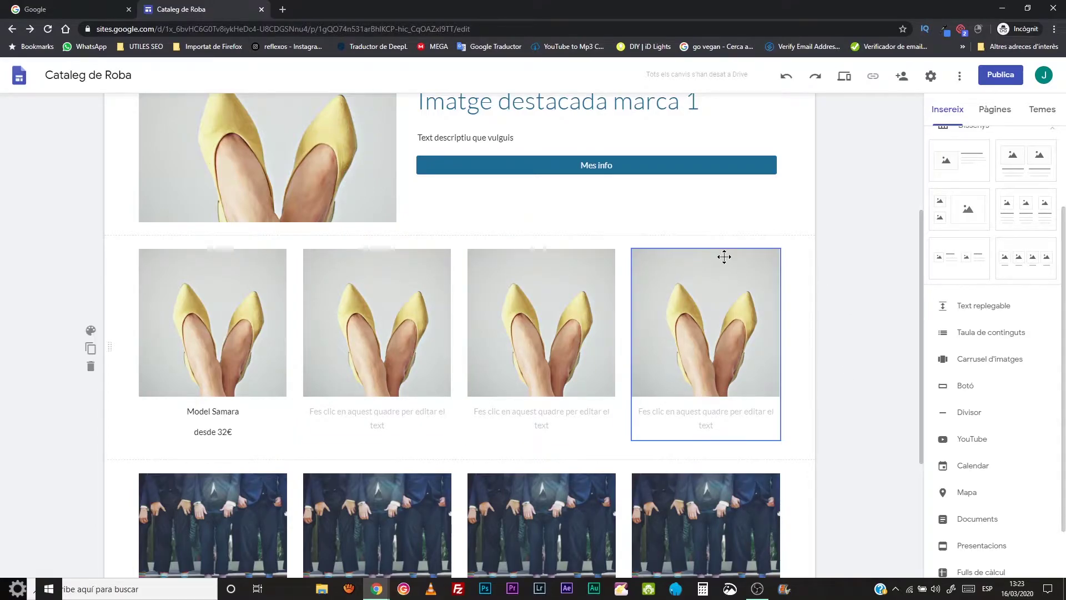
scroll(725, 255, "up", 4)
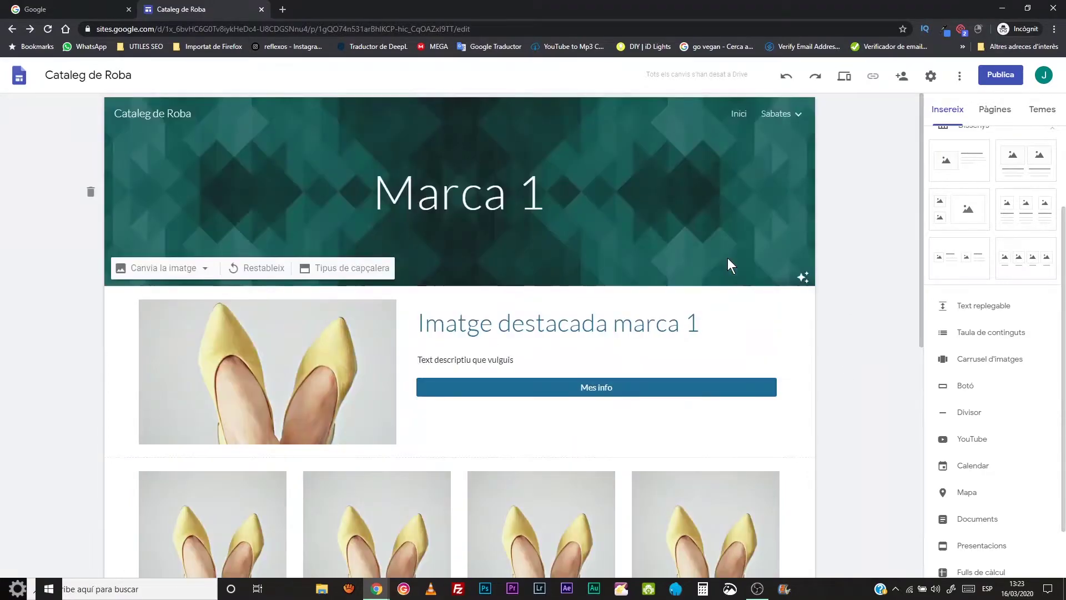
- From the Pàgines list, choose Afegeix una subpàgina on the Marca 1 page
left_click(985, 114)
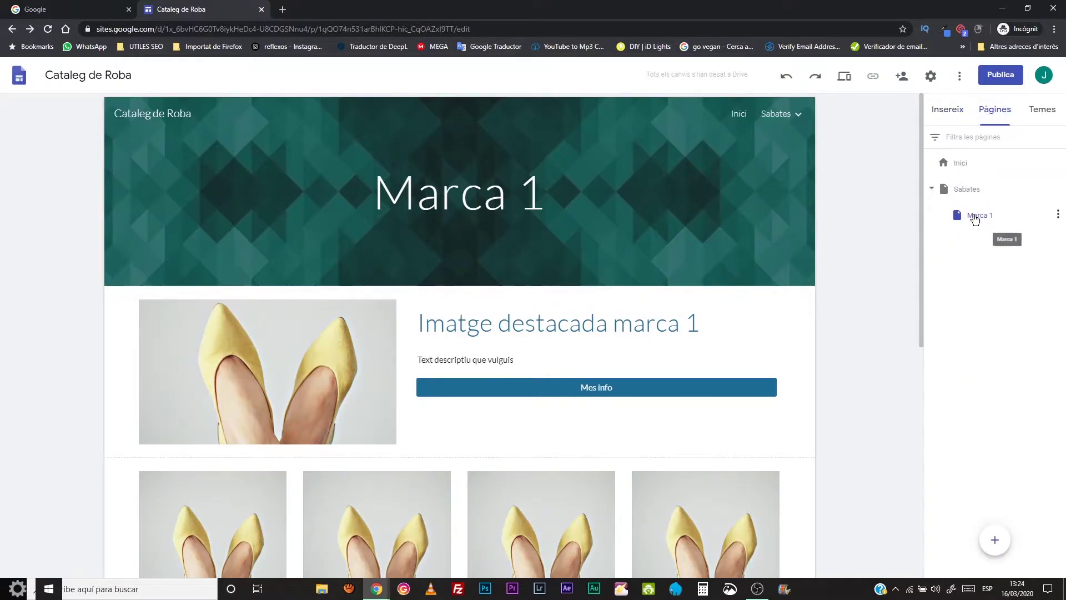
left_click(1057, 216)
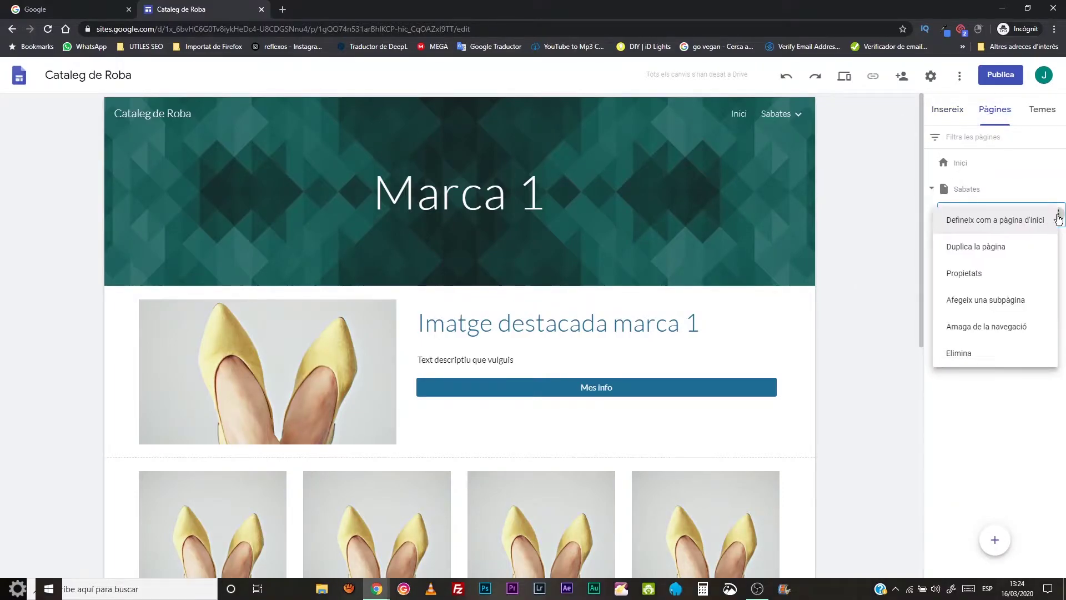
left_click(1017, 303)
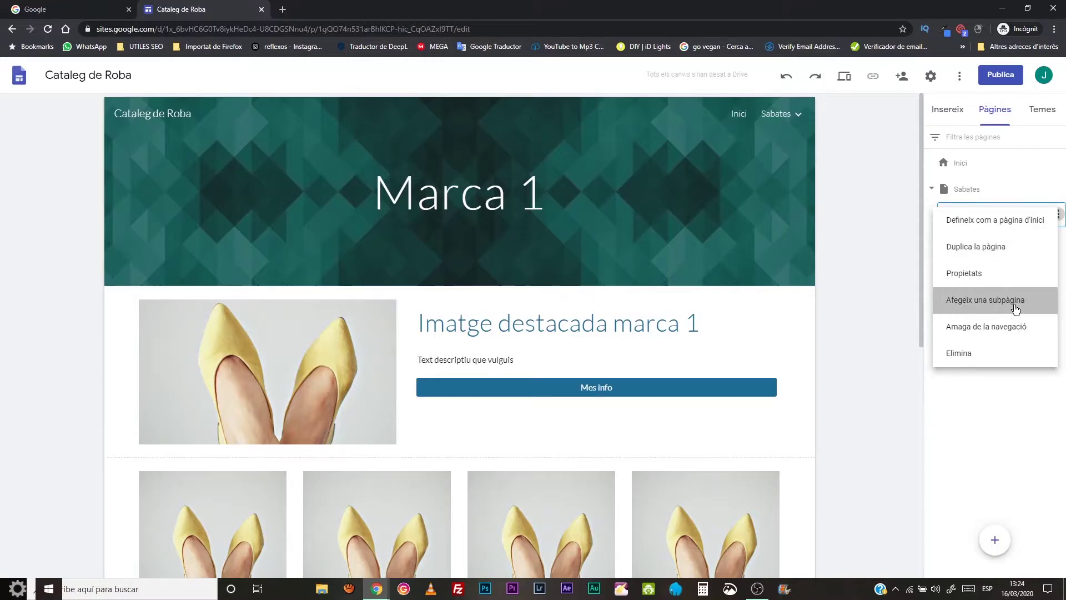
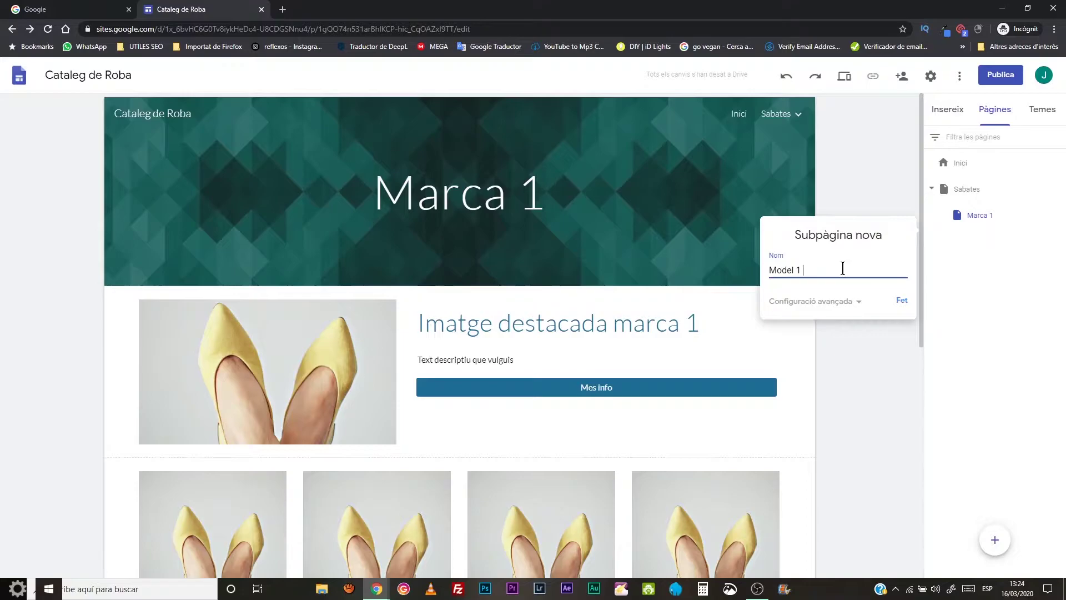
- Create the Model 1 subpage and check that it appears under Marca 1 in the Sabates menu
left_click(901, 299)
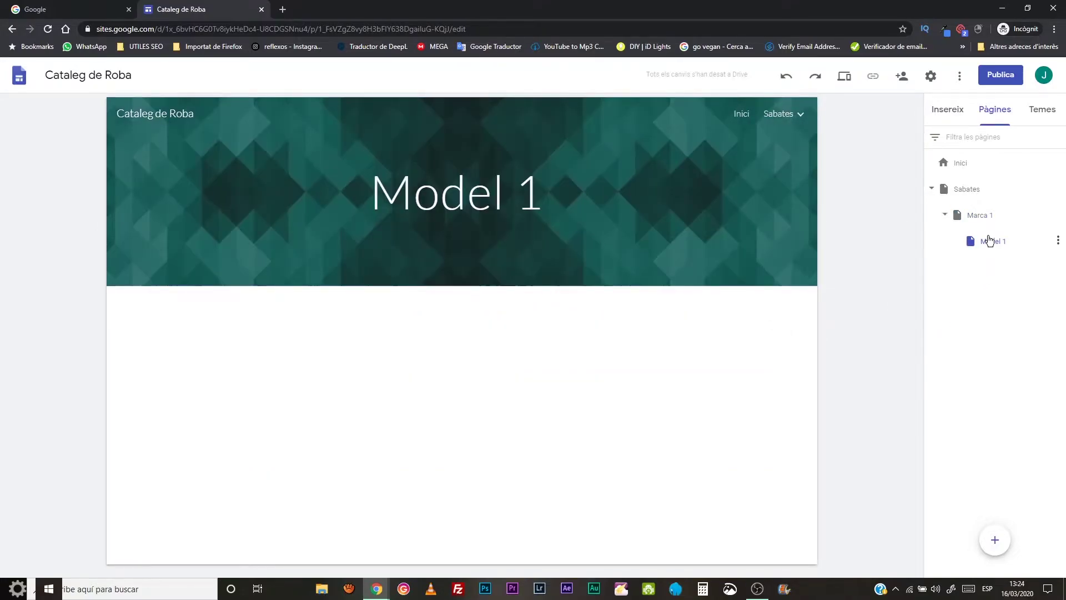
mouse_move(792, 111)
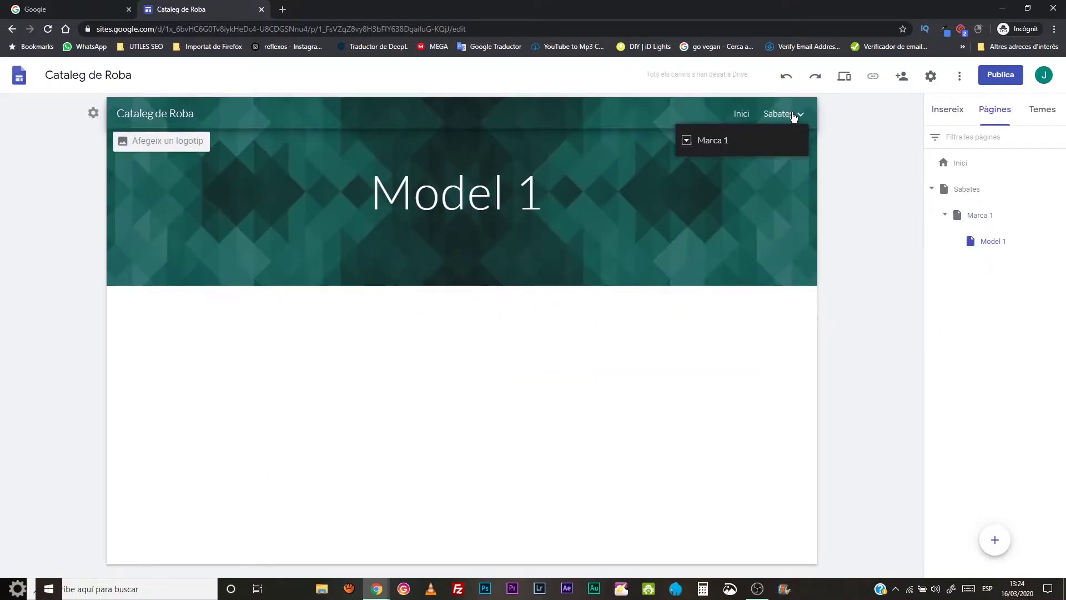
left_click(686, 141)
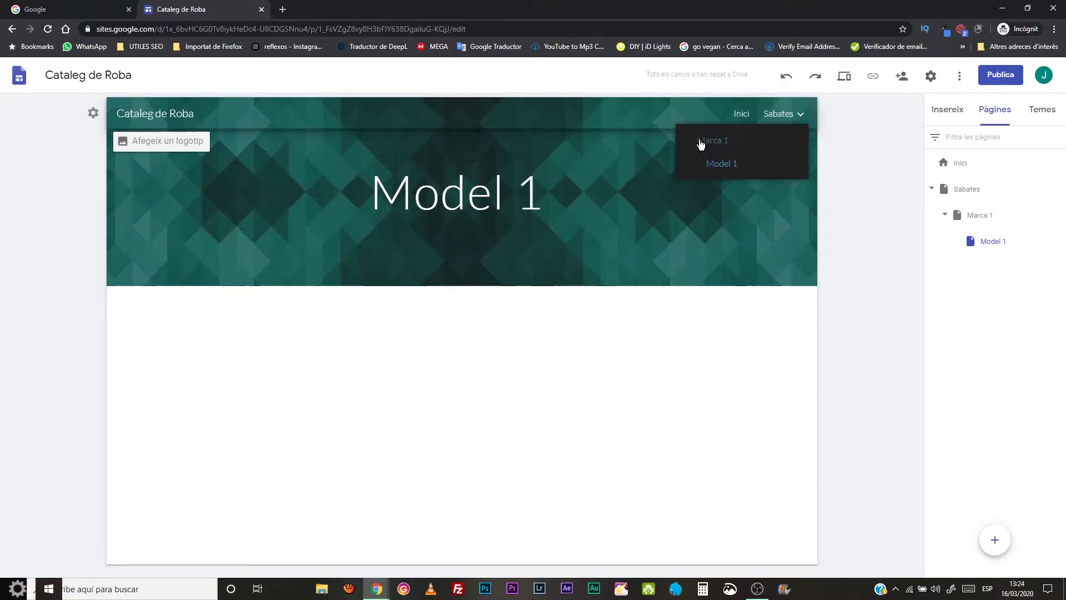
left_click(801, 118)
left_click(803, 119)
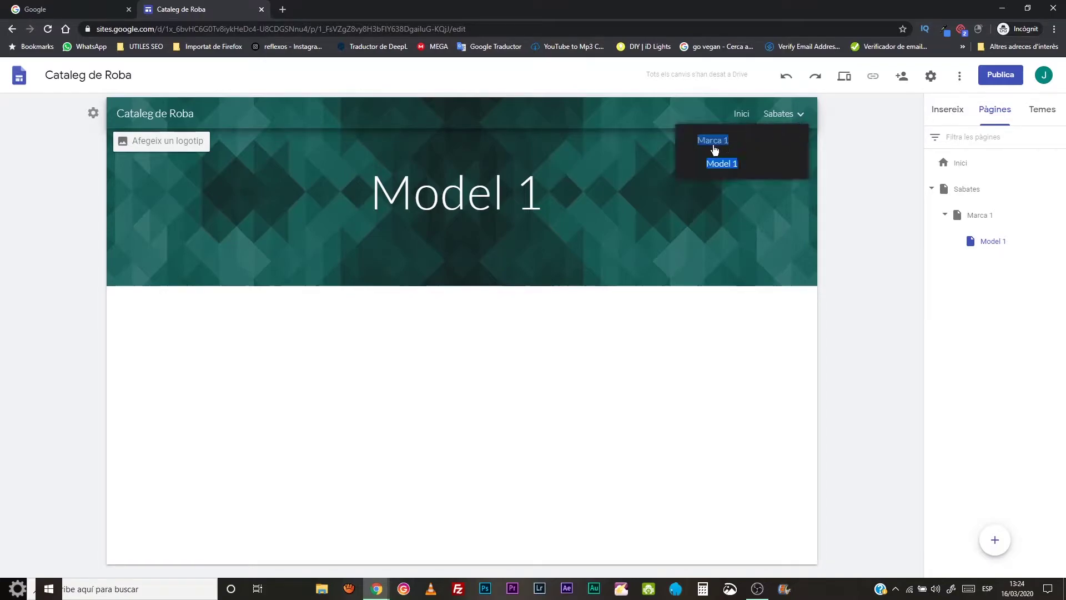
left_click(801, 118)
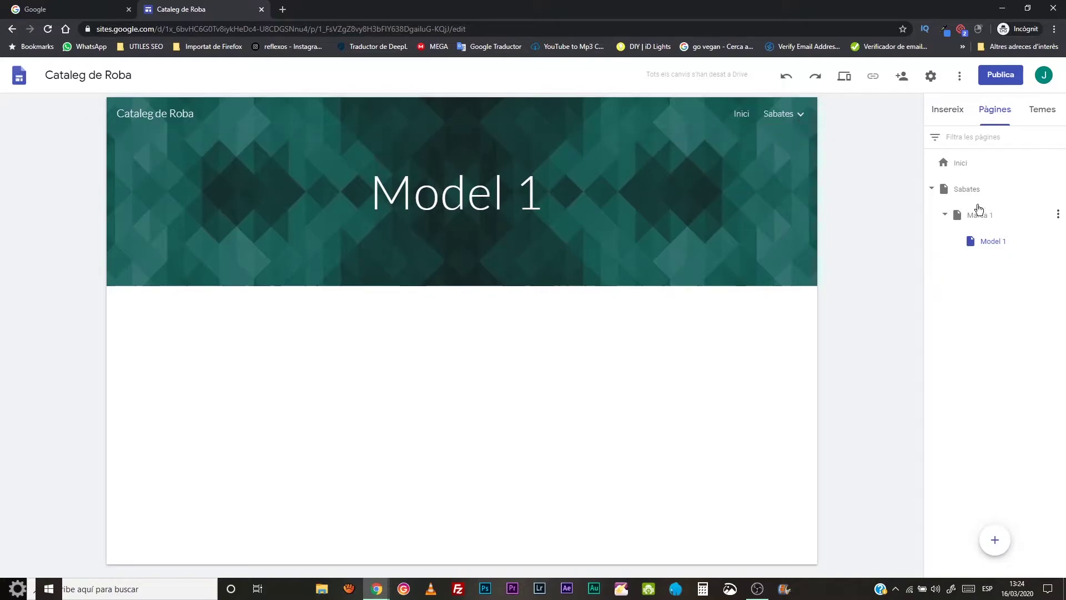
left_click(803, 114)
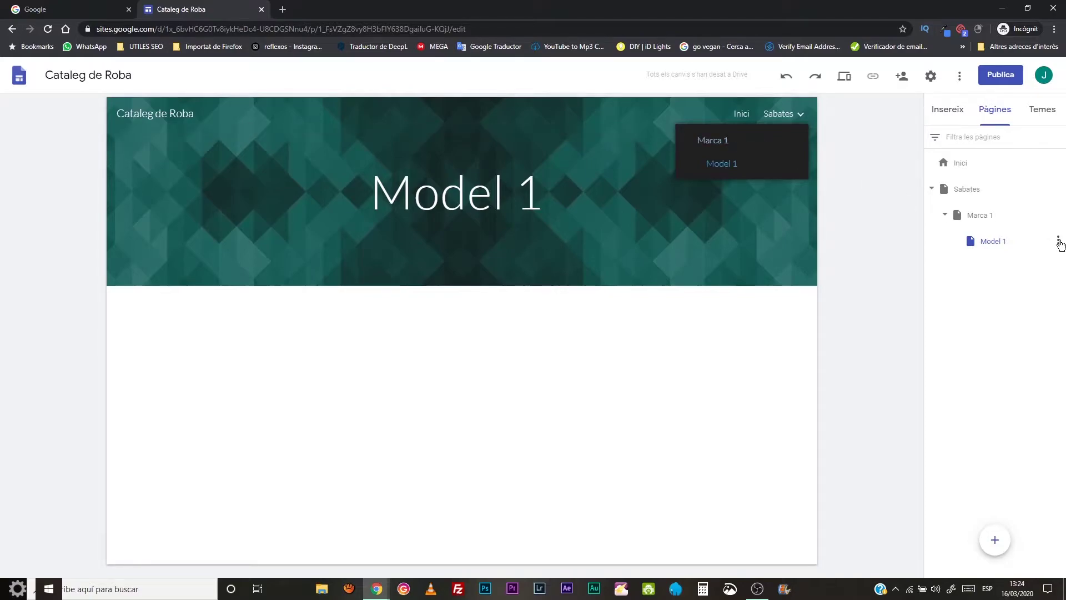
- Hide Model 1 from the site navigation and return to the Marca 1 page
left_click(1058, 241)
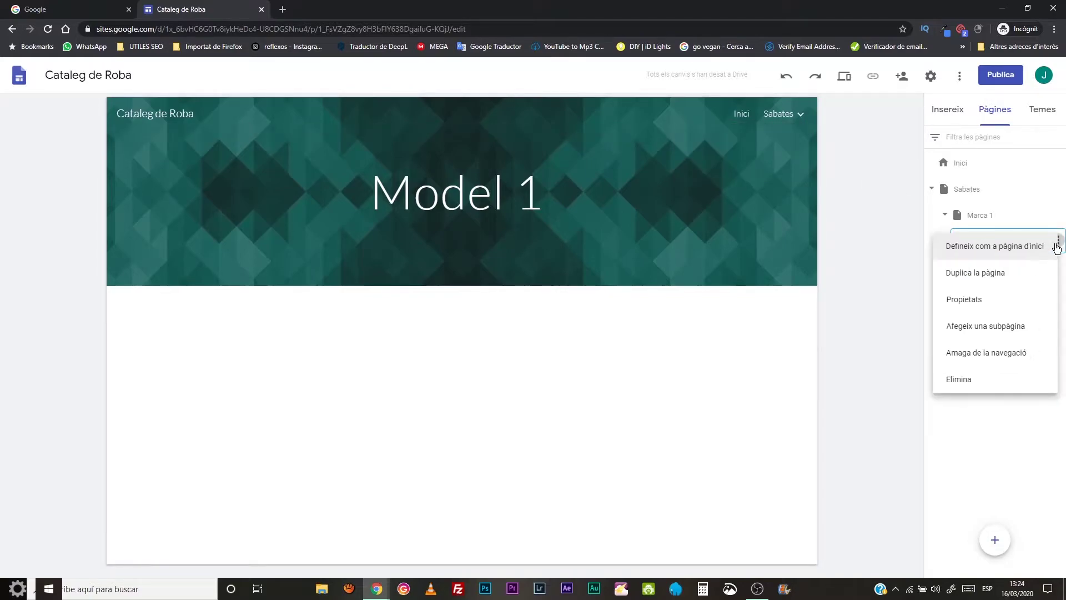
left_click(980, 353)
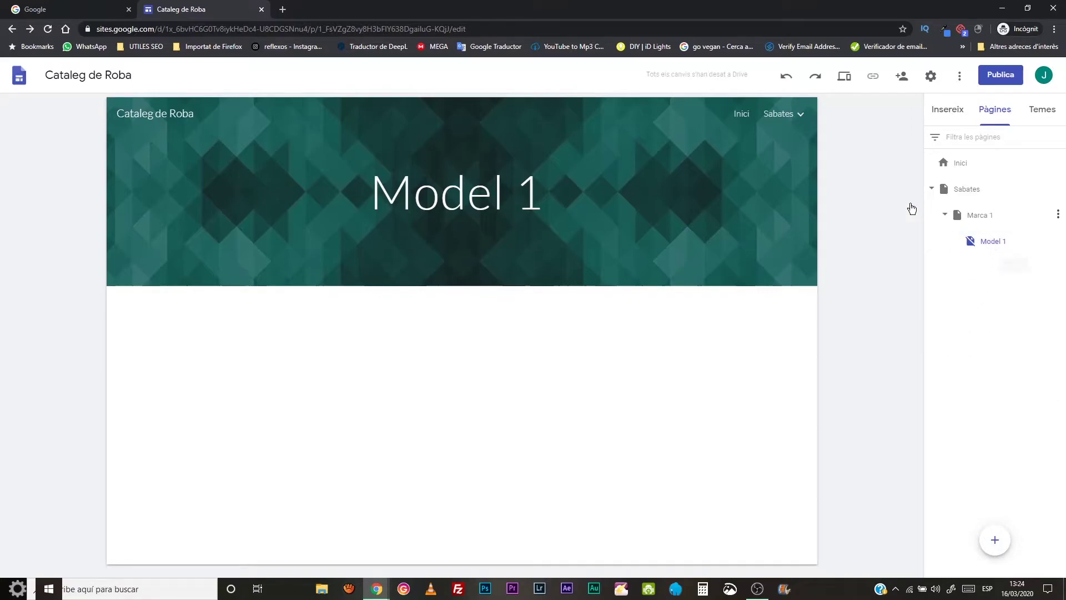
mouse_move(794, 117)
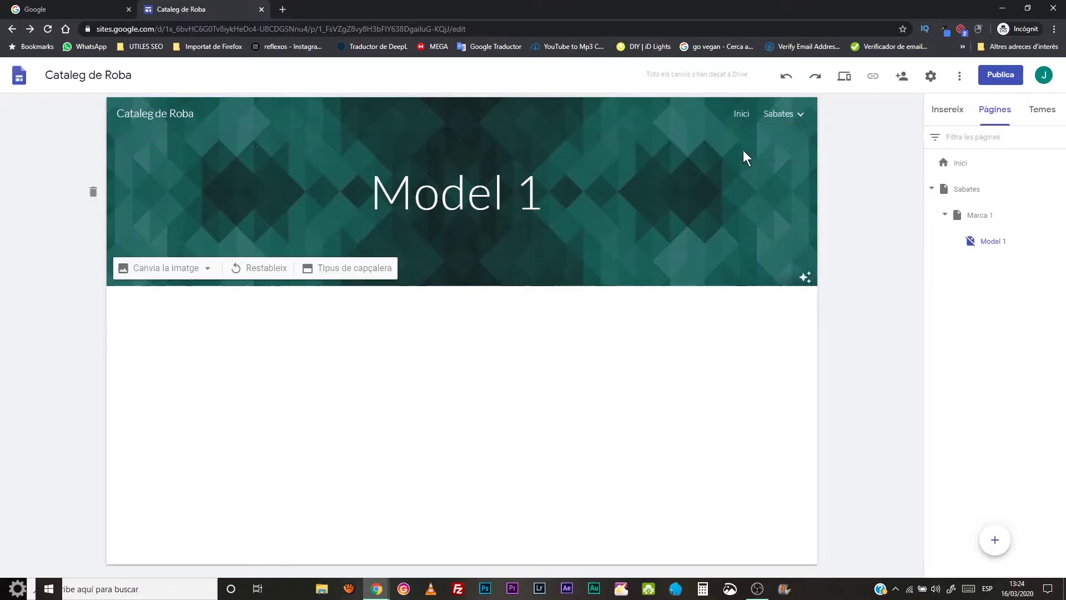
left_click(982, 219)
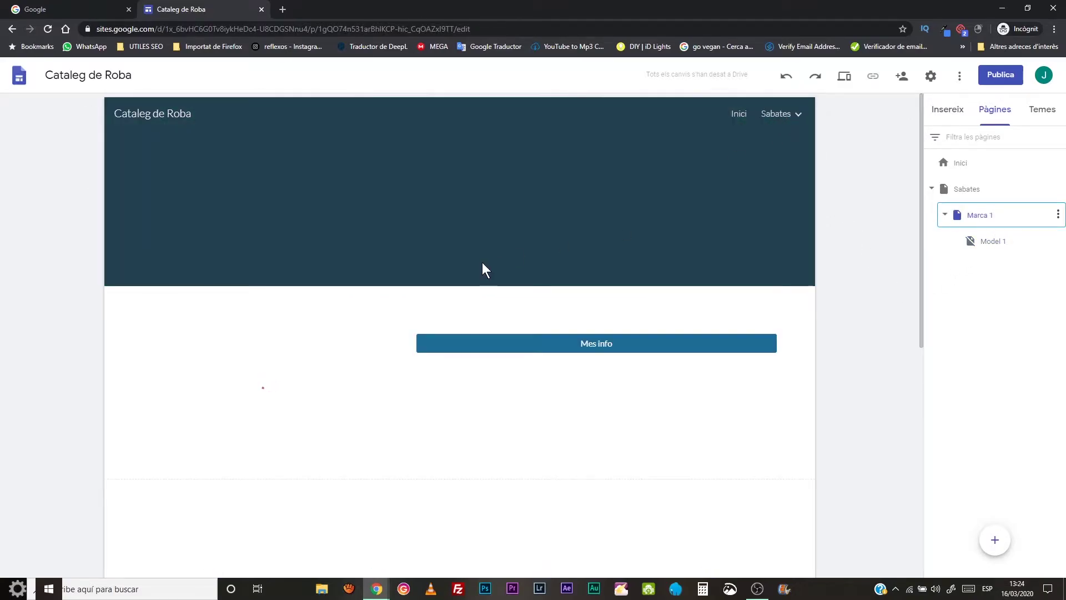
- Select just the image in the first shoe card, Model Samara
scroll(483, 264, "down", 5)
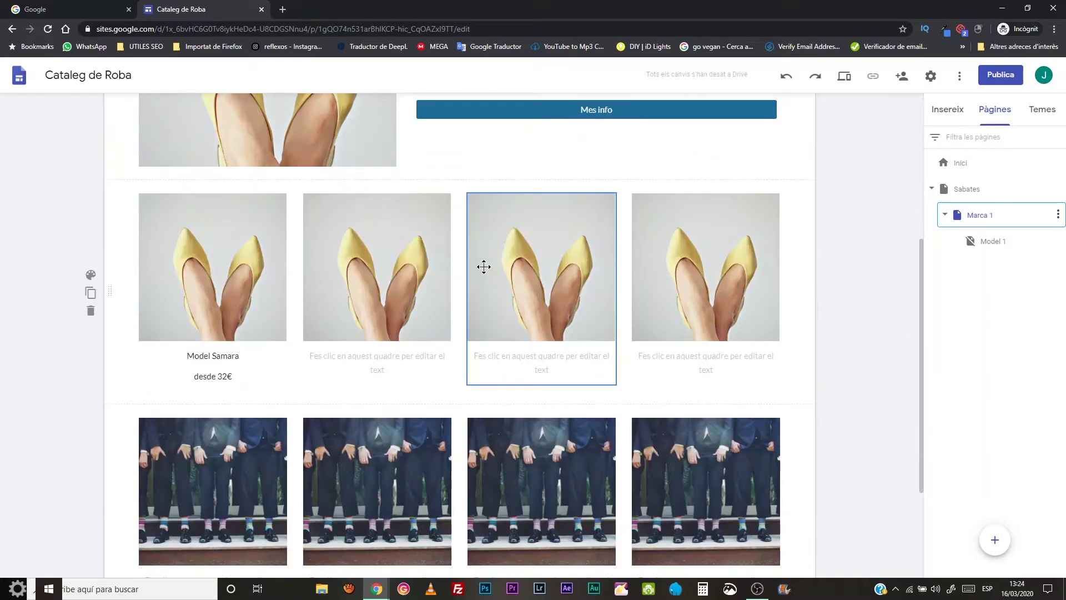
double_click(228, 274)
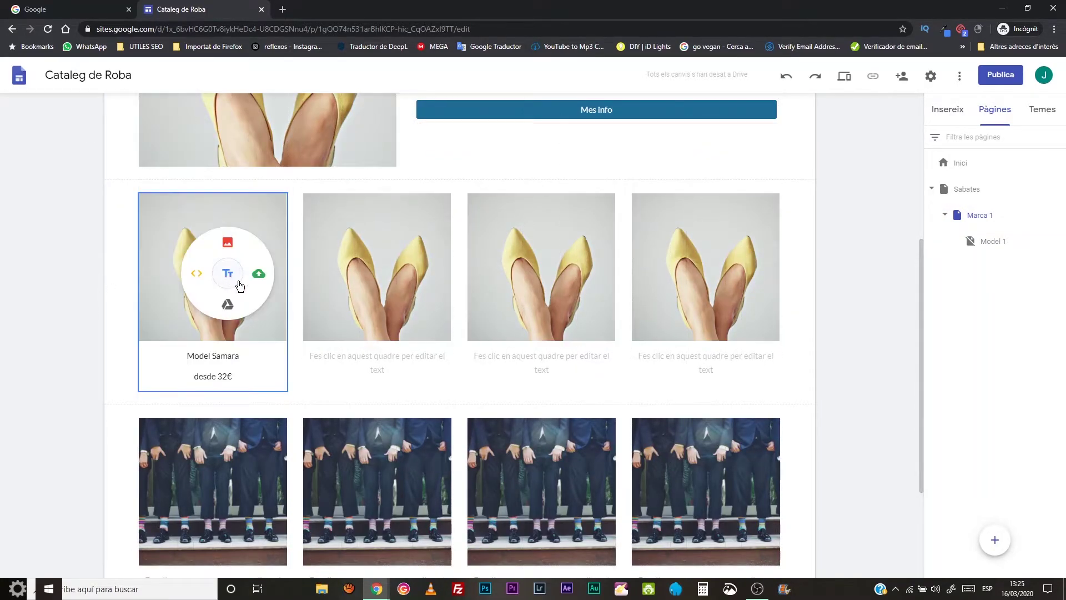
left_click(262, 313)
left_click(280, 324)
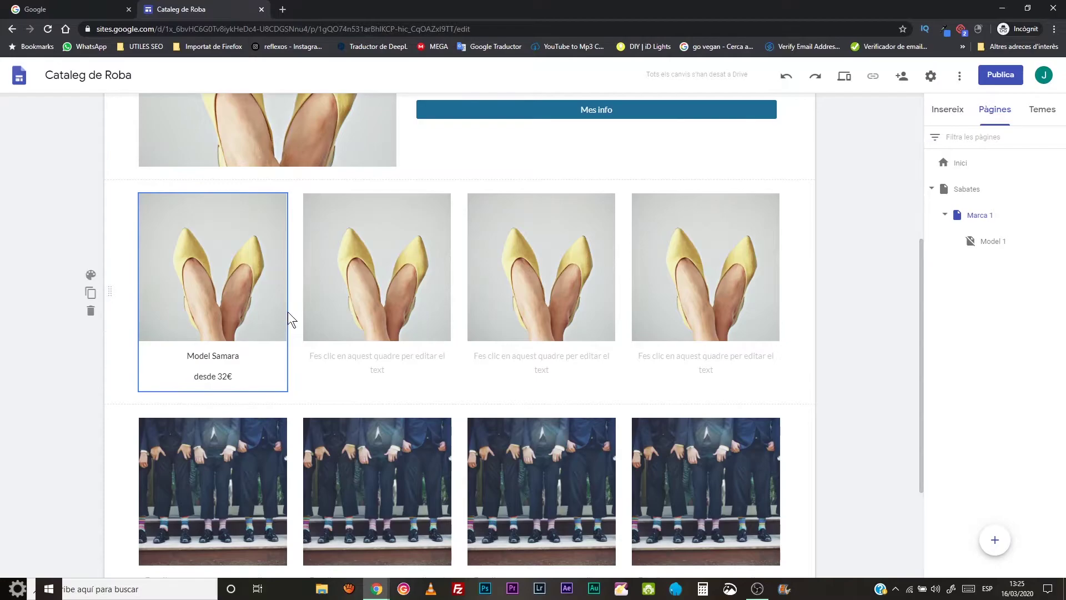
left_click(281, 296)
left_click(262, 287)
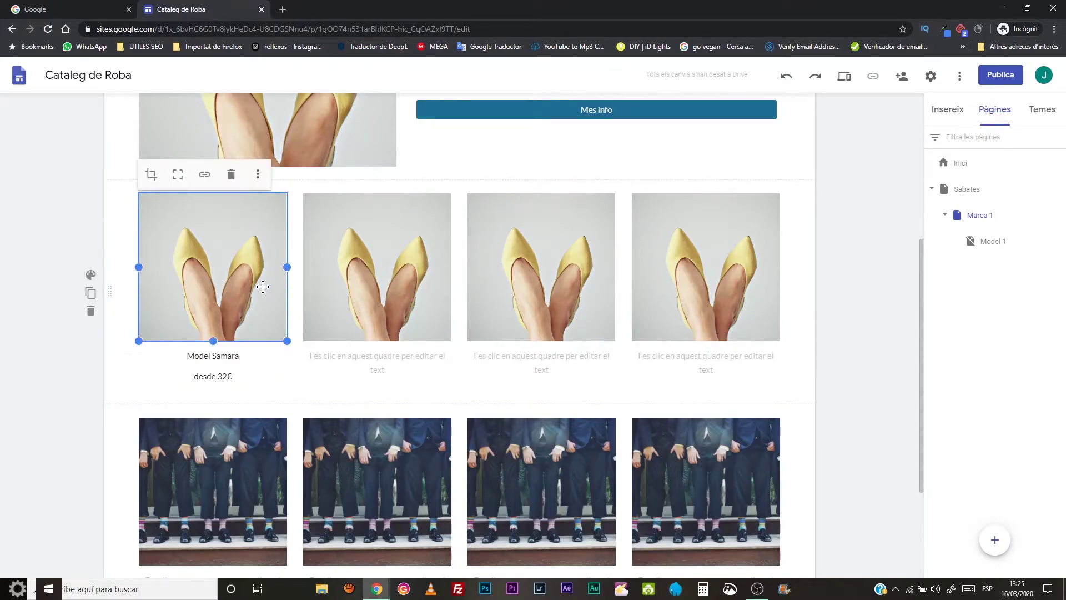
- Link the Model Samara image to the Model 1 page
left_click(201, 176)
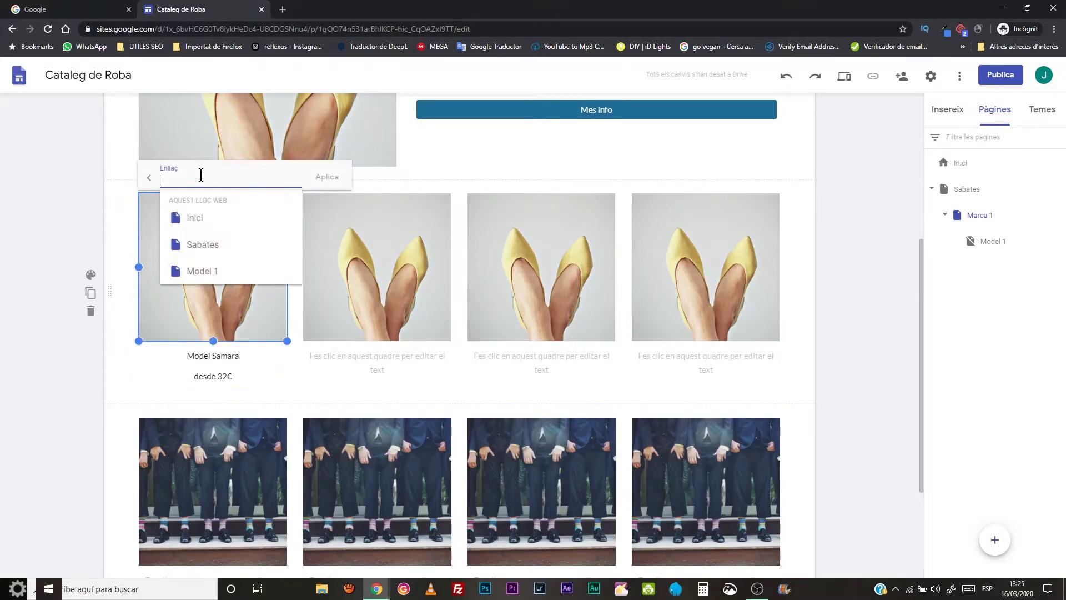
scroll(221, 238, "down", 1)
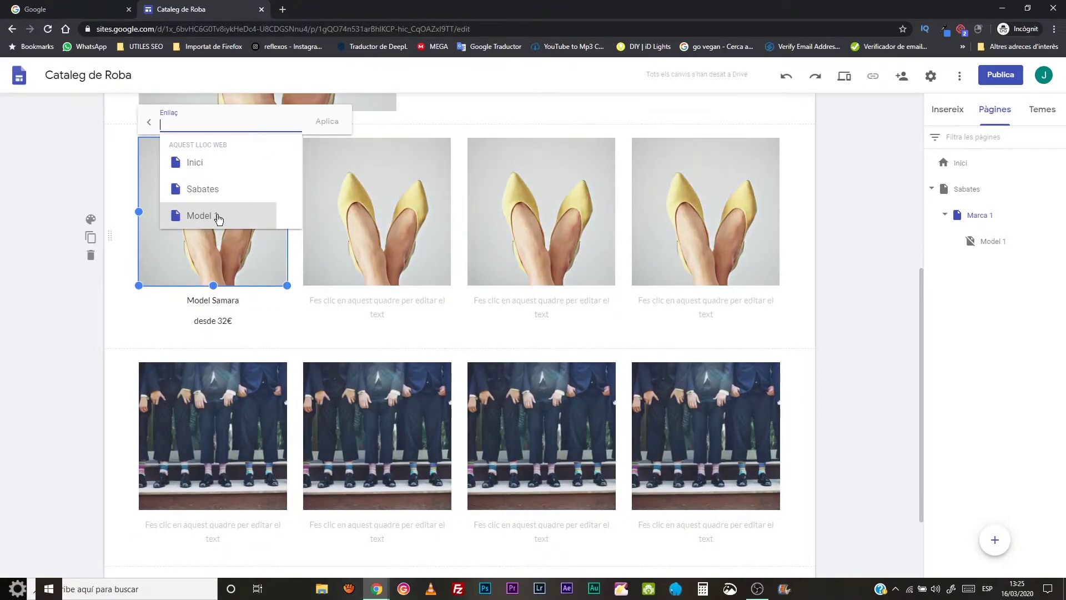
scroll(312, 267, "up", 5)
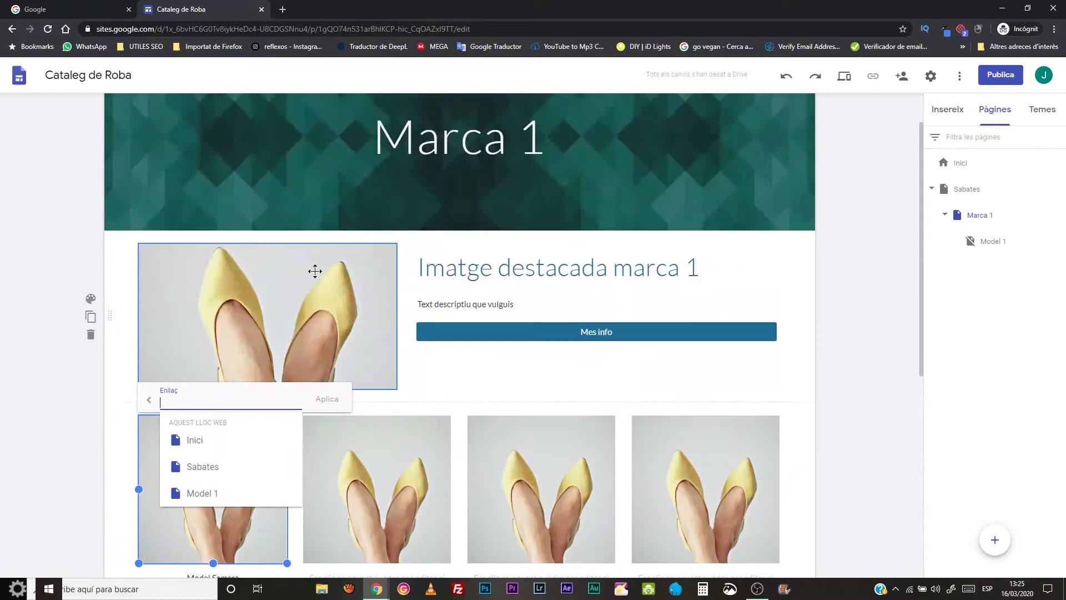
left_click(206, 493)
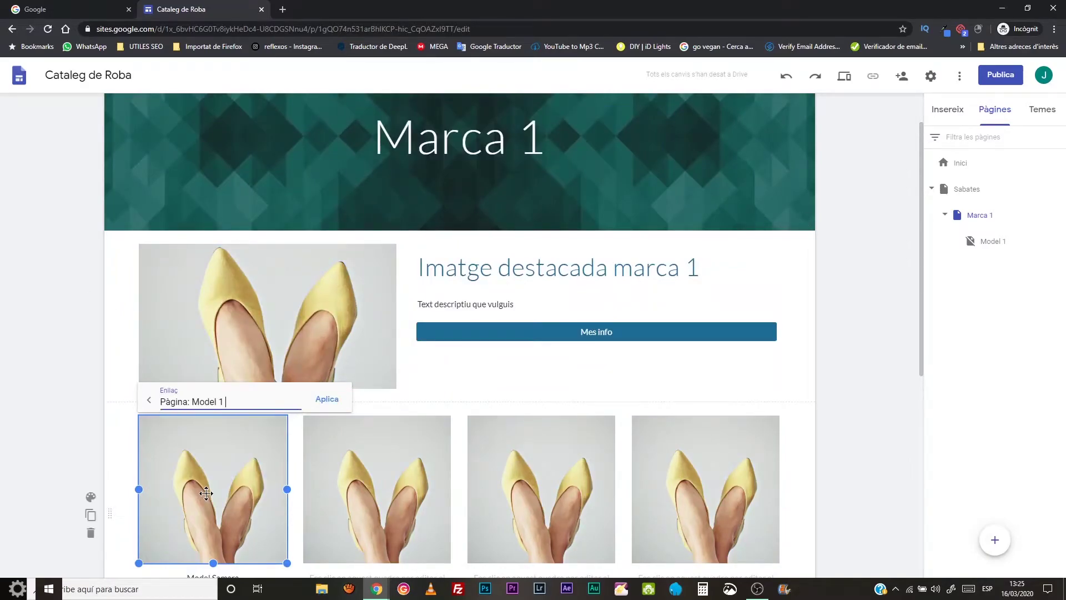
left_click(329, 399)
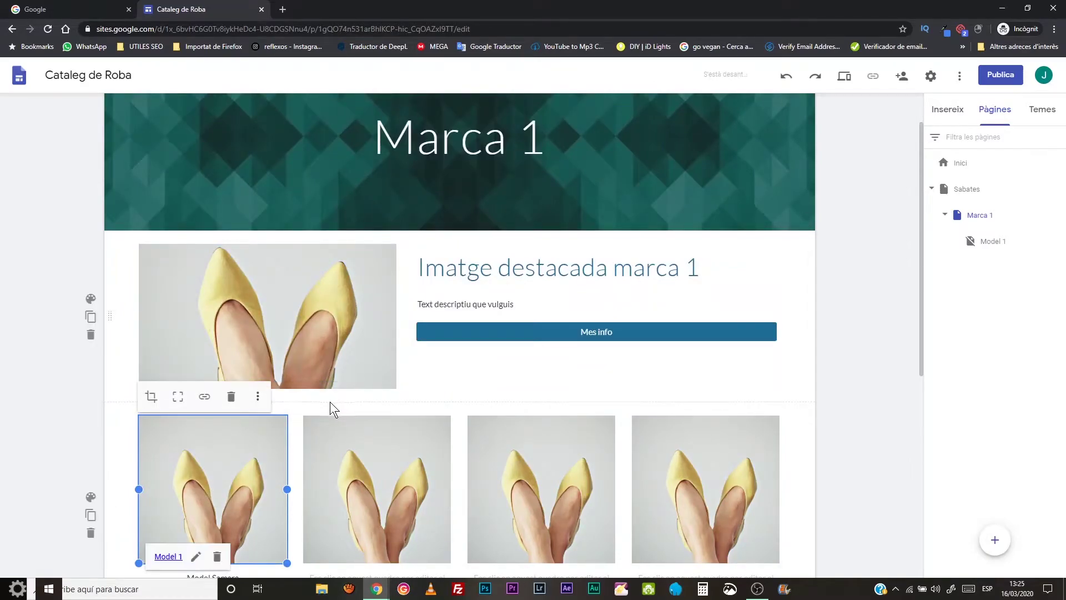
left_click(459, 388)
scroll(459, 389, "down", 5)
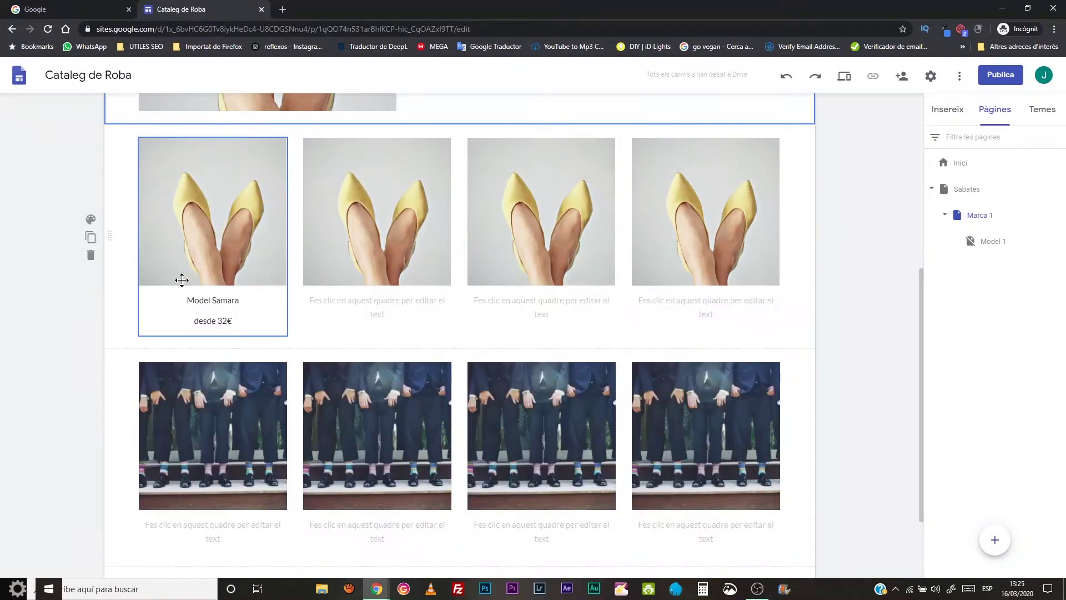
scroll(832, 239, "up", 6)
mouse_move(798, 115)
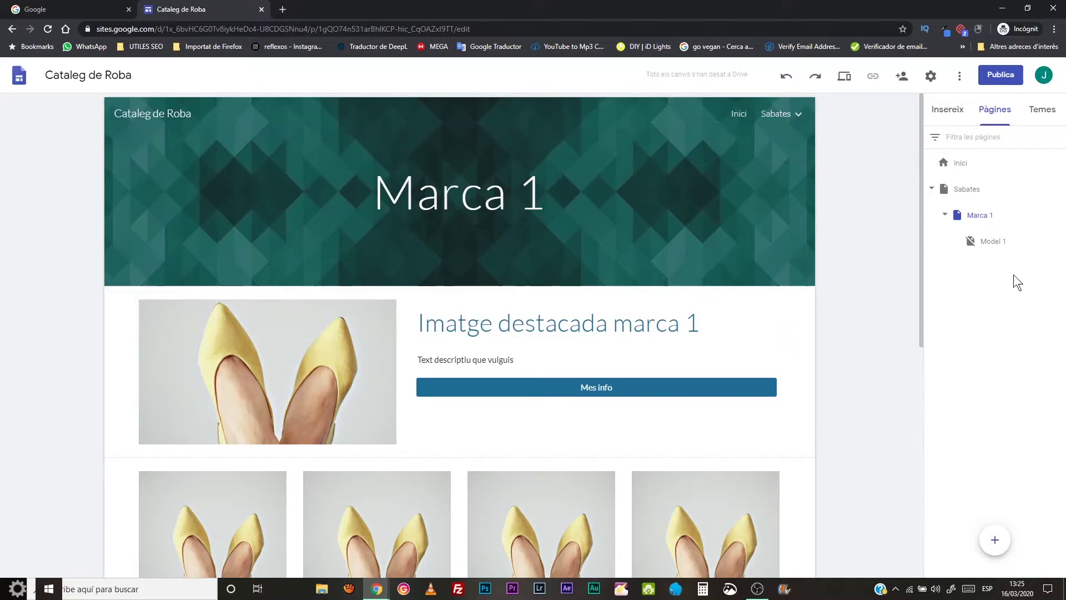
- On the Model 1 page, add an image-and-text layout showing fashion-men-vintage-colorful.jpg
left_click(992, 245)
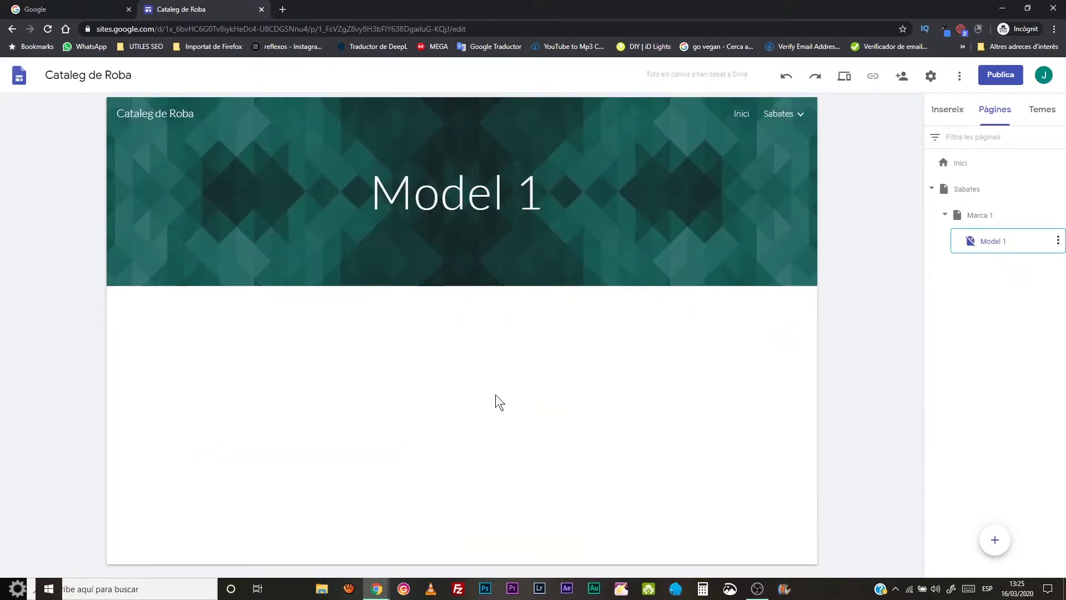
left_click(944, 111)
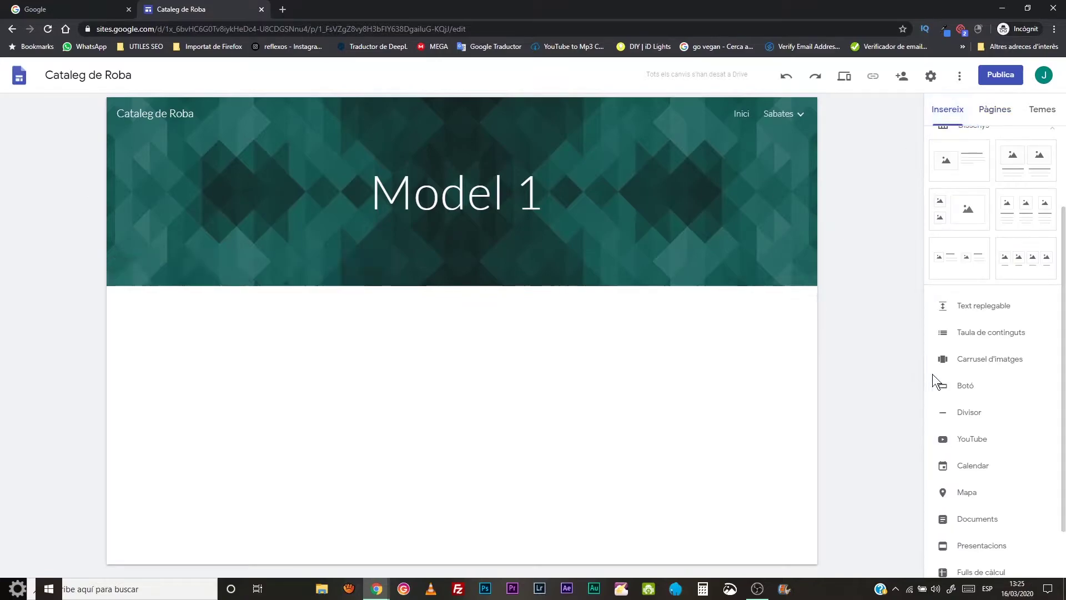
left_click(970, 168)
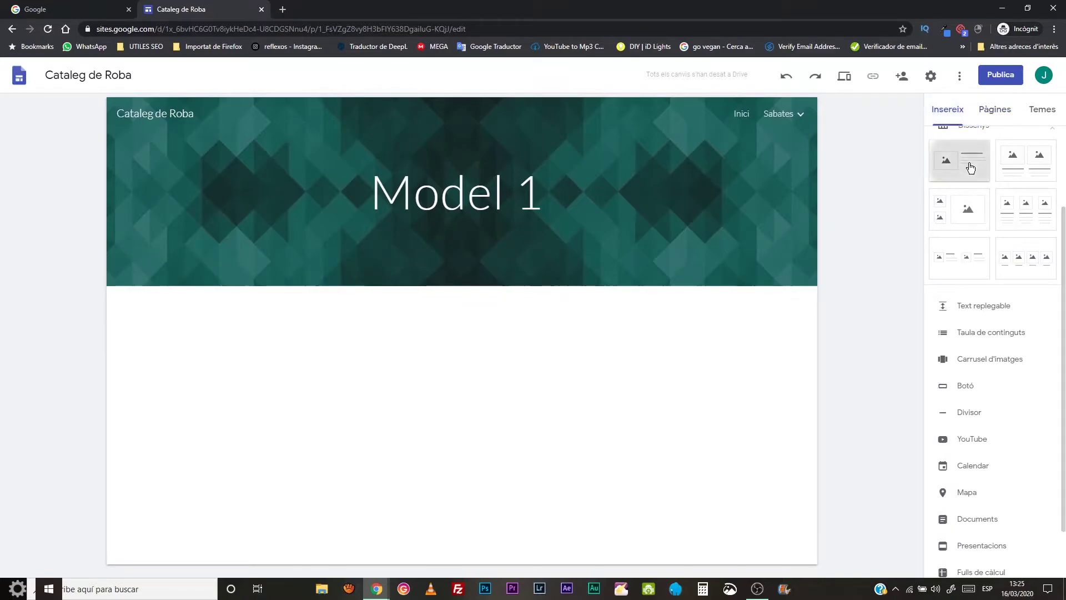
left_click(271, 377)
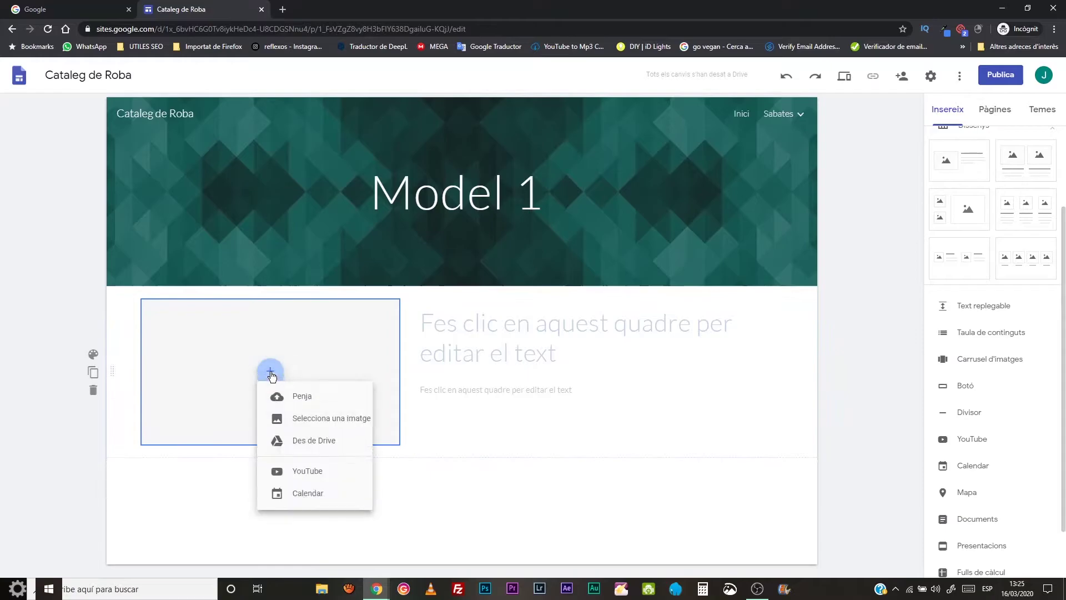
left_click(295, 409)
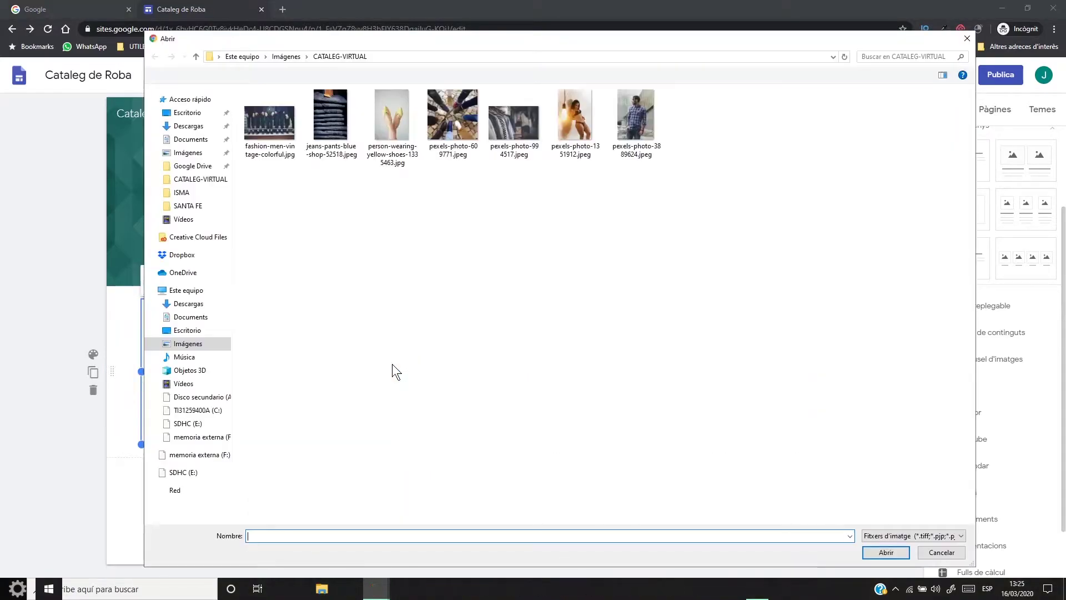
left_click(262, 102)
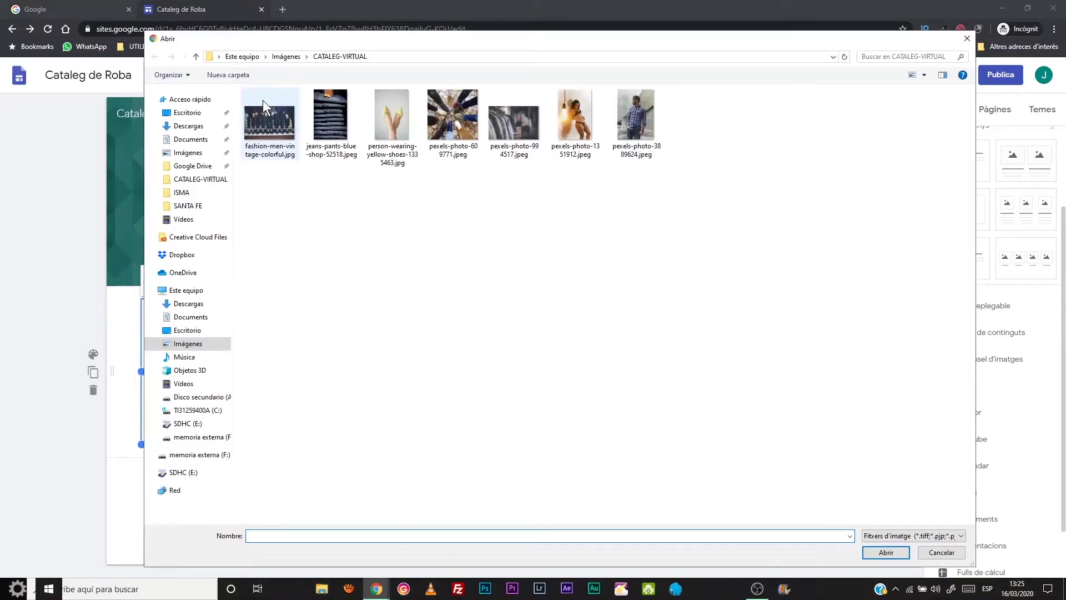
left_click(885, 552)
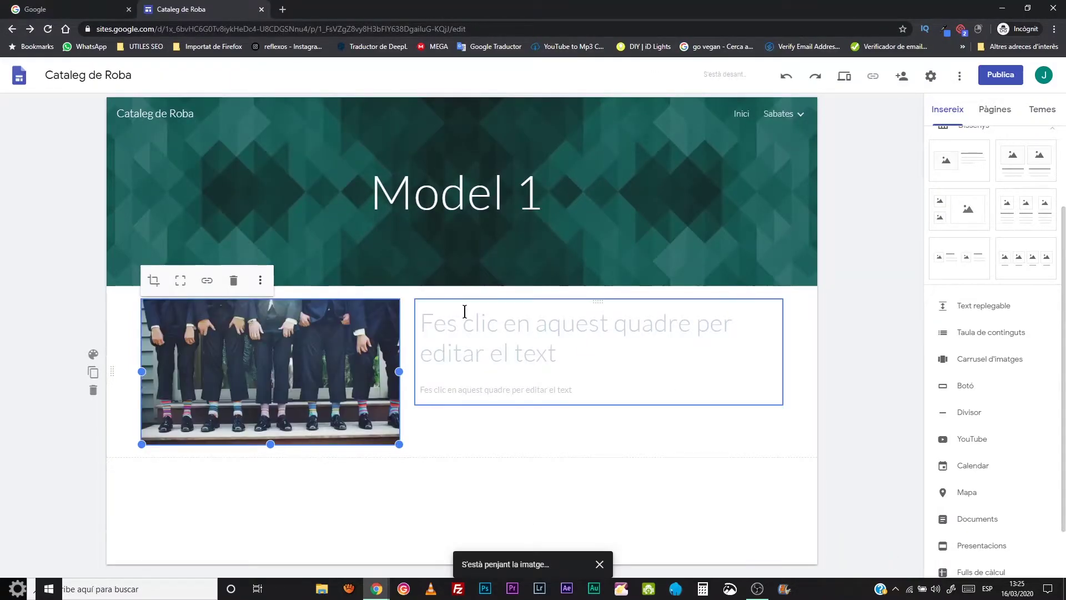
- Write the heading 'Mòdel 1' and the description 'Text descriptiu' beside the photo
left_click(477, 331)
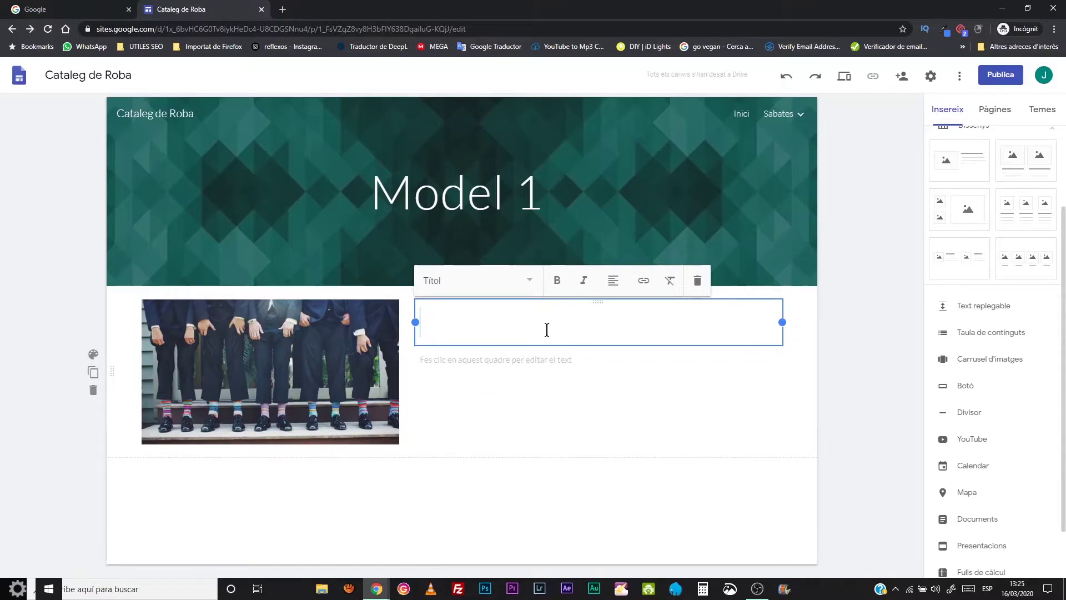
type("MOdel")
key("BackSpace")
key("BackSpace")
key("BackSpace")
key("BackSpace")
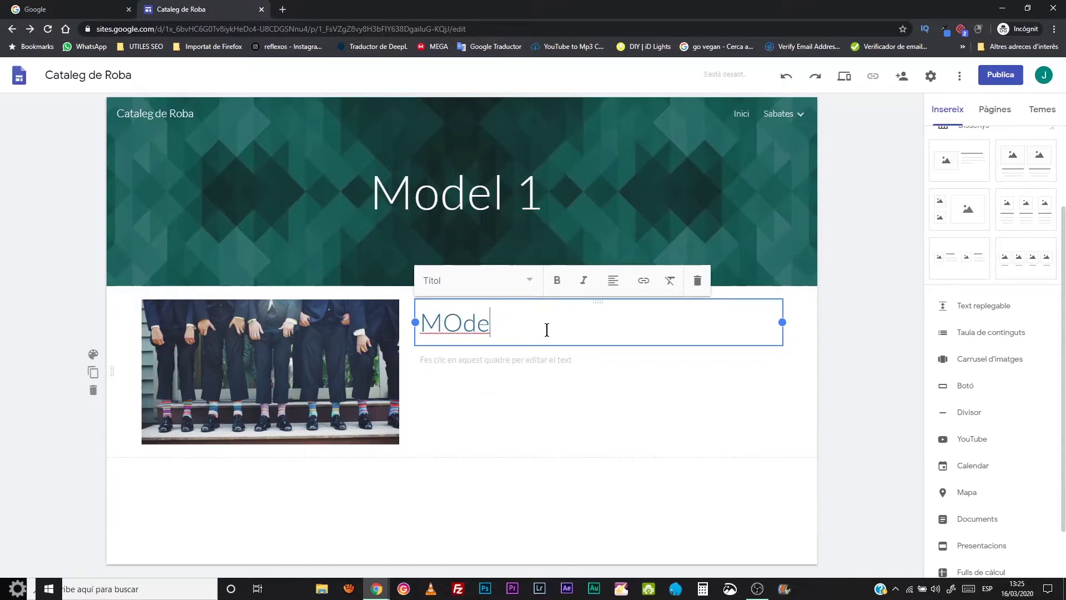
key("BackSpace")
type("M")
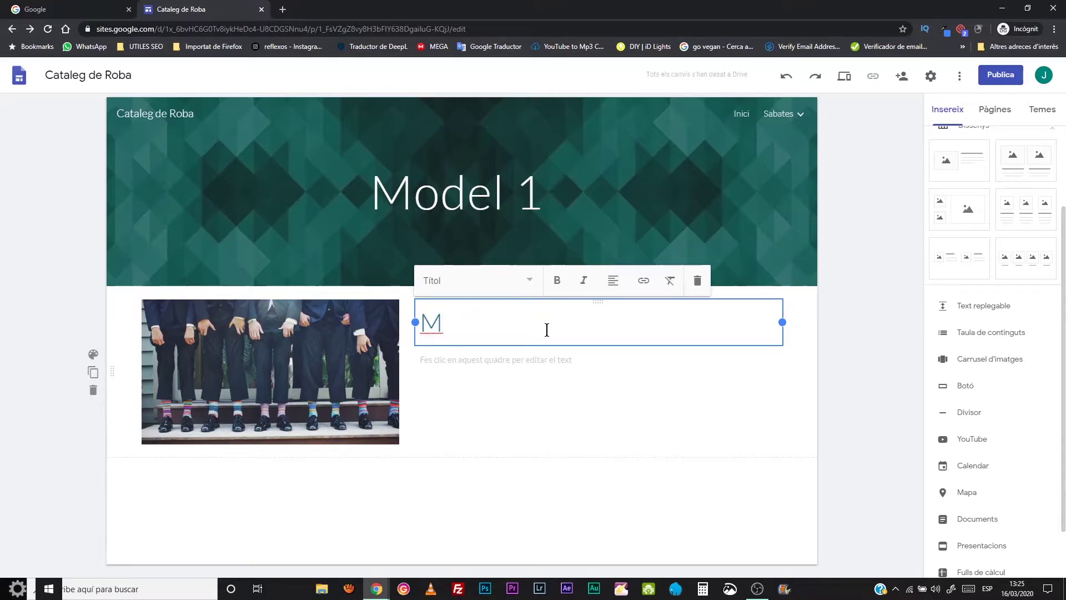
type("òdel 1 de")
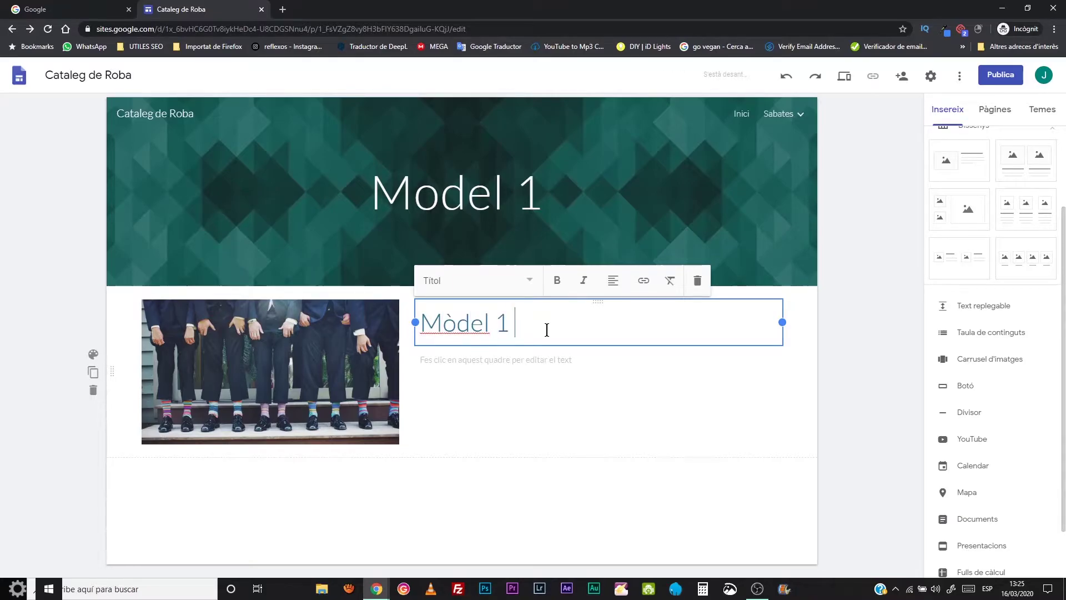
key("BackSpace")
key("BackSpace")
key("BackSpace")
left_click(583, 361)
type("Text descriptiu")
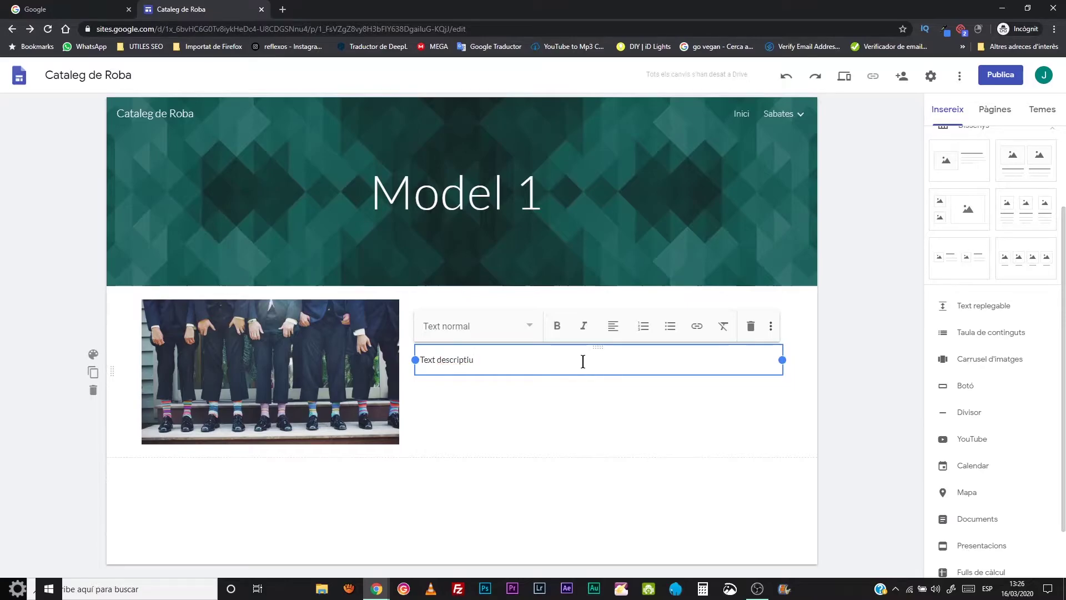
left_click(611, 419)
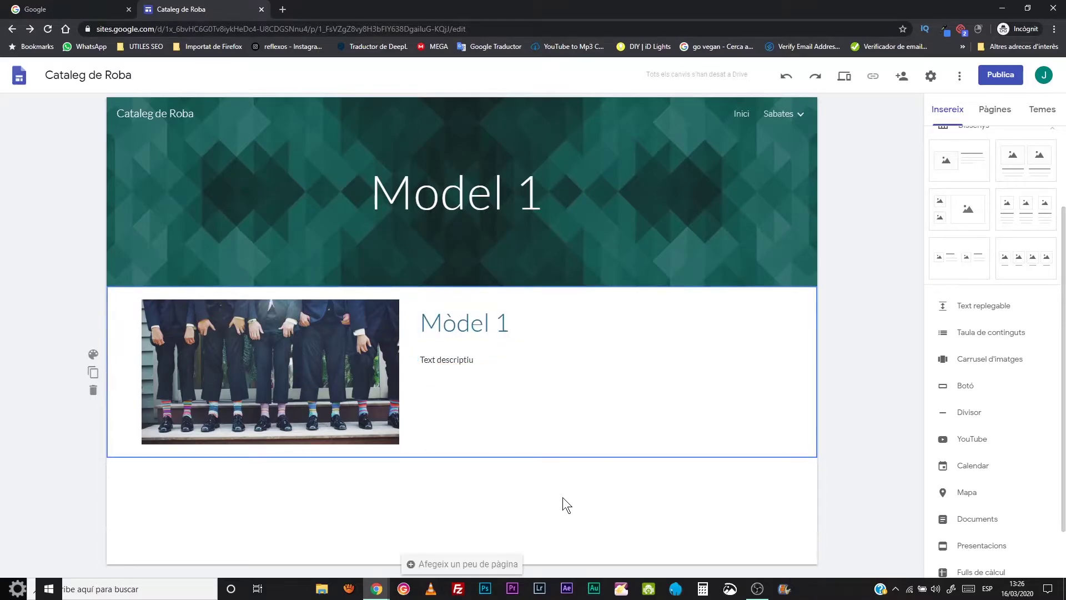
- Insert a two-small-one-large image layout with the suits photo in the large slot
left_click(959, 224)
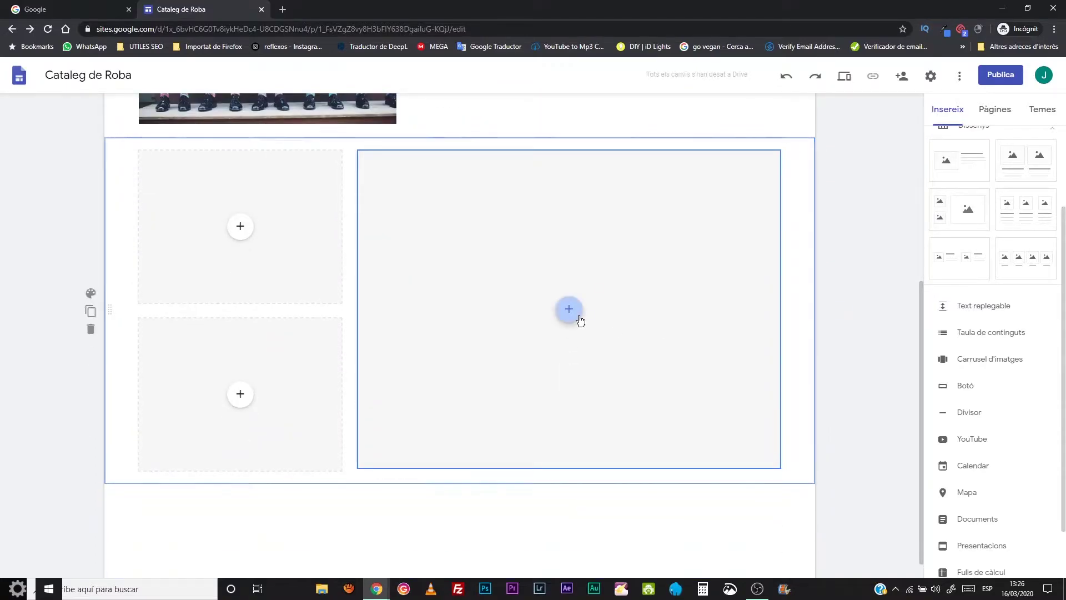
left_click(576, 314)
left_click(584, 343)
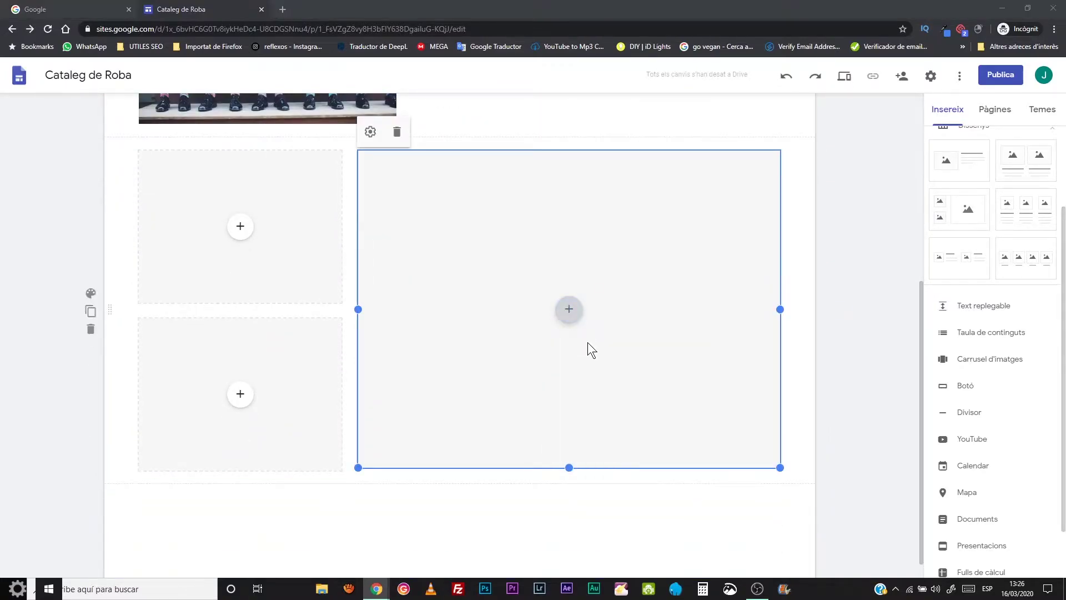
left_click(272, 125)
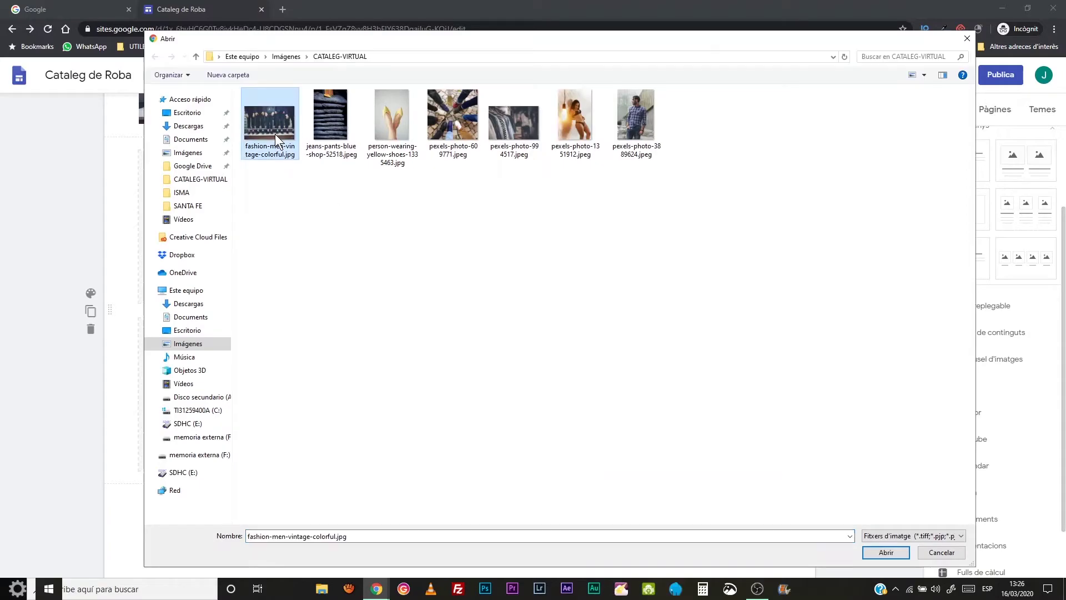
left_click(877, 551)
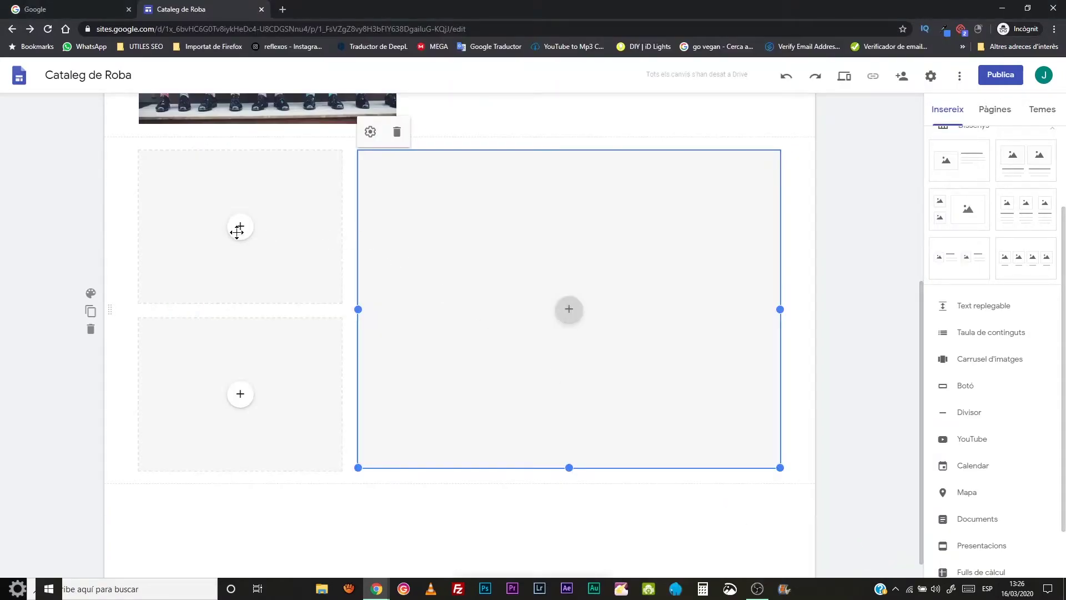
- Fill the small slots with jeans-pants-blue-shop-52518.jpeg and pexels-photo-609771
left_click(240, 226)
left_click(267, 264)
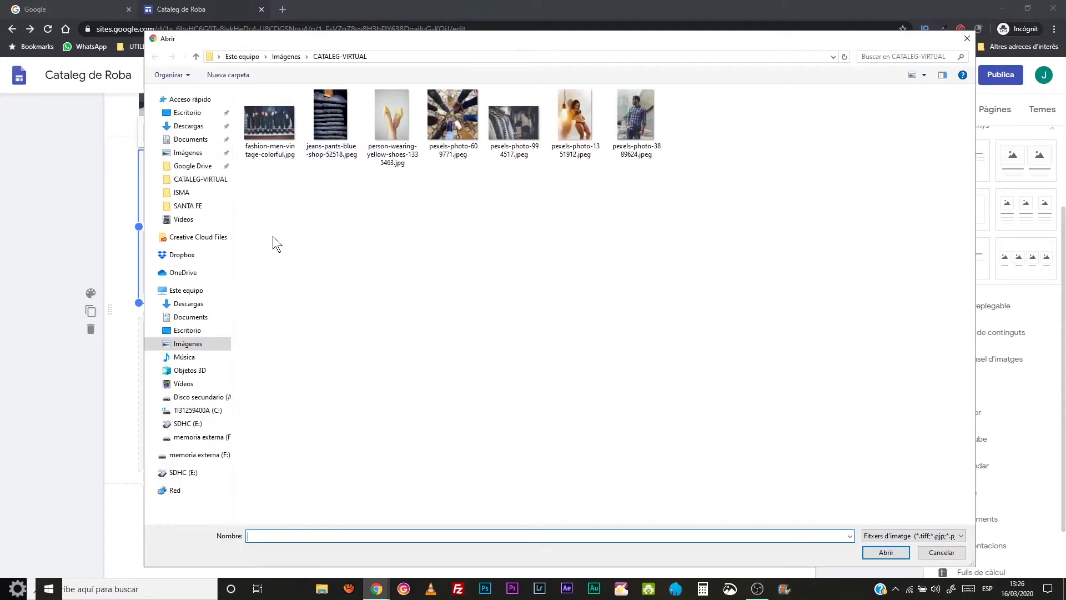
left_click(322, 126)
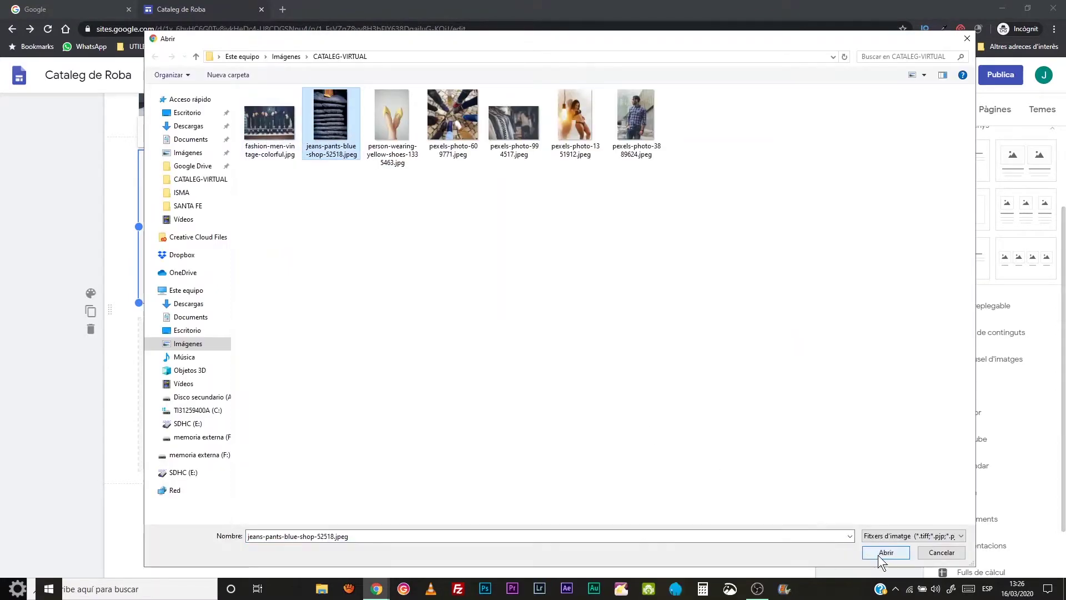
left_click(882, 554)
left_click(237, 396)
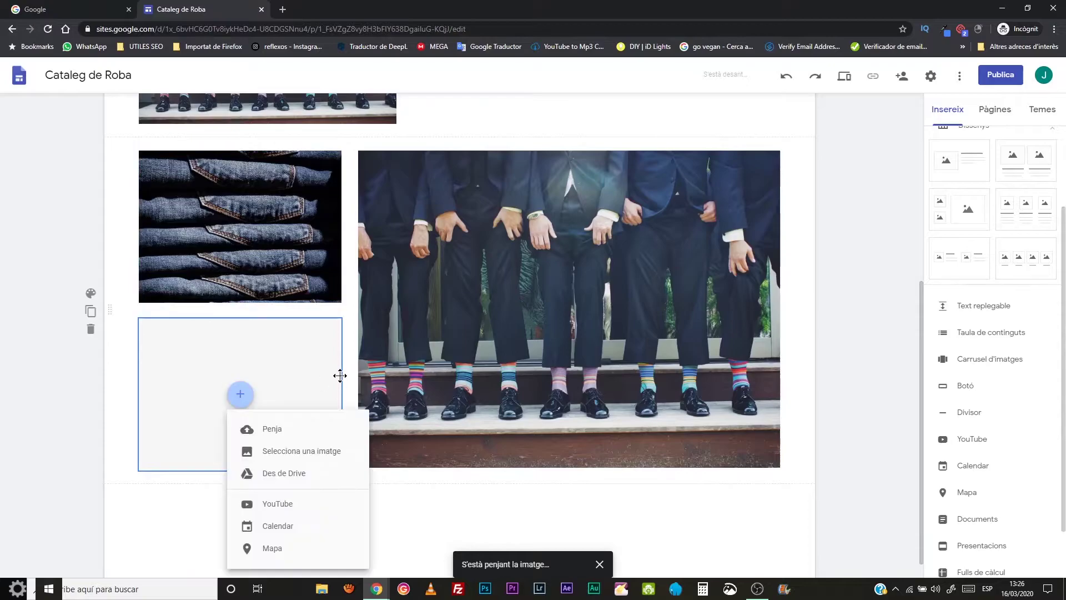
left_click(272, 428)
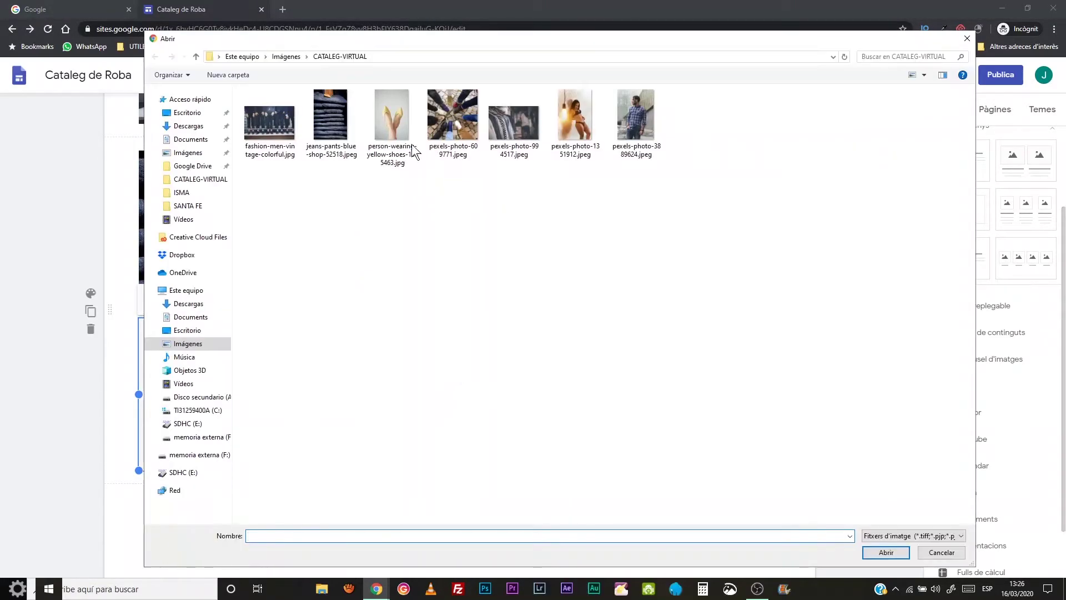
left_click(451, 119)
left_click(887, 552)
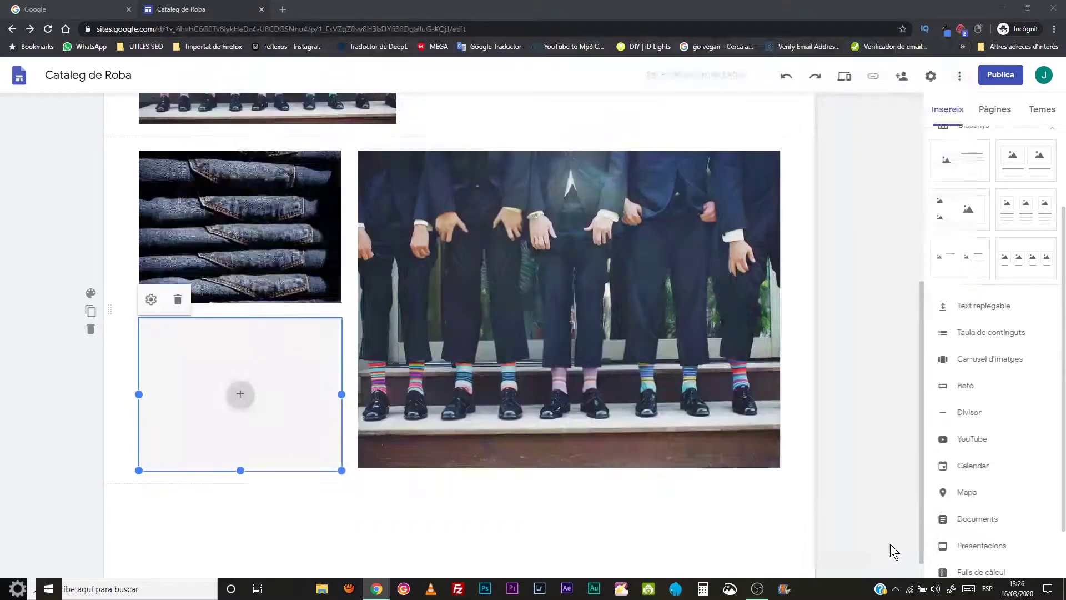
scroll(777, 424, "up", 5)
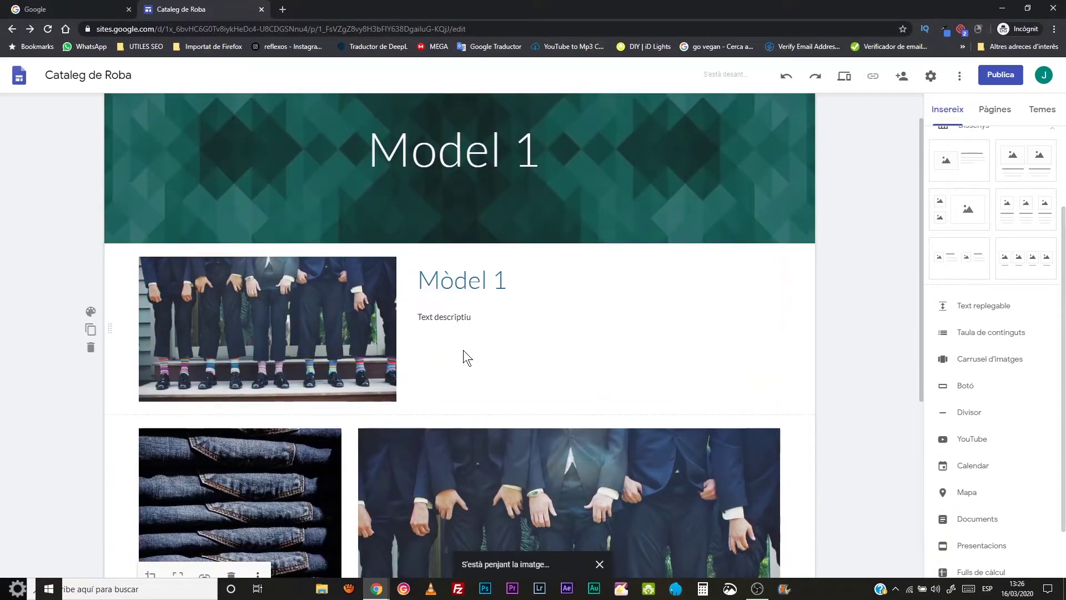
left_click(473, 373)
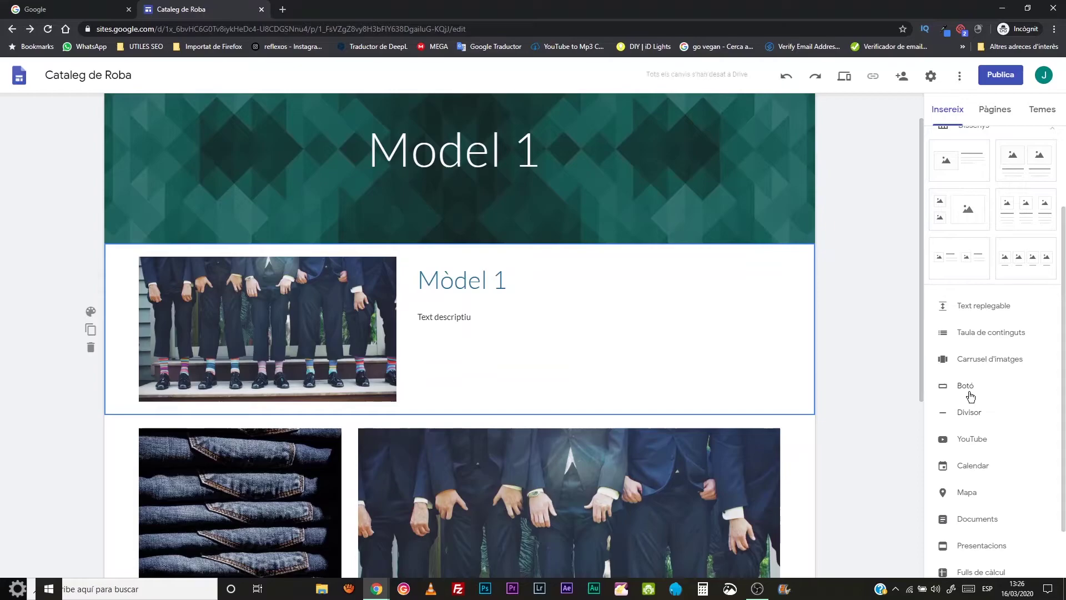
- Create a 'Mes info' button linking to a mailto: address for the shop's e-mail
left_click(967, 390)
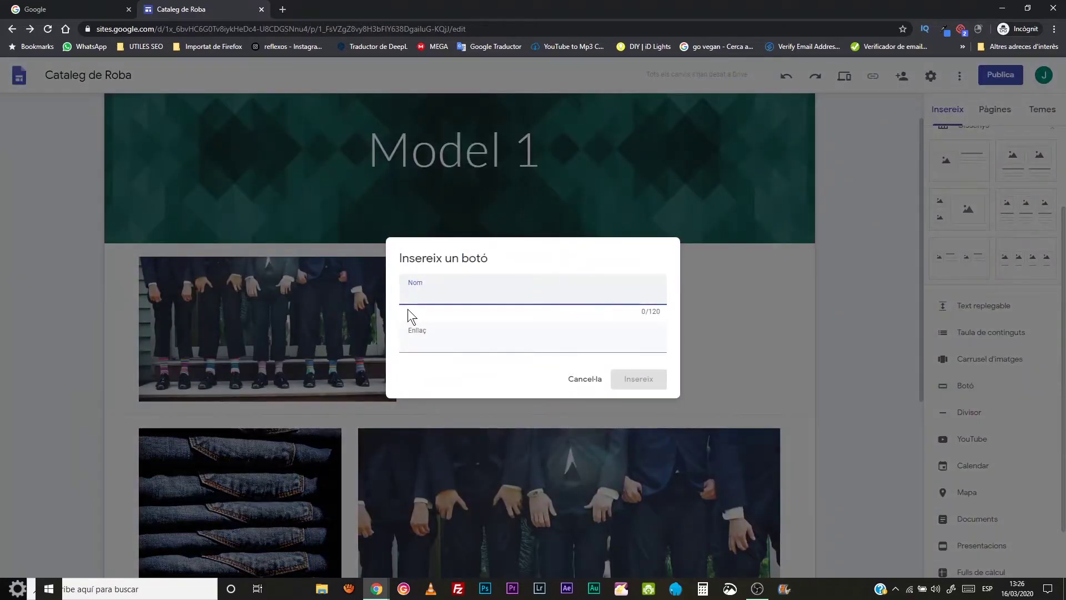
type("s info")
left_click_drag(415, 292, 404, 310)
type("M")
left_click(458, 345)
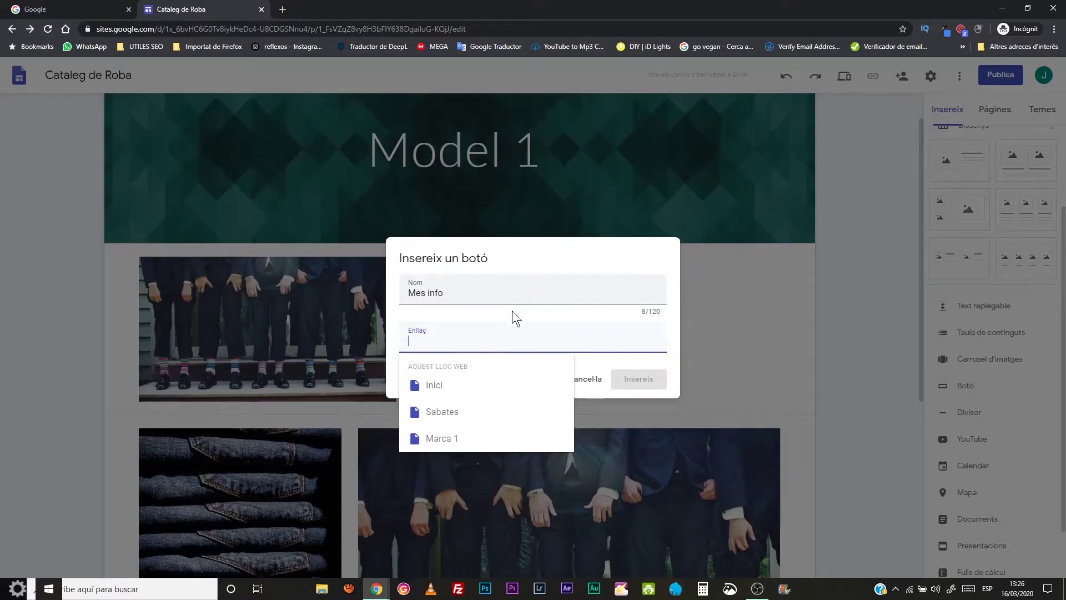
type("mailto0")
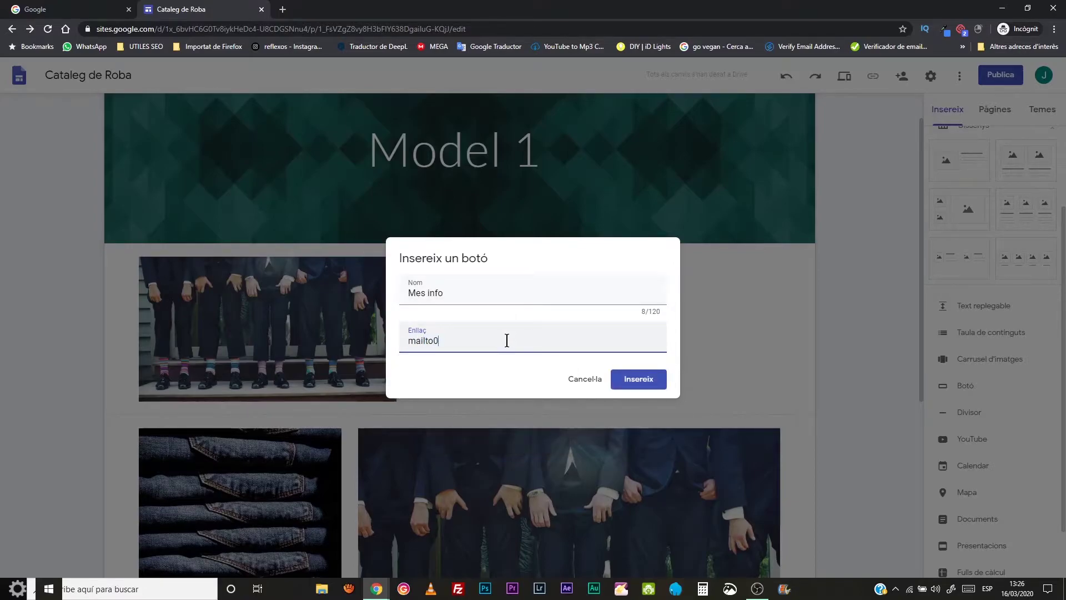
key("BackSpace")
type(":")
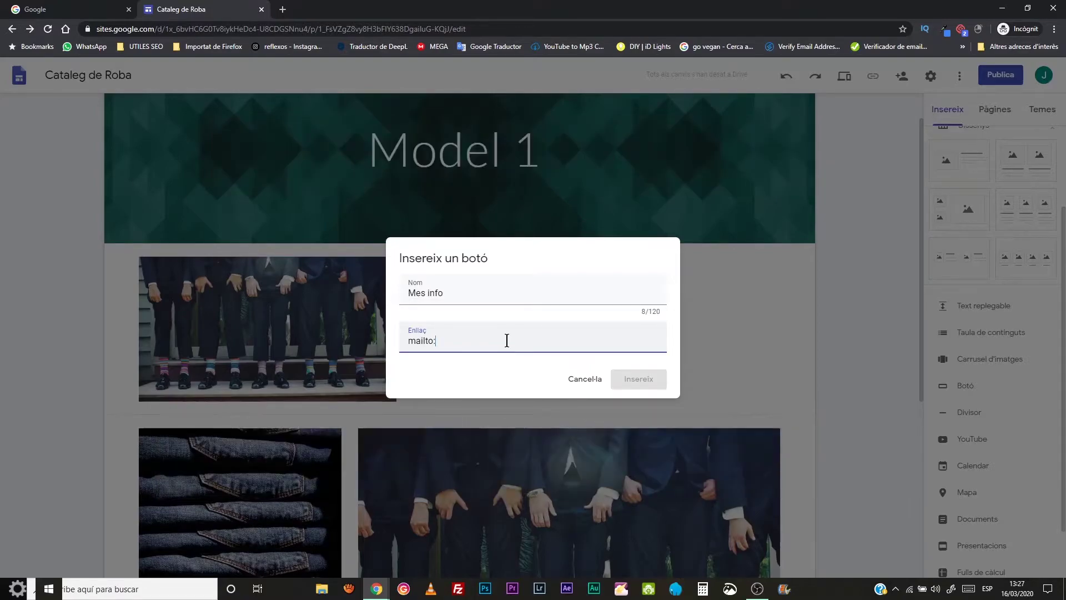
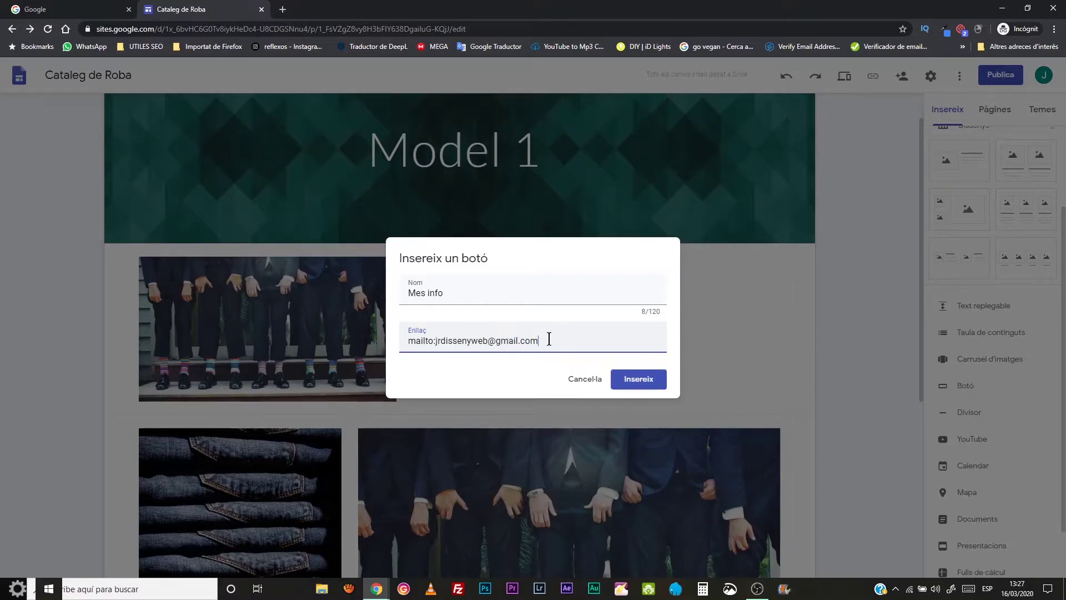
left_click(638, 379)
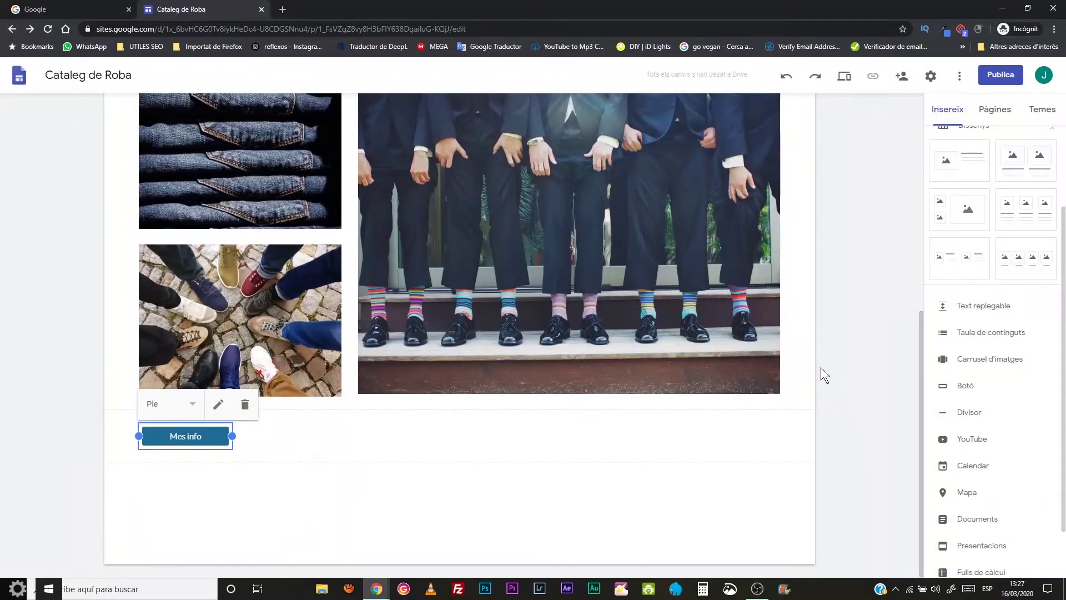
- Move the Mes info button under 'Text descriptiu' in the Mòdel 1 section
scroll(312, 411, "up", 3)
scroll(261, 434, "down", 2)
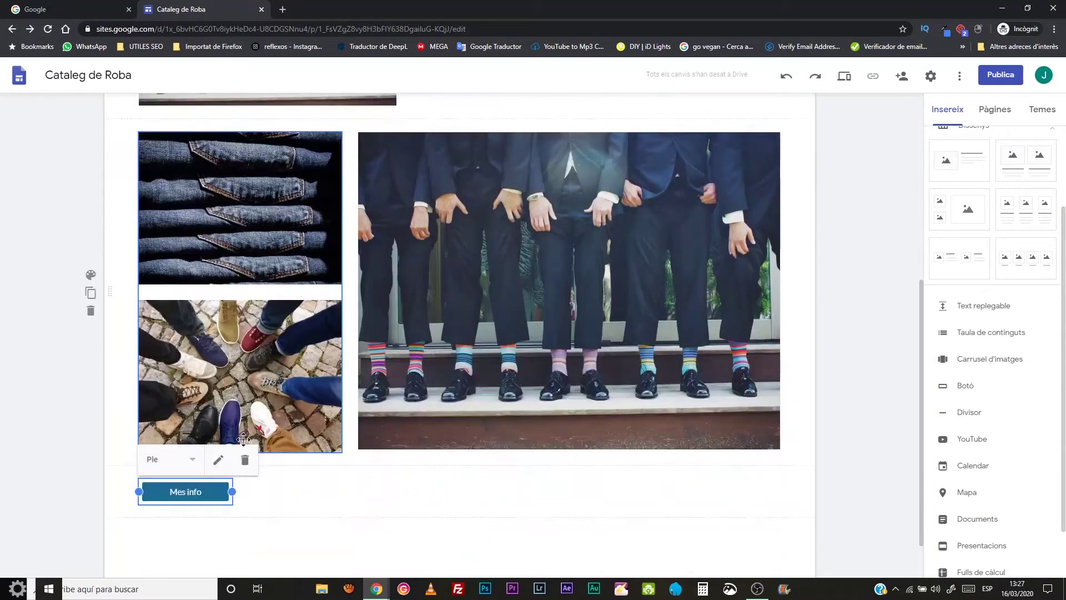
left_click_drag(109, 492, 262, 144)
scroll(605, 312, "up", 4)
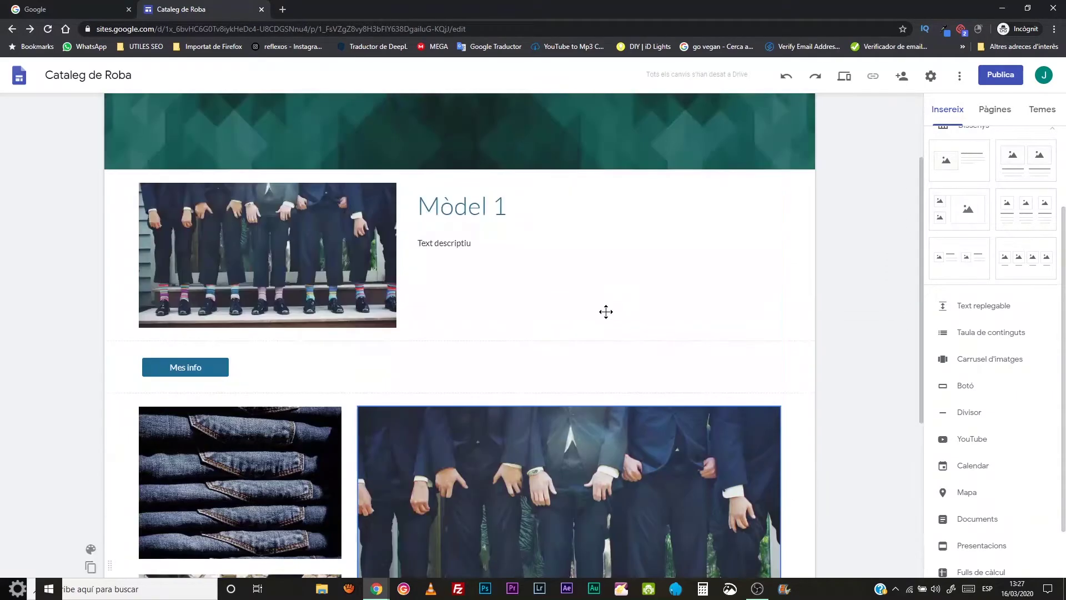
left_click(221, 369)
left_click_drag(190, 362, 479, 265)
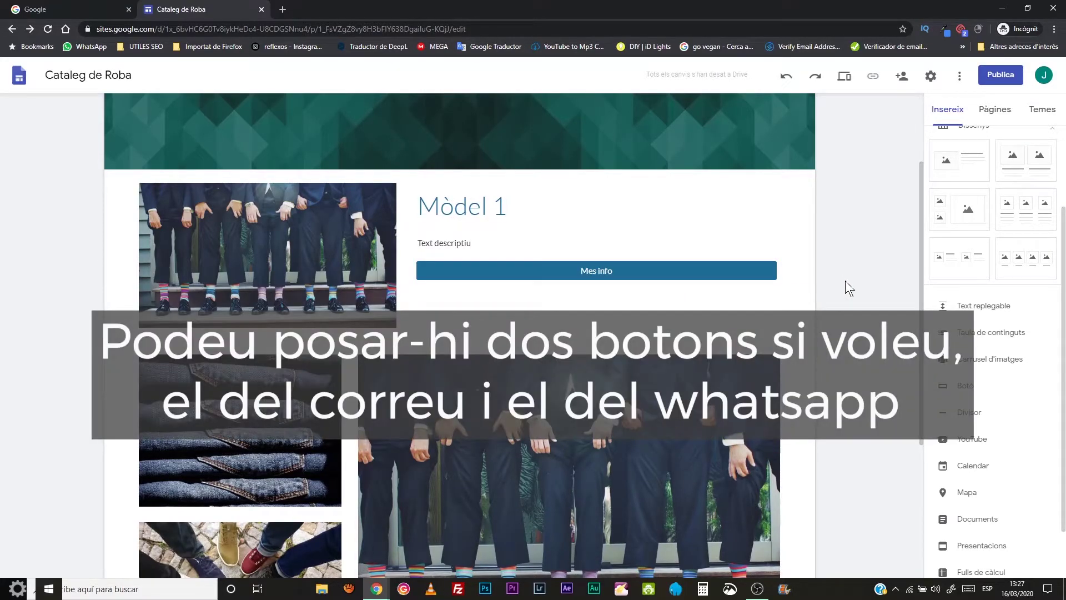
scroll(838, 291, "down", 4)
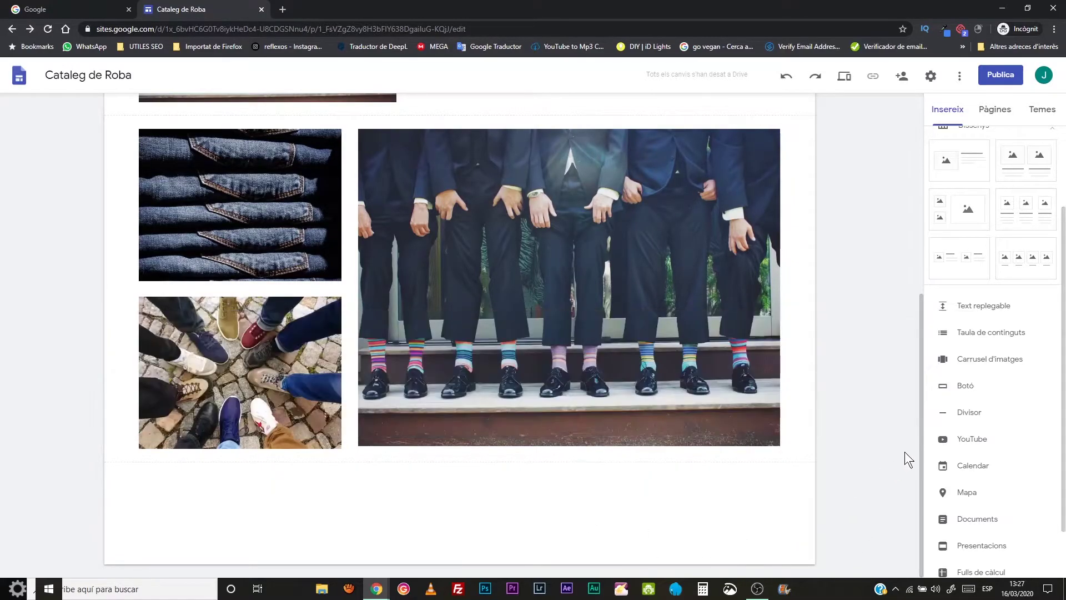
- Search YouTube for 'intimissimi' and embed the Intimissimi & Treedom video
left_click(970, 439)
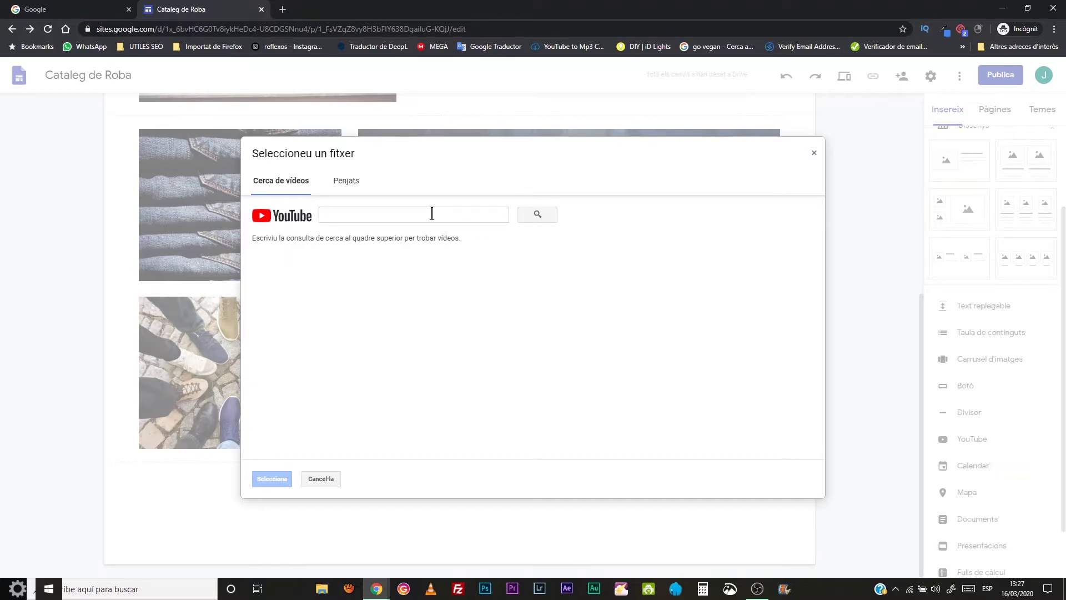
left_click(393, 217)
type("intimissim")
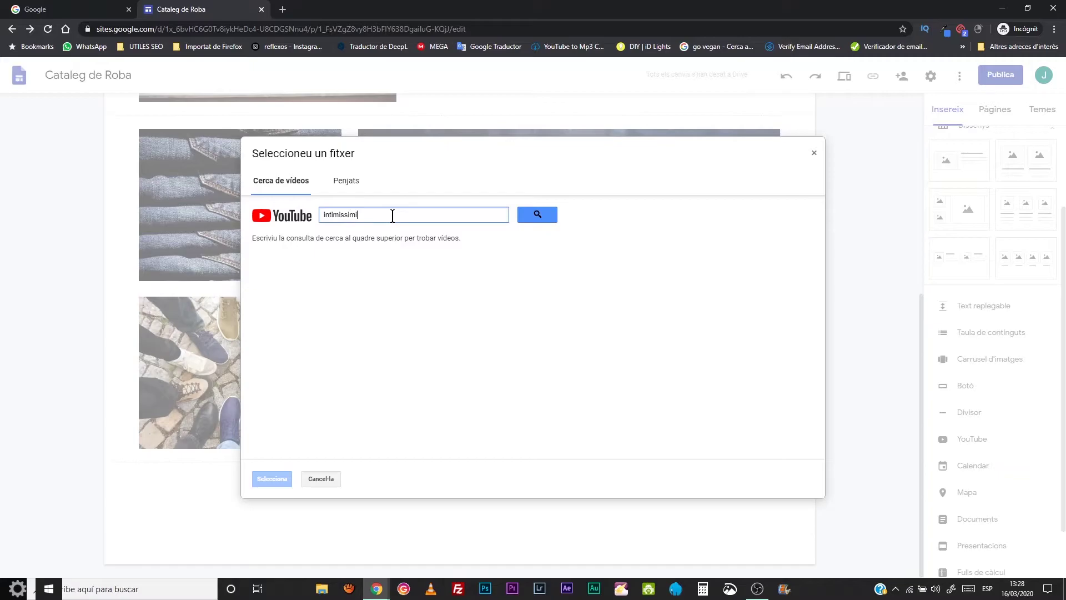
type("i")
key("Return")
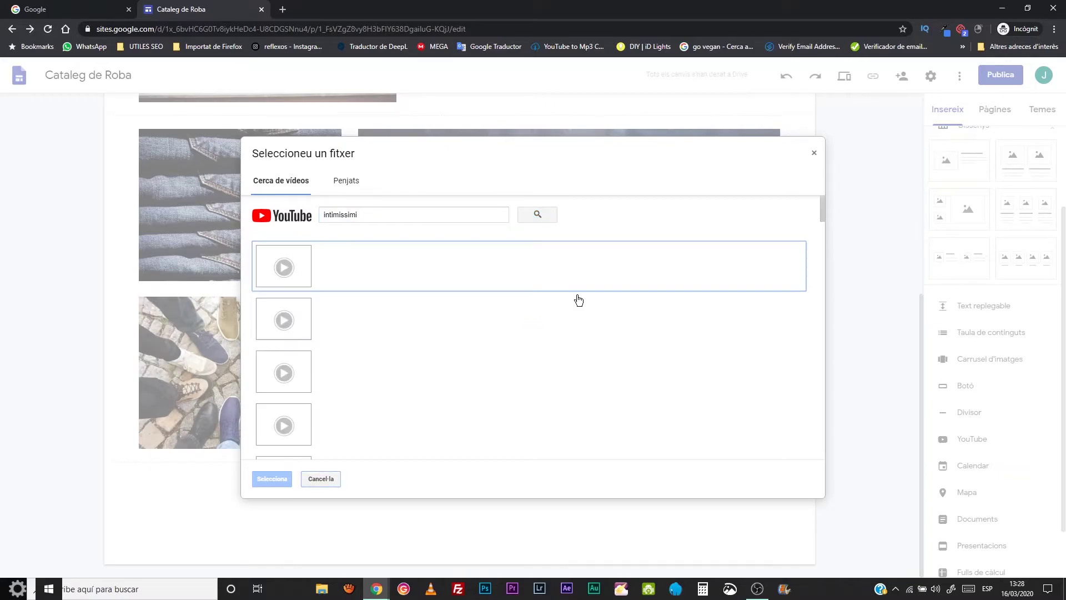
scroll(387, 272, "down", 1)
left_click(368, 312)
left_click(272, 479)
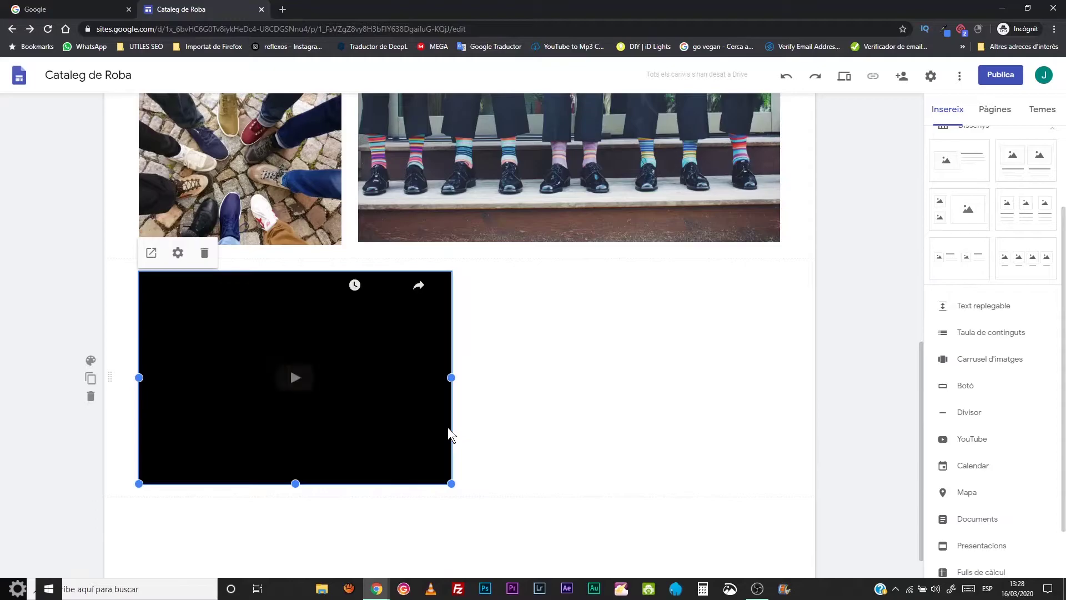
- Stretch the embedded video to full page width and make it taller
left_click_drag(454, 376, 786, 365)
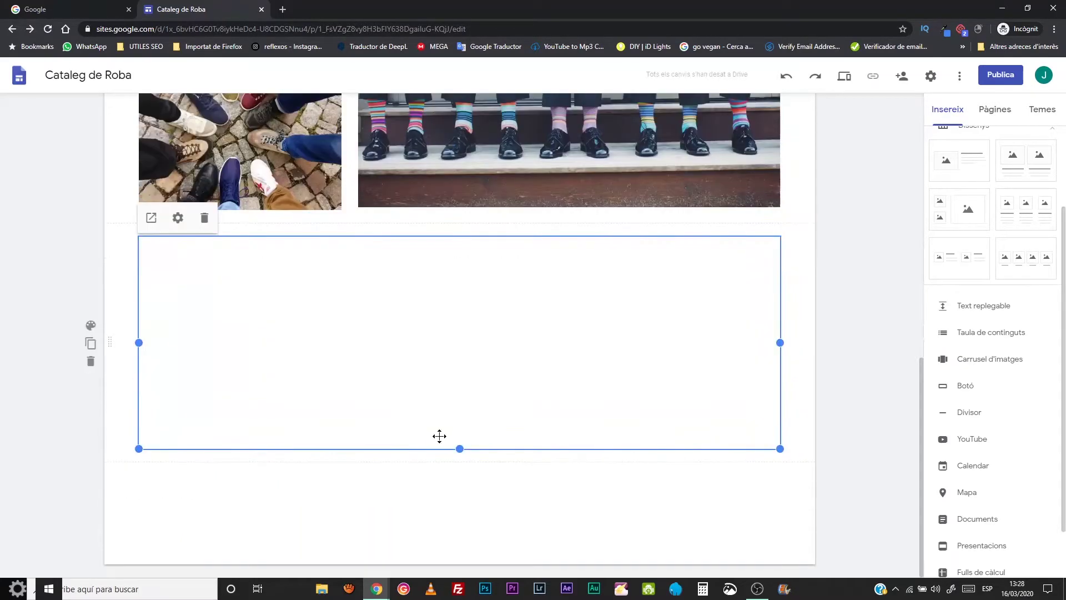
left_click_drag(460, 449, 462, 580)
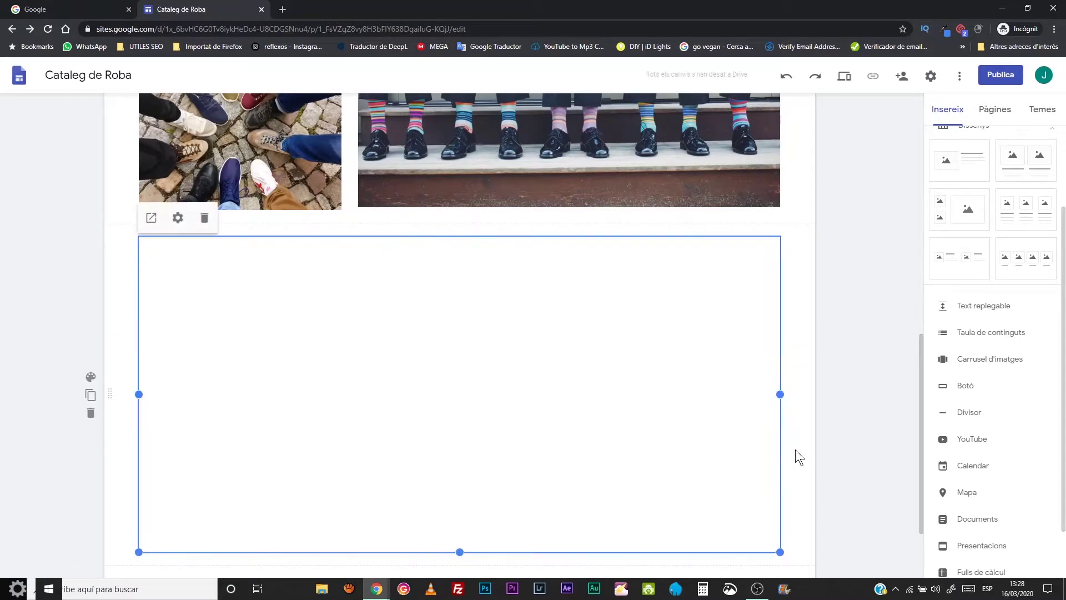
scroll(796, 435, "up", 8)
scroll(796, 434, "down", 10)
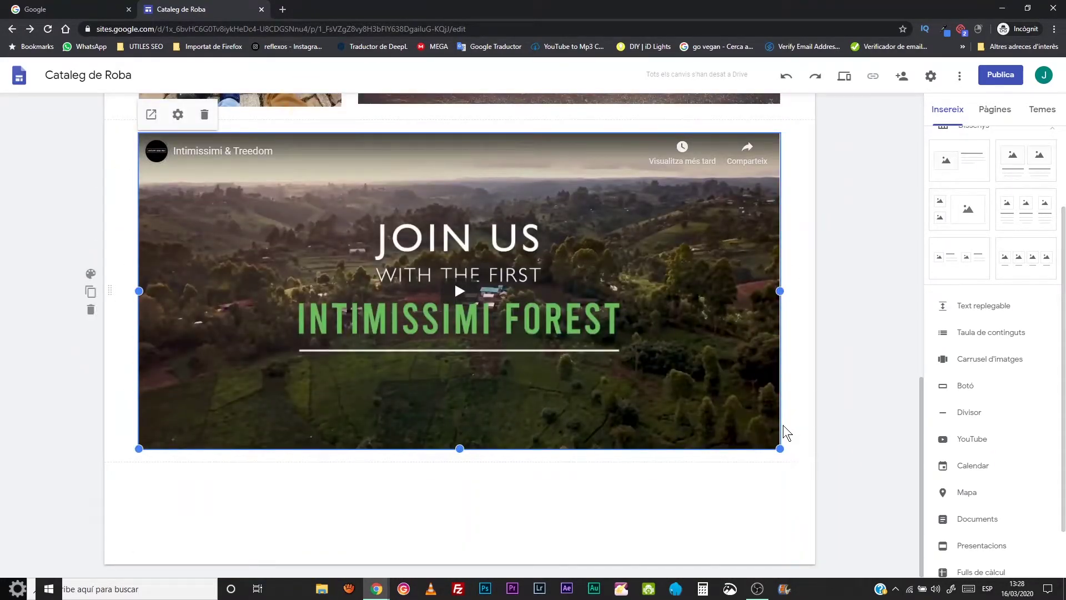
left_click(574, 499)
- Below the video, add a collapsible block titled 'Fitxa de producte' with body 'Text informatiu'
scroll(666, 494, "up", 3)
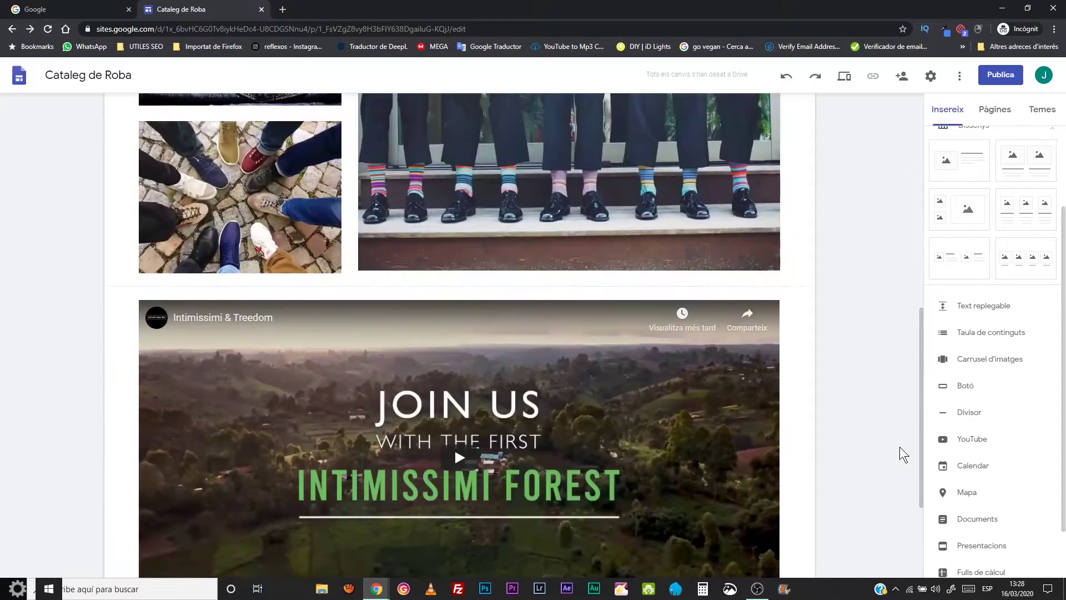
scroll(813, 476, "down", 3)
scroll(955, 208, "up", 2)
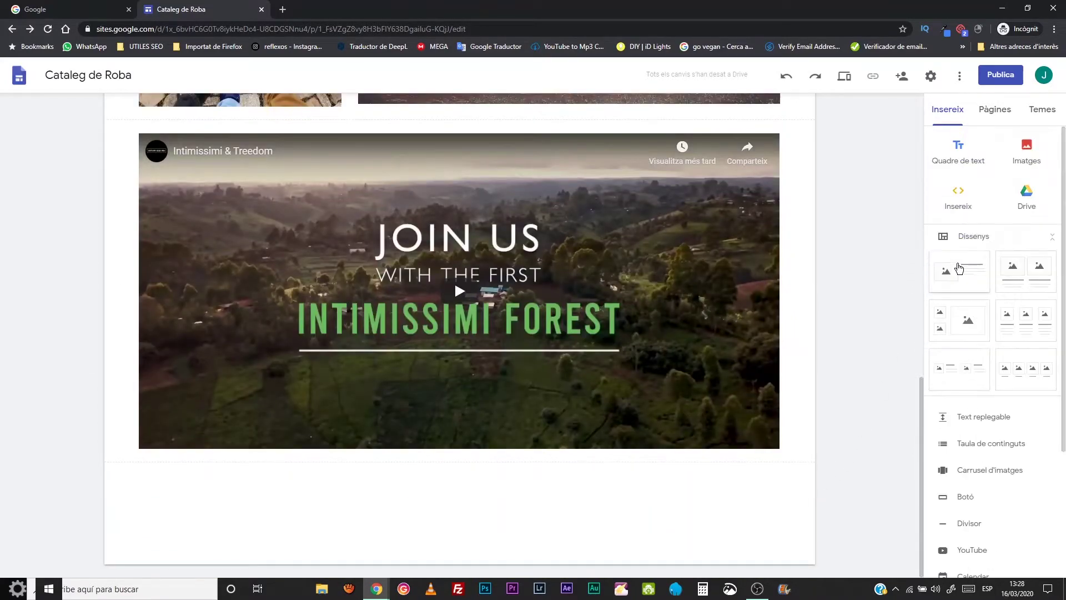
left_click(957, 429)
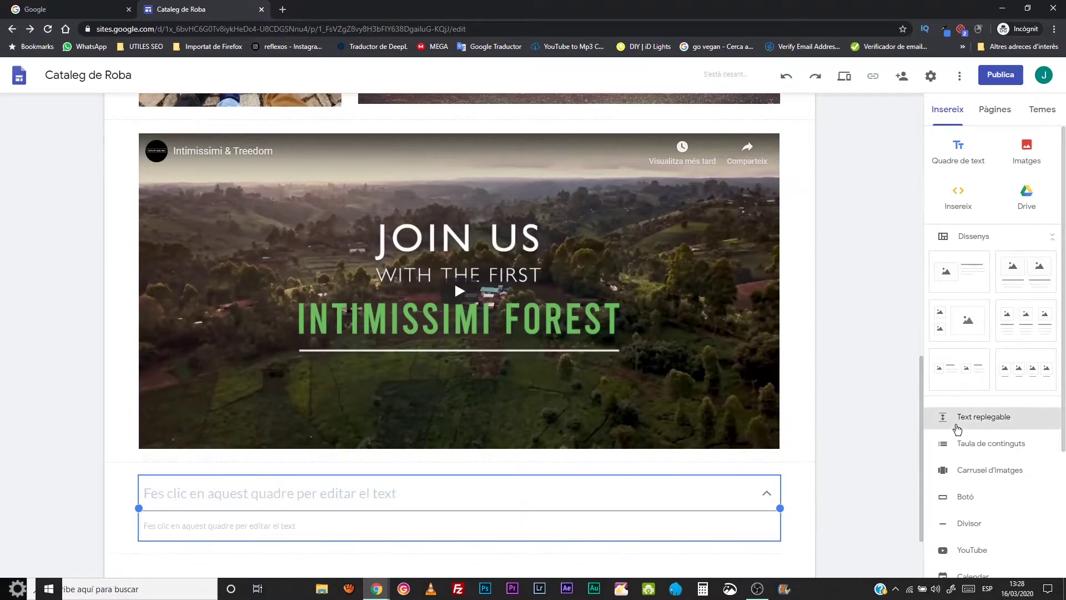
left_click(328, 409)
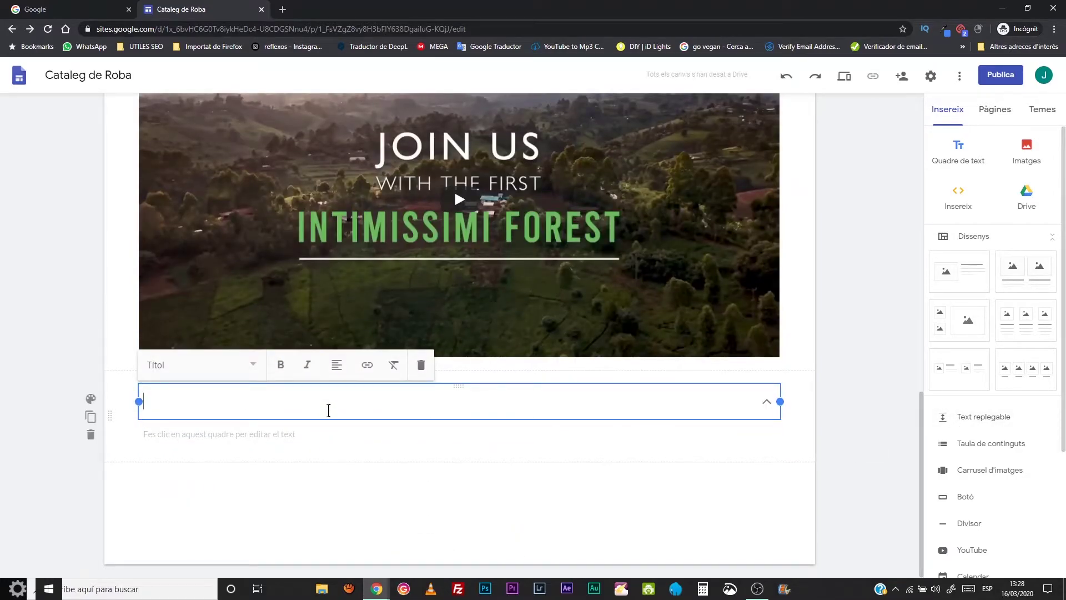
type("Fitxa de")
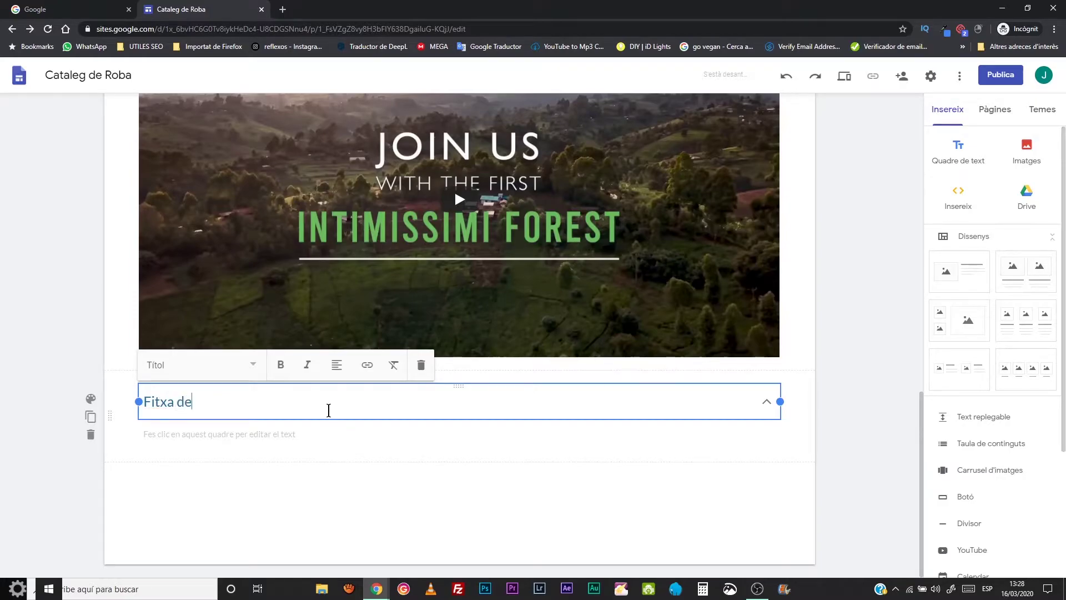
type(" producte")
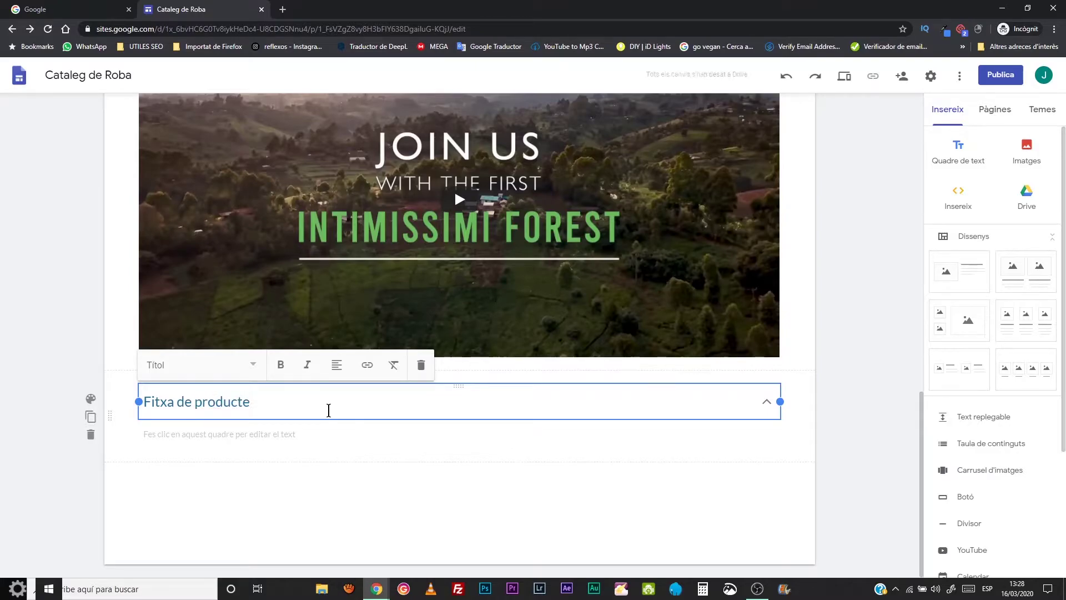
left_click(306, 433)
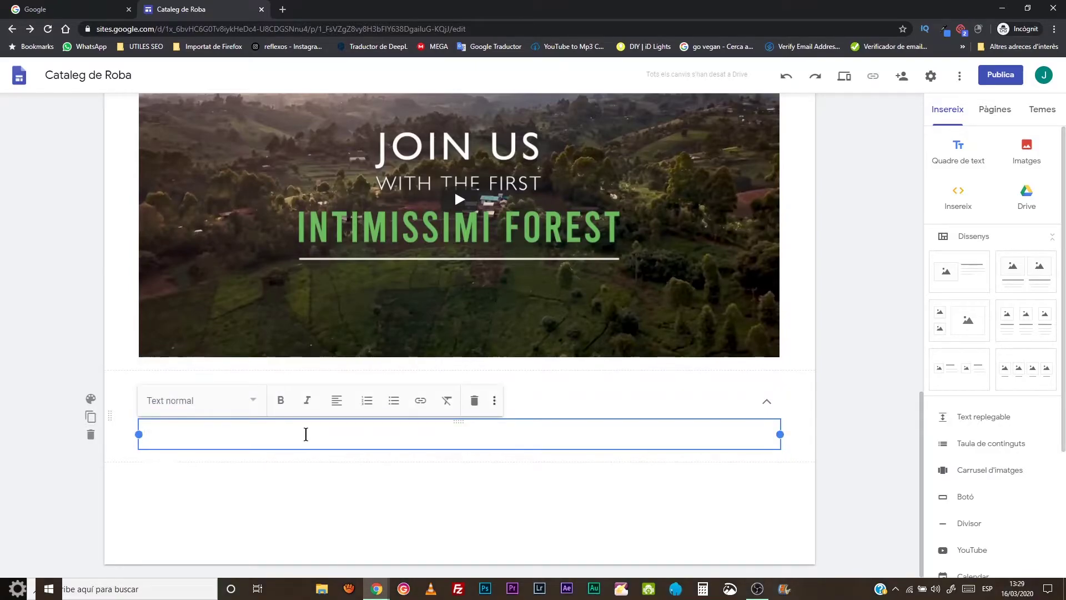
type("Text informatiu")
left_click(564, 499)
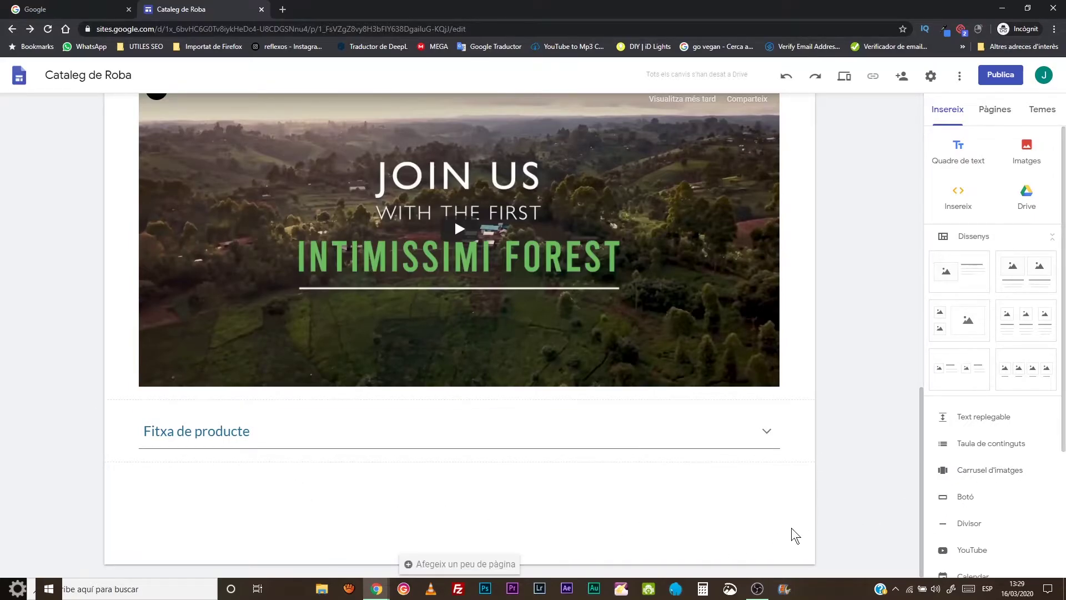
scroll(921, 529, "up", 6)
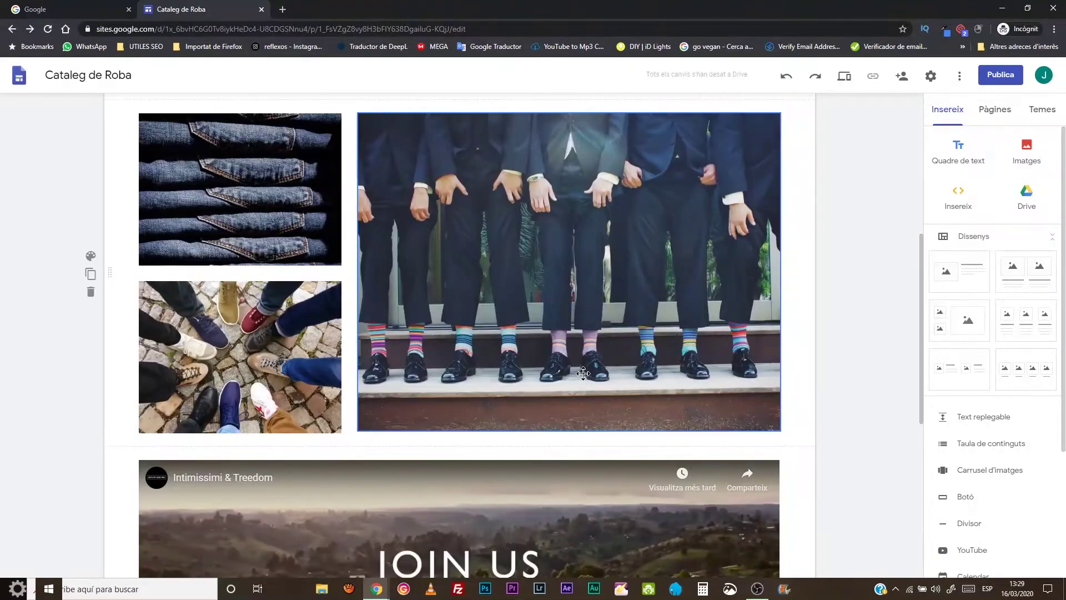
- Go to the Marca 1 page from the Sabates menu
scroll(331, 343, "up", 3)
scroll(364, 391, "up", 3)
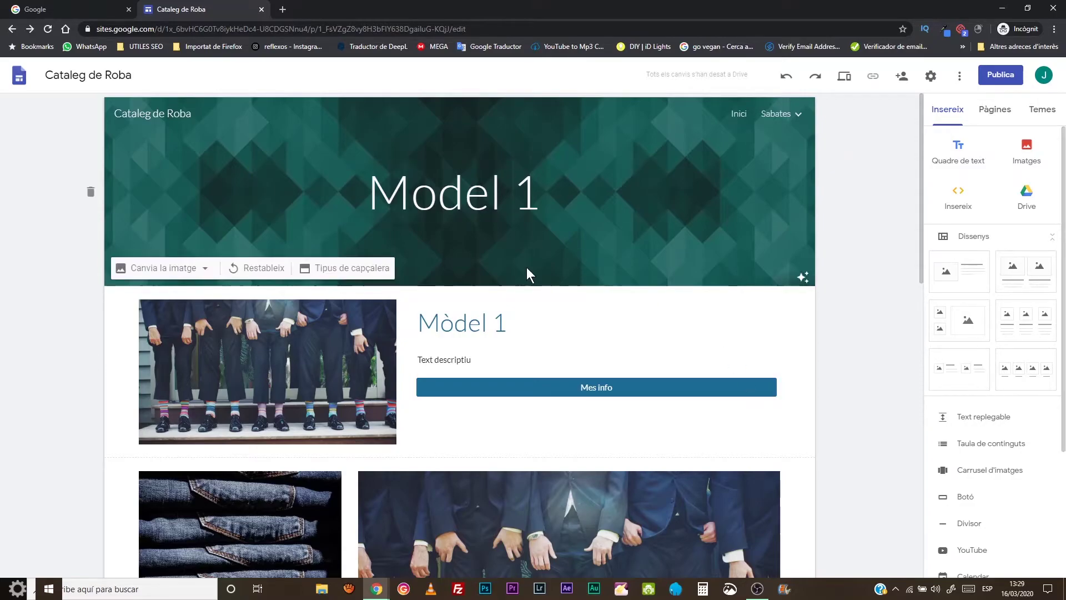
mouse_move(758, 111)
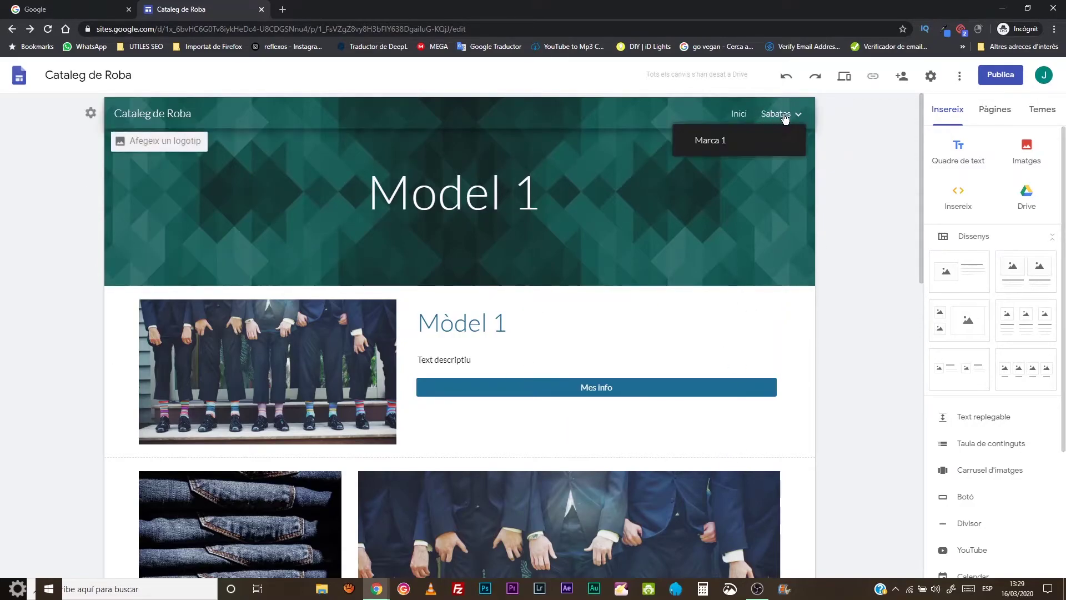
left_click(716, 142)
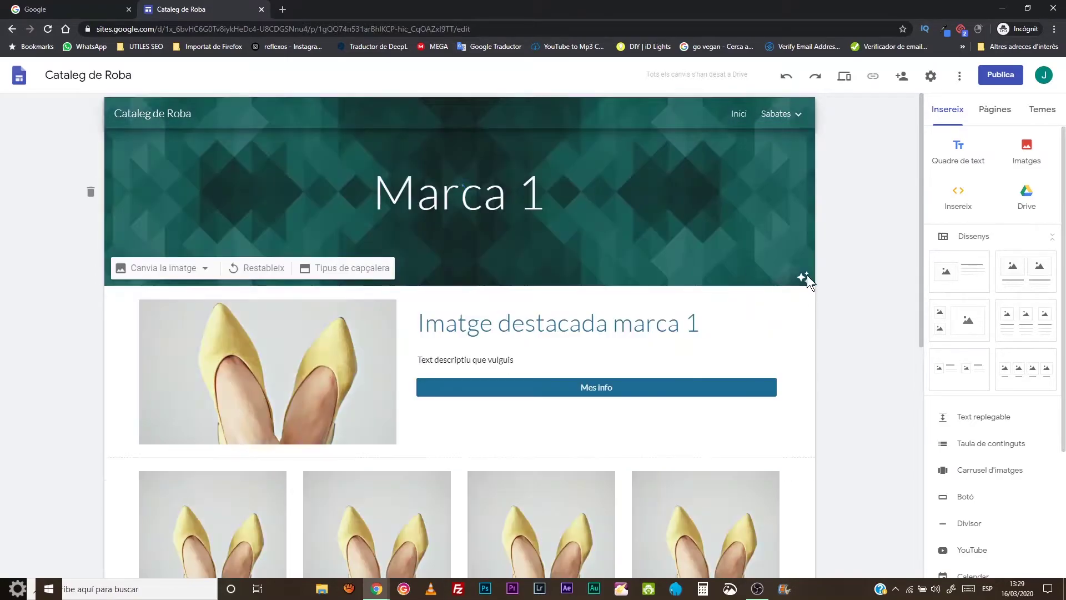
- Link the Model Samara shoe image to the Model 1 page using Ctrl+K
scroll(838, 264, "down", 3)
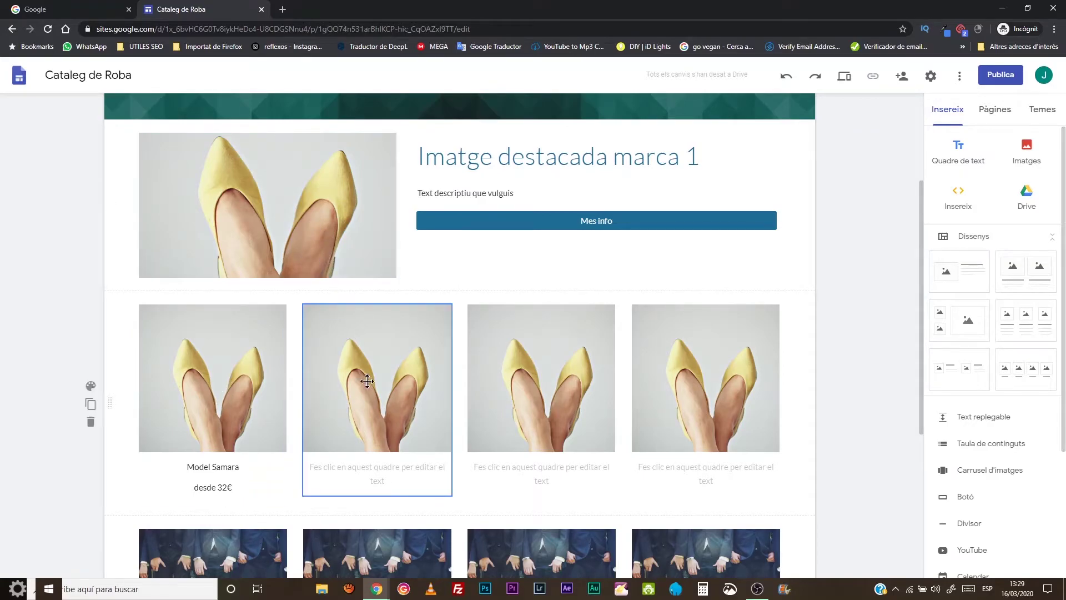
scroll(367, 389, "down", 4)
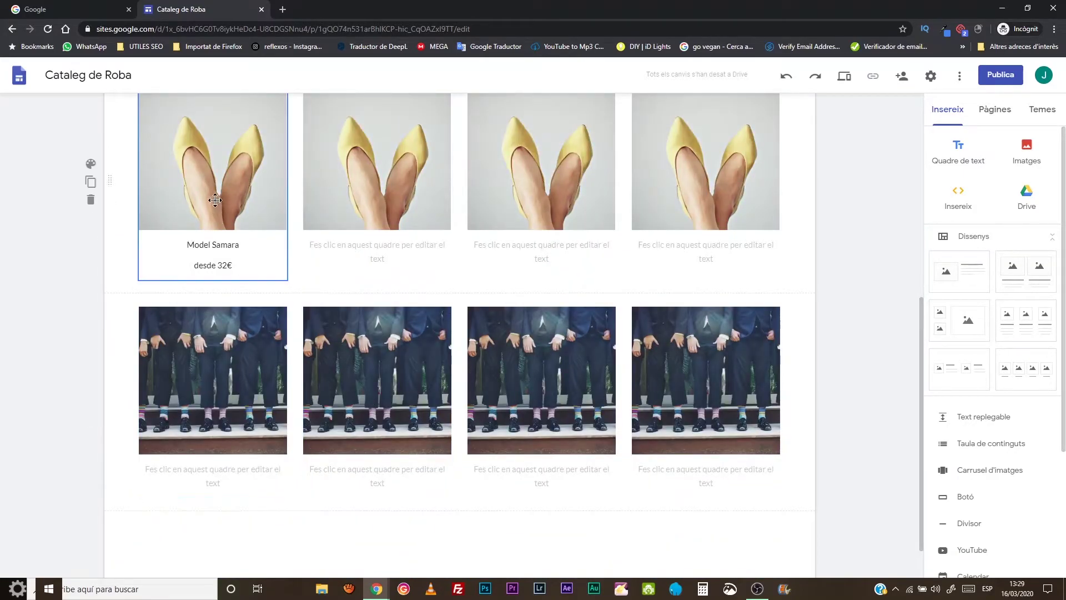
left_click(275, 199)
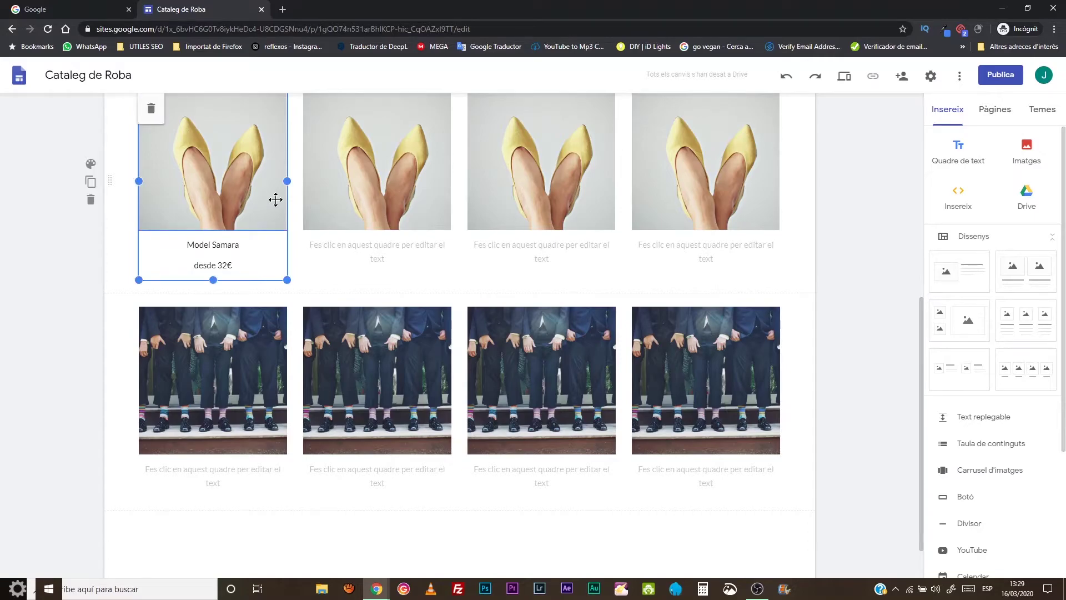
scroll(276, 200, "up", 2)
left_click(281, 210)
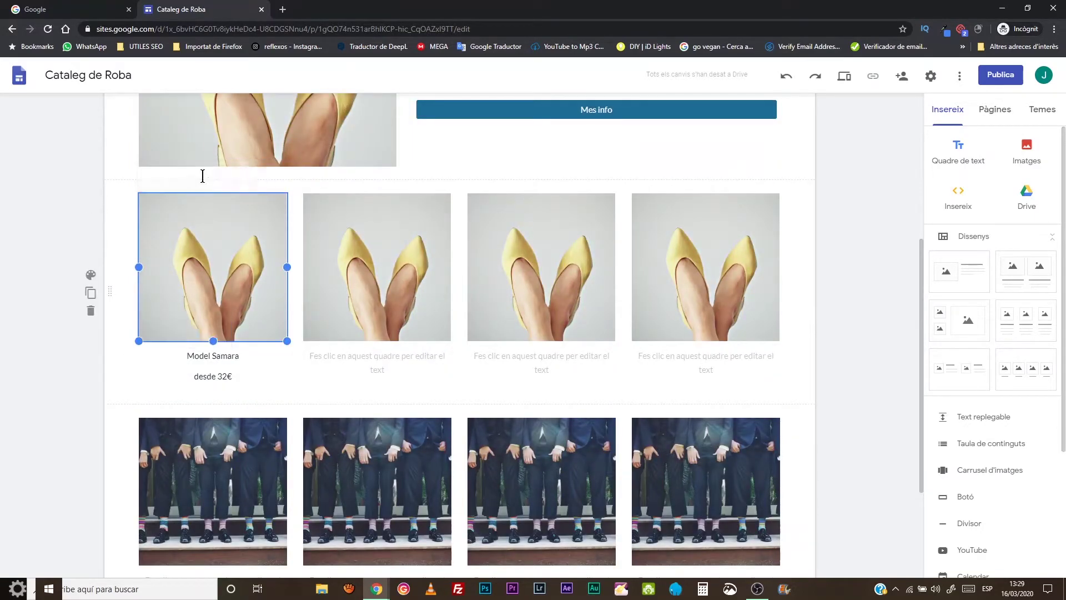
key("ctrl+k")
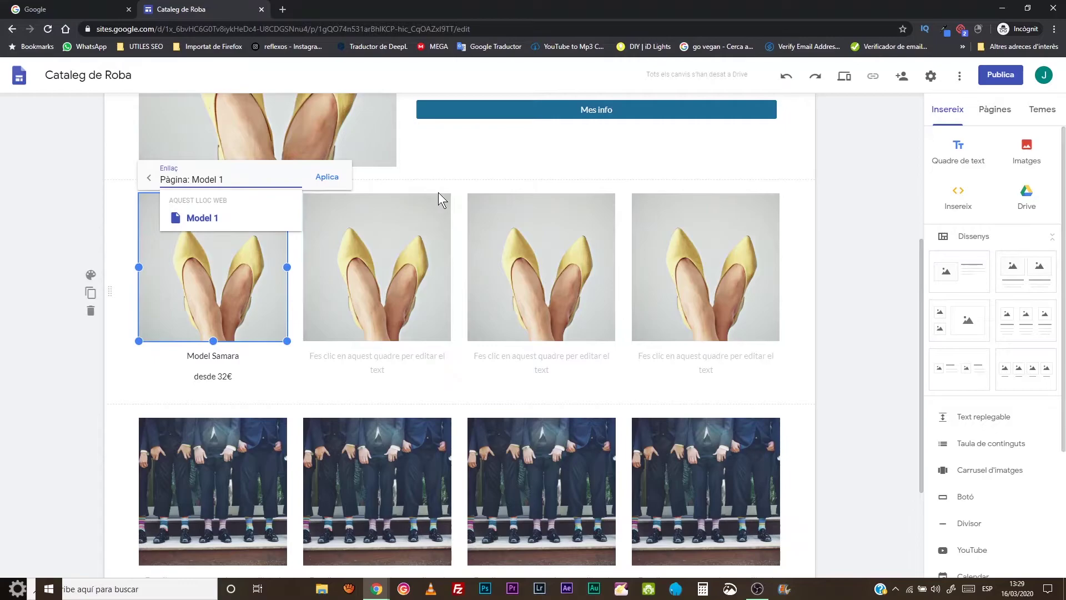
left_click(438, 187)
scroll(842, 252, "up", 5)
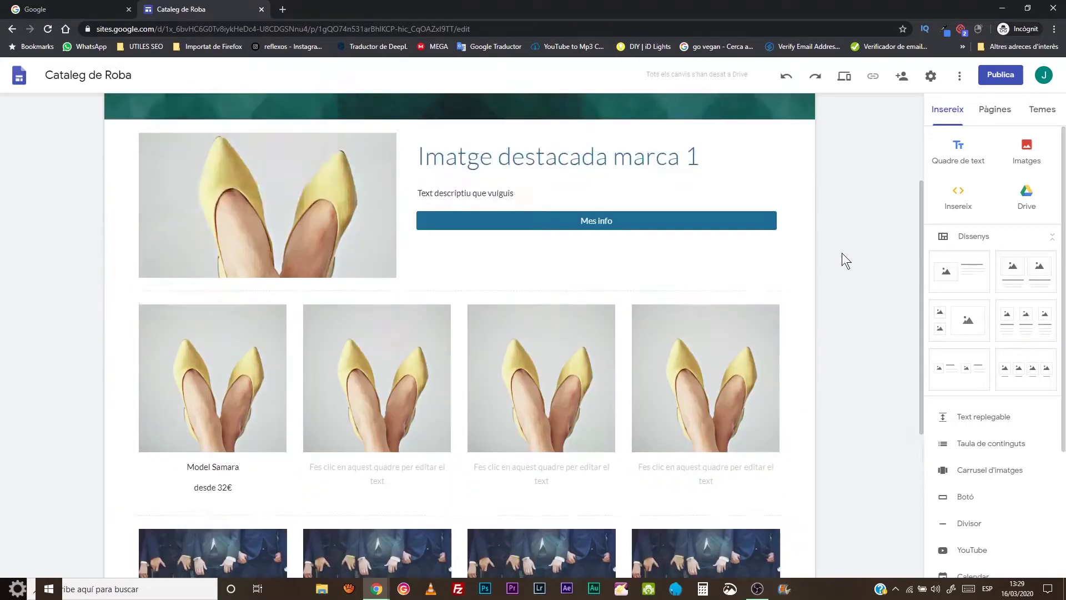
- Preview the site and follow the Model Samara image's link to Model 1
left_click(844, 76)
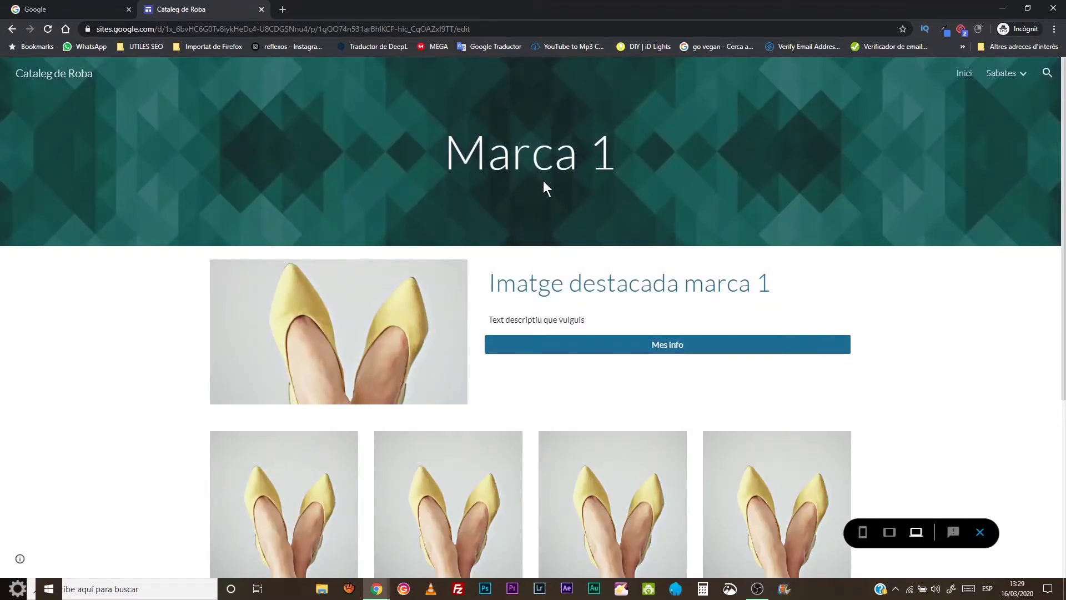
scroll(542, 185, "down", 4)
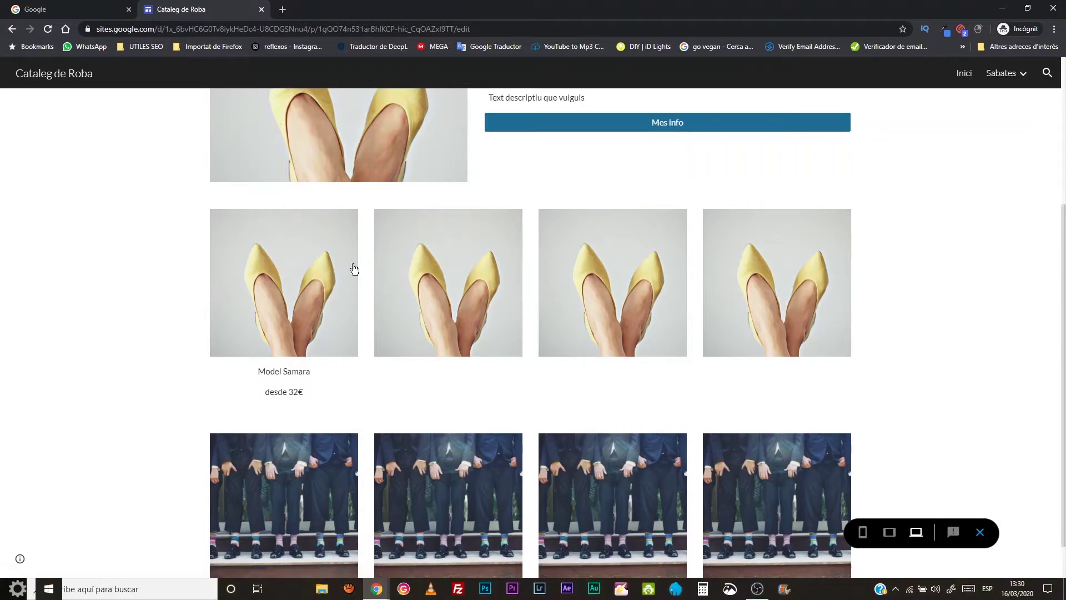
left_click(316, 269)
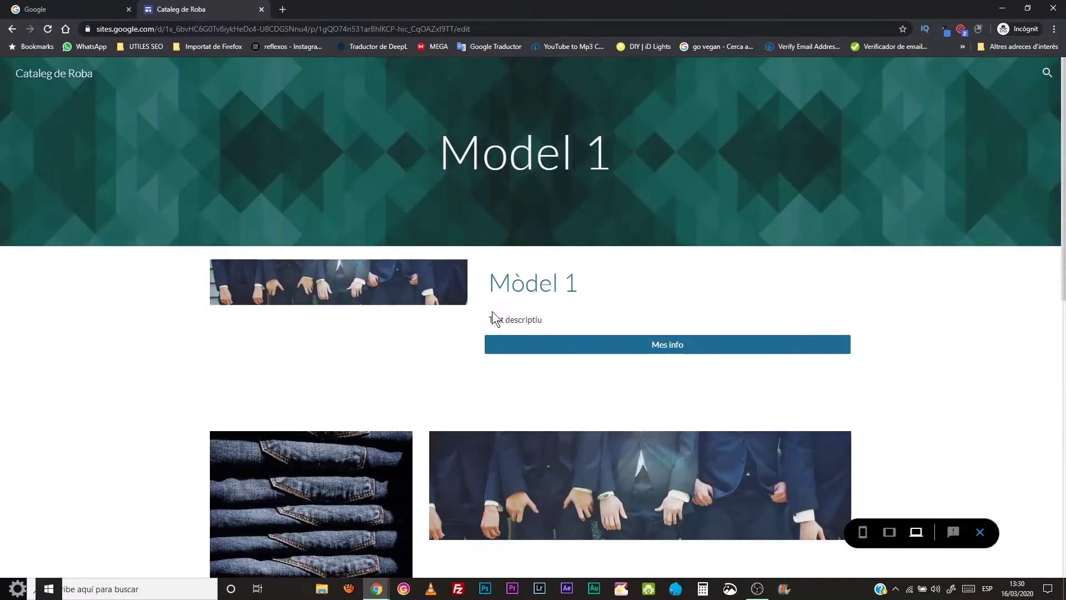
- Scroll through the previewed pages, ending on the Inici home page
scroll(535, 292, "down", 10)
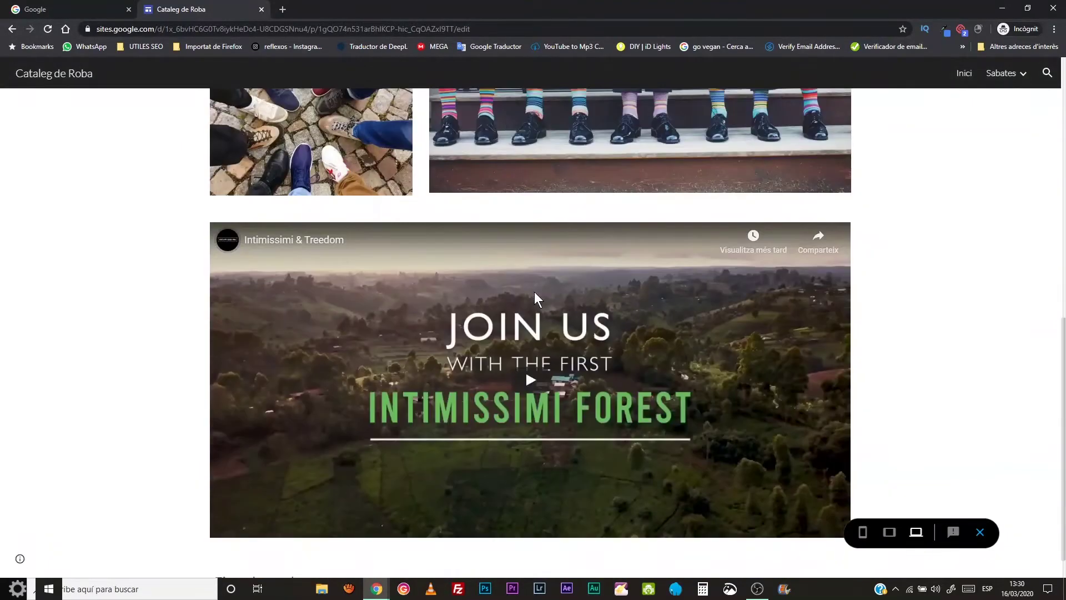
scroll(535, 298, "up", 7)
scroll(535, 298, "up", 4)
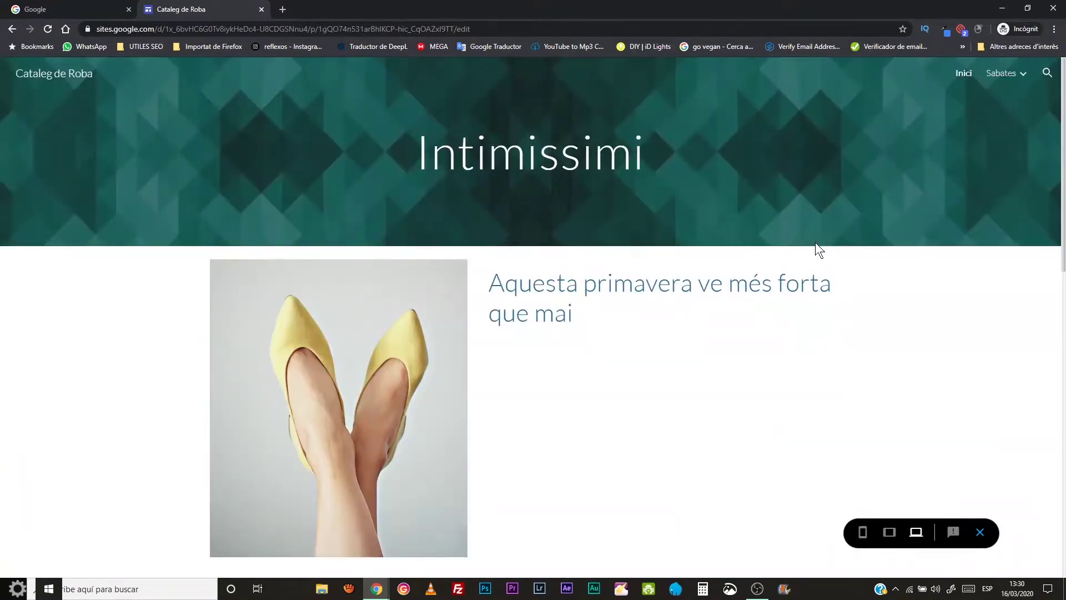
scroll(511, 262, "down", 4)
scroll(510, 264, "down", 9)
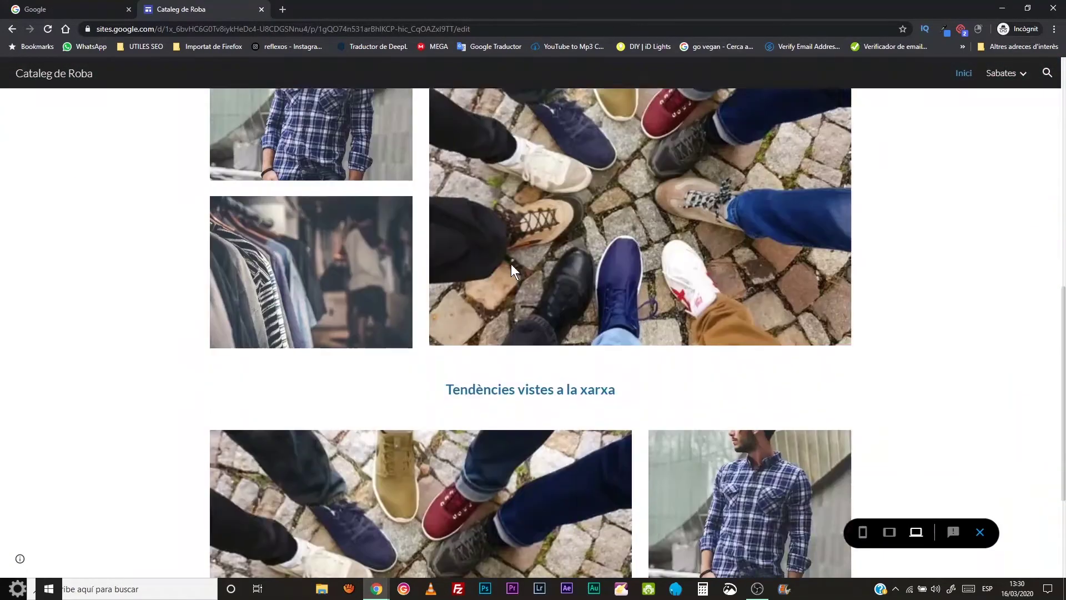
scroll(511, 264, "up", 8)
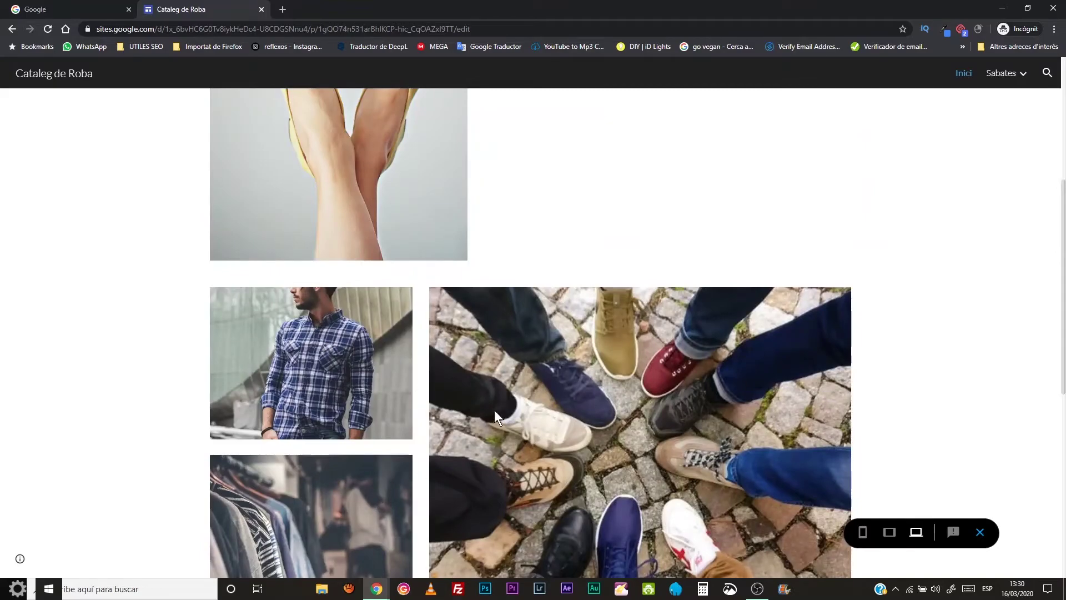
scroll(496, 410, "down", 6)
scroll(485, 443, "down", 2)
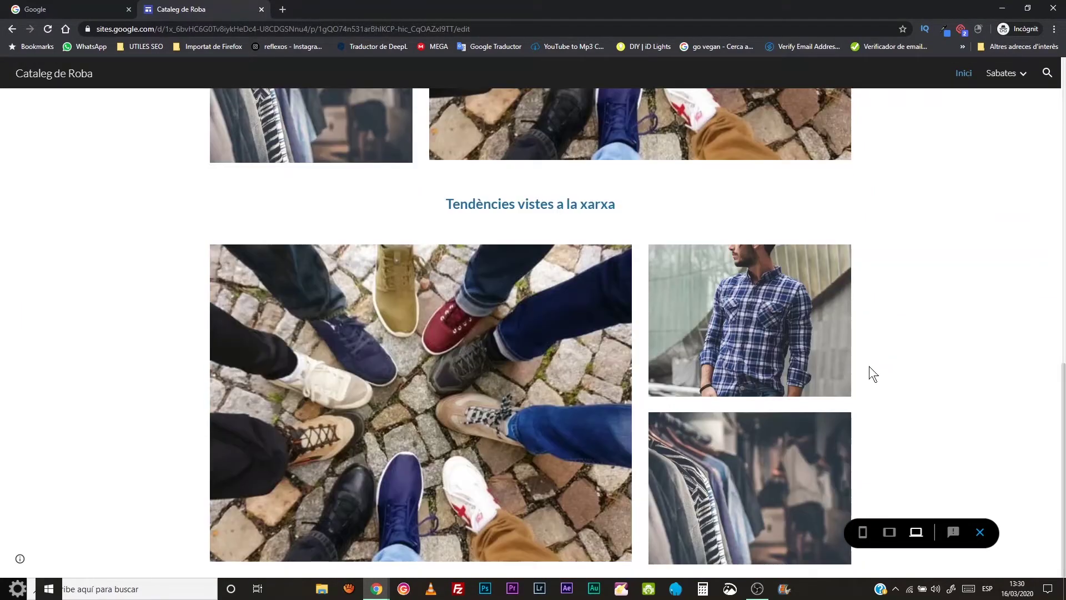
- Back in the editor, link the home page's plaid-shirt photo to Marca 1
left_click(981, 533)
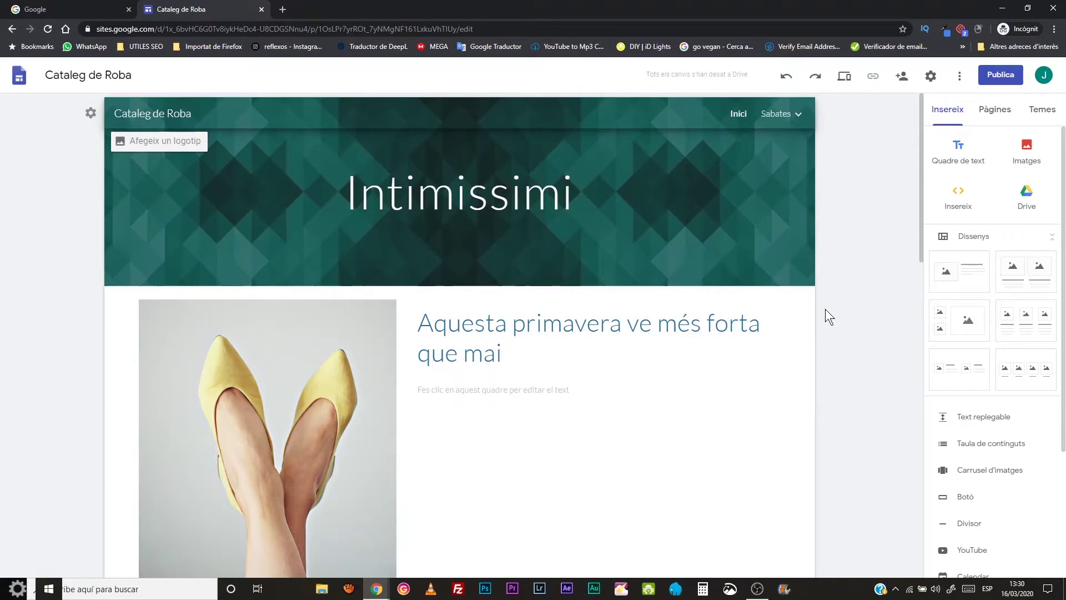
left_click(736, 114)
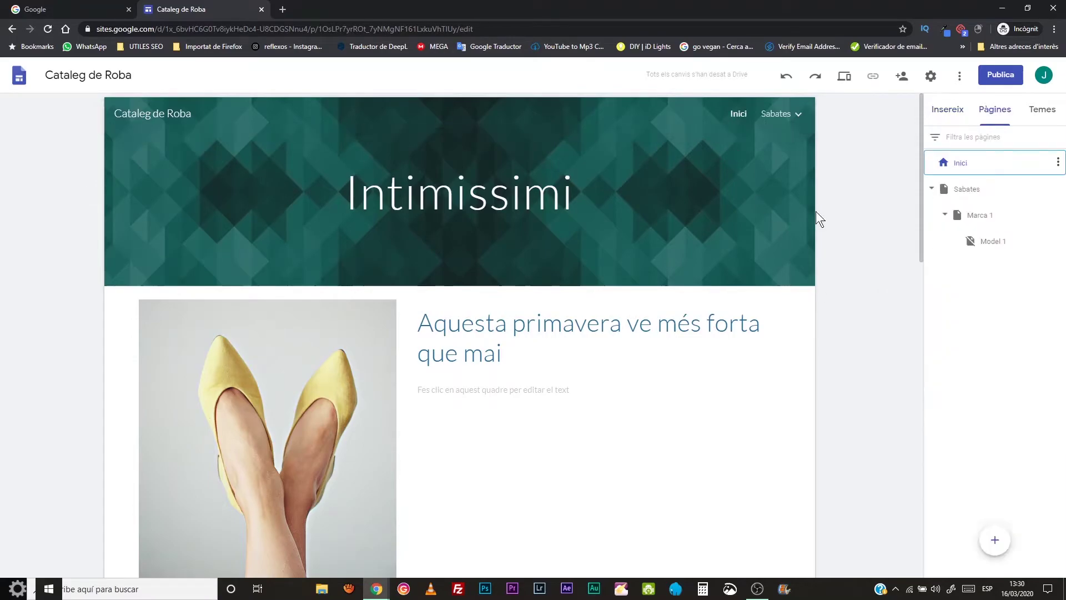
scroll(486, 322, "down", 15)
scroll(485, 322, "up", 12)
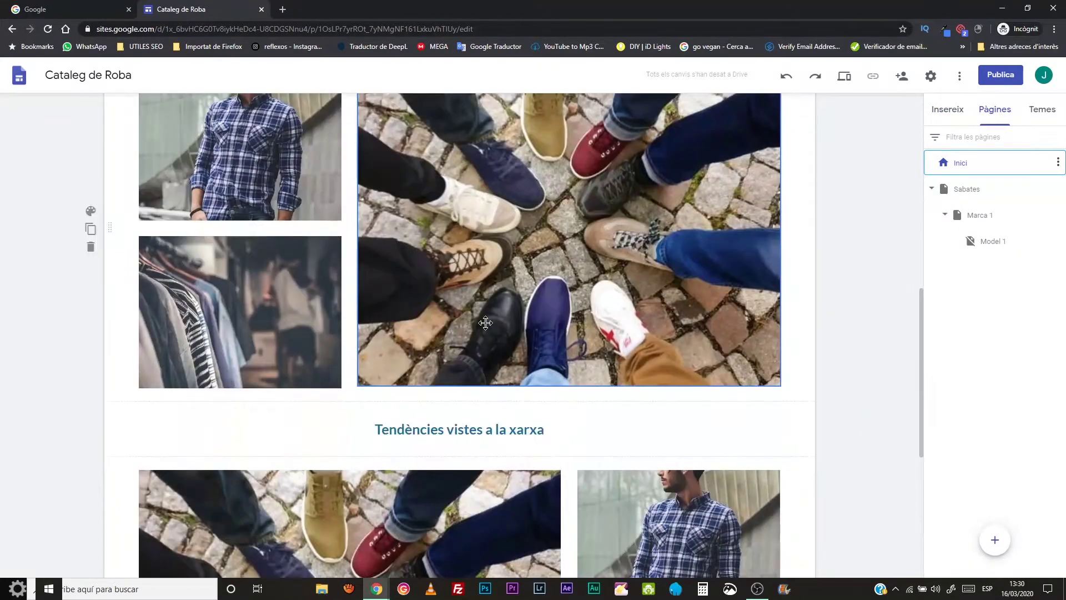
scroll(486, 323, "up", 4)
scroll(485, 323, "down", 3)
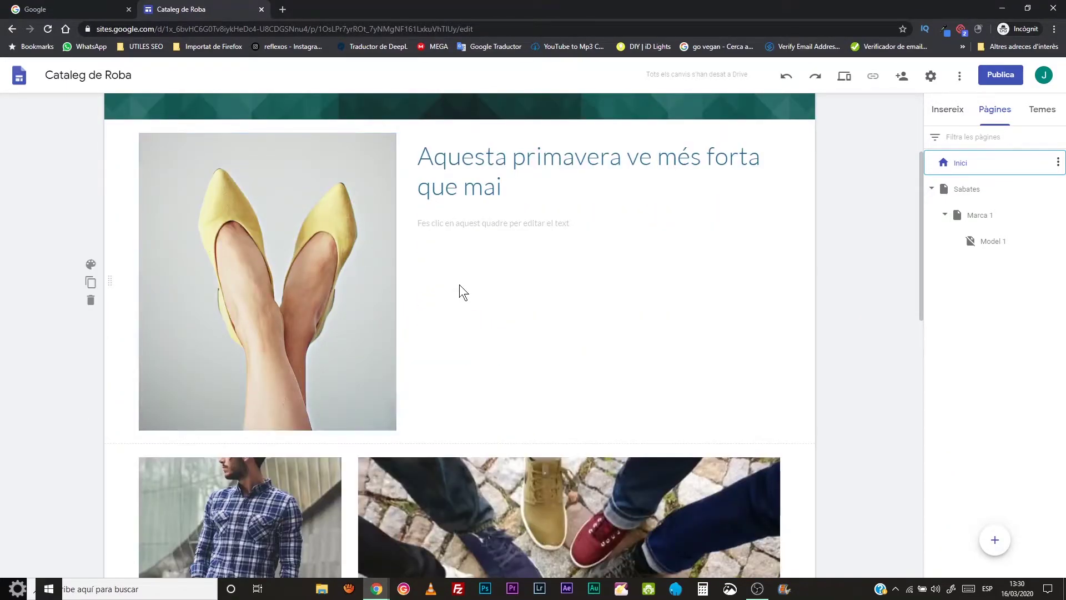
scroll(387, 301, "down", 3)
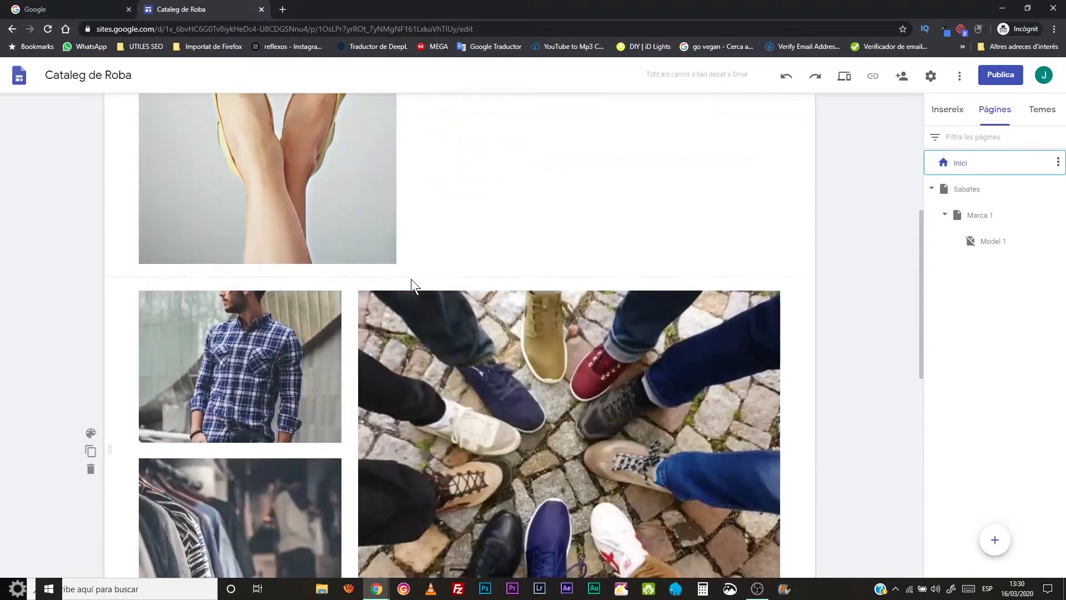
scroll(409, 280, "up", 4)
scroll(400, 382, "down", 6)
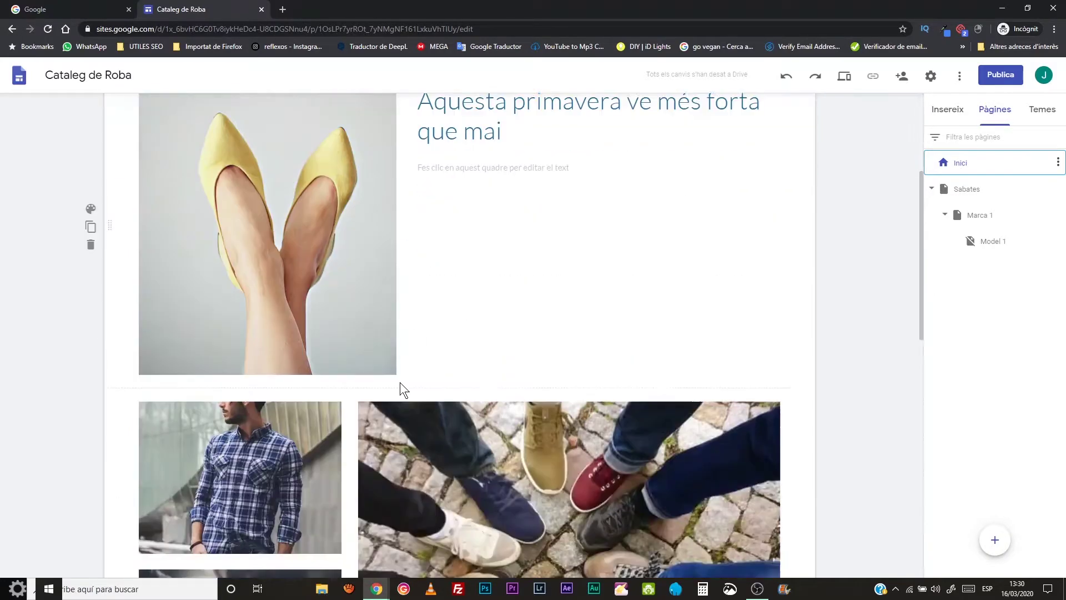
left_click(218, 254)
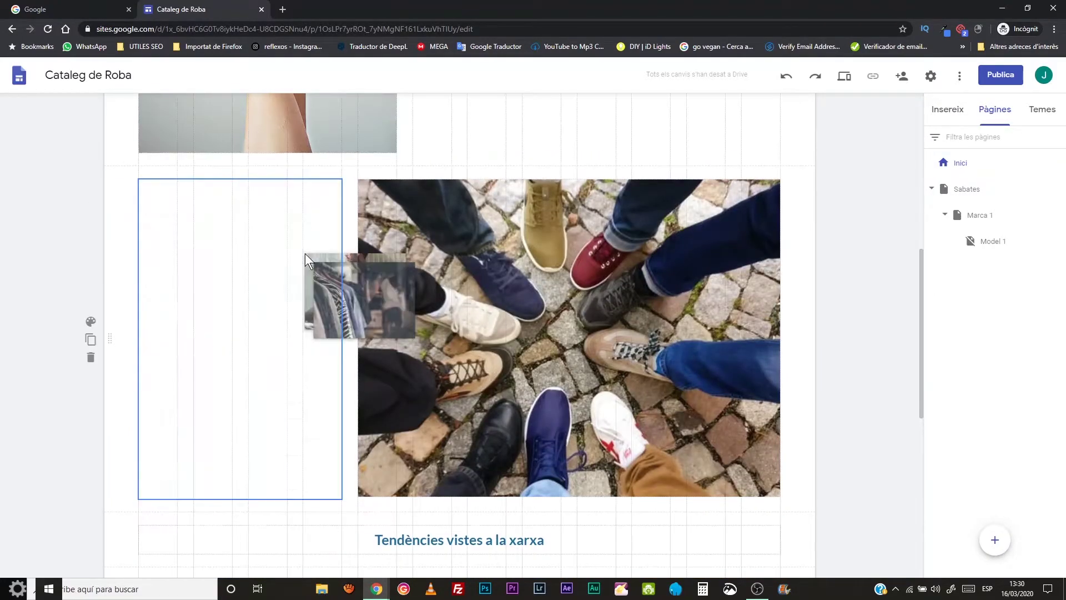
left_click(336, 230)
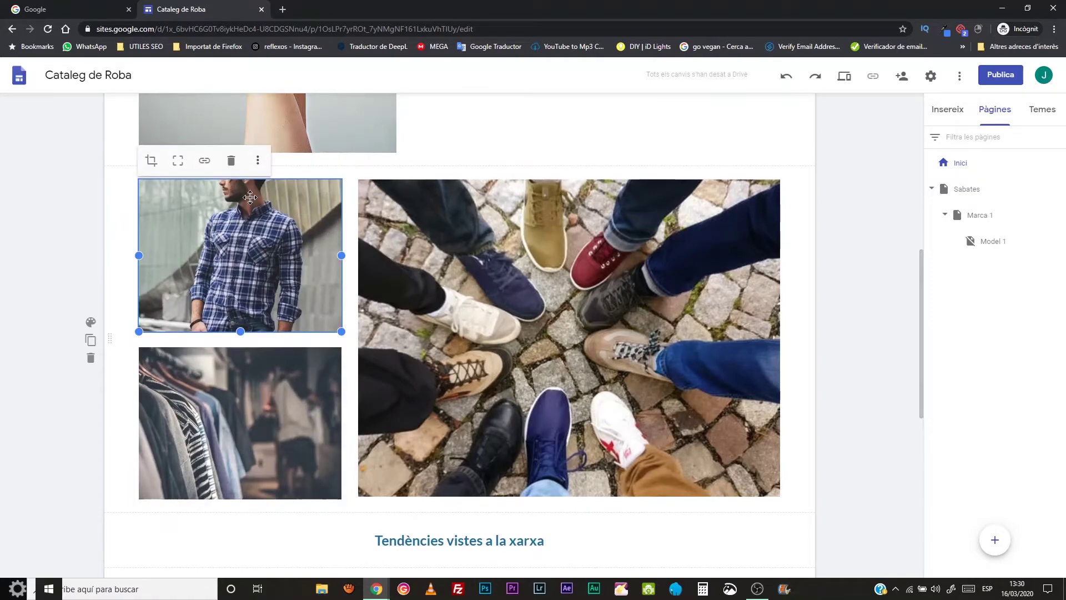
left_click(205, 162)
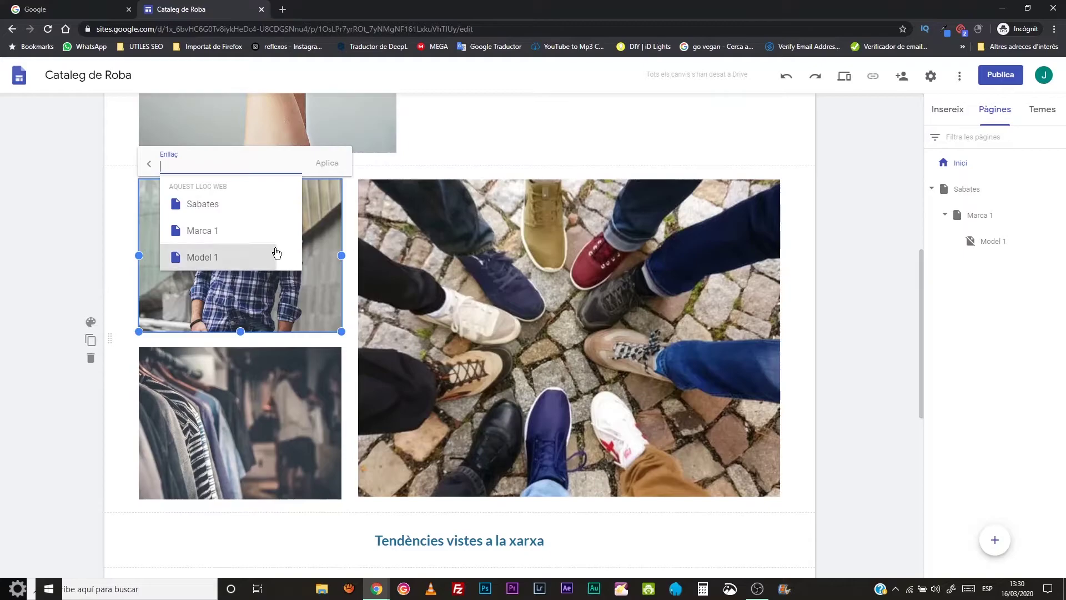
left_click(216, 239)
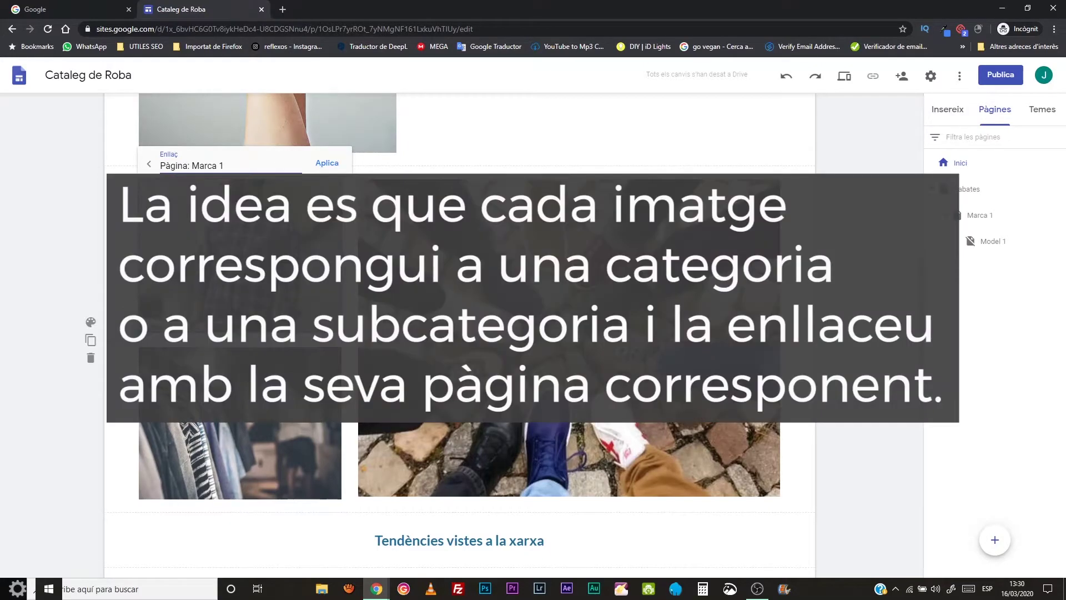
- Link the clothes-rack photo to the Marca 1 page
scroll(216, 239, "up", 10)
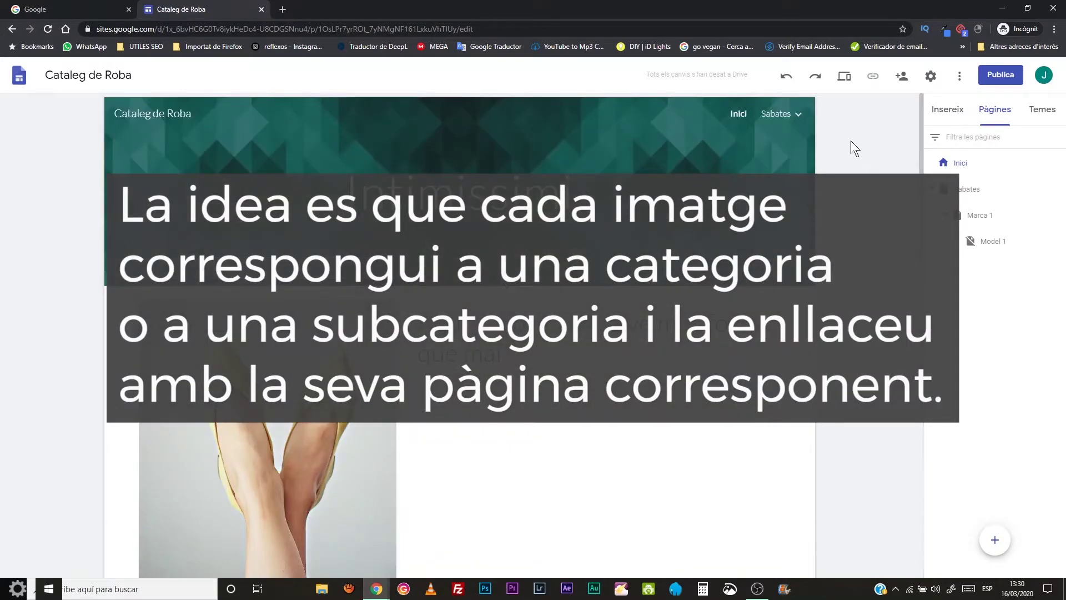
left_click(777, 114)
scroll(345, 254, "down", 10)
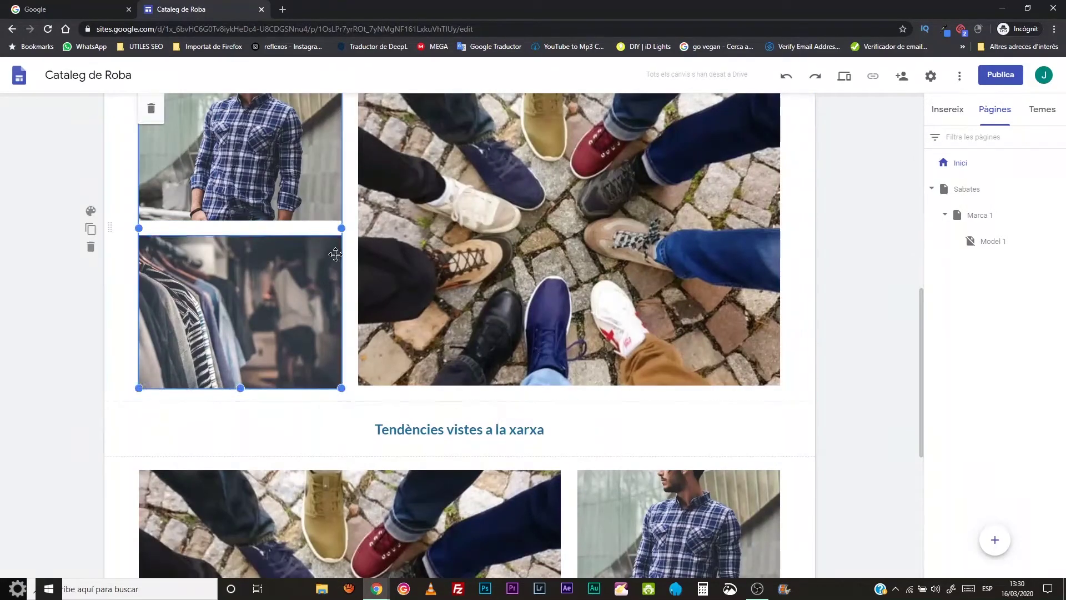
double_click(338, 256)
left_click(279, 218)
left_click(206, 218)
left_click(203, 283)
left_click(329, 221)
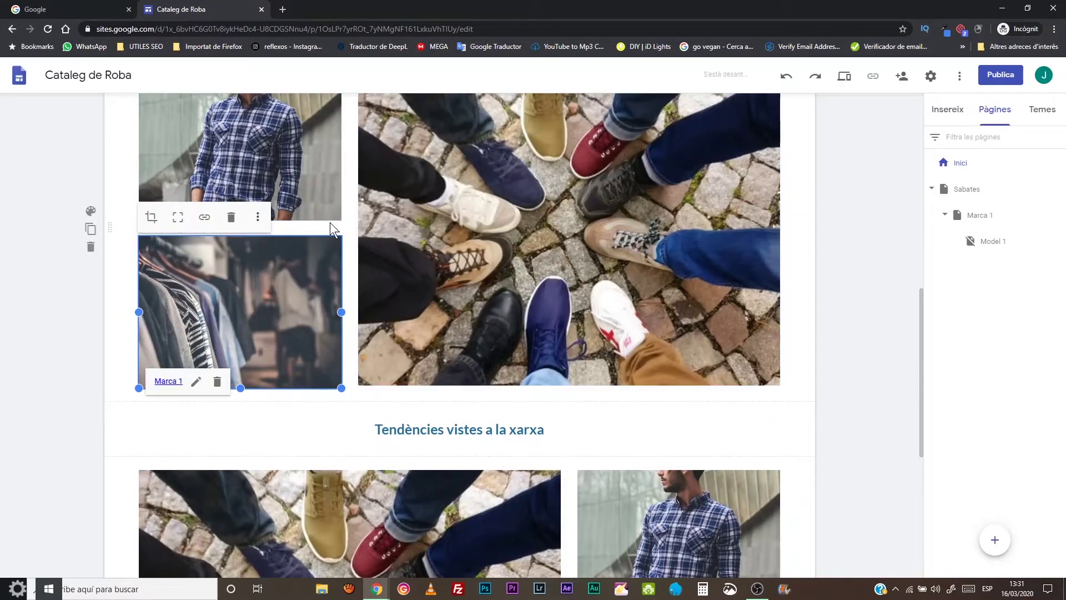
- Link the big shoes photo to the Sabates page
scroll(329, 224, "up", 3)
left_click(329, 255)
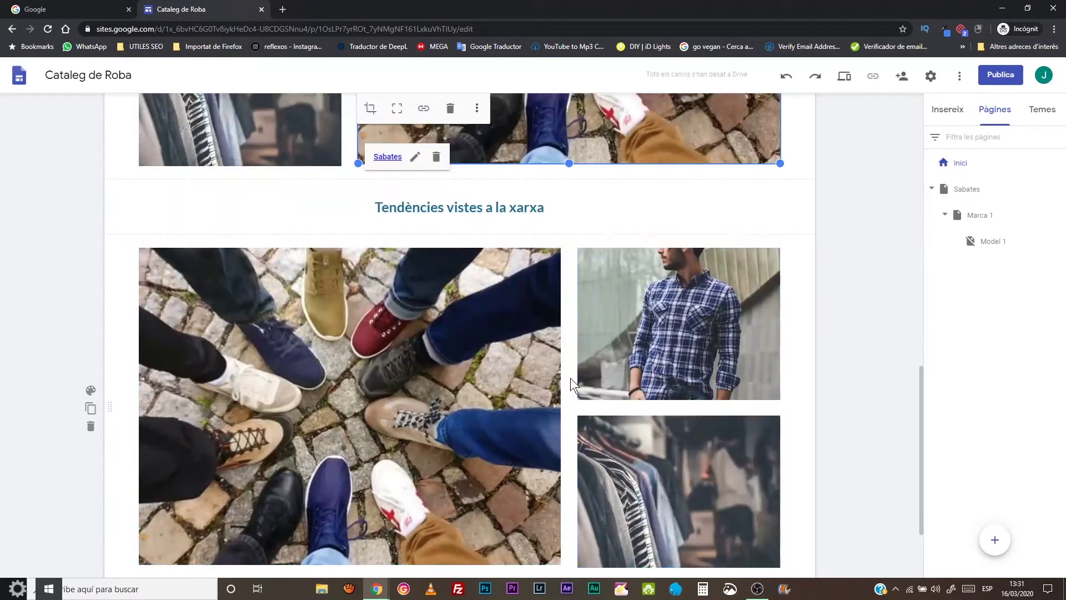
scroll(574, 377, "down", 2)
scroll(679, 329, "up", 8)
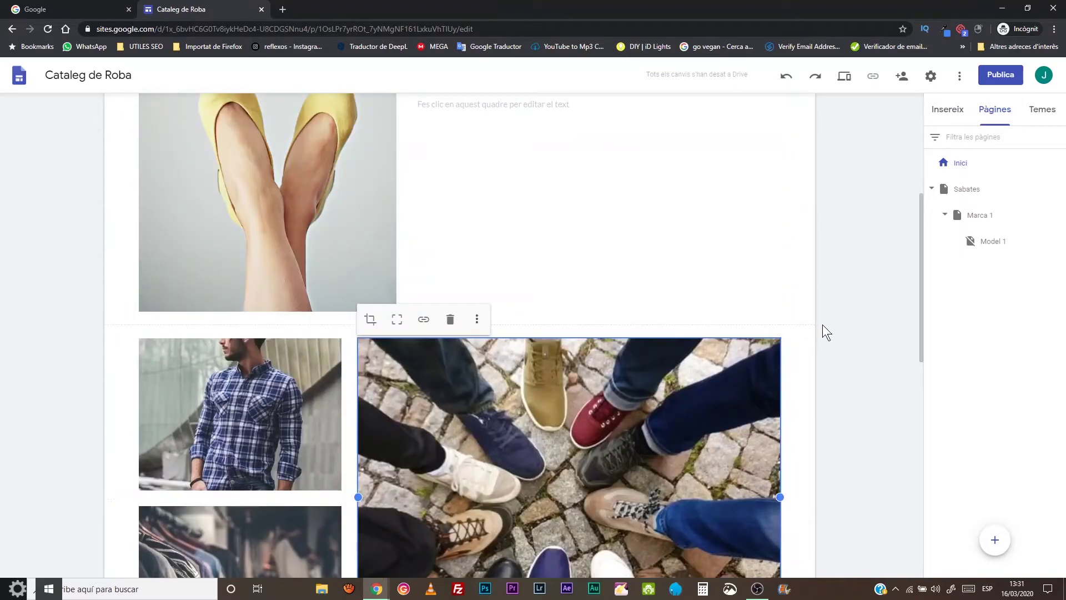
scroll(822, 325, "up", 5)
- On the Sabates page, link the large yellow-shoes photo to Marca 1
left_click(964, 190)
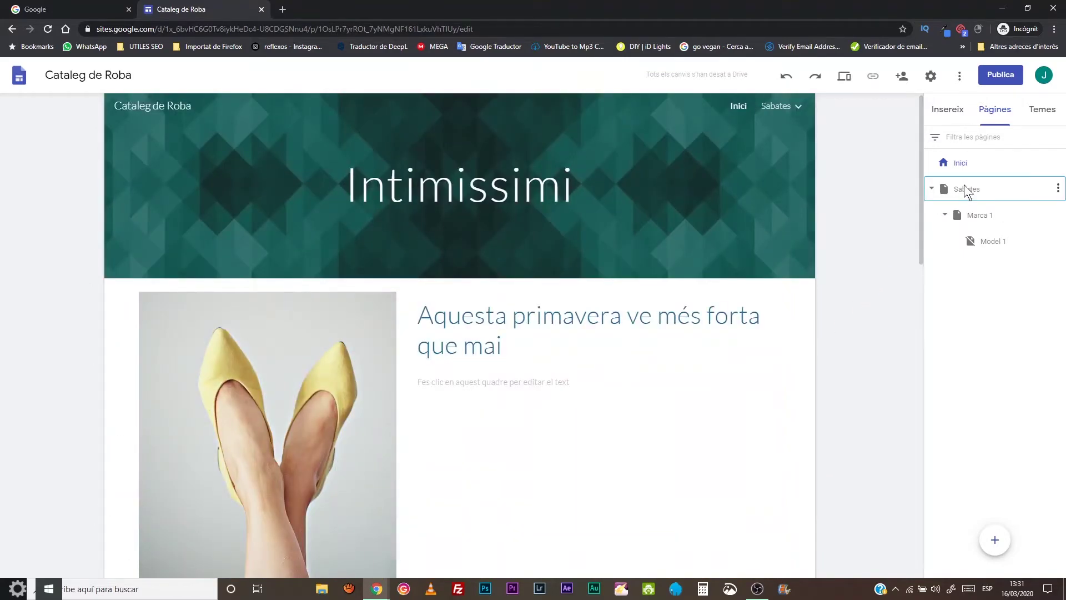
scroll(388, 264, "down", 3)
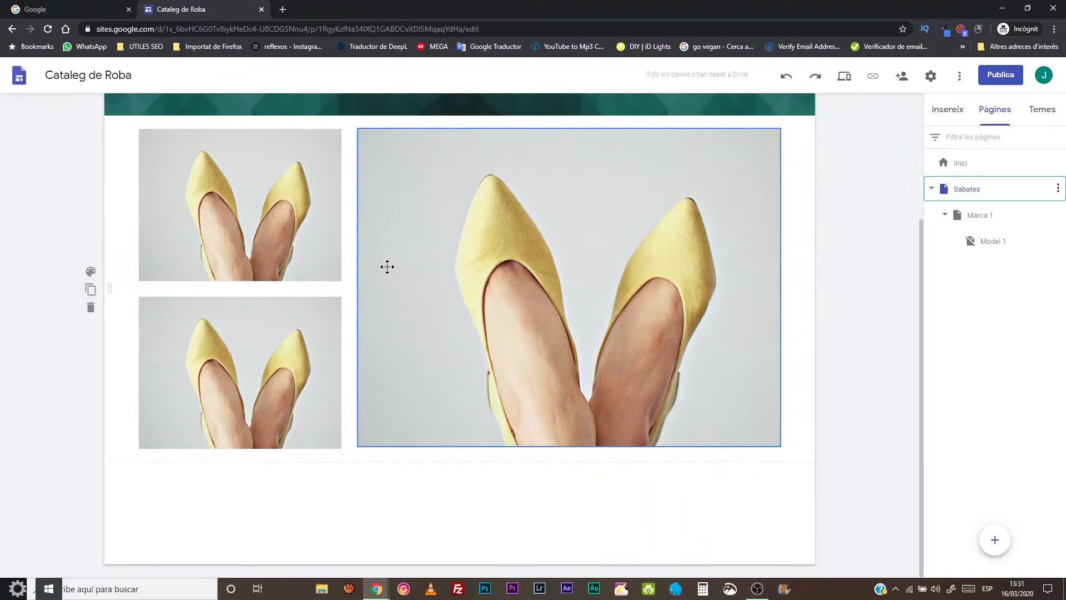
left_click(428, 219)
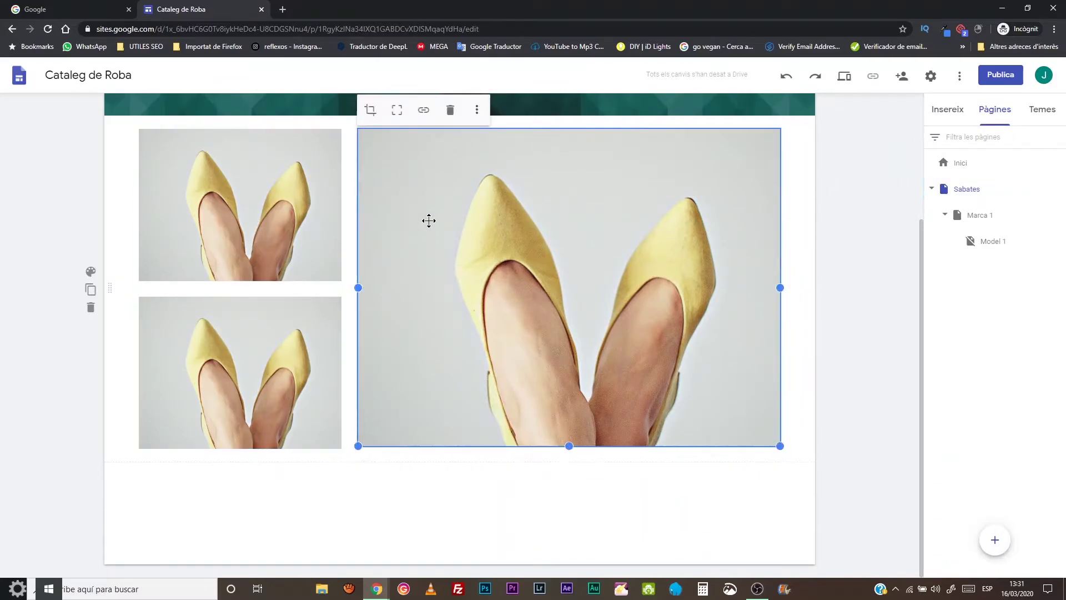
left_click(423, 111)
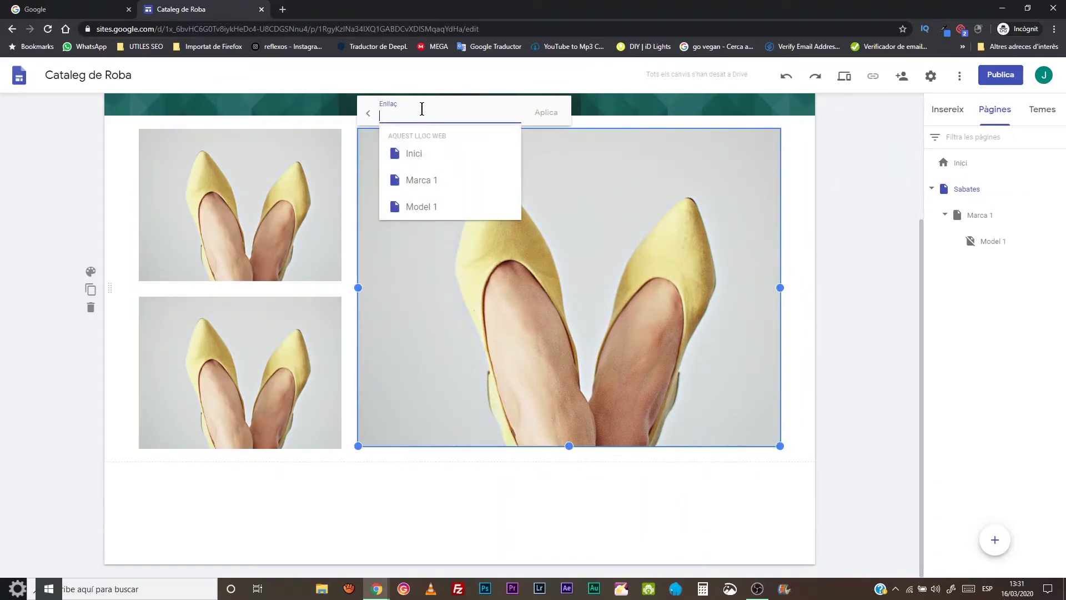
left_click(421, 182)
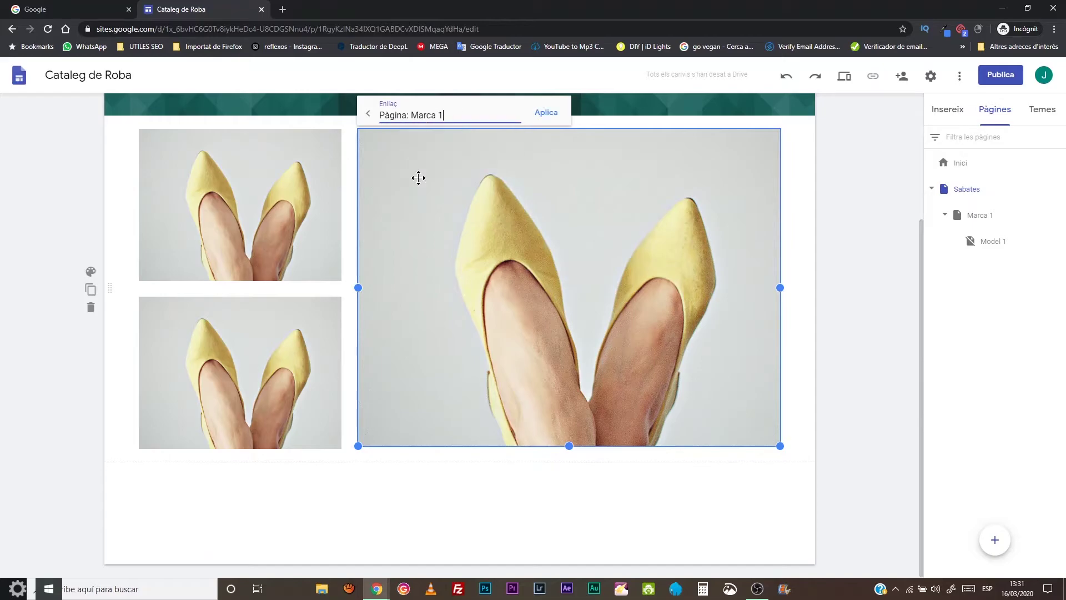
left_click(546, 113)
- Link the top small shoe photo to Marca 1
left_click(301, 223)
left_click(301, 224)
left_click(207, 112)
left_click(231, 179)
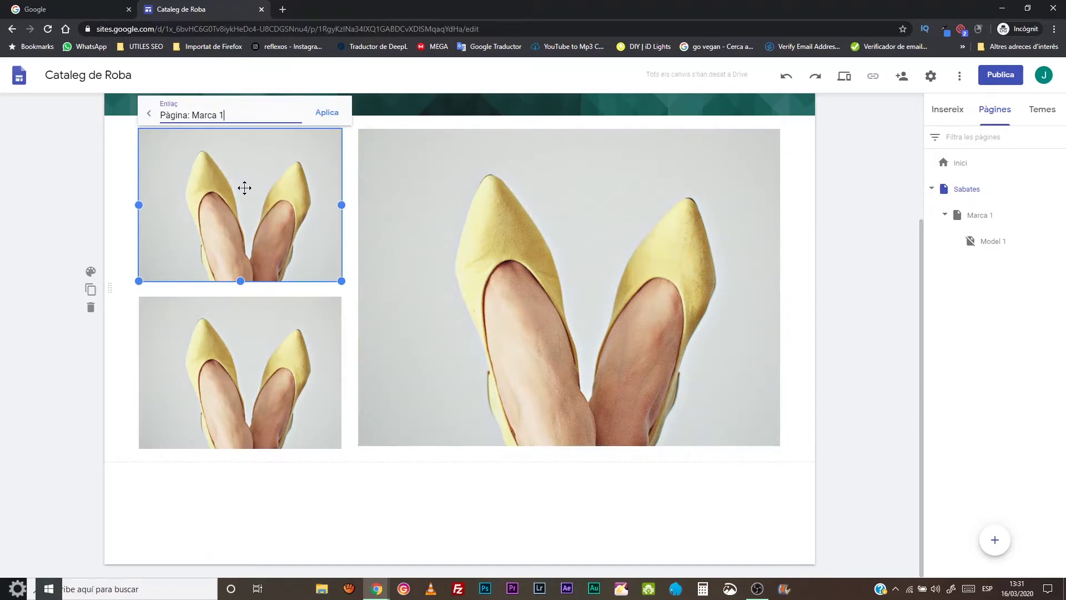
left_click(325, 111)
- Link the bottom small shoe photo to Marca 1, correcting an accidental Model 1 choice
left_click(338, 322)
left_click(205, 277)
left_click(194, 371)
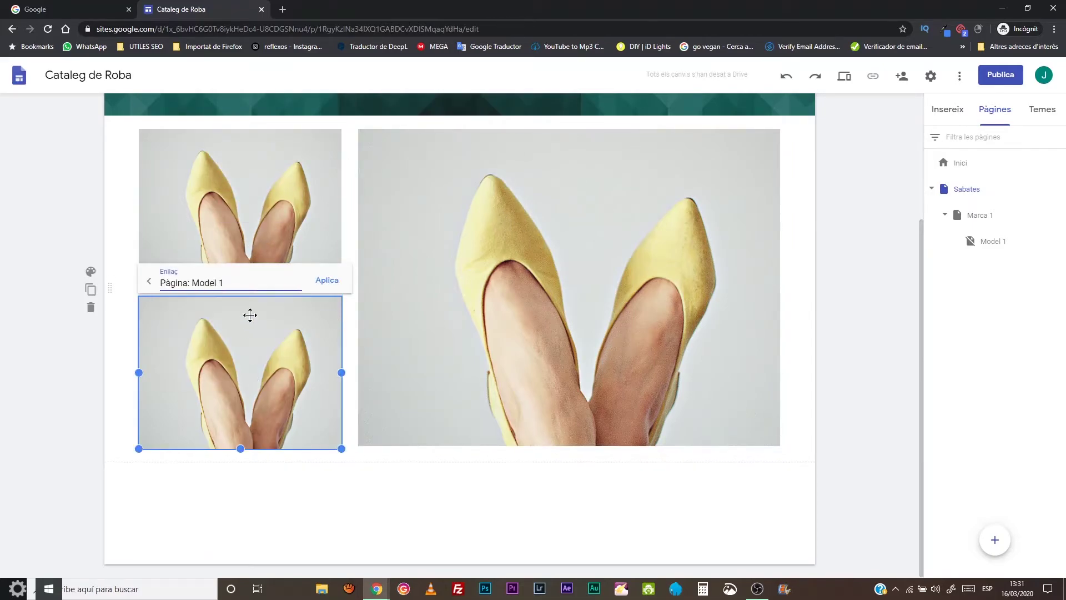
left_click(211, 283)
left_click(200, 347)
left_click(327, 280)
scroll(731, 197, "up", 3)
left_click(852, 263)
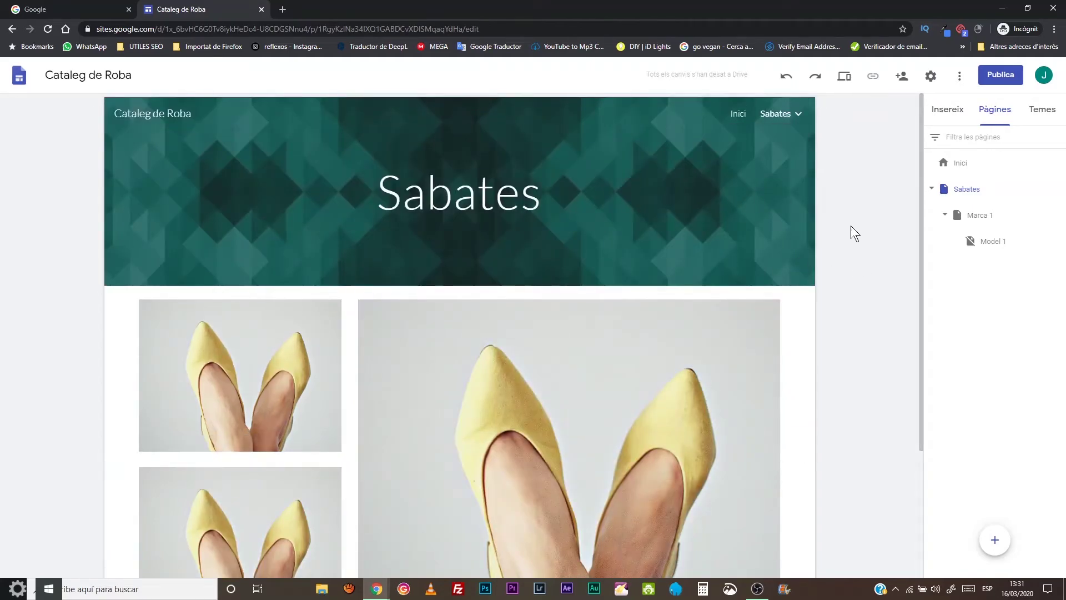
- On the Marca 1 page, link the second shoe photo to Model 1
left_click(977, 216)
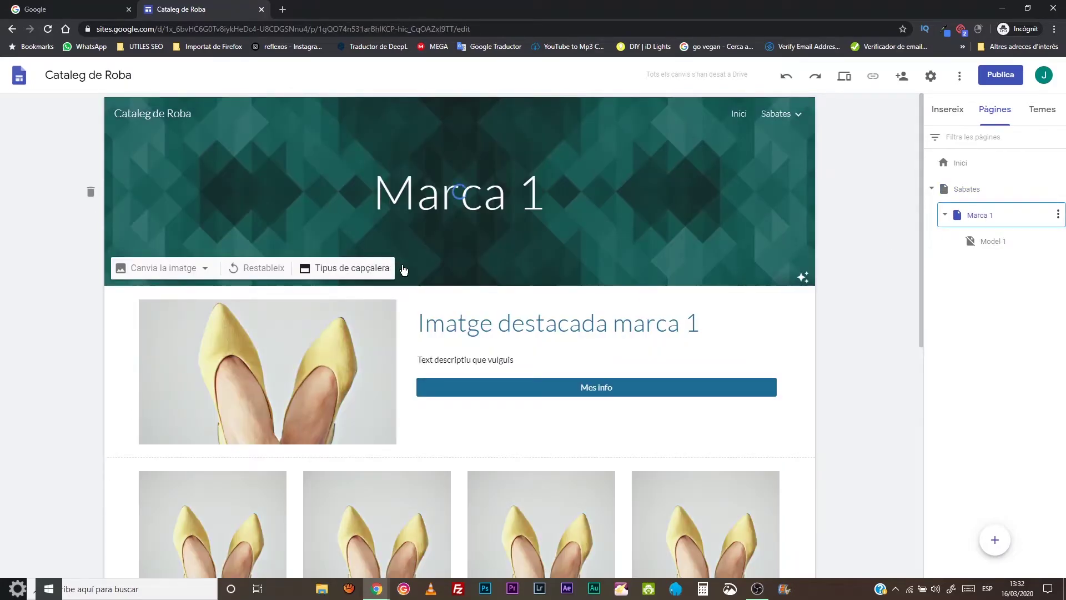
scroll(402, 265, "down", 5)
left_click(280, 299)
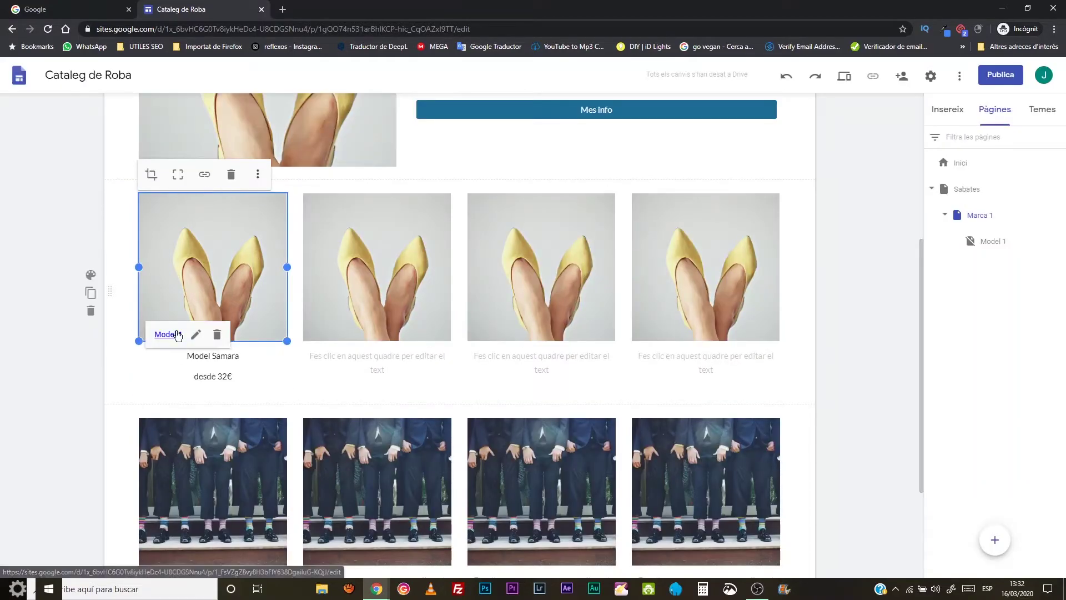
left_click(445, 241)
left_click(368, 176)
left_click(380, 281)
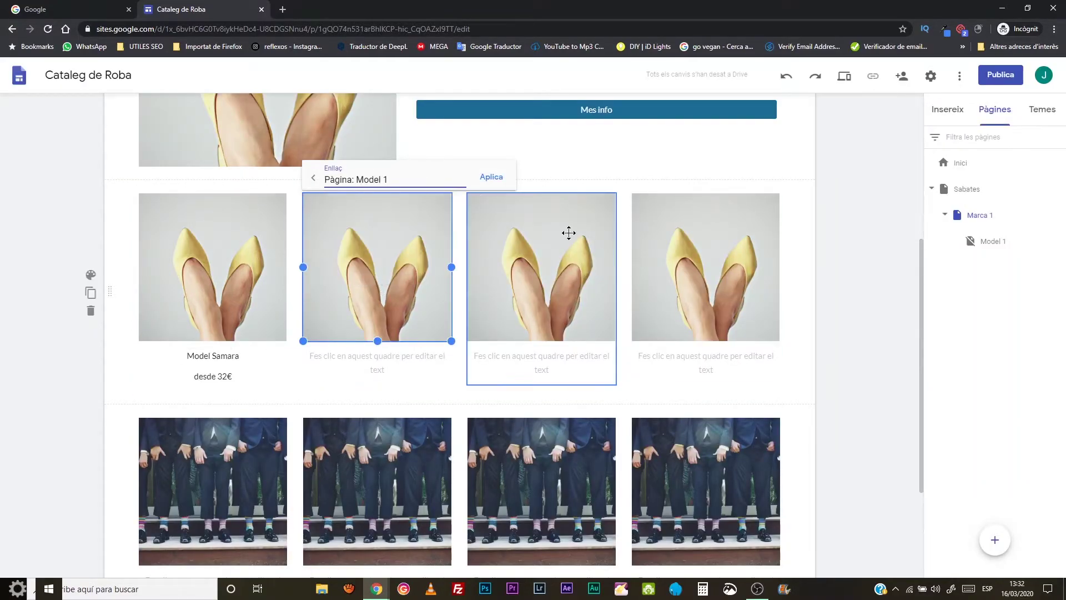
- Link the third and fourth shoe photos to Model 1
left_click(607, 250)
left_click(535, 177)
left_click(538, 272)
left_click(647, 177)
left_click(774, 253)
left_click(698, 177)
left_click(722, 271)
left_click(820, 178)
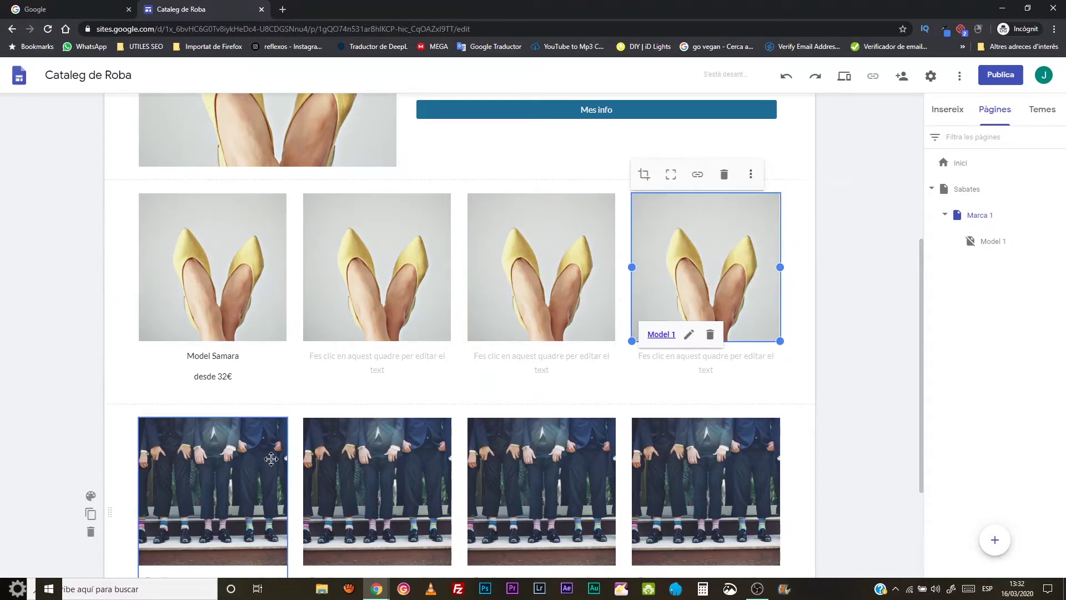
scroll(788, 326, "down", 3)
scroll(915, 312, "up", 8)
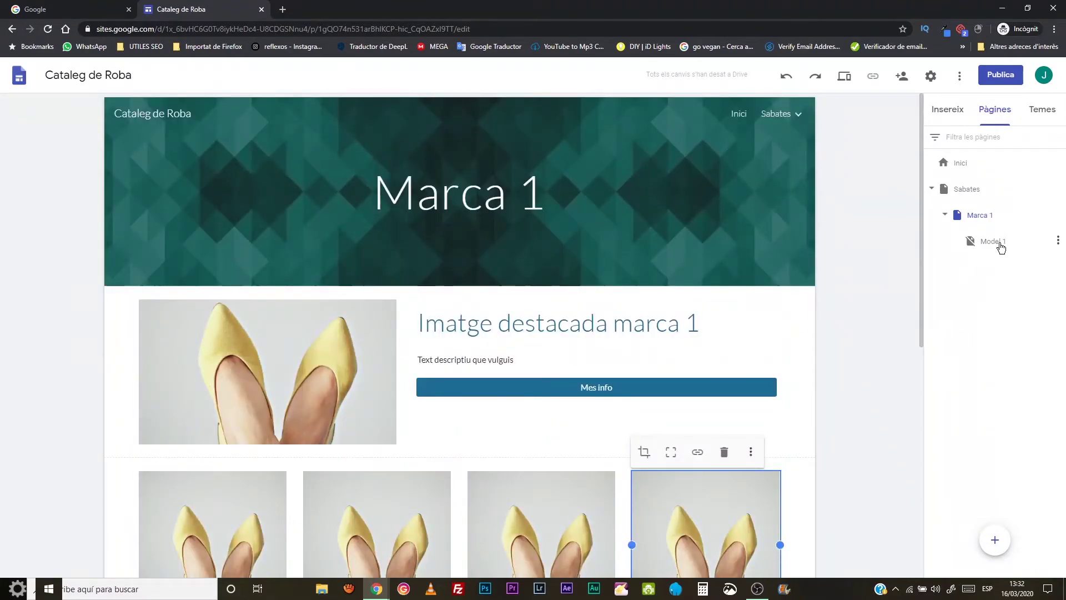
mouse_move(778, 114)
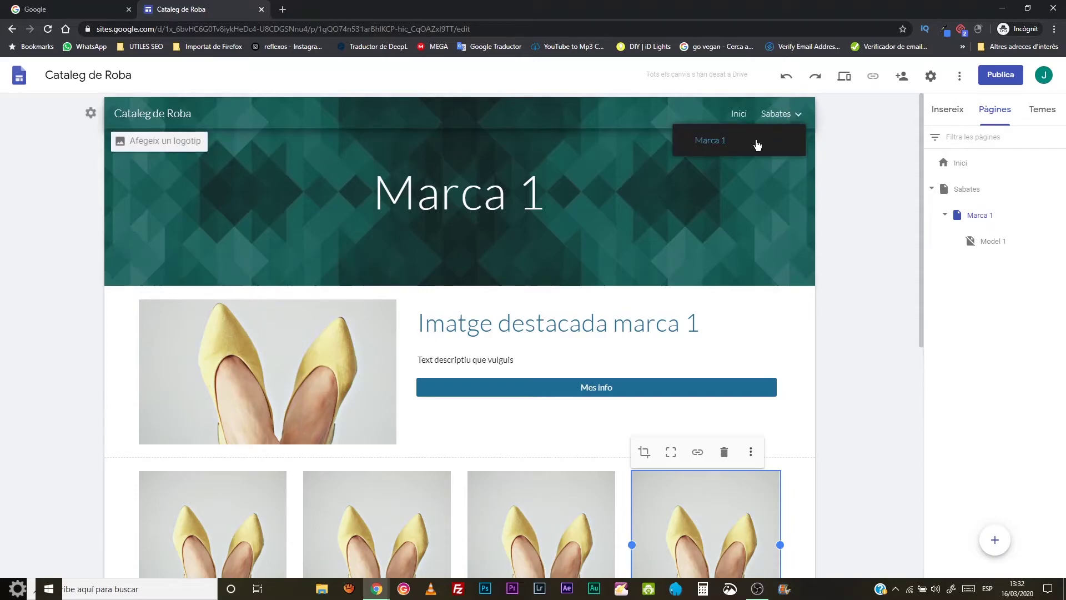
scroll(716, 341, "down", 5)
scroll(718, 338, "up", 5)
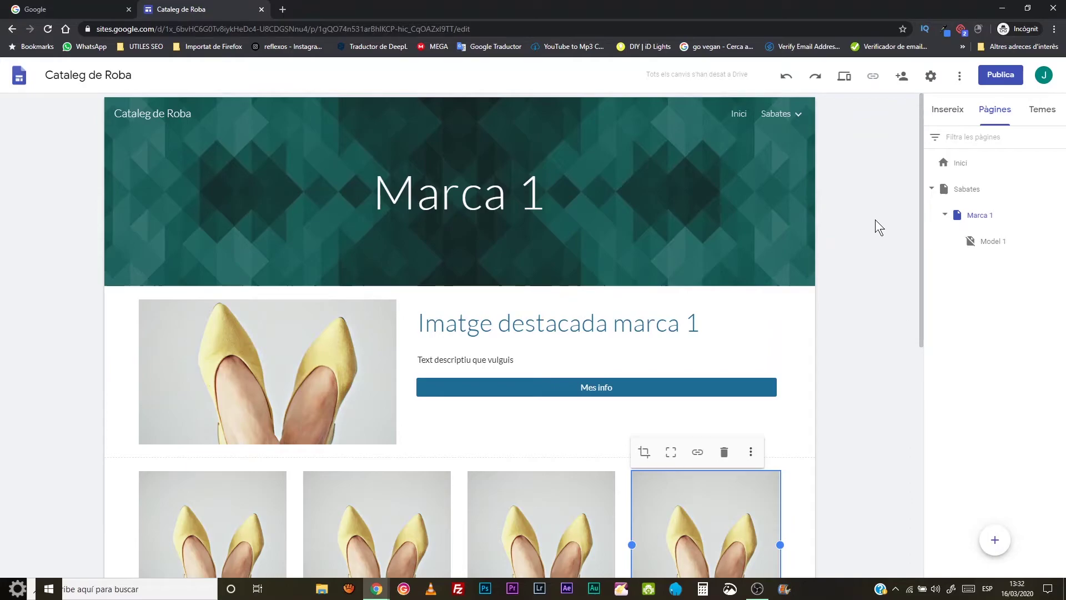
- In preview, follow the photo links from Inici through Sabates and Marca 1 to Model 1
left_click(844, 76)
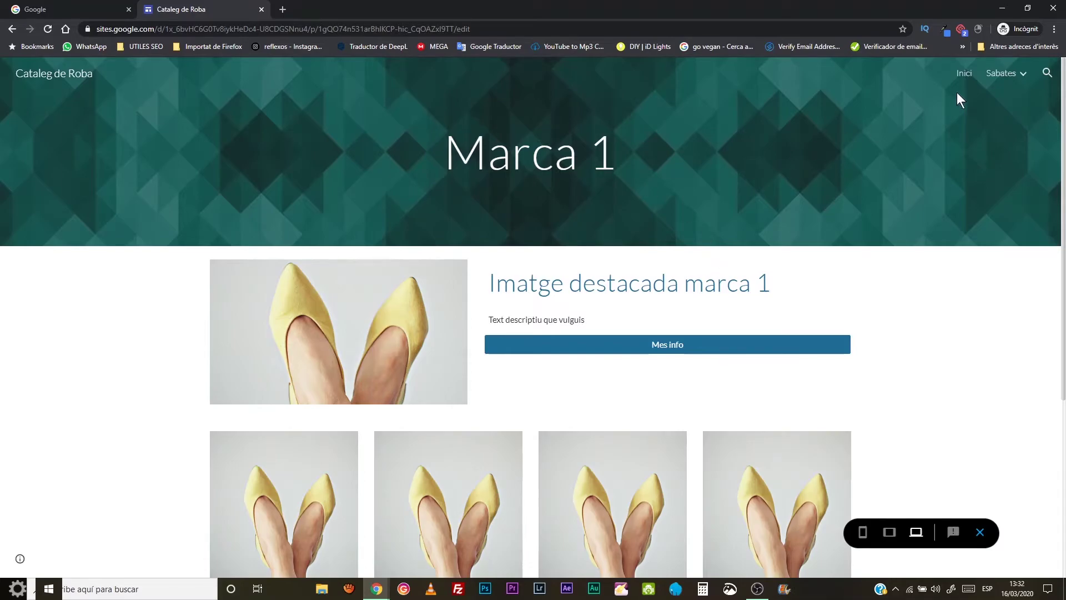
left_click(964, 74)
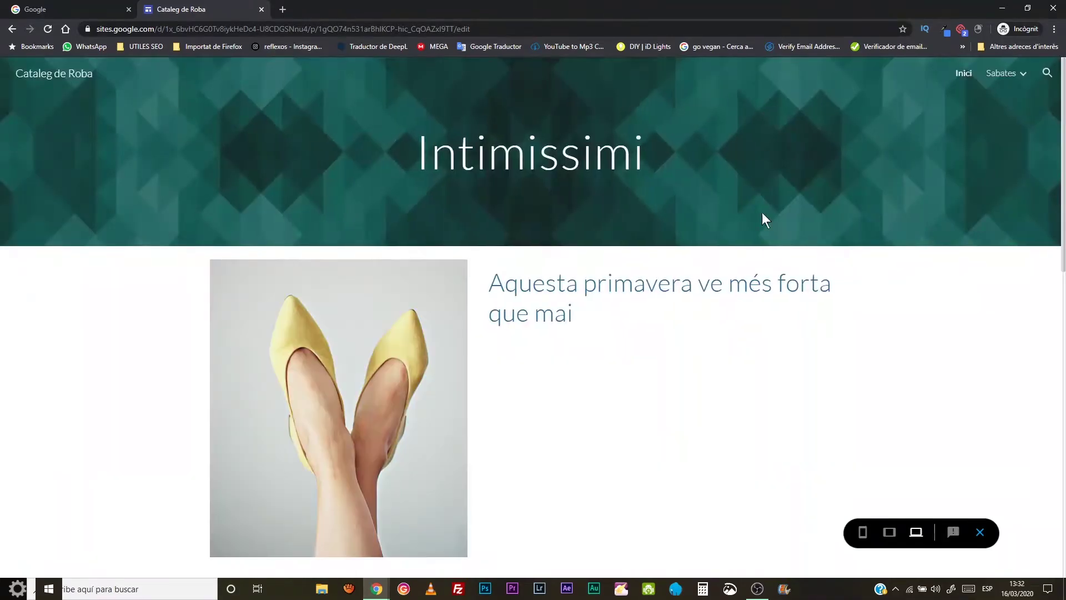
scroll(491, 203, "down", 10)
scroll(478, 217, "up", 3)
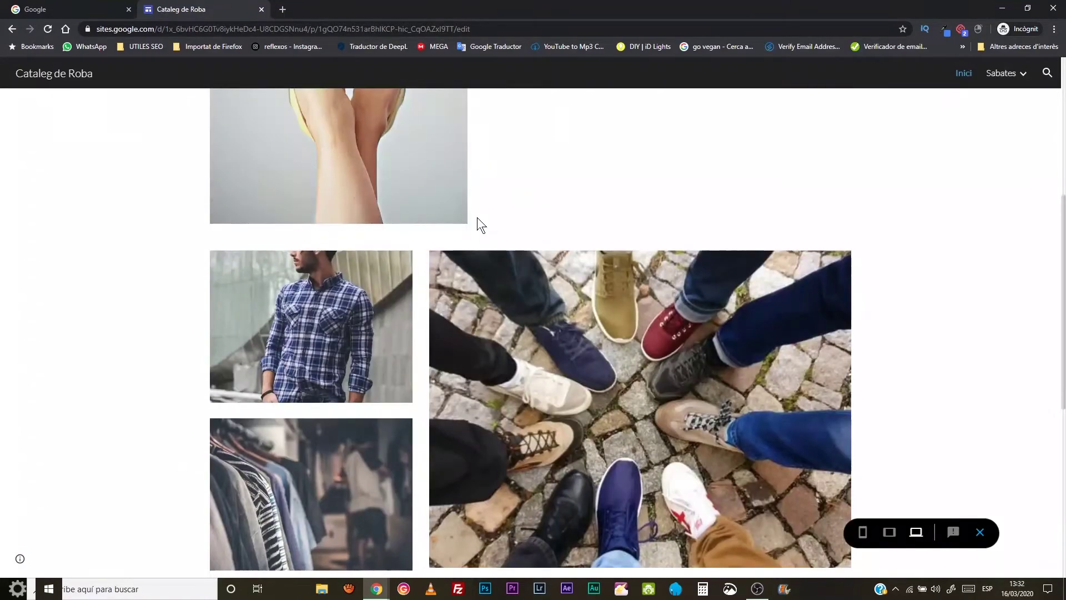
left_click(623, 371)
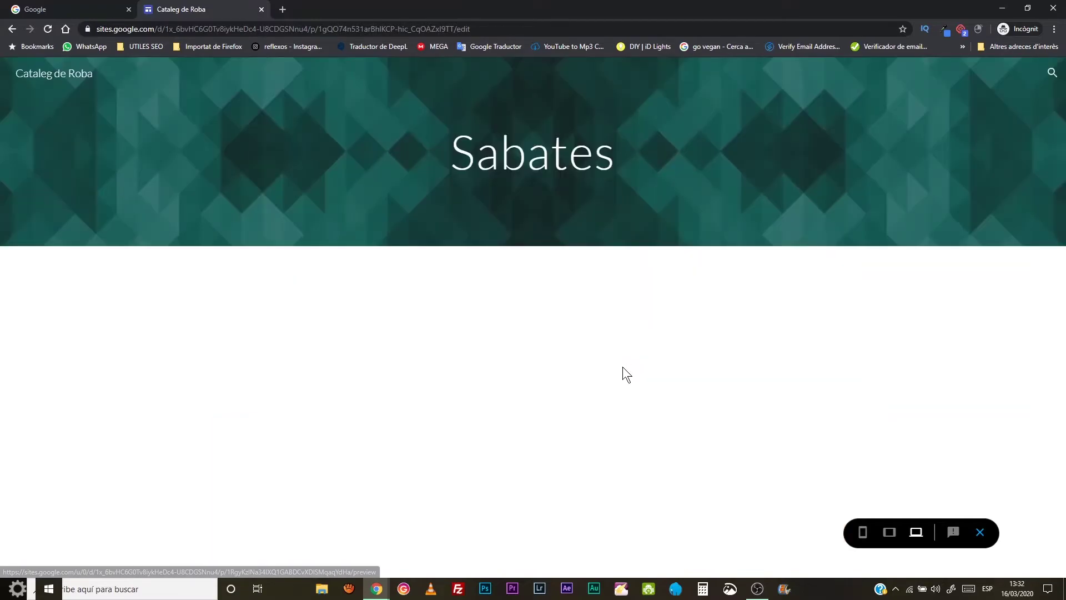
scroll(506, 315, "down", 1)
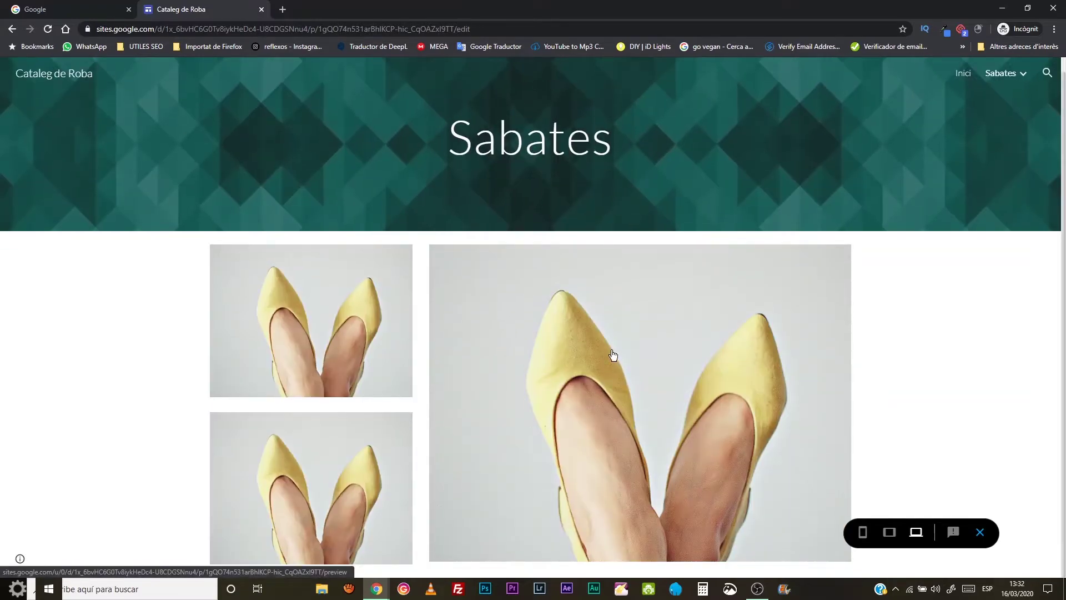
left_click(336, 322)
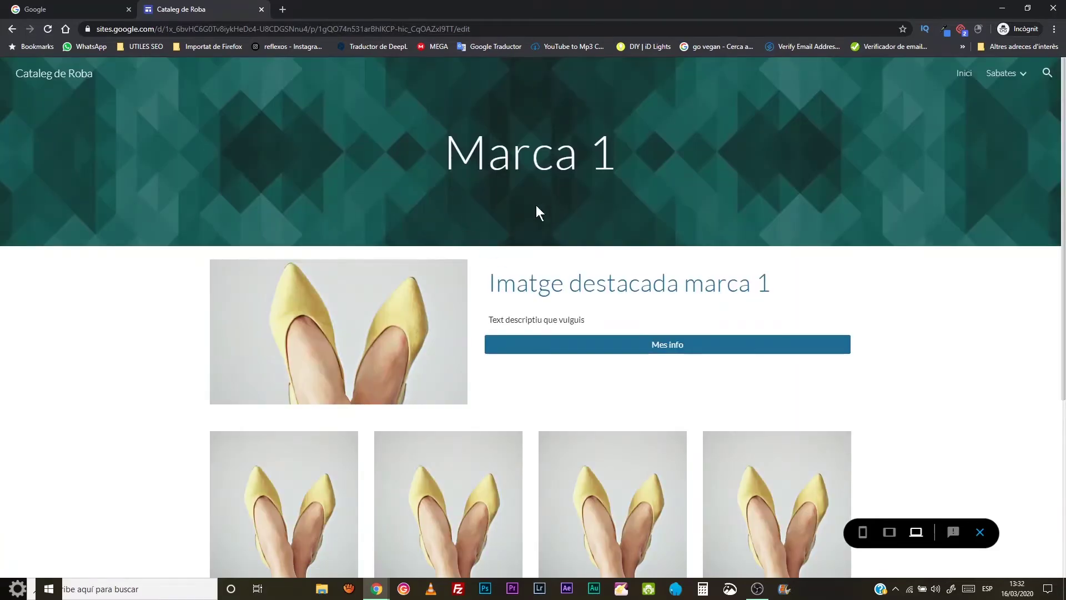
scroll(507, 295, "down", 5)
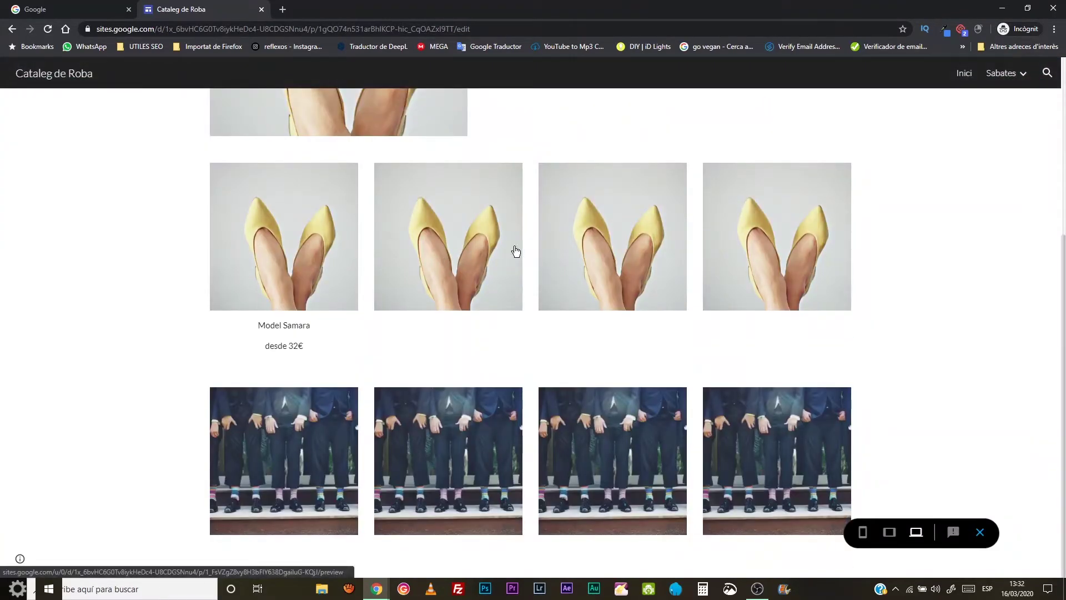
left_click(314, 255)
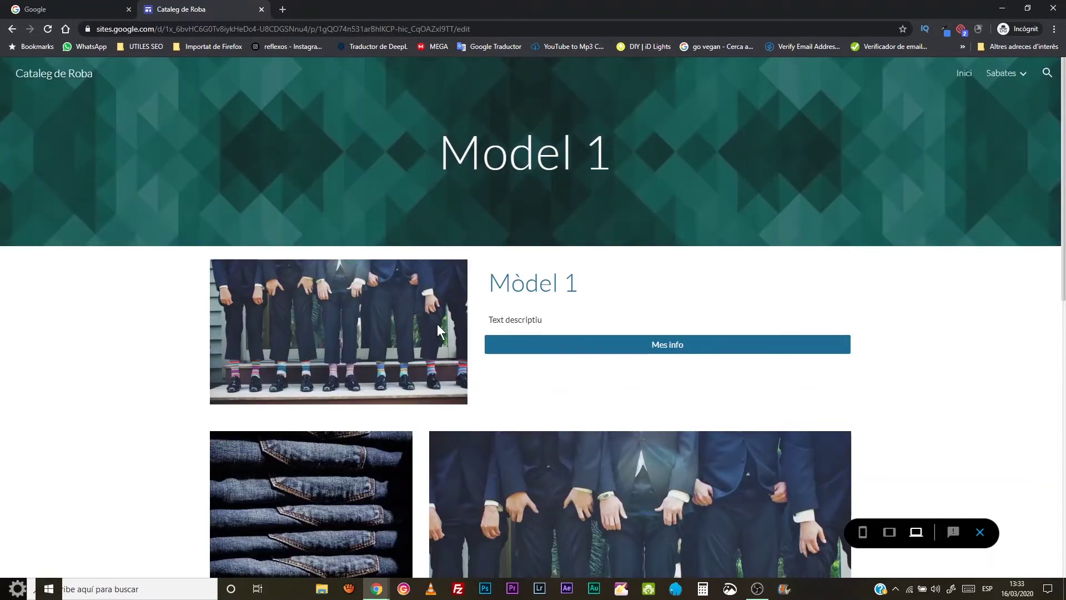
scroll(486, 346, "down", 9)
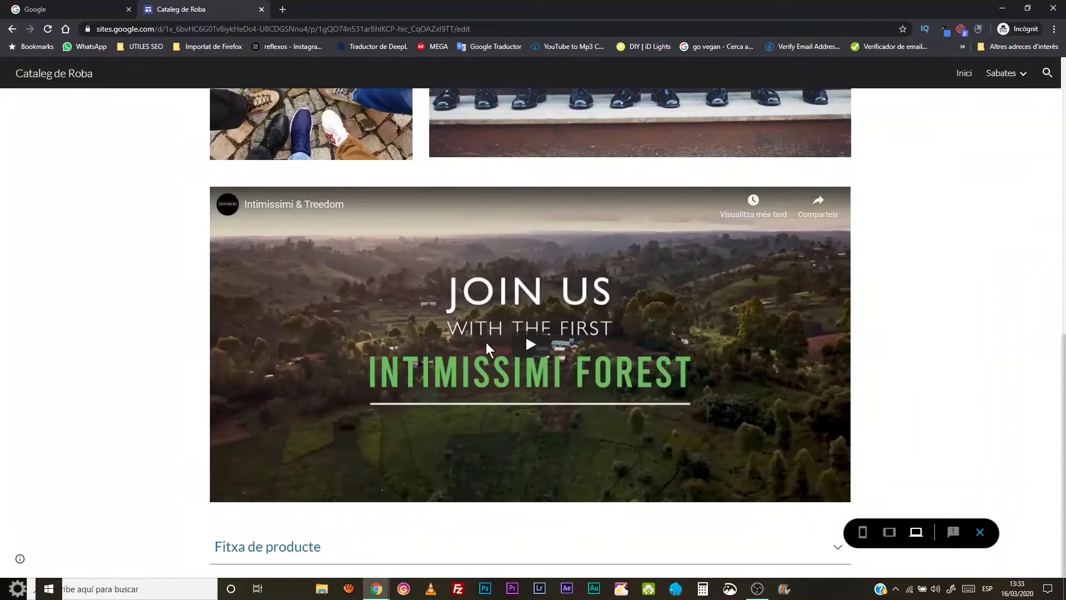
scroll(486, 342, "up", 10)
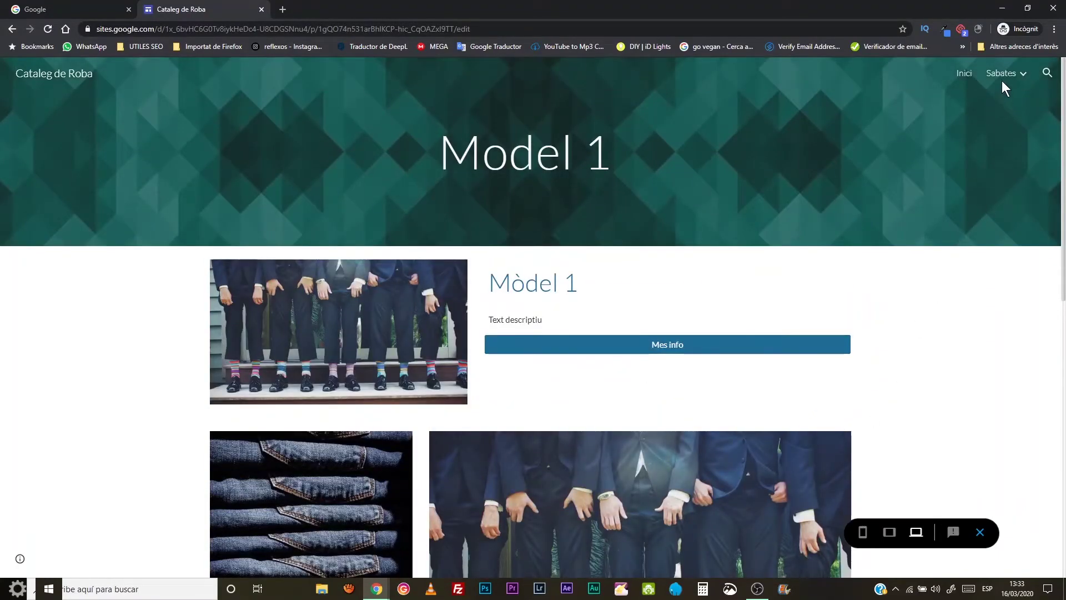
- Return to the Inici home page and preview it at phone width
mouse_move(1001, 79)
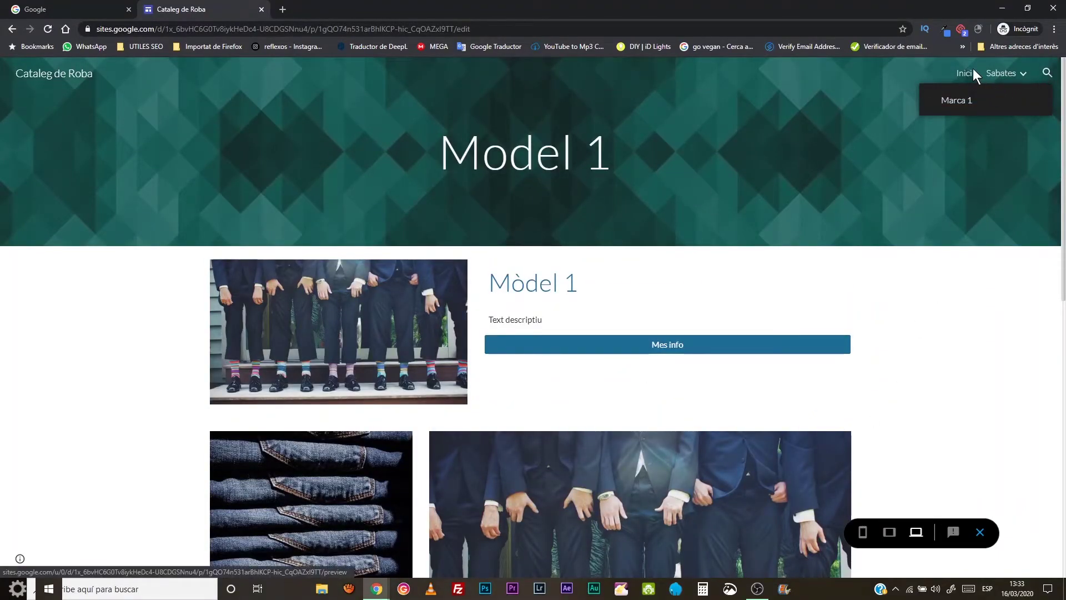
left_click(965, 74)
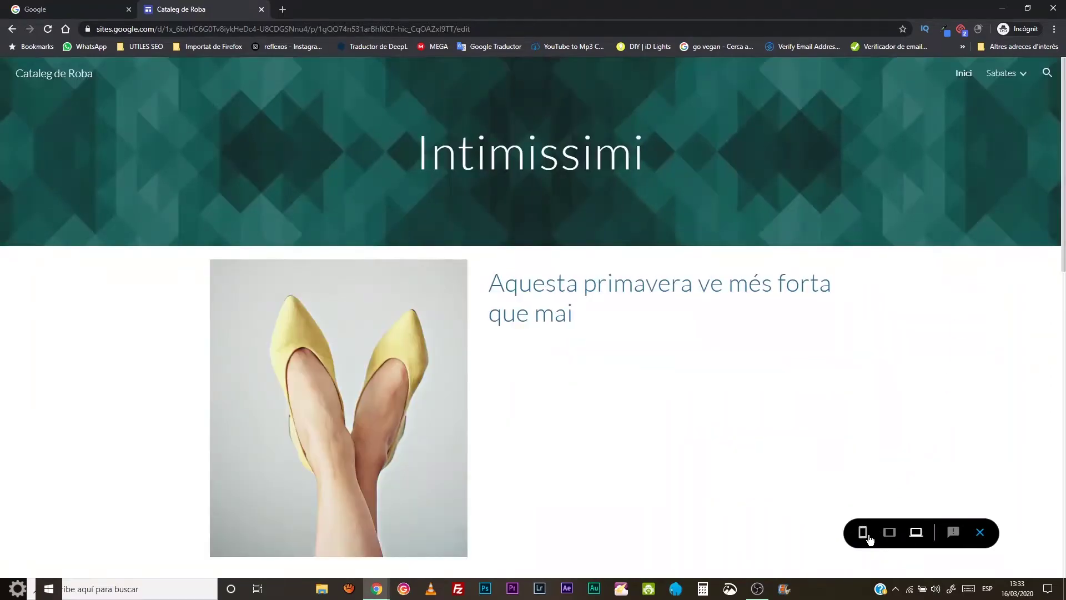
left_click(863, 534)
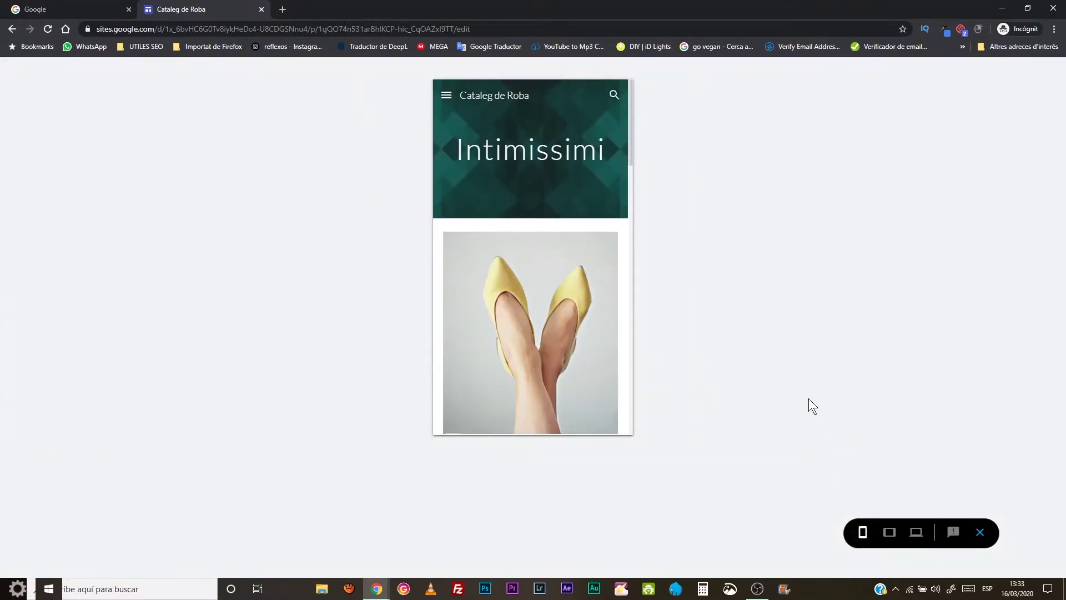
- In the phone preview, open Marca 1 from the plaid-shirt image
scroll(469, 210, "down", 9)
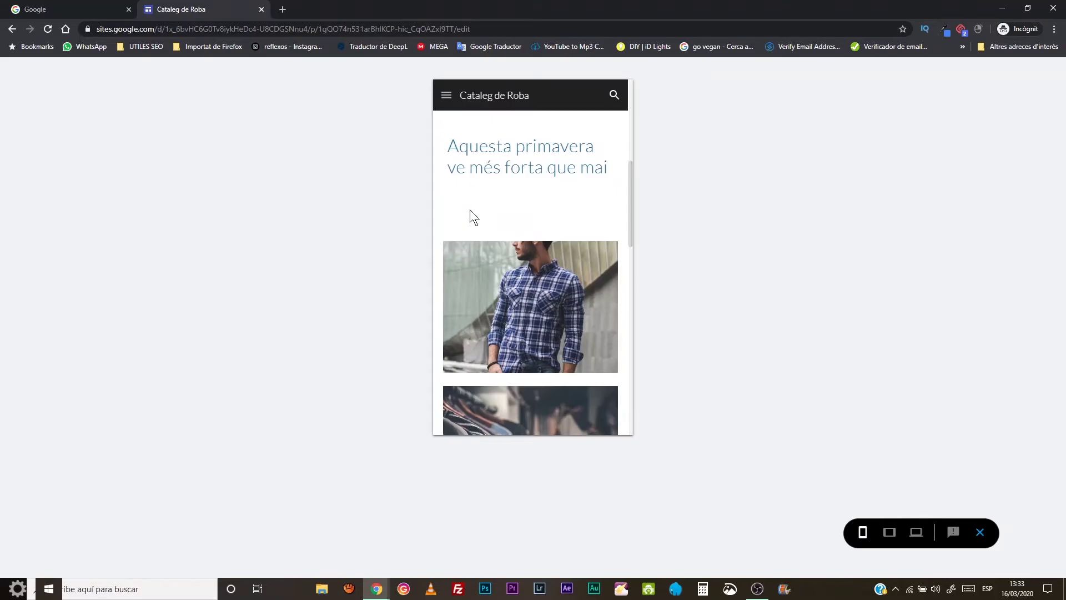
scroll(469, 208, "down", 3)
scroll(470, 211, "up", 15)
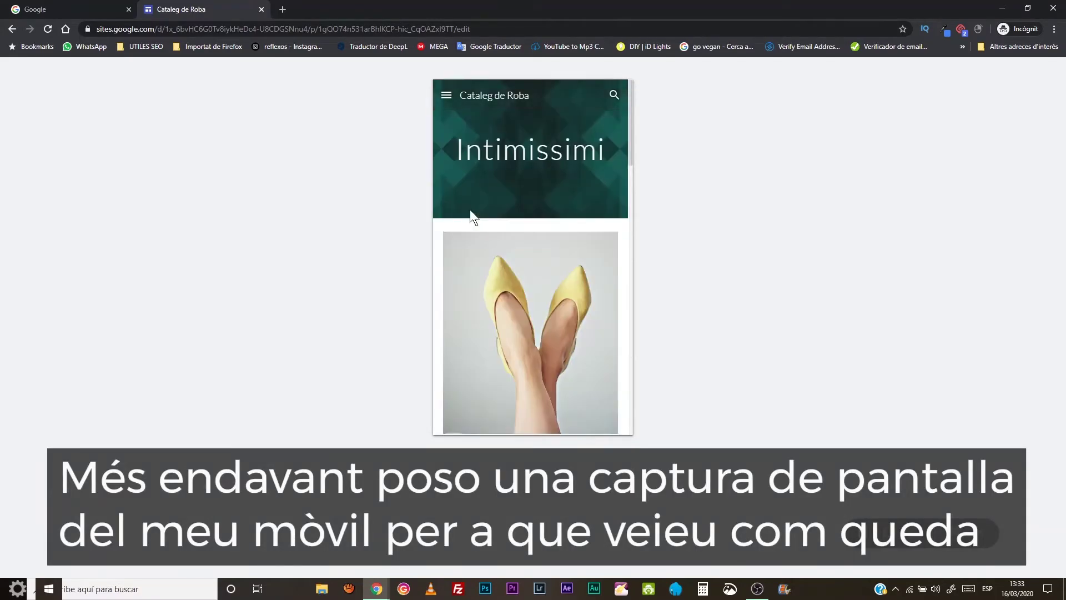
scroll(514, 159, "down", 5)
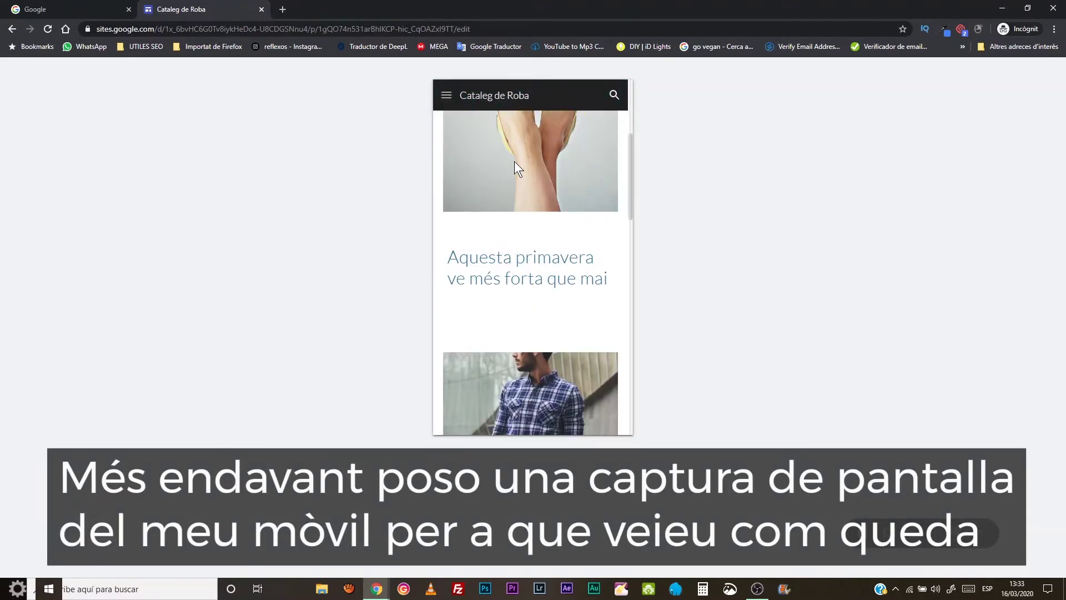
scroll(522, 205, "down", 2)
scroll(522, 205, "down", 1)
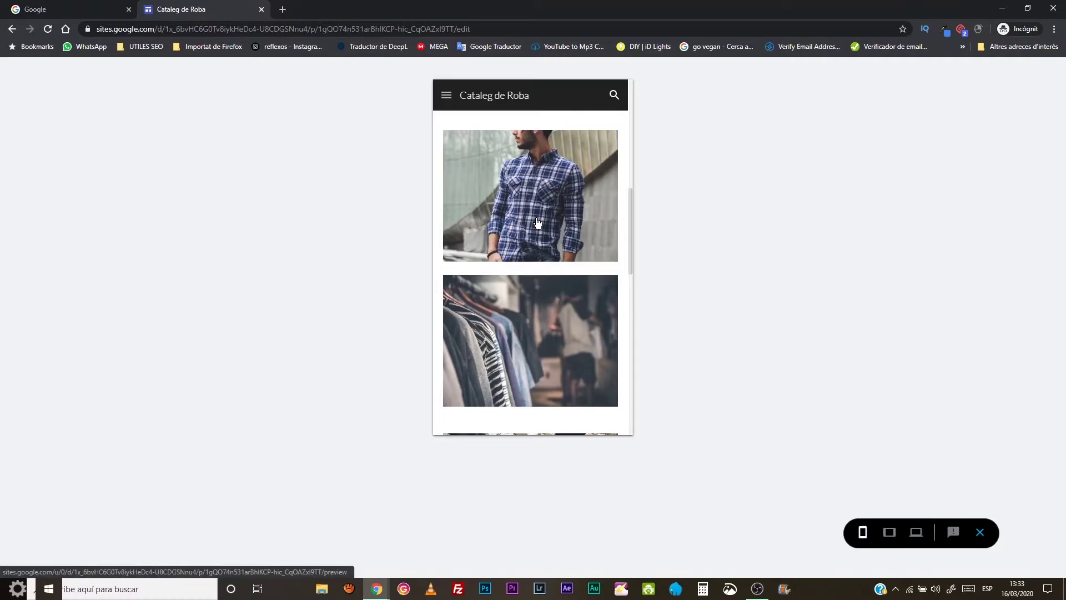
left_click(537, 223)
- Test the Mes info e-mail link, then close the Gmail tab
scroll(534, 220, "down", 2)
scroll(533, 222, "down", 5)
scroll(522, 227, "up", 4)
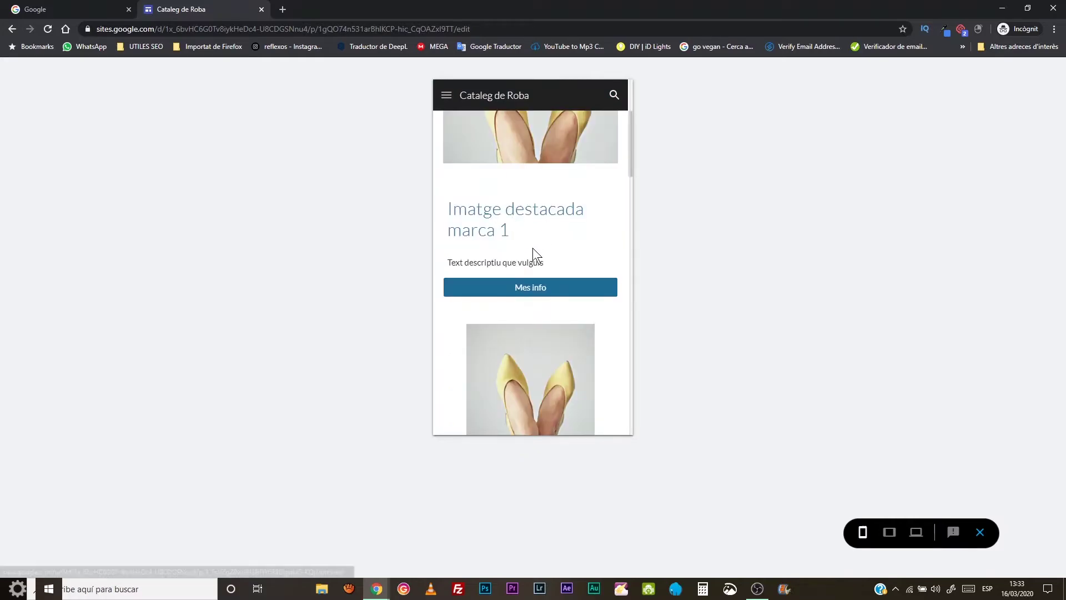
left_click(539, 288)
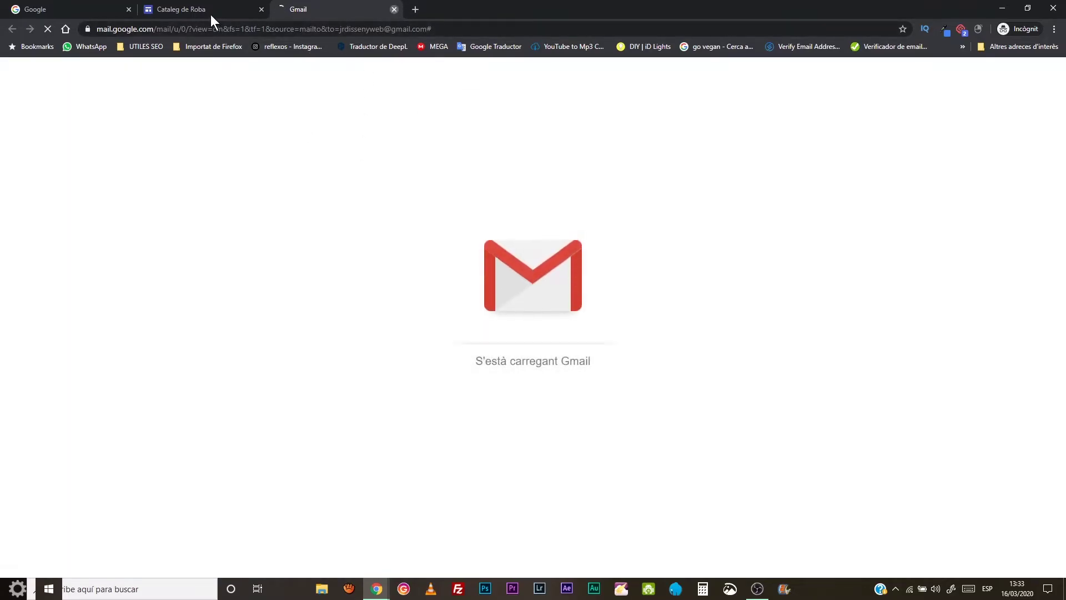
key("ctrl+w")
- Open the Model 1 page from the Model Samara shoe and scroll through it
scroll(513, 256, "down", 3)
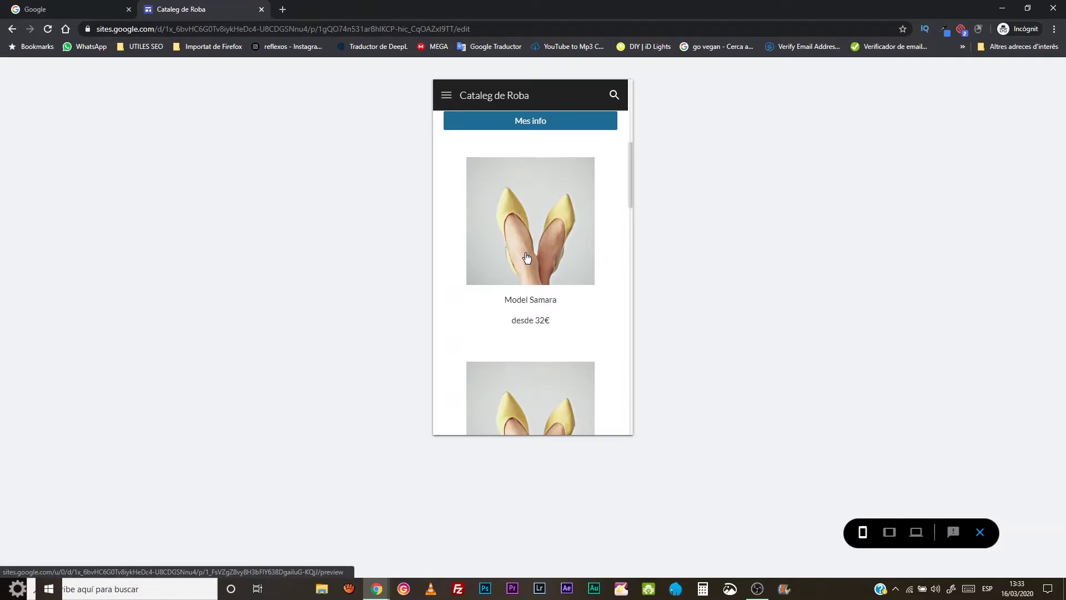
left_click(526, 257)
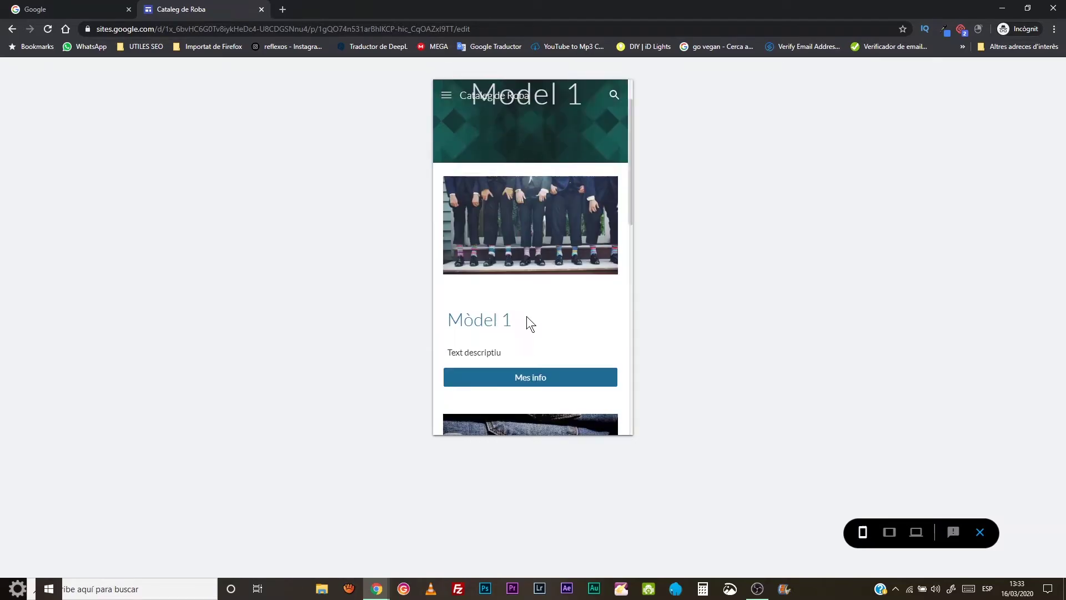
scroll(526, 315, "down", 5)
scroll(525, 308, "down", 2)
scroll(521, 310, "down", 3)
scroll(522, 311, "up", 5)
scroll(546, 204, "up", 5)
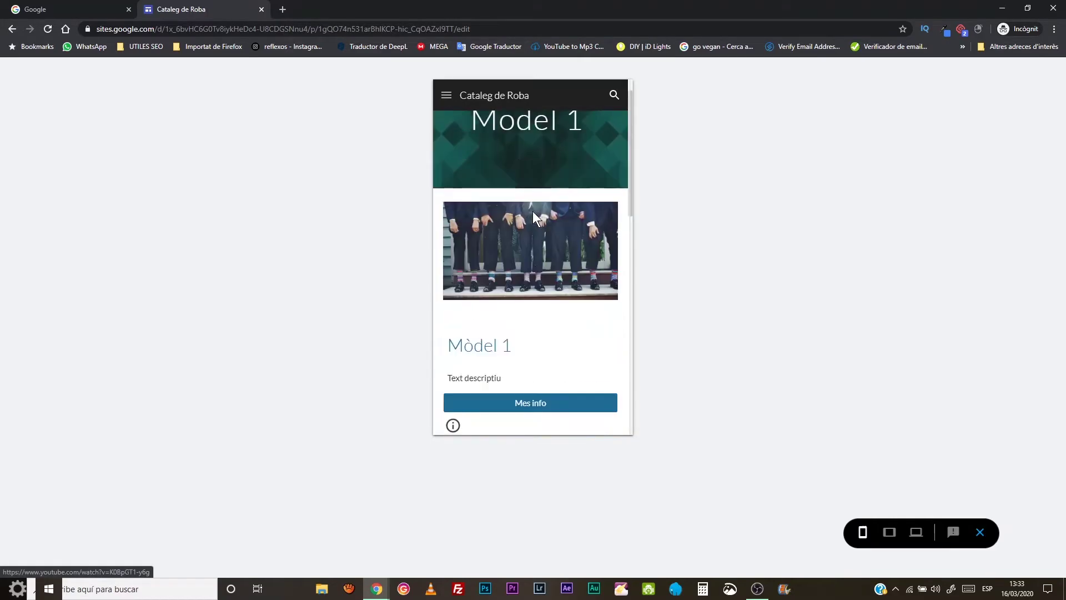
- Go to Sabates through the navigation menu, then exit the preview
left_click(447, 97)
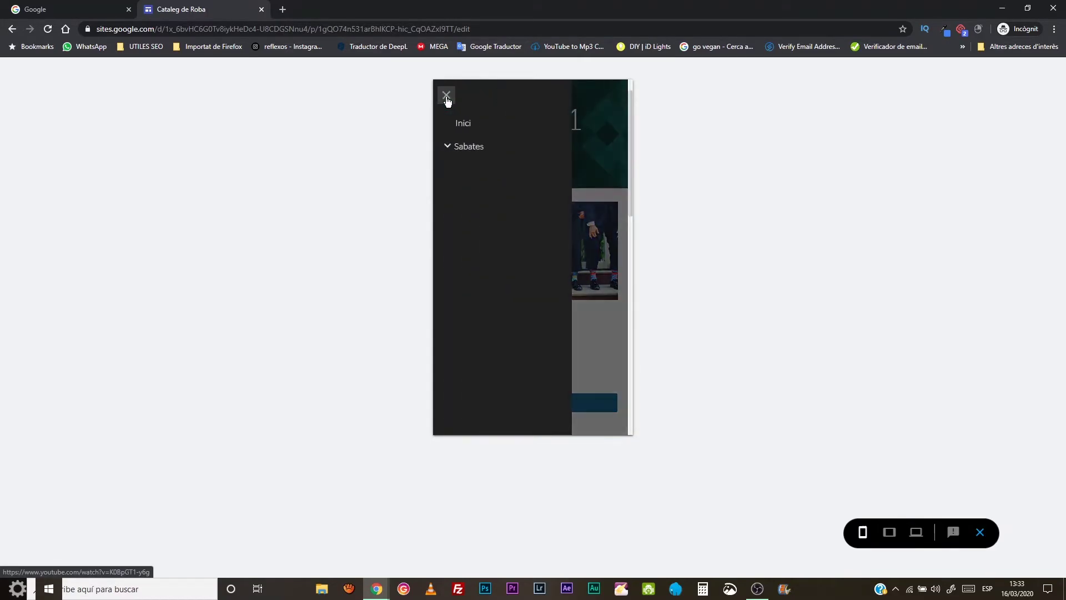
left_click(458, 148)
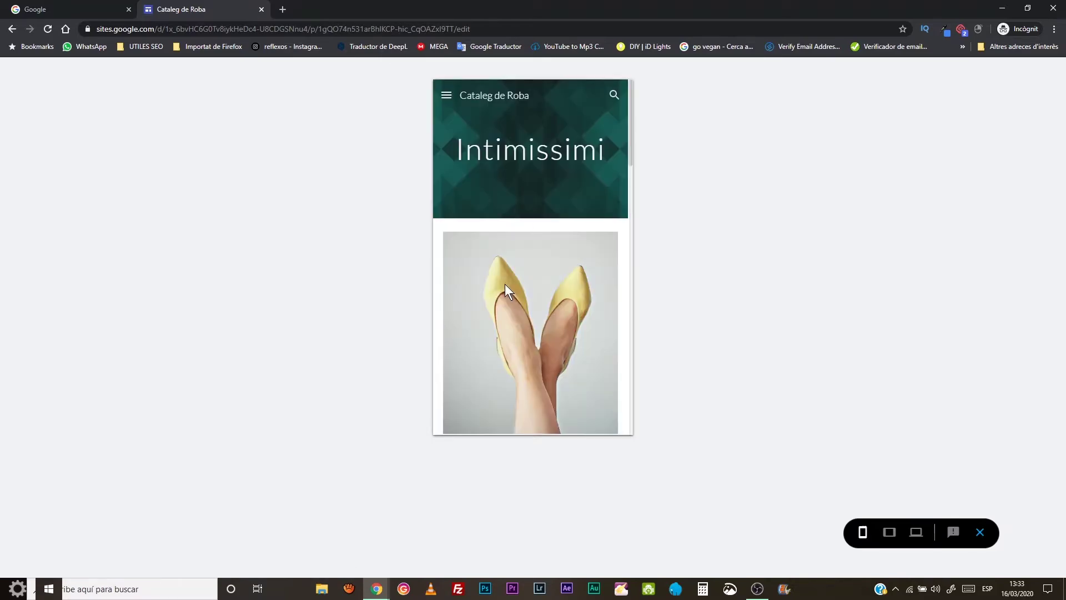
left_click(986, 533)
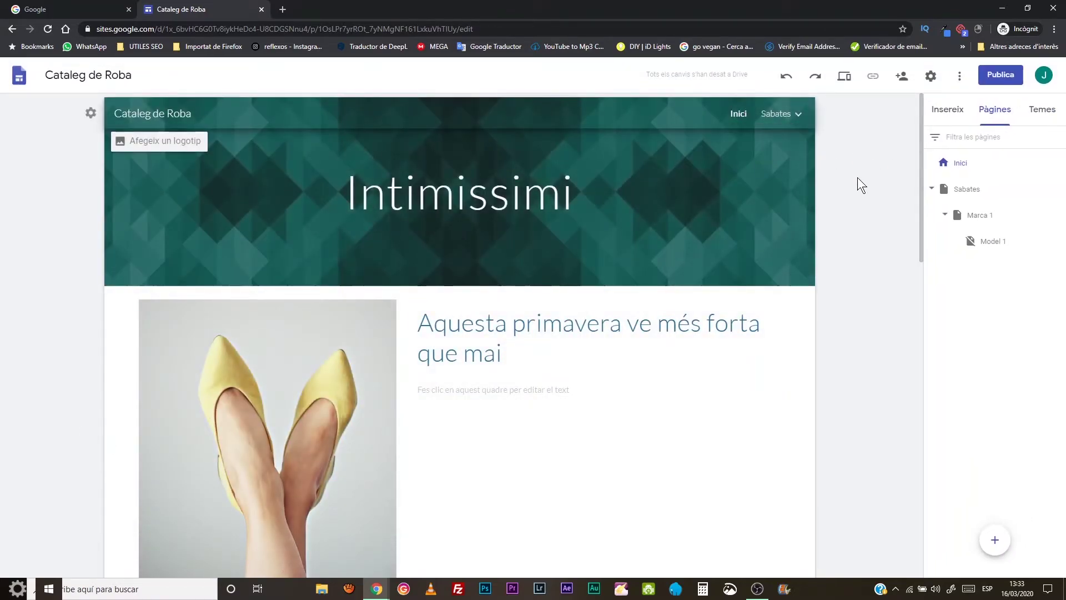
scroll(593, 257, "down", 5)
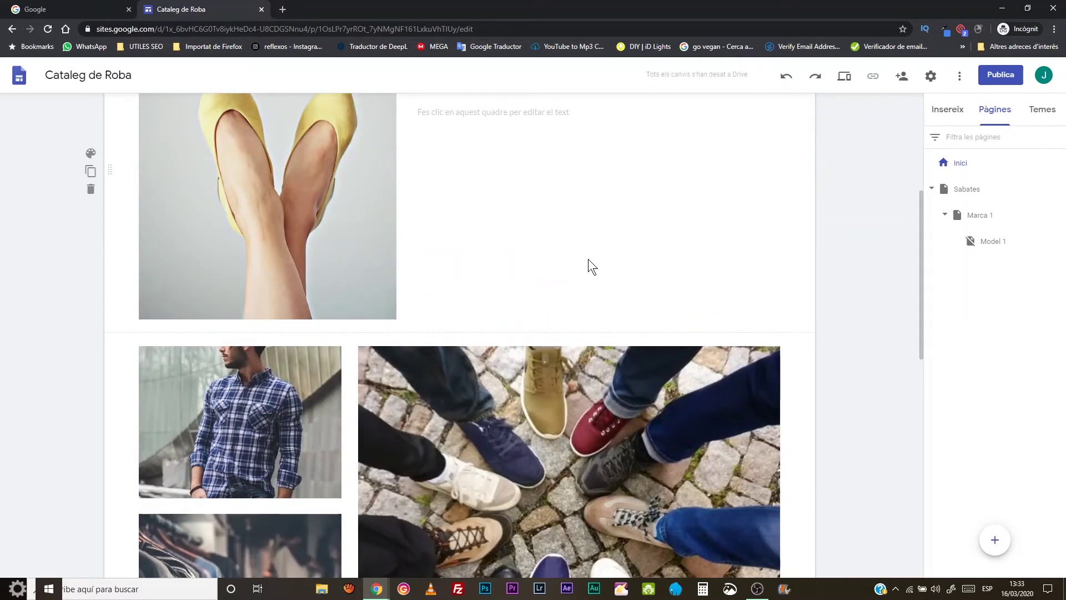
scroll(588, 258, "down", 7)
scroll(587, 260, "down", 4)
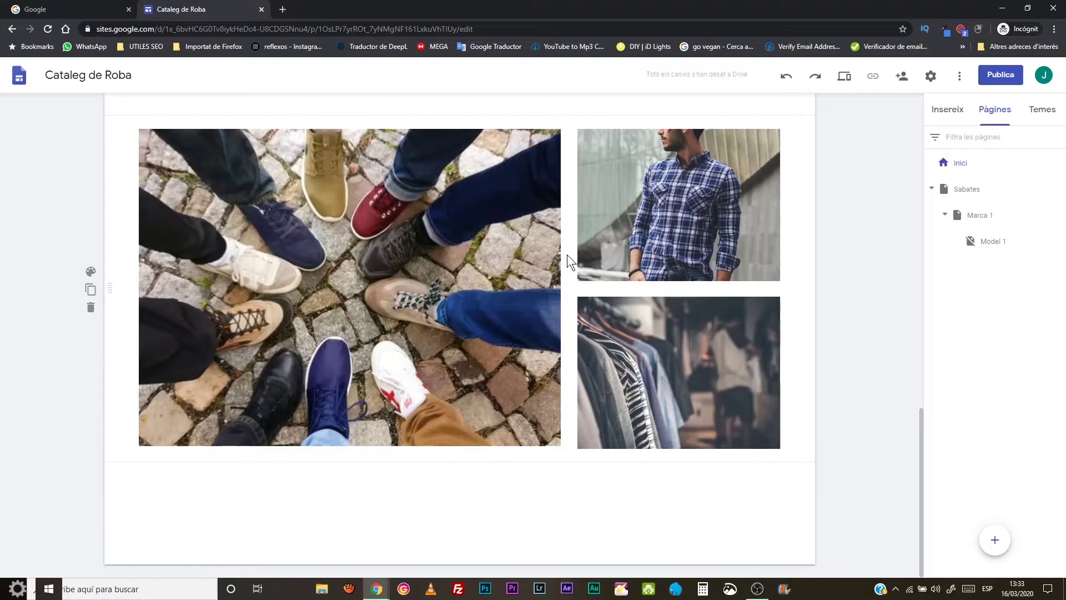
scroll(567, 255, "up", 14)
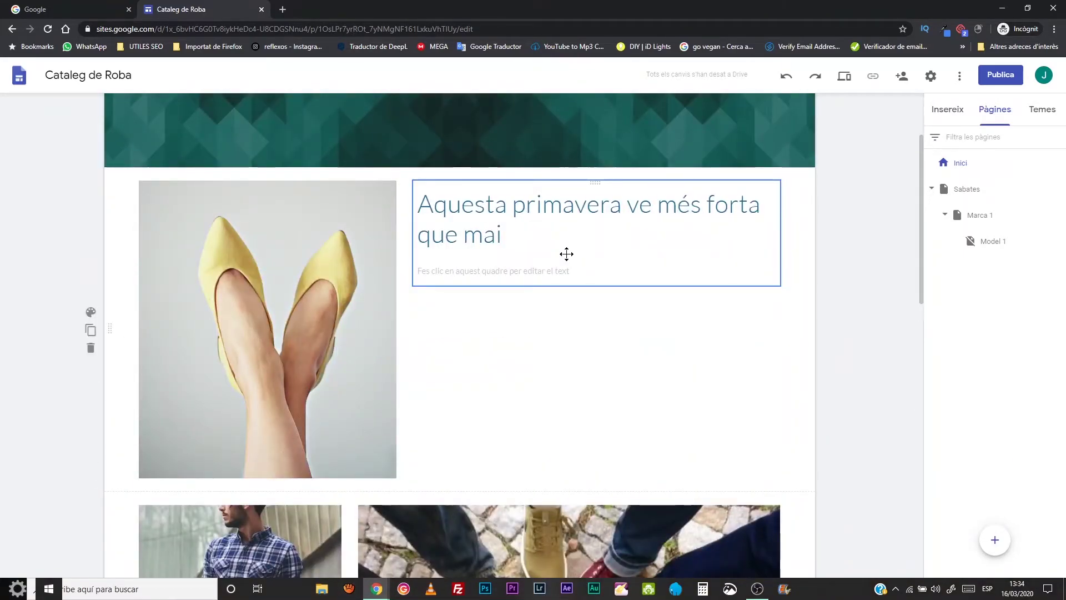
scroll(566, 254, "up", 2)
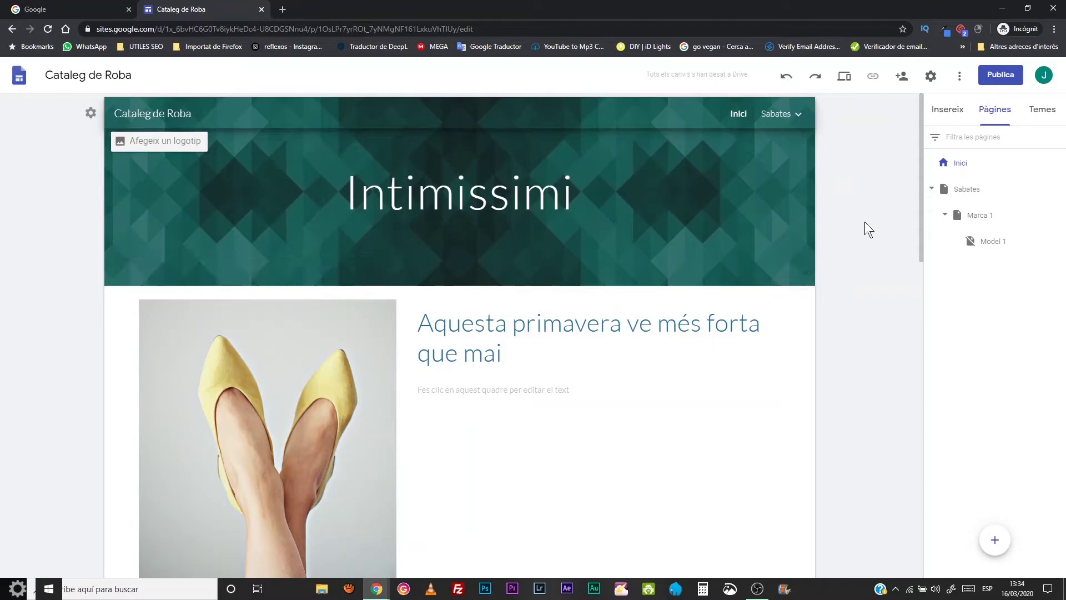
- Publish the site at sites.google.com/view/catalegderoba and view the live site in a new tab
left_click(1001, 76)
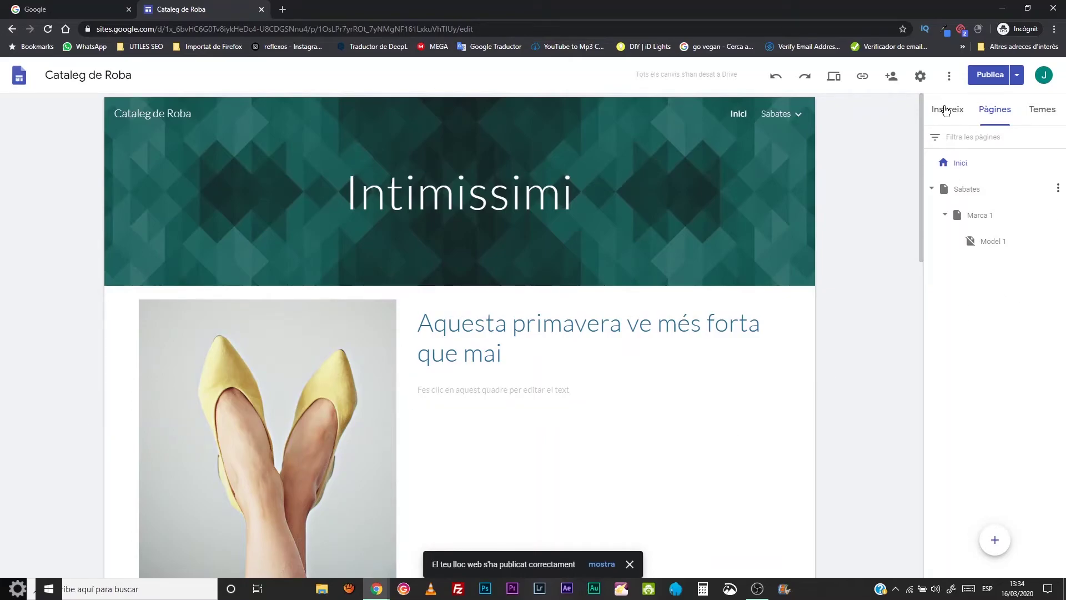
left_click(1016, 74)
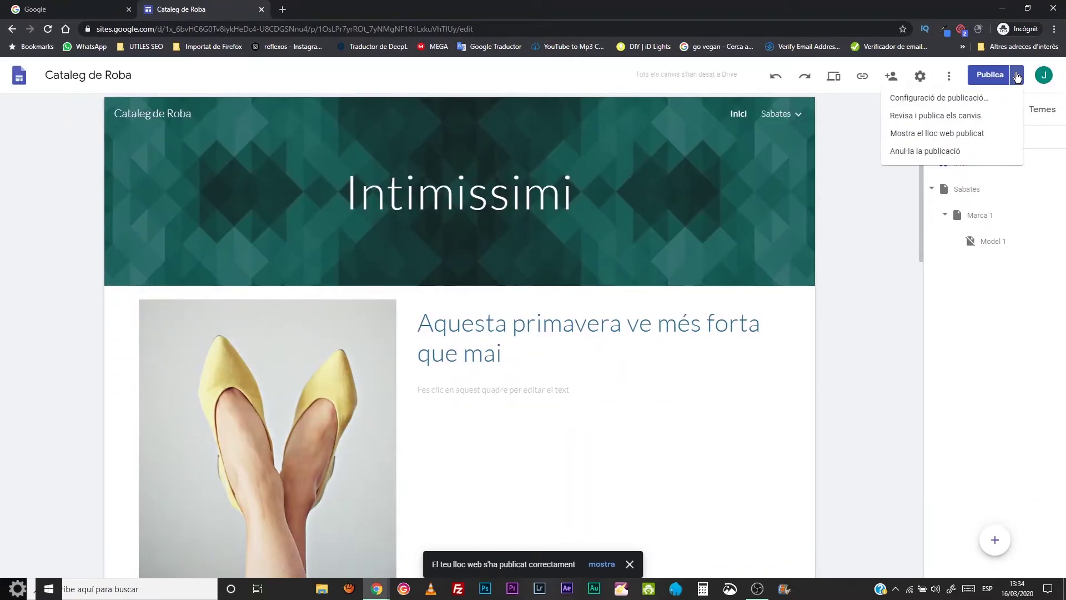
left_click(922, 134)
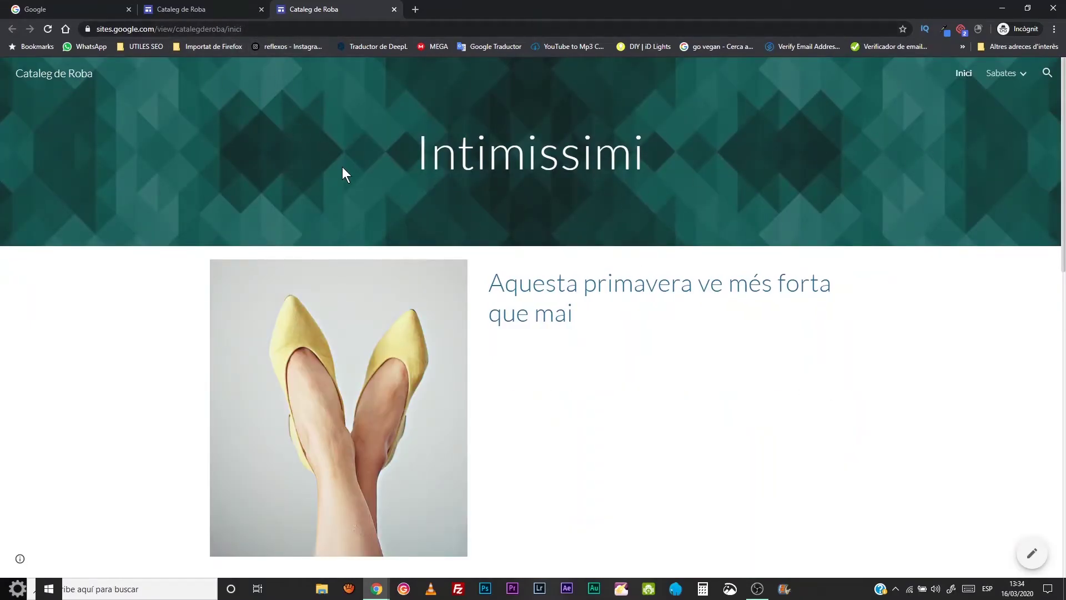
- On the live Inici page, open the Sabates category from its photo
scroll(489, 226, "down", 6)
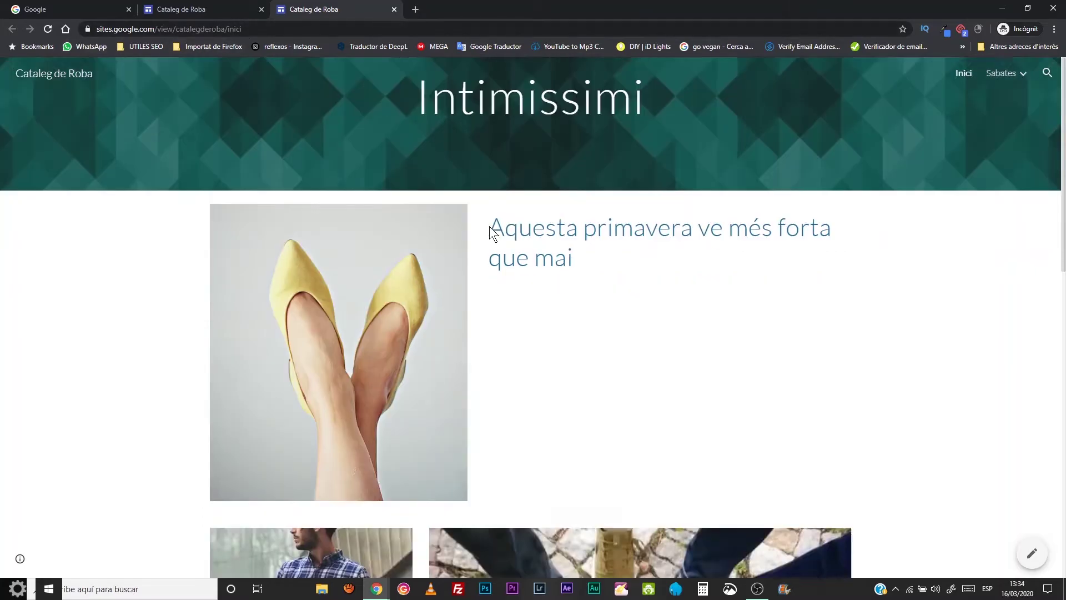
scroll(620, 360, "up", 7)
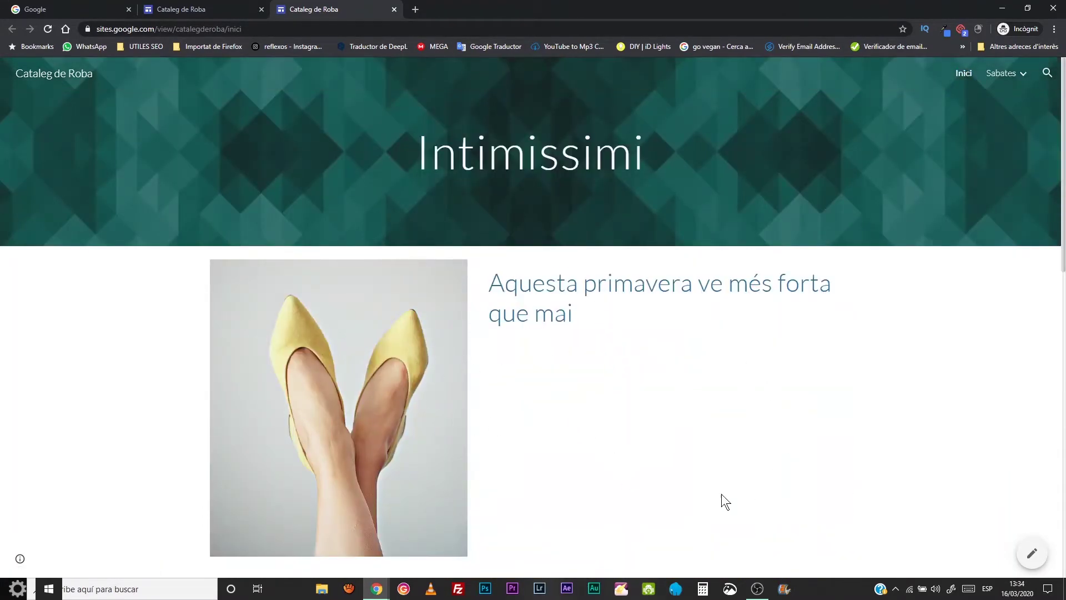
scroll(628, 344, "down", 7)
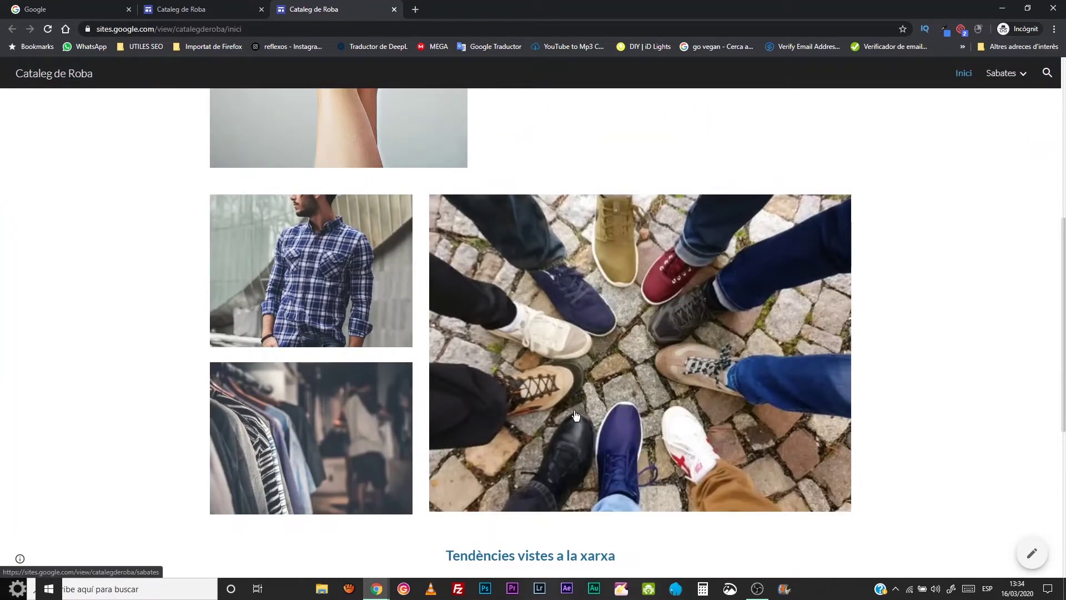
scroll(574, 415, "up", 7)
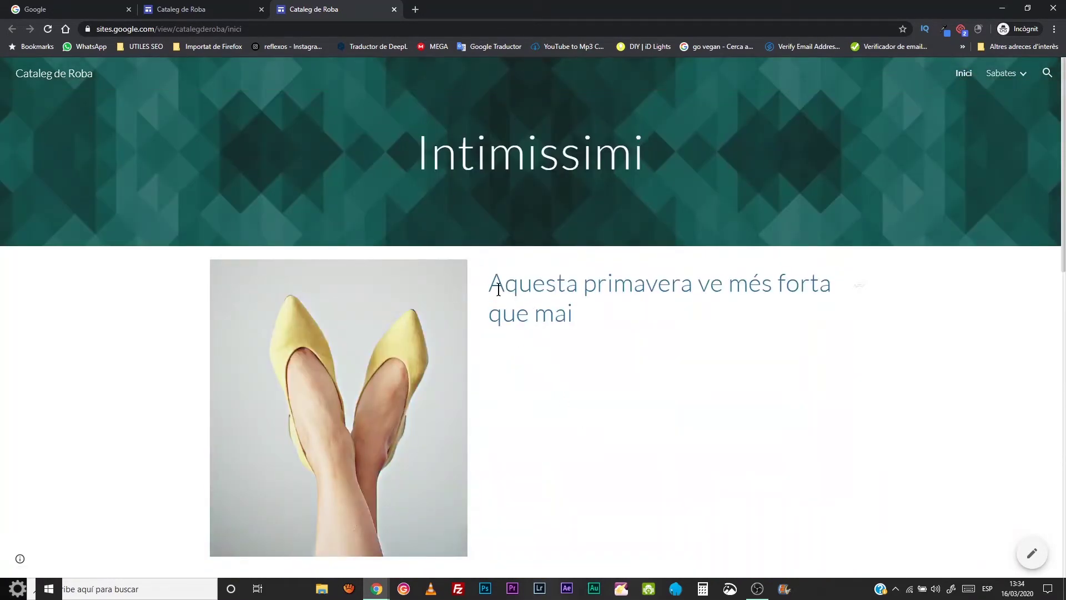
scroll(597, 391, "down", 5)
scroll(597, 392, "down", 6)
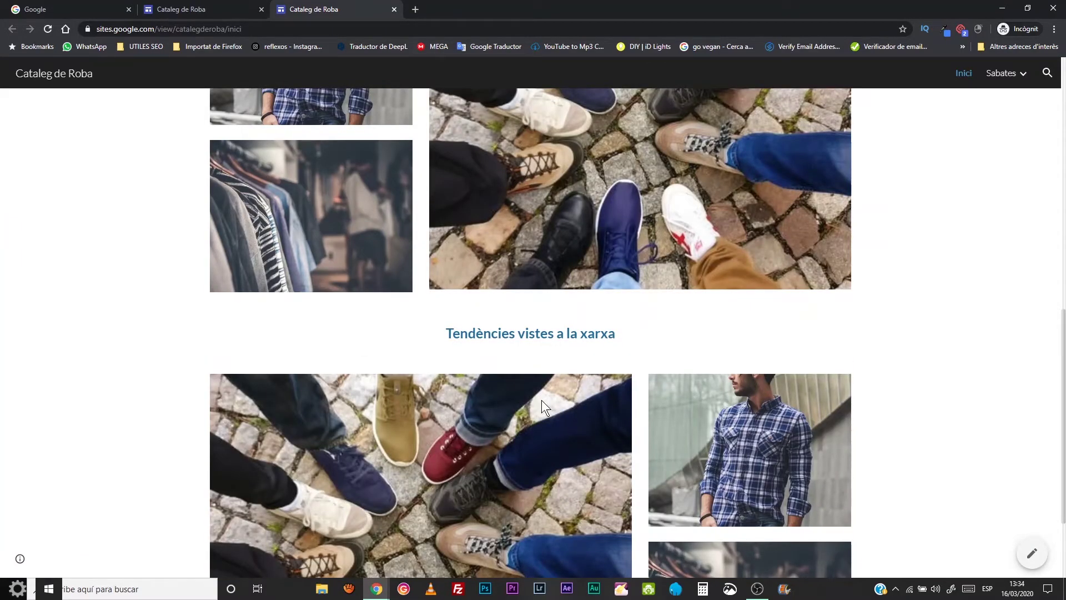
scroll(542, 400, "up", 4)
left_click(511, 336)
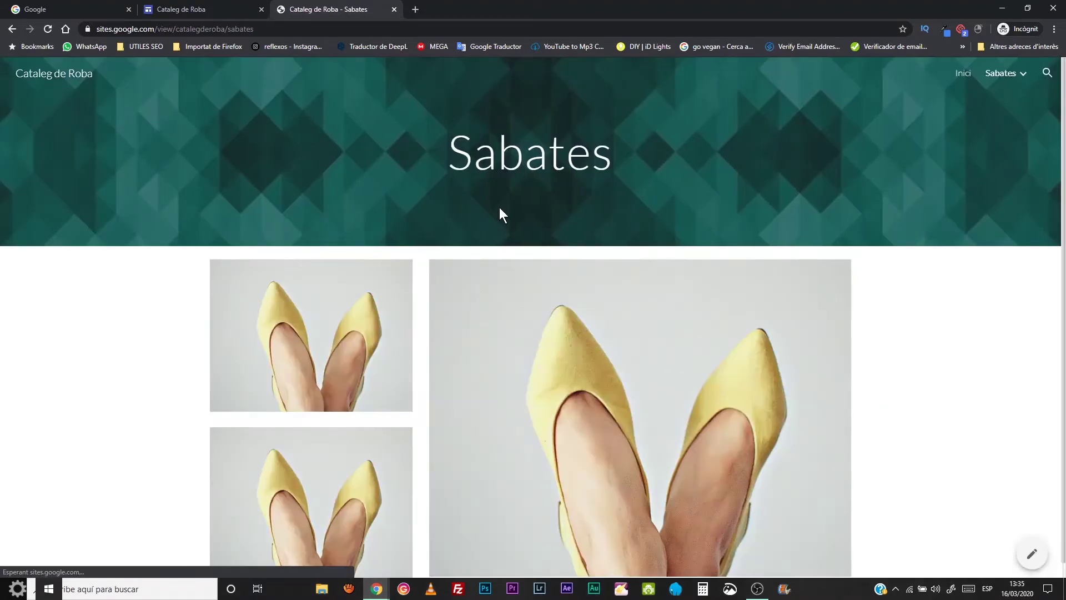
- Go from Sabates into Marca 1 and open the first shoe's Model 1 page
scroll(555, 382, "down", 1)
left_click(318, 319)
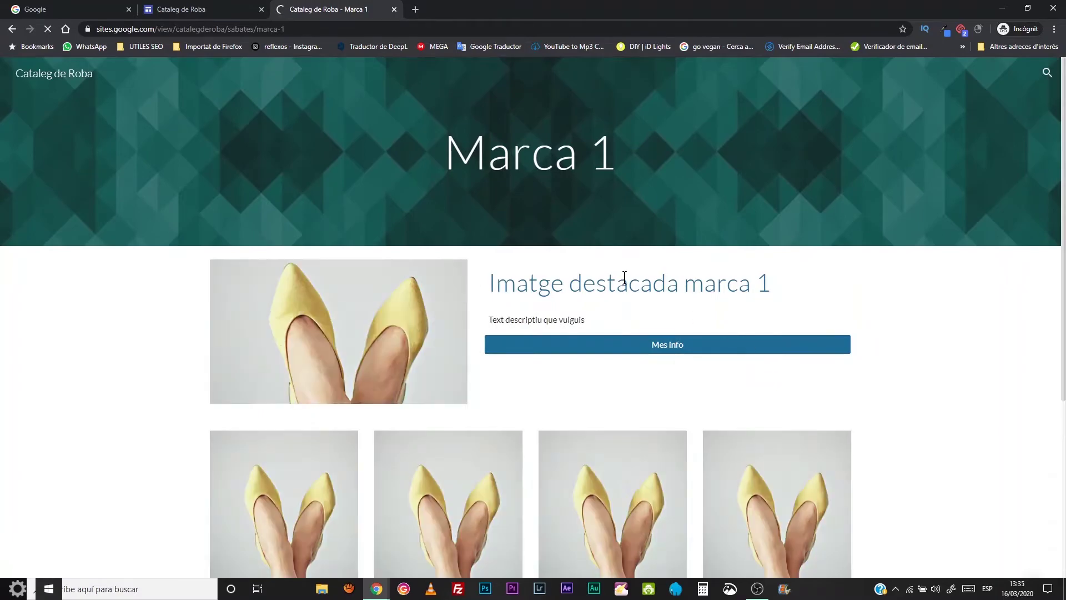
scroll(591, 269, "down", 5)
scroll(571, 269, "up", 5)
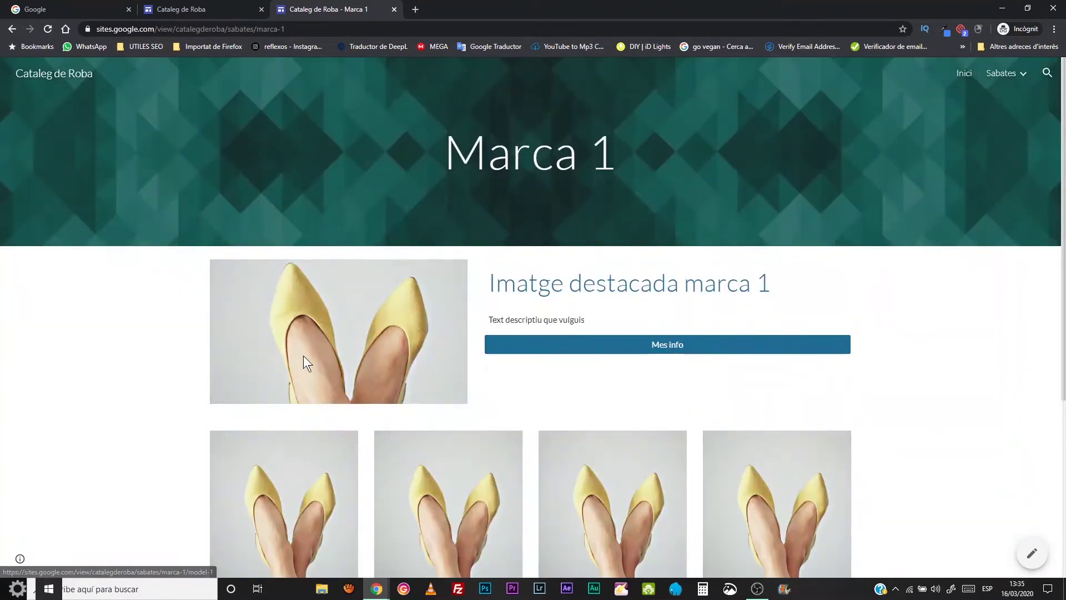
scroll(490, 384, "down", 5)
left_click(290, 274)
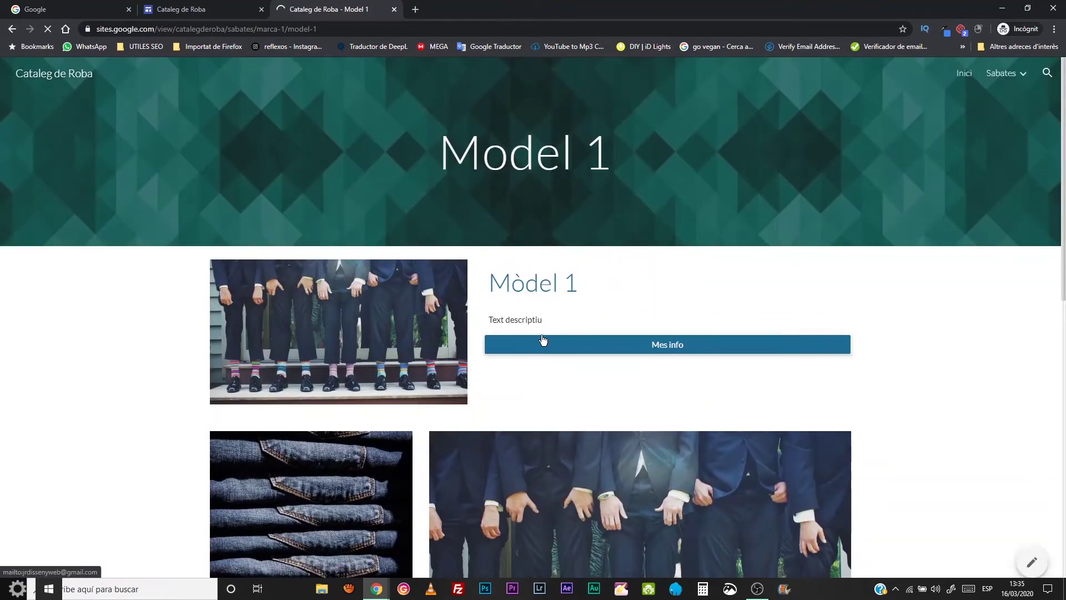
- Return from Model 1 to the Marca 1 page
scroll(543, 340, "down", 5)
scroll(543, 340, "up", 5)
scroll(543, 340, "down", 5)
scroll(543, 341, "up", 5)
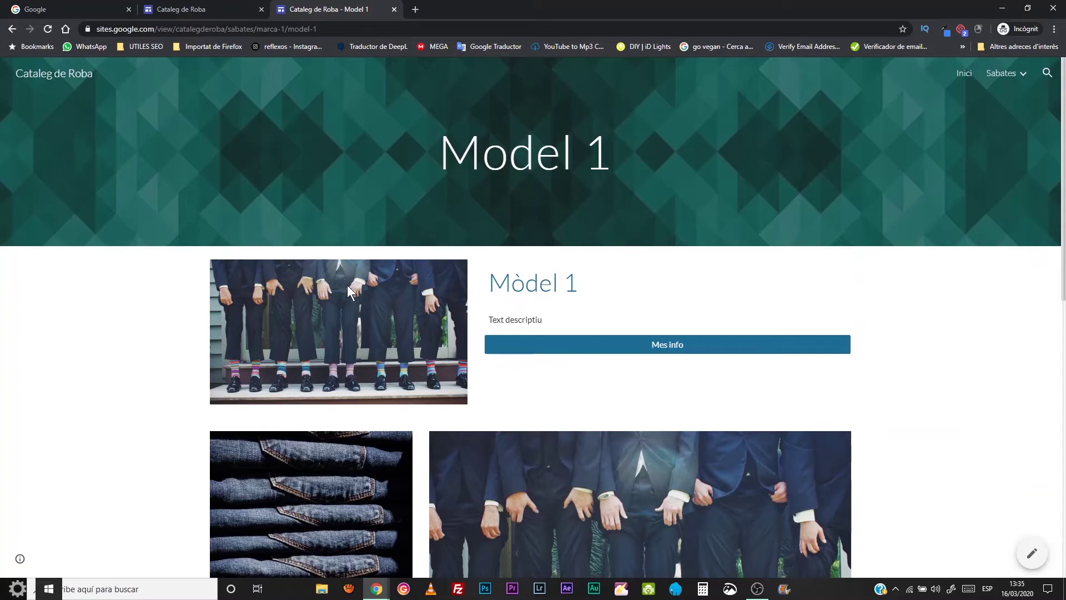
left_click(12, 29)
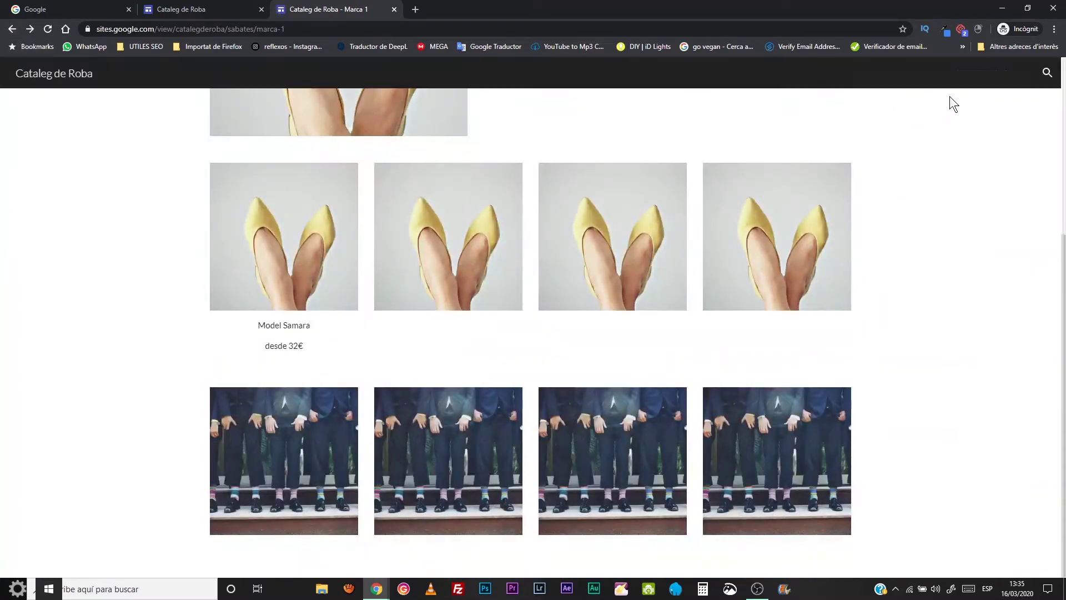
scroll(948, 159, "up", 1)
scroll(948, 159, "up", 4)
left_click(1023, 75)
left_click(956, 100)
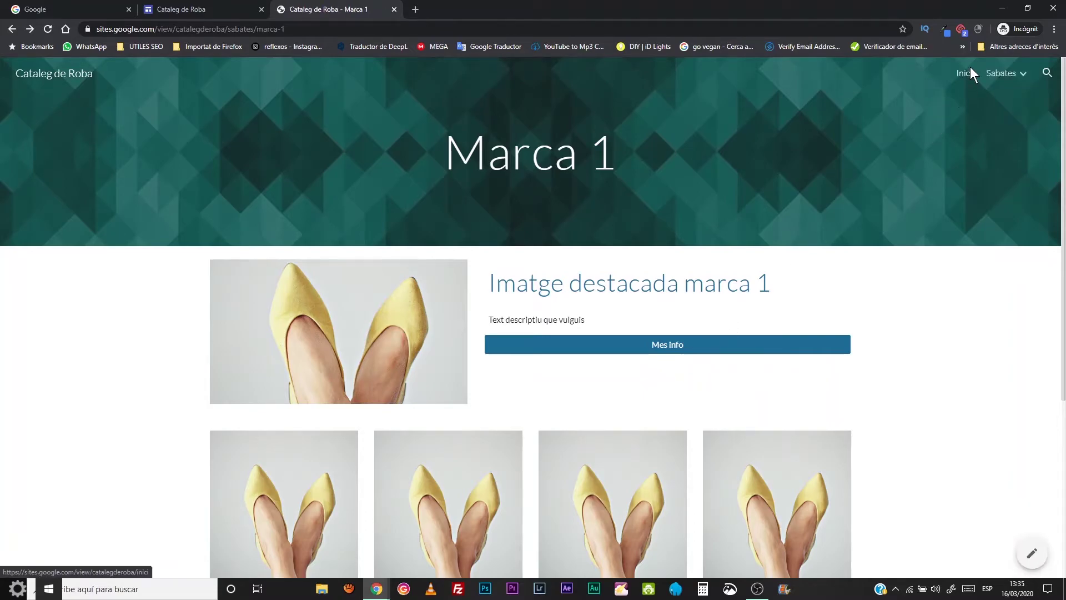
- Use the navigation bar to visit Inici then Sabates, and open the developer tools
left_click(966, 77)
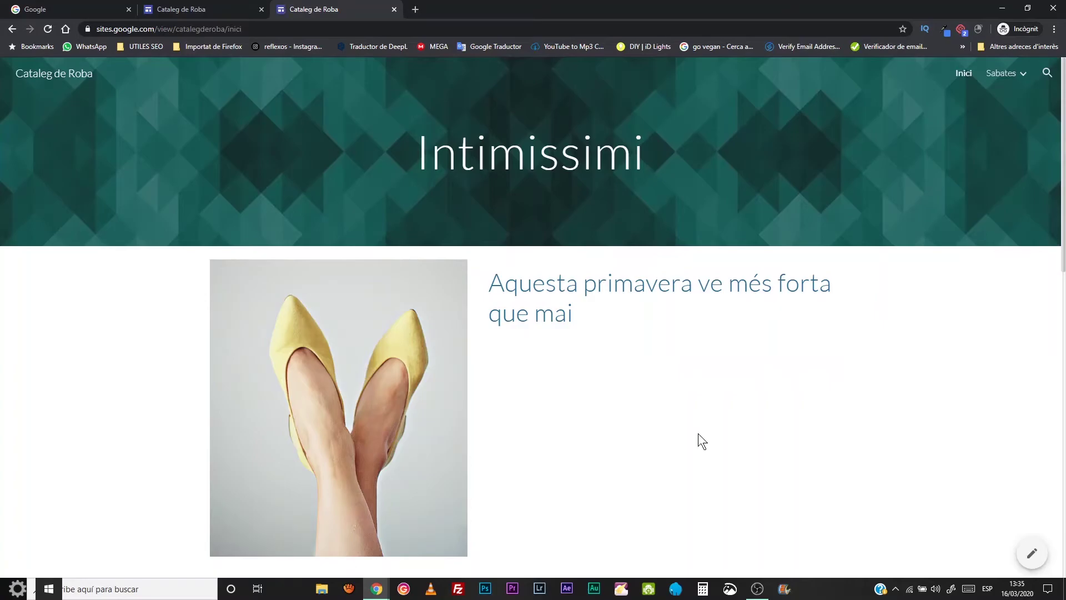
left_click(1022, 73)
left_click(1006, 75)
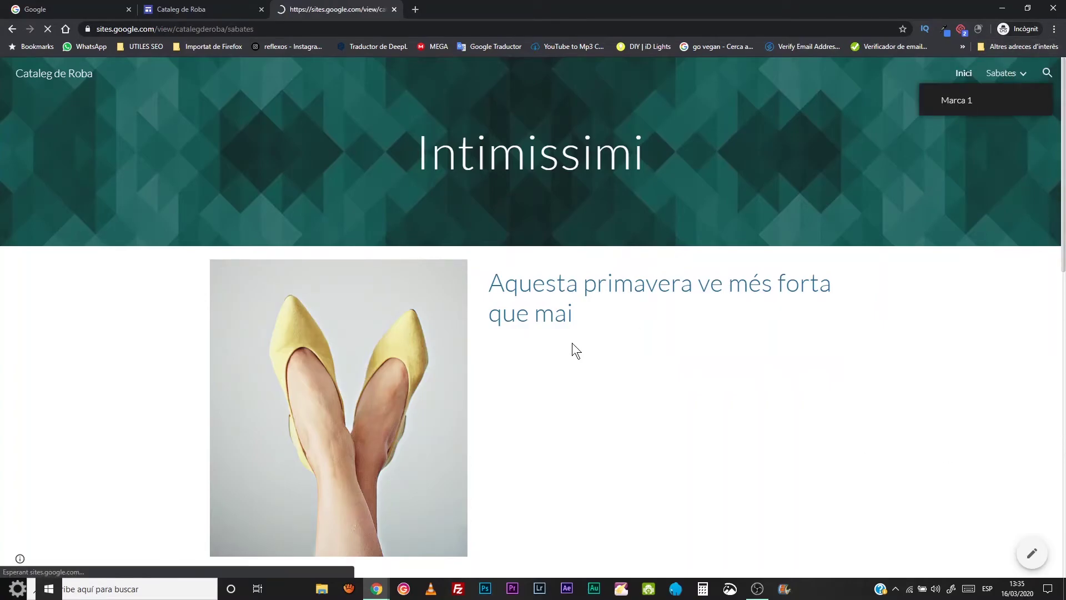
scroll(470, 387, "down", 1)
scroll(469, 385, "up", 1)
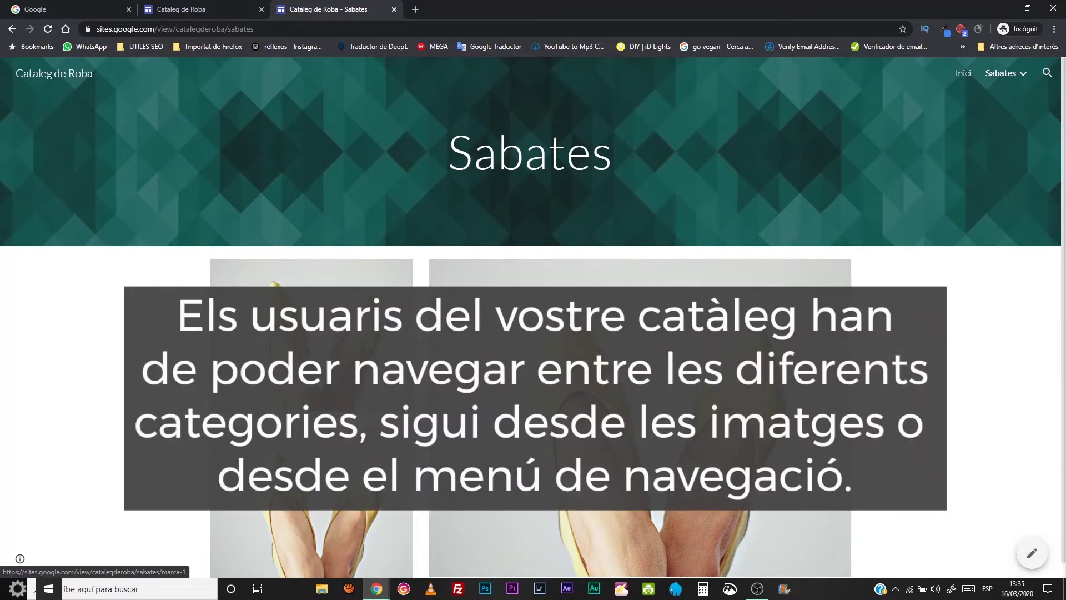
key("F12")
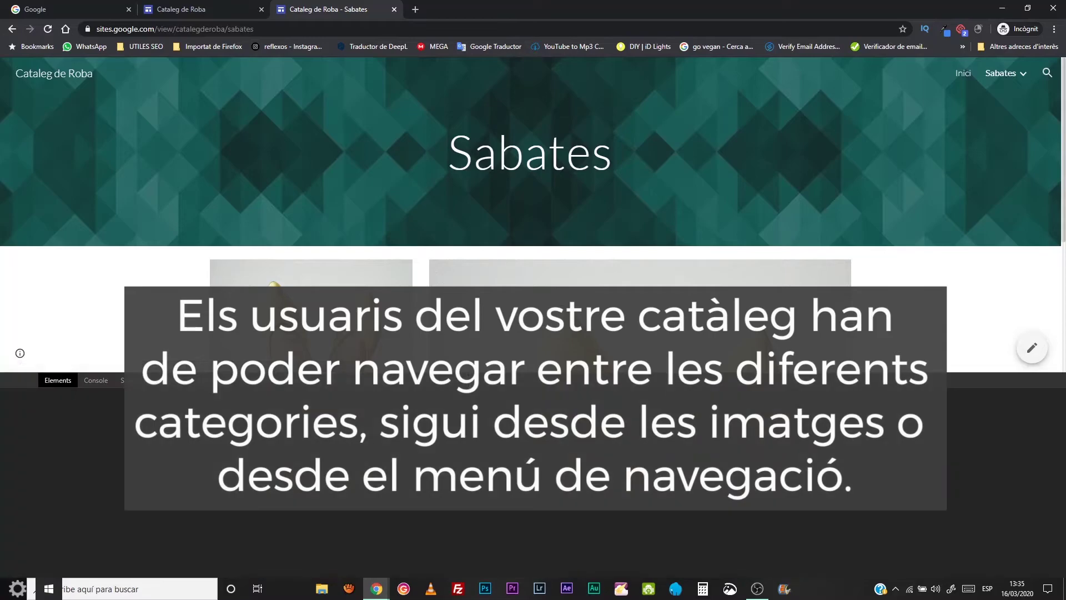
- Preview the published catalogue at phone size and accept the cookie notice
left_click(24, 380)
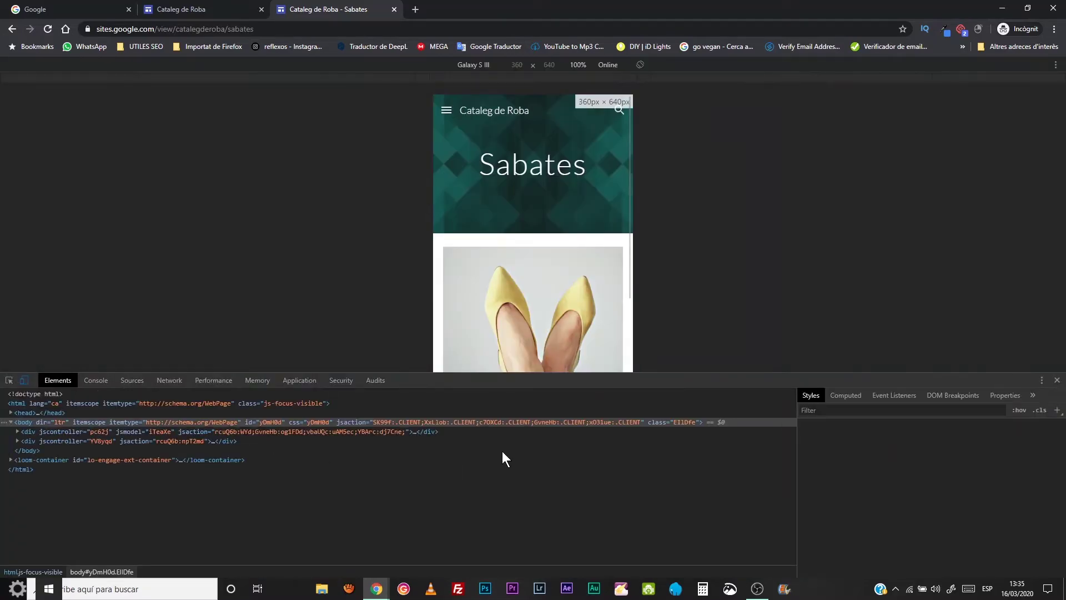
scroll(485, 180, "down", 3)
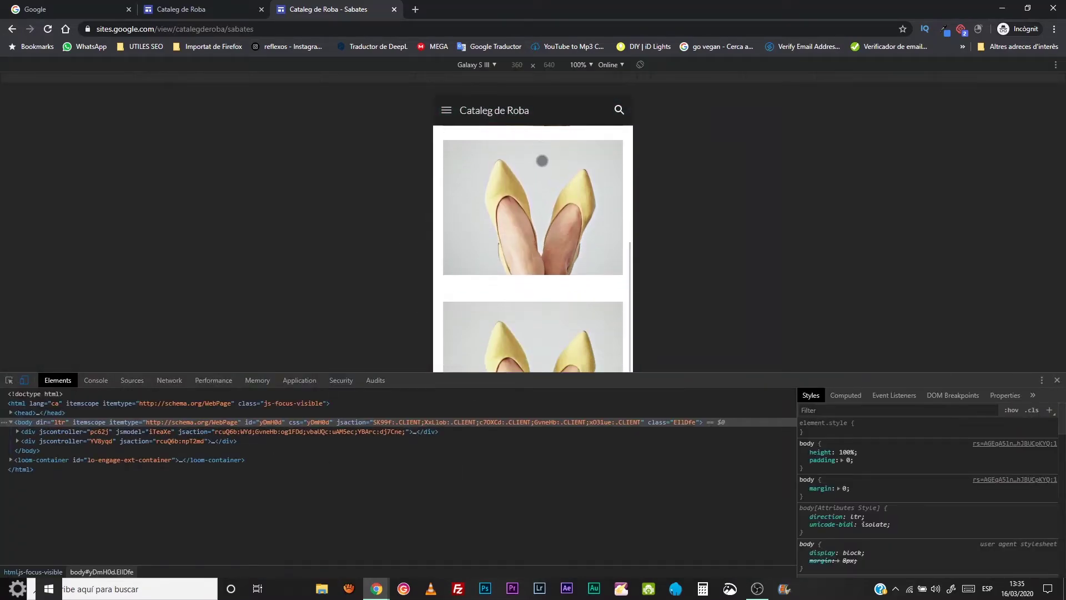
scroll(550, 195, "up", 1)
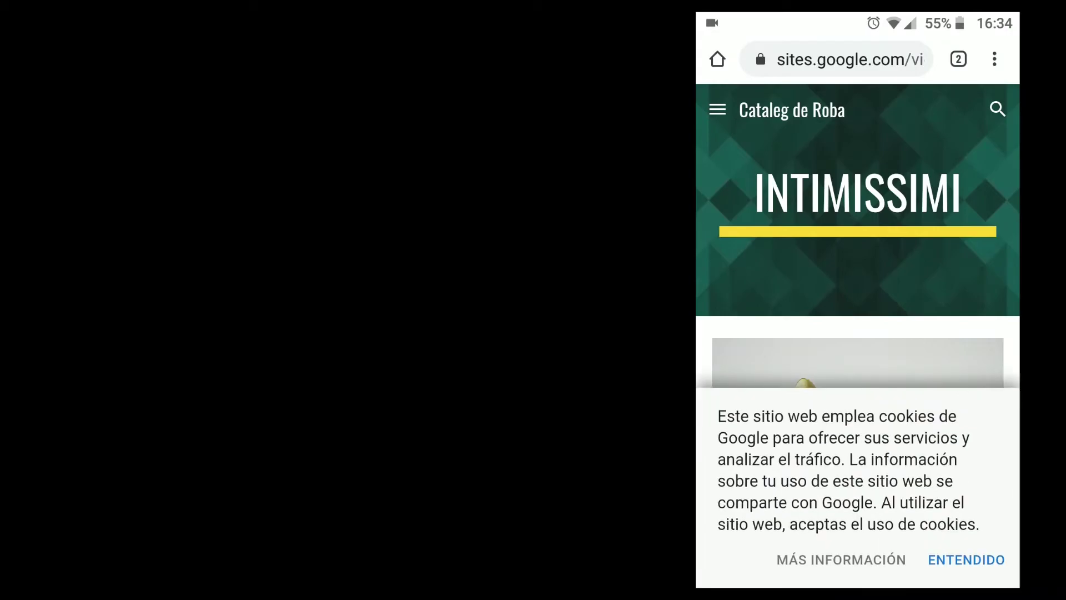
left_click_drag(946, 352, 948, 166)
left_click_drag(962, 520, 966, 245)
left_click_drag(945, 477, 945, 190)
left_click_drag(894, 422, 874, 172)
left_click_drag(874, 409, 873, 263)
left_click_drag(584, 262, 584, 324)
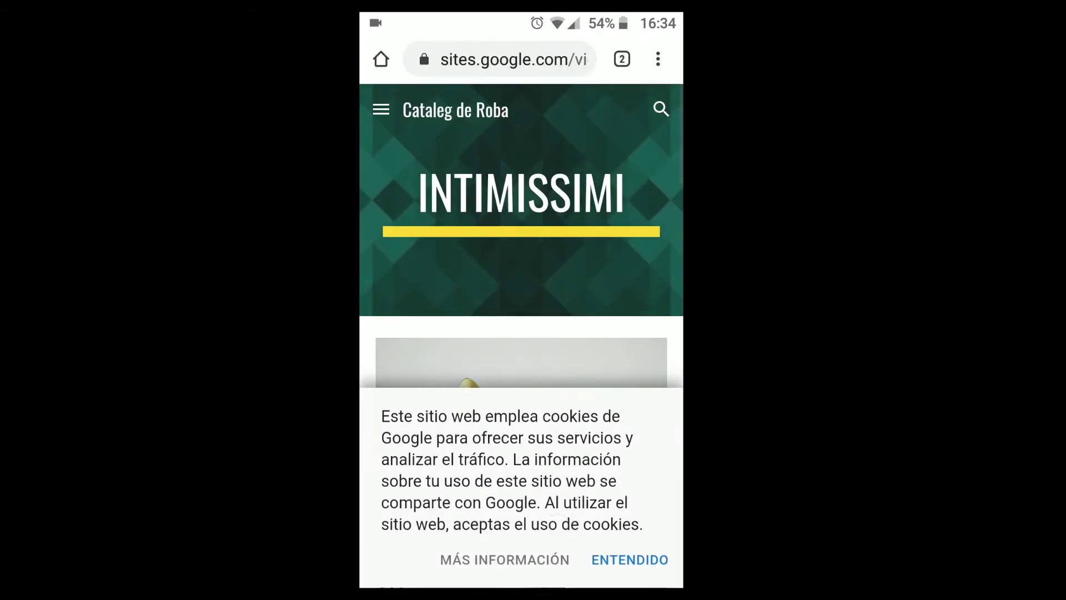
left_click(642, 560)
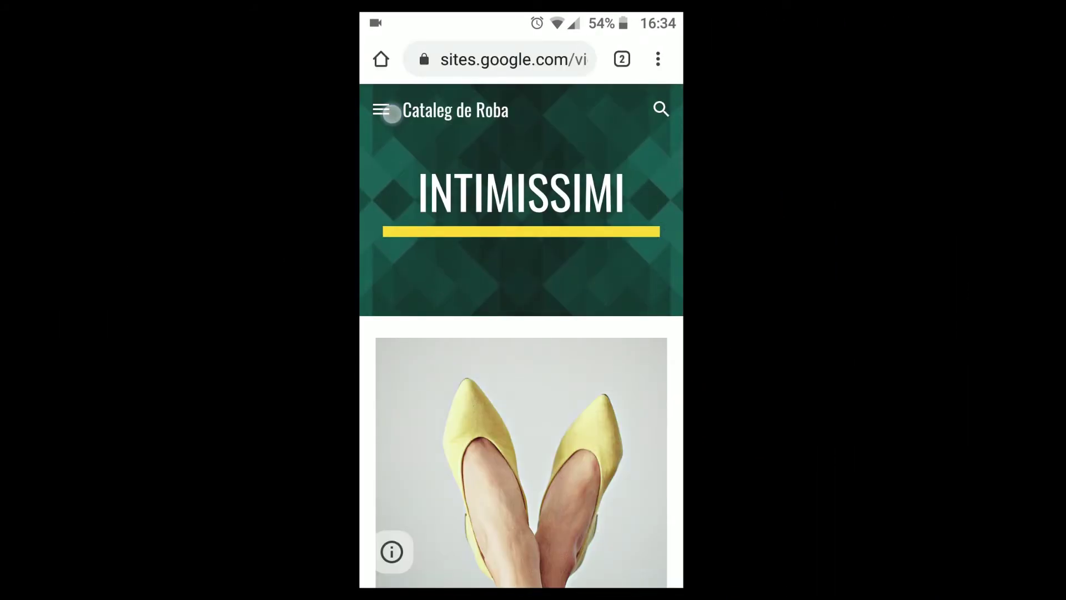
- Navigate on the phone to Sabates and open Marca 1 through its Mes info link
left_click(392, 113)
left_click(400, 204)
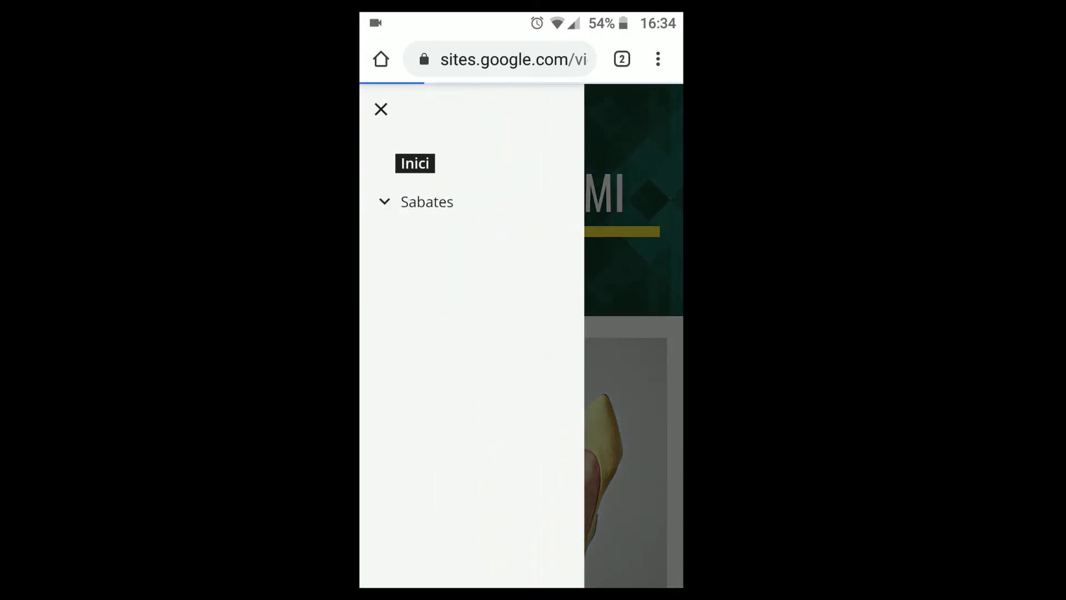
left_click_drag(583, 437, 583, 200)
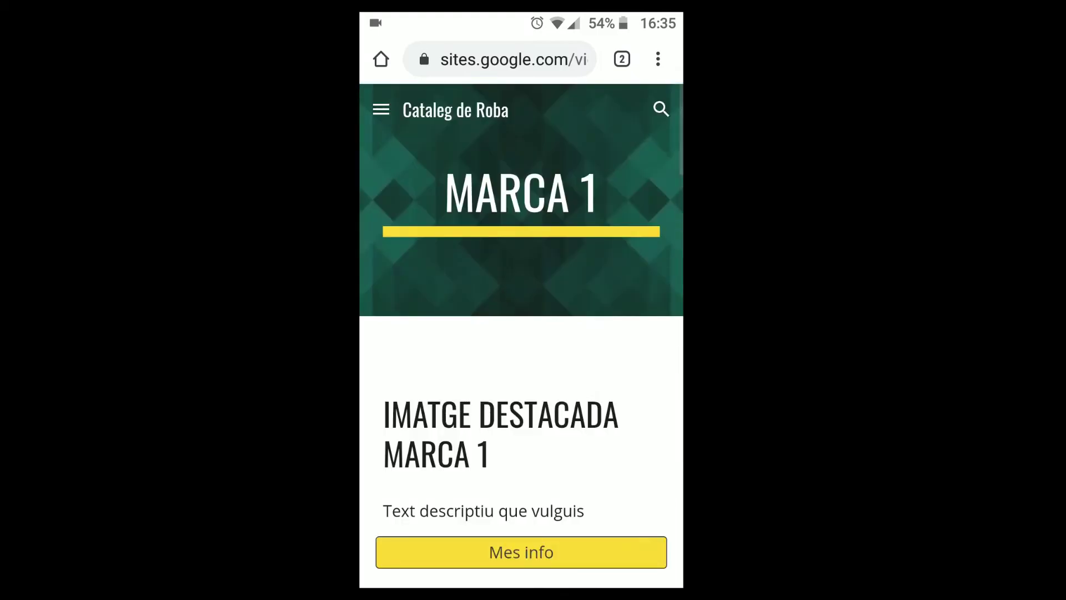
left_click_drag(594, 478, 608, 253)
left_click_drag(633, 395, 633, 504)
left_click(549, 382)
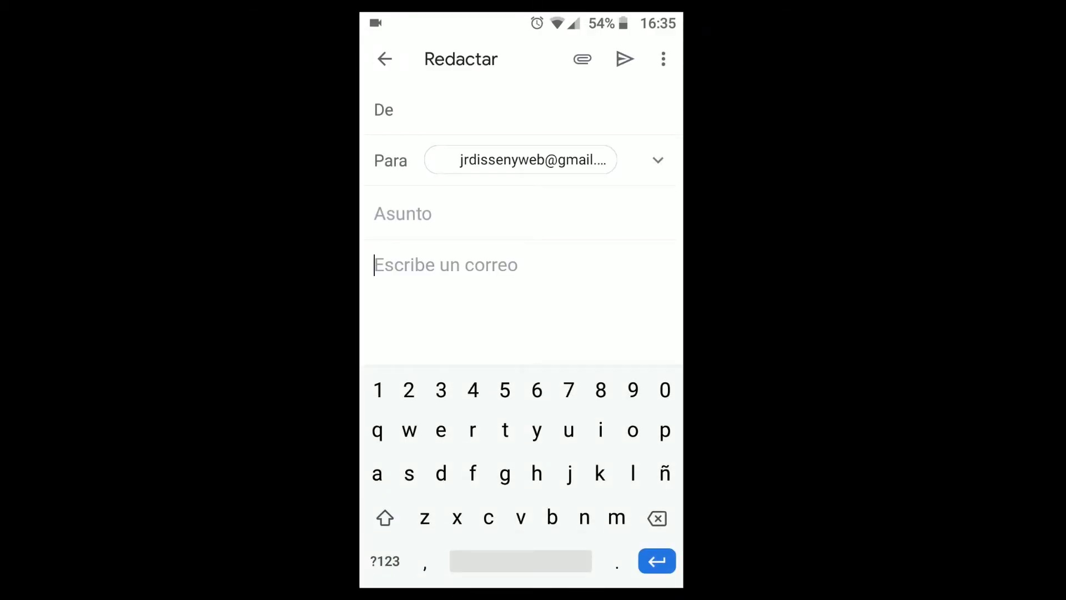
key("Escape")
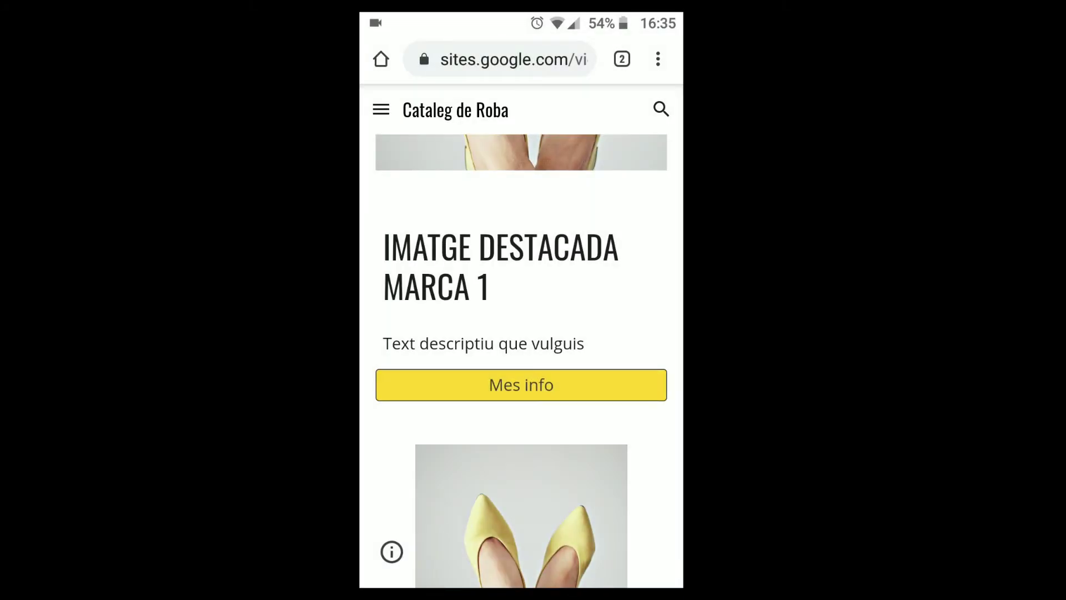
scroll(607, 333, "up", 6)
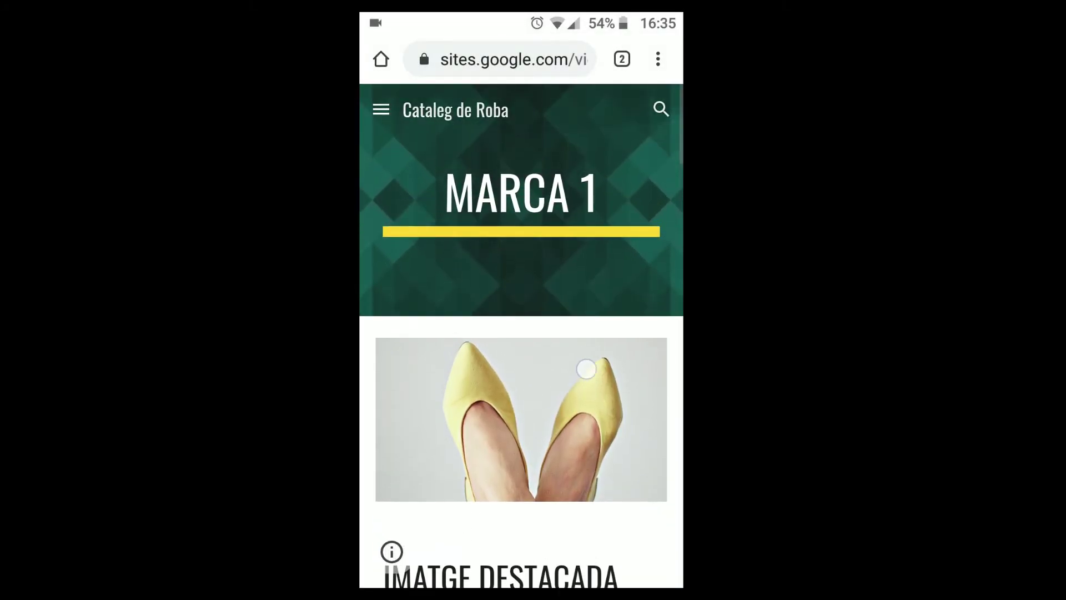
scroll(575, 445, "down", 15)
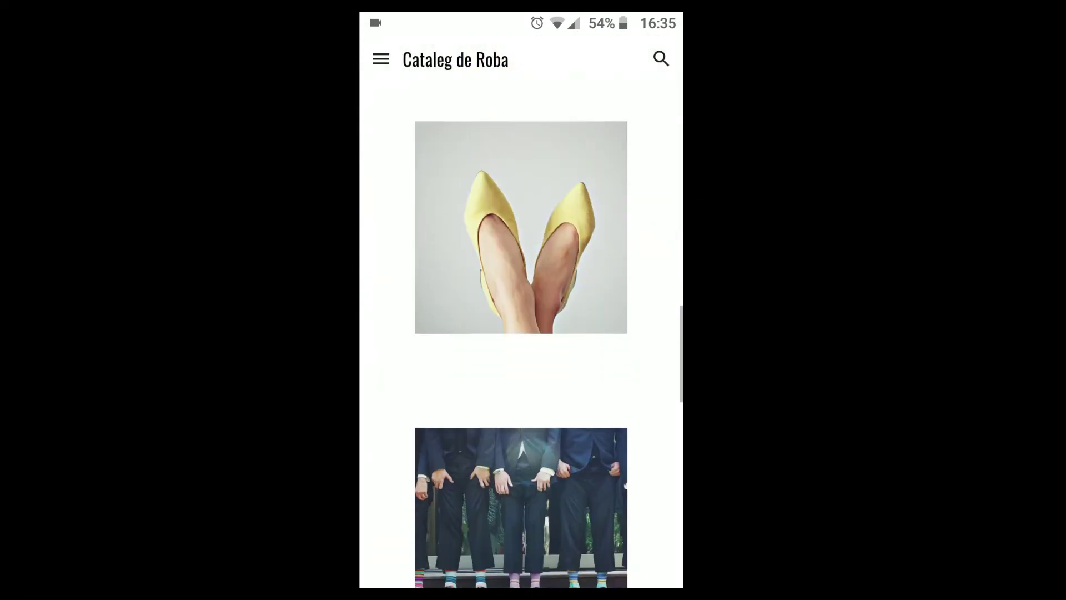
scroll(619, 214, "up", 10)
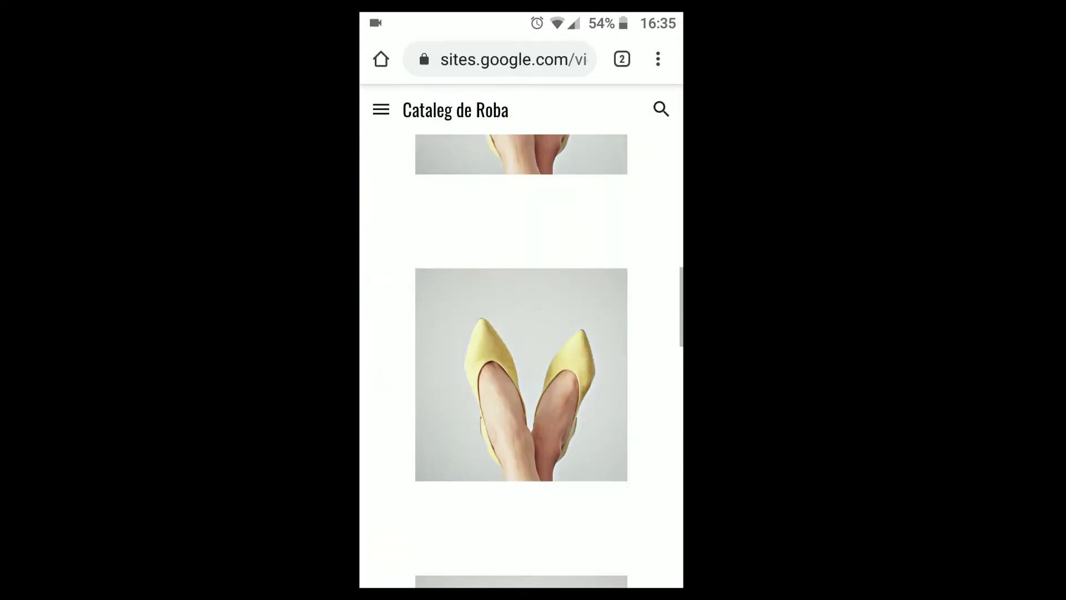
- Open Model 1, expand and collapse its Fitxa de producte section, then head back to Inici
left_click(520, 231)
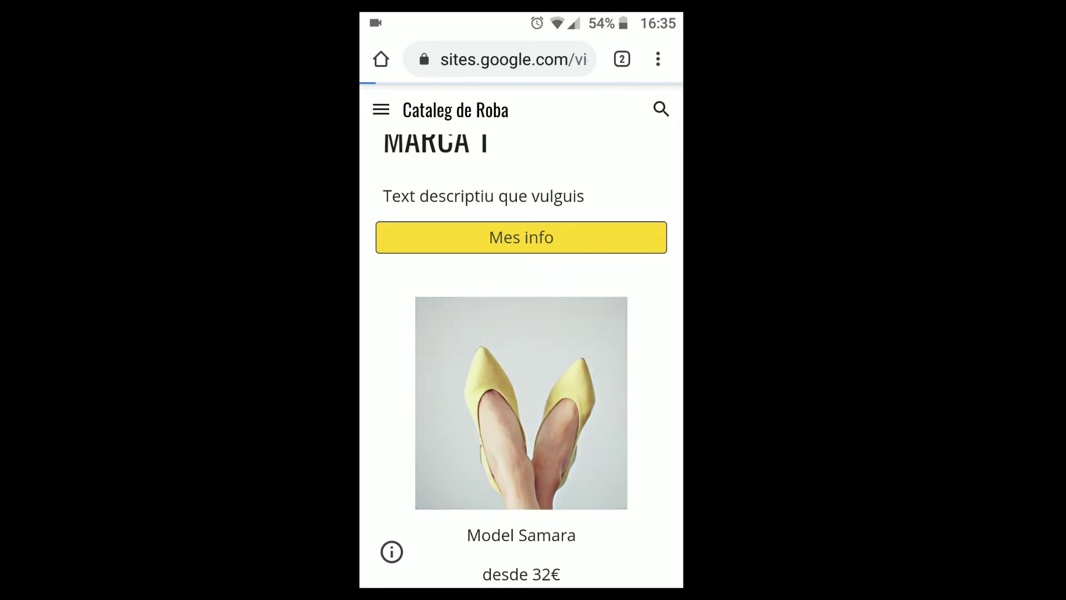
scroll(521, 333, "down", 5)
scroll(632, 502, "down", 10)
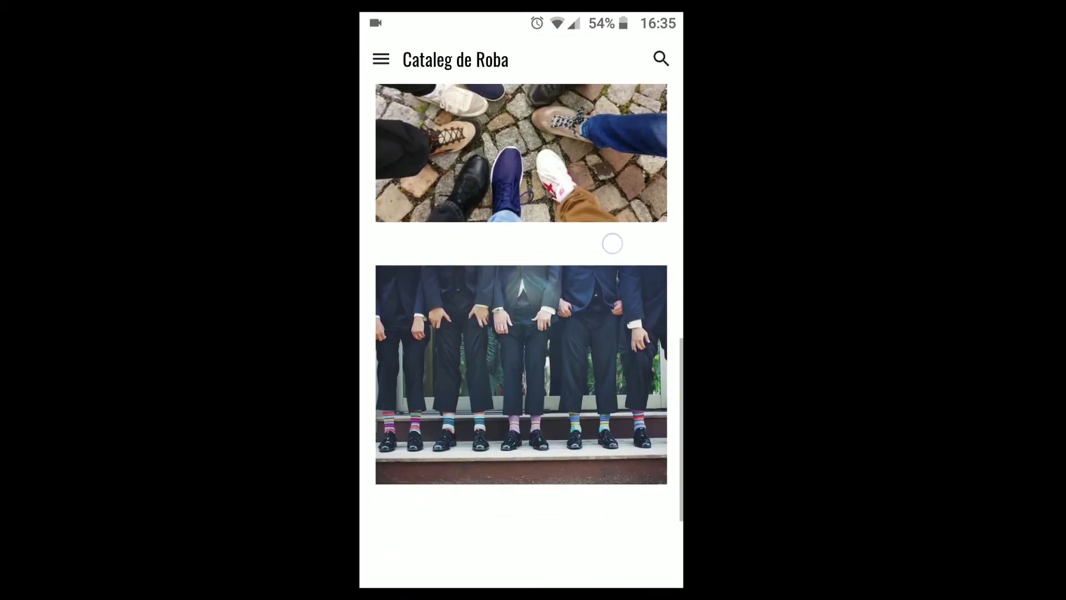
scroll(612, 243, "down", 4)
scroll(606, 494, "up", 12)
scroll(606, 493, "down", 12)
left_click(644, 558)
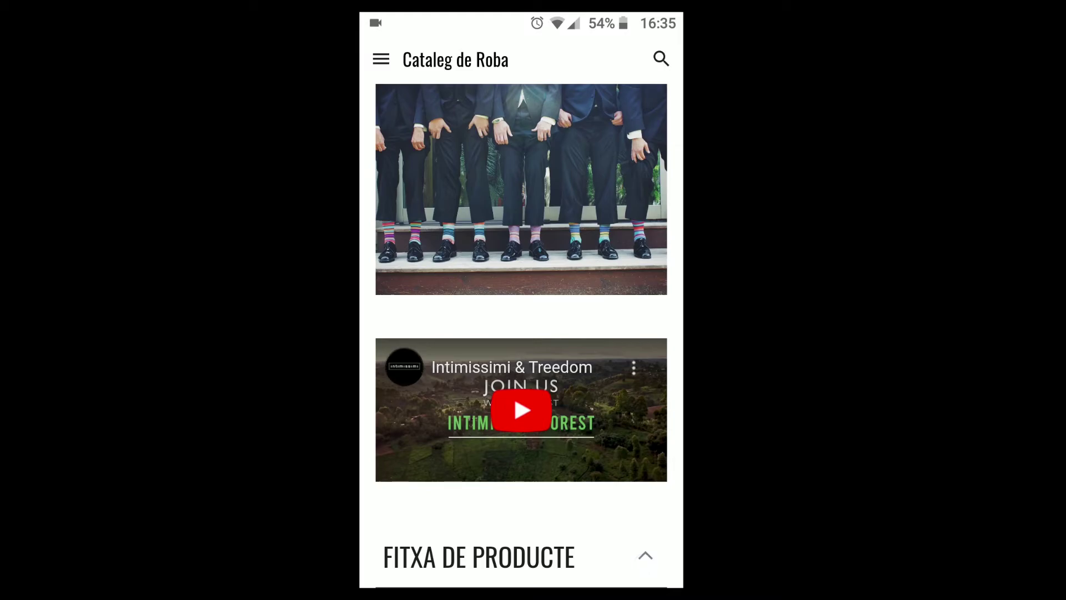
scroll(627, 311, "down", 2)
left_click(653, 475)
scroll(521, 333, "up", 15)
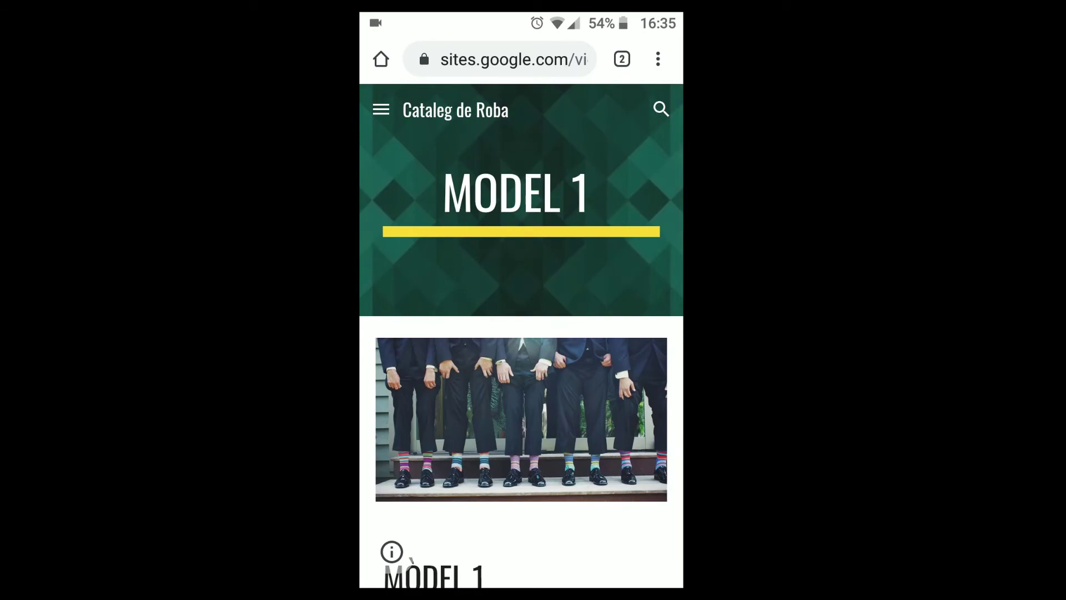
left_click(386, 113)
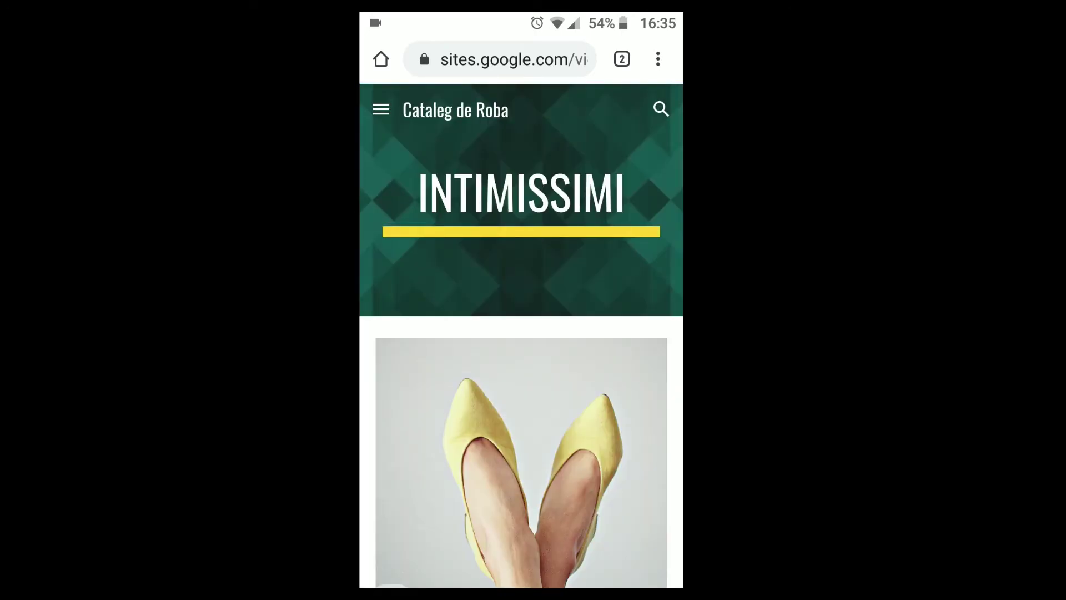
left_click(665, 60)
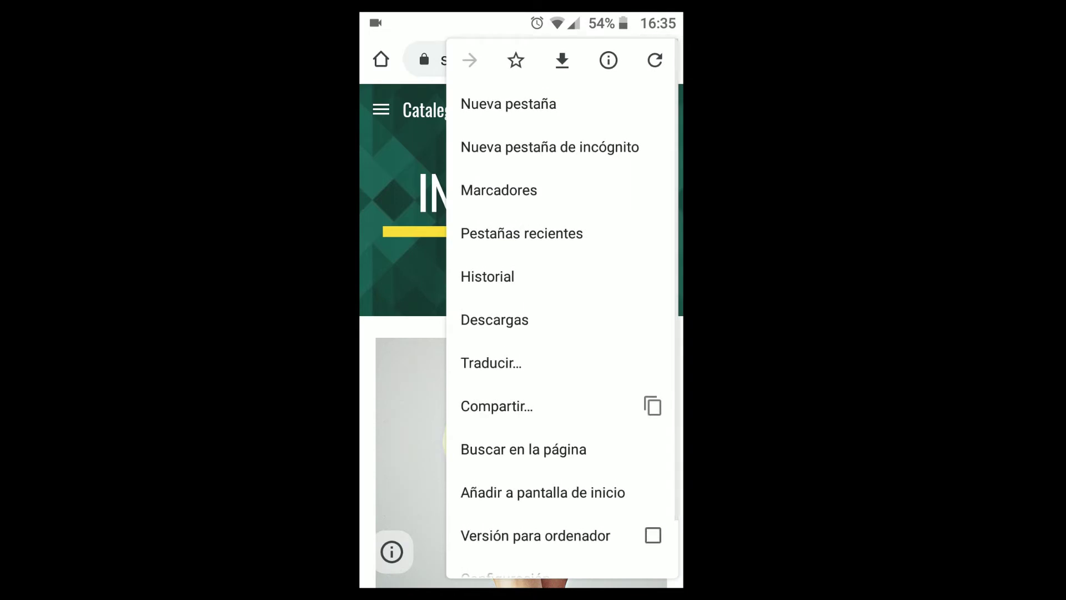
- Switch the phone page to Versión para ordenador and back to the mobile layout
key("Escape")
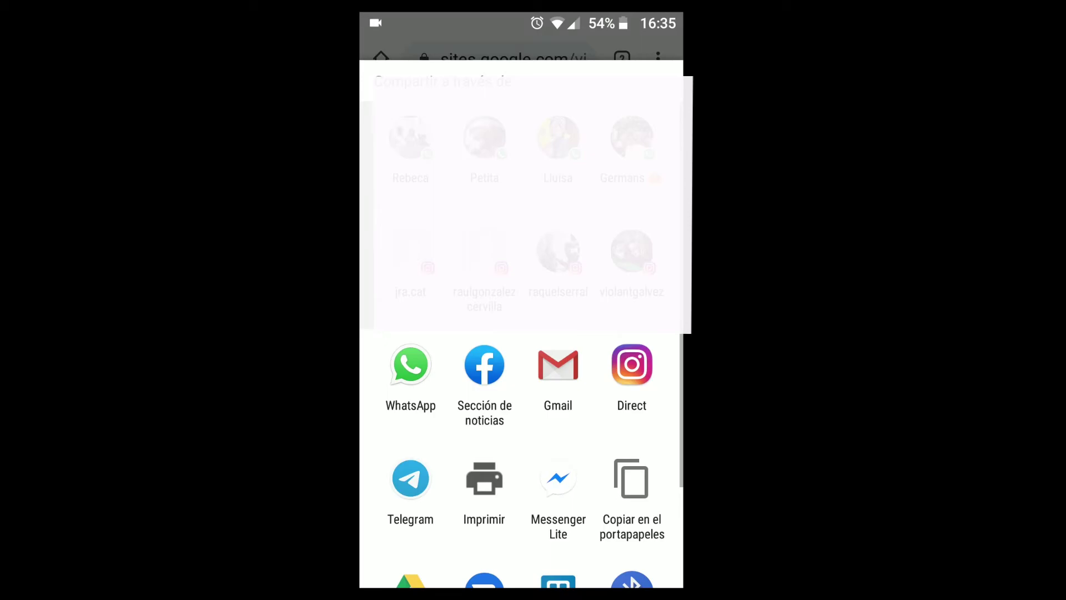
key("Escape")
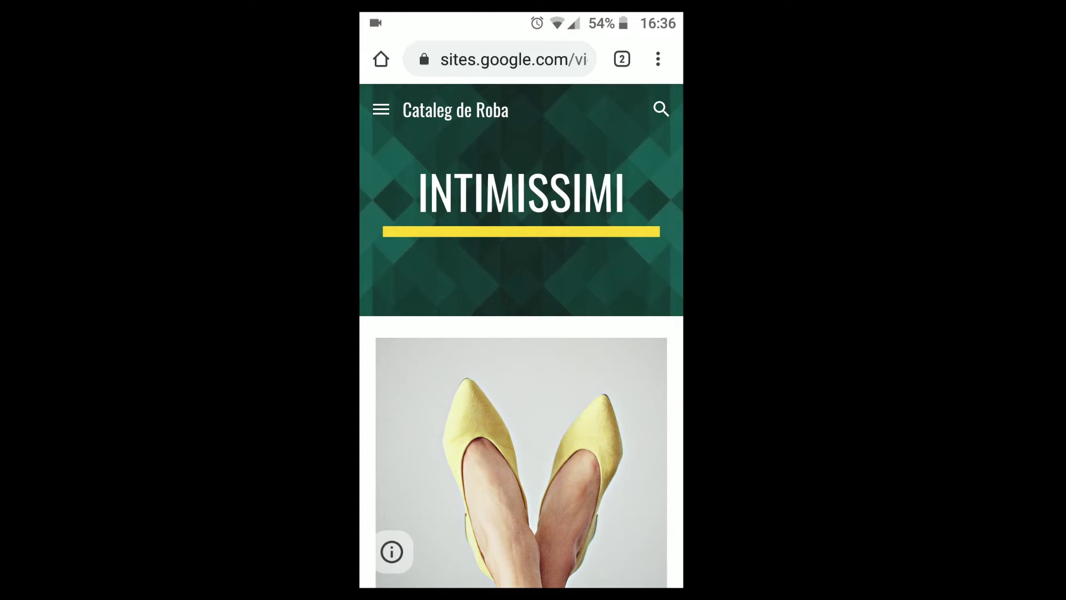
left_click(657, 60)
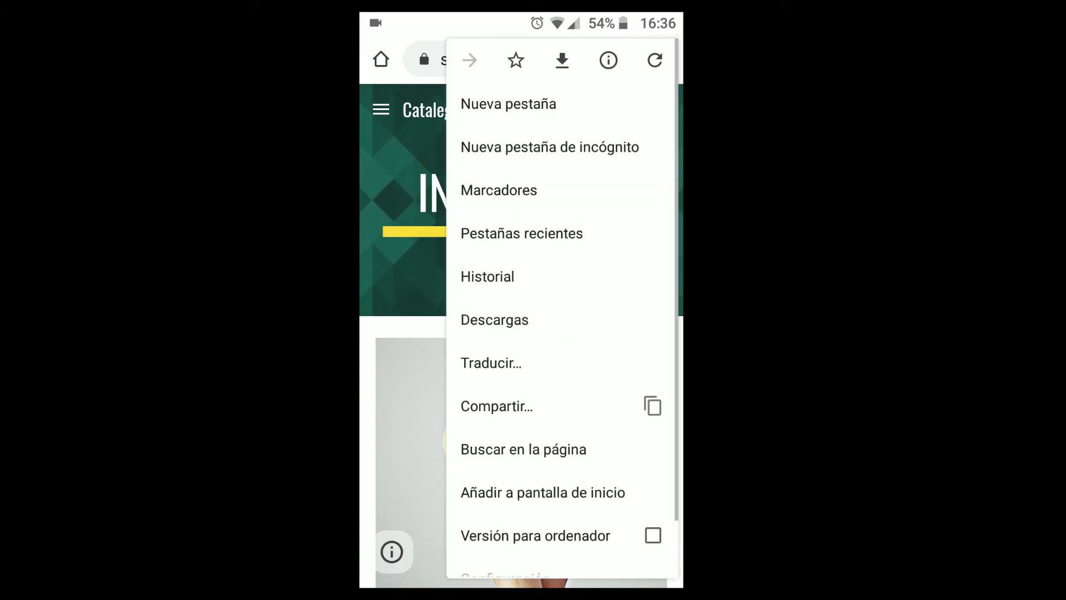
left_click(621, 522)
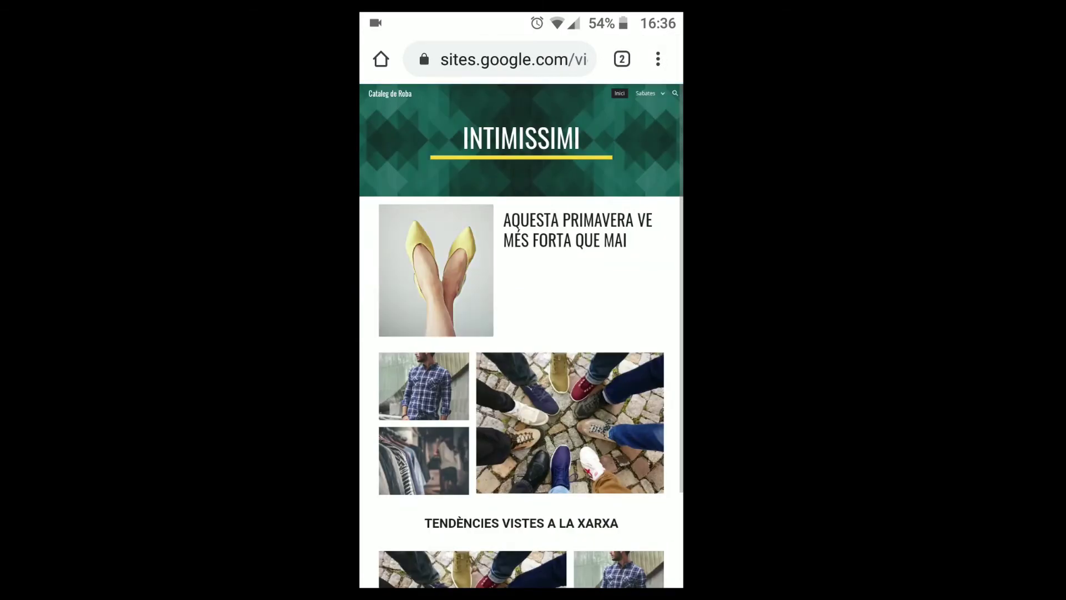
left_click(670, 60)
left_click(648, 537)
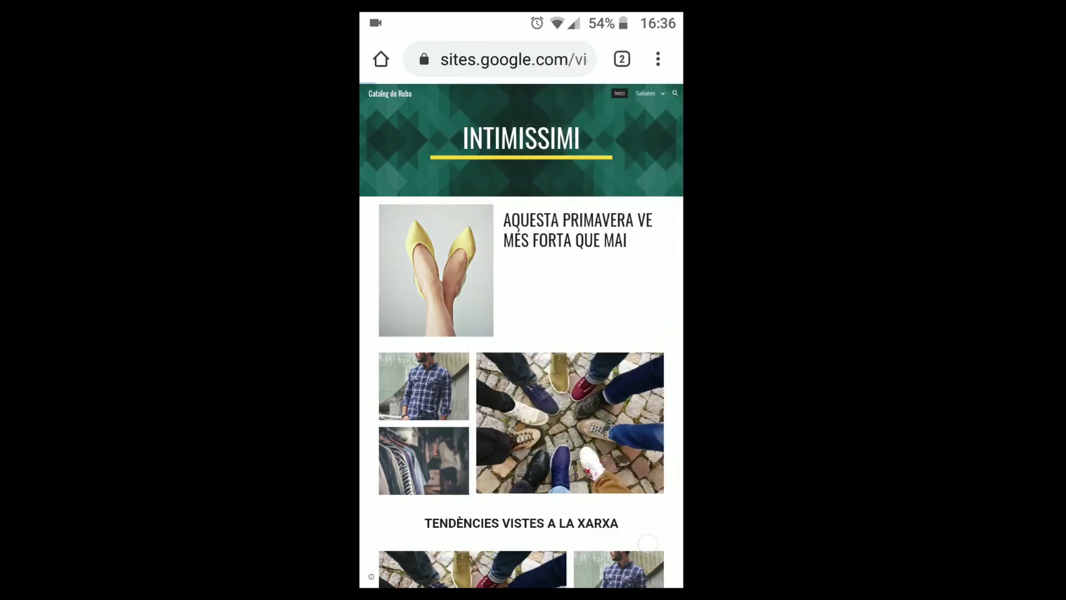
- Add Cataleg de Roba to the phone's home screen
left_click(658, 59)
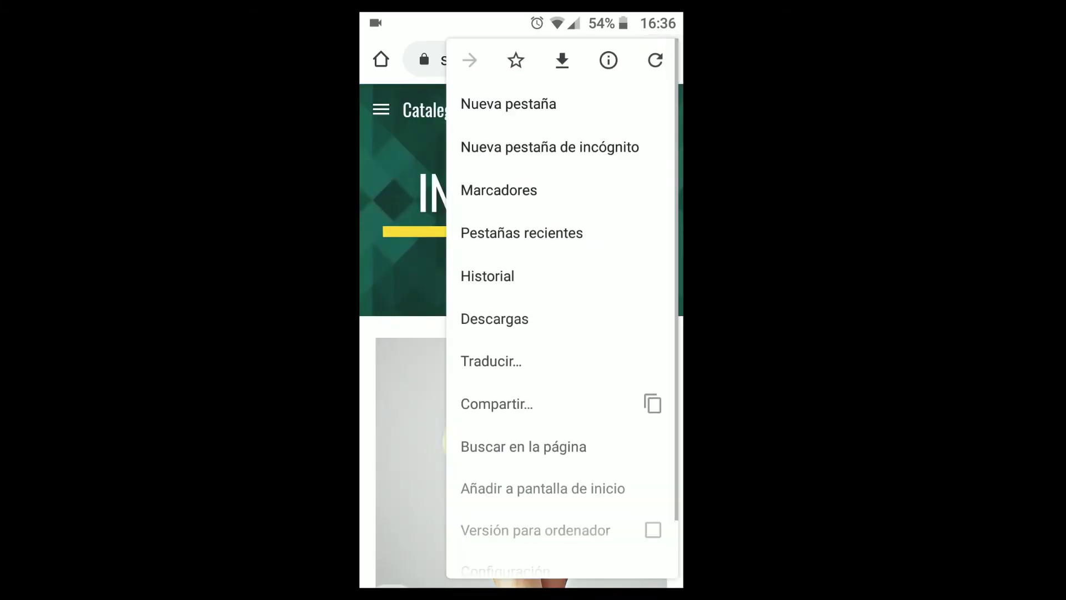
left_click_drag(558, 500, 552, 424)
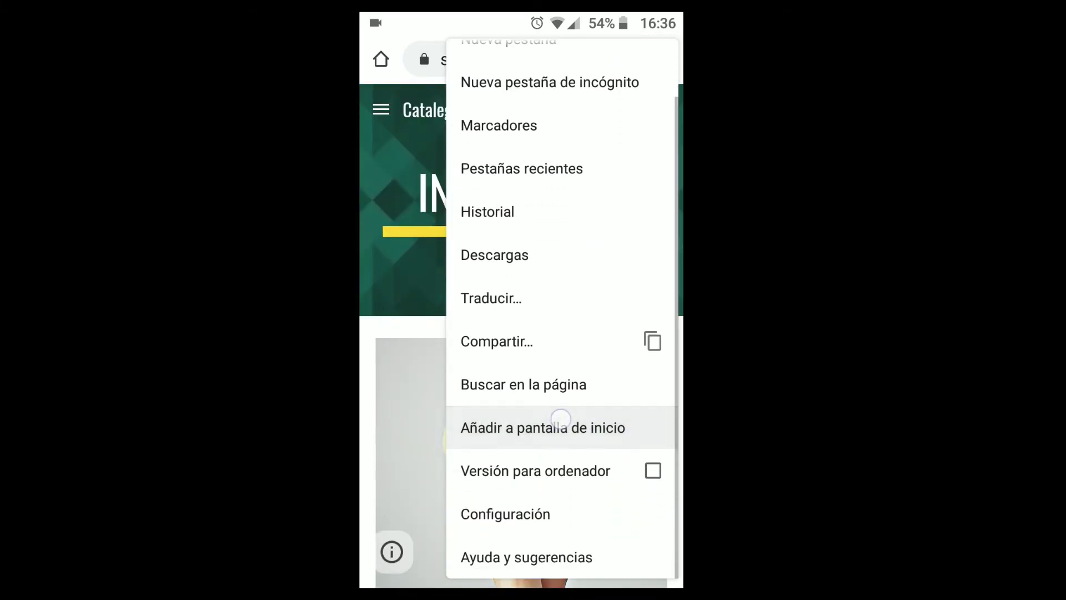
left_click(543, 428)
left_click(621, 363)
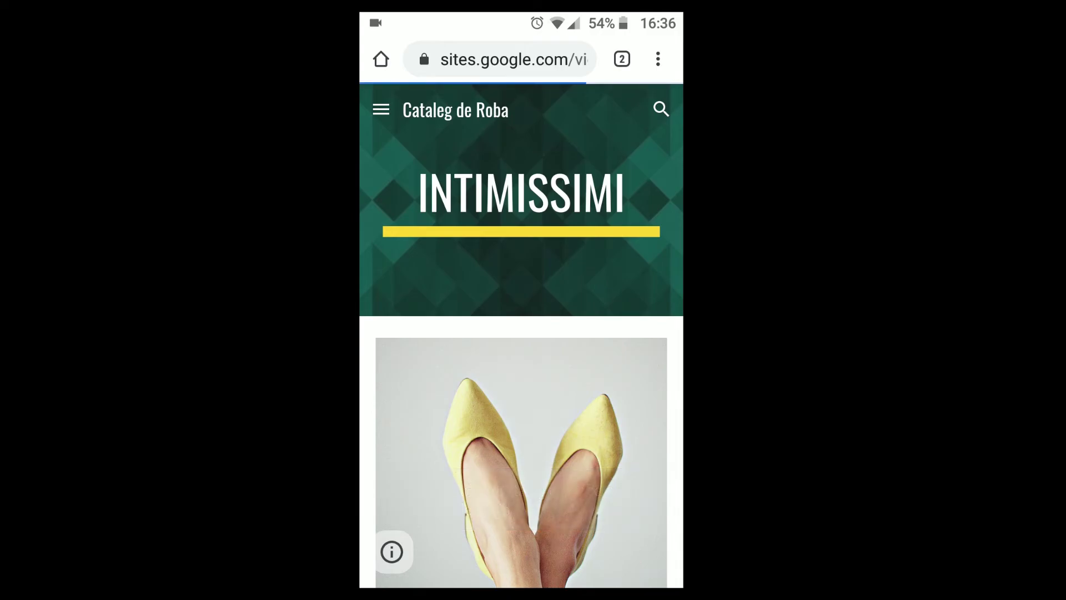
- Reopen the catalogue from its new Cataleg de Roba home-screen shortcut
key("Escape")
key("Escape")
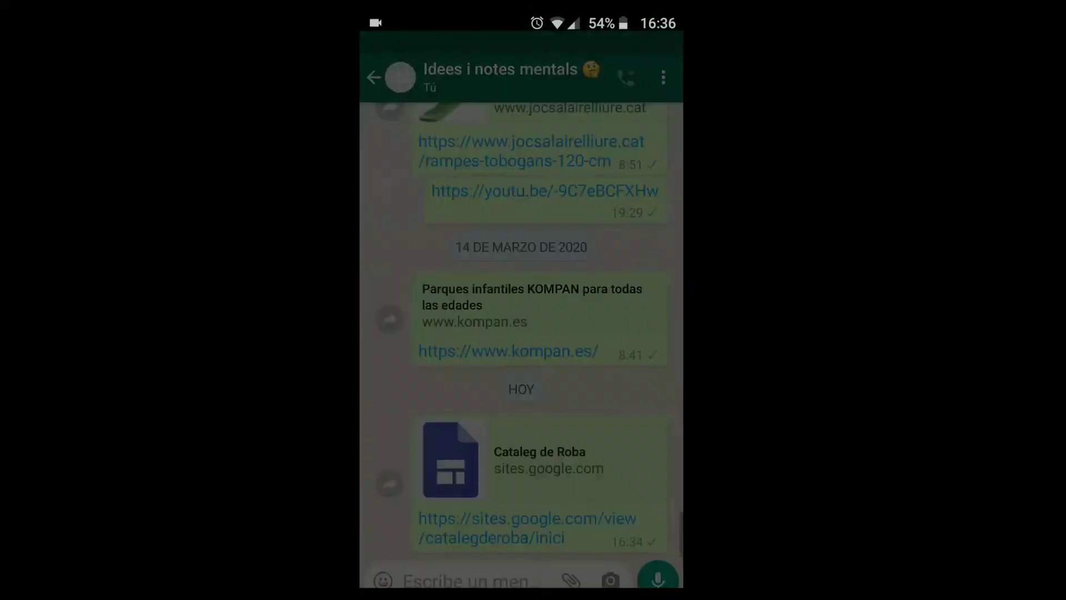
key("Escape")
left_click_drag(622, 378, 422, 378)
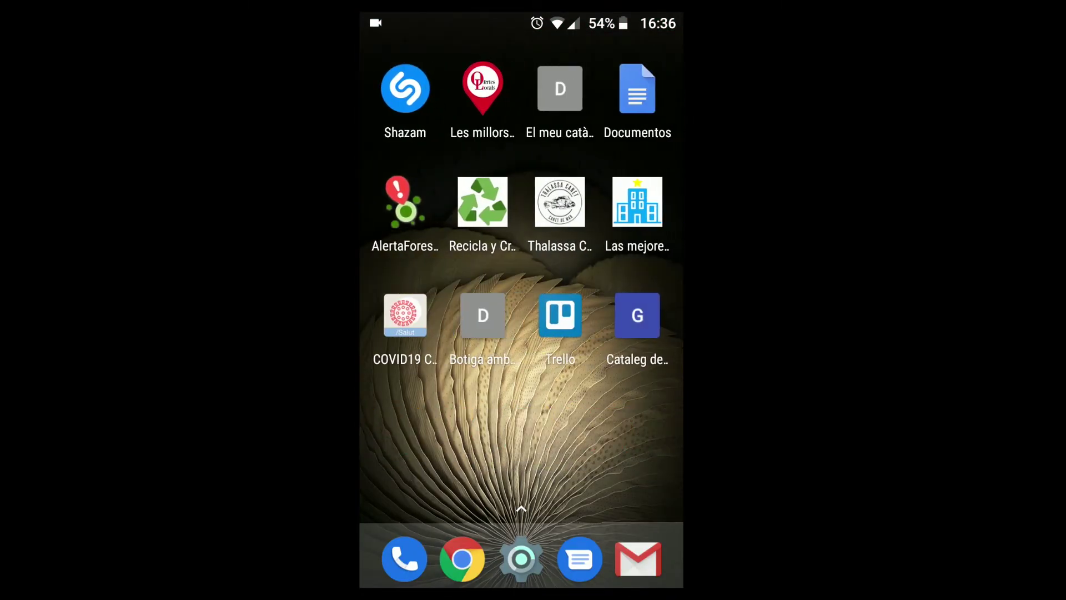
left_click(637, 314)
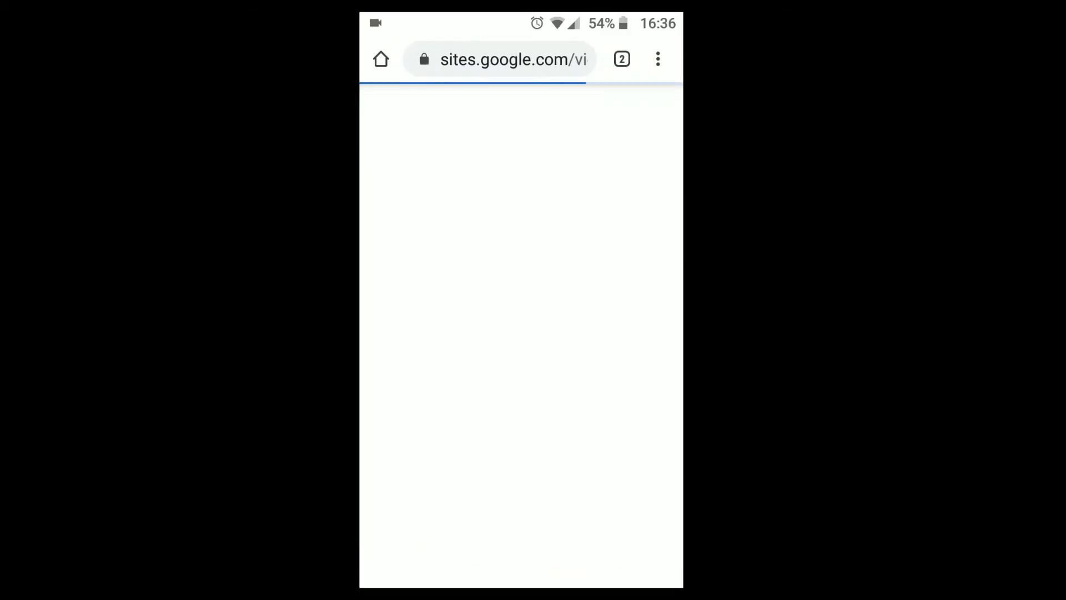
left_click_drag(588, 496, 609, 138)
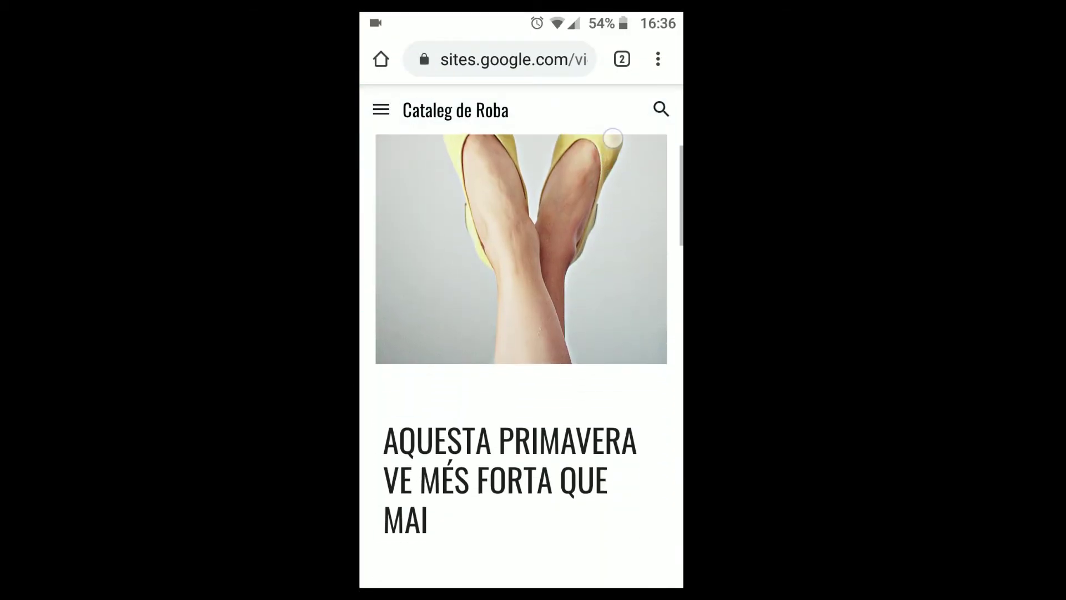
left_click_drag(611, 466, 631, 179)
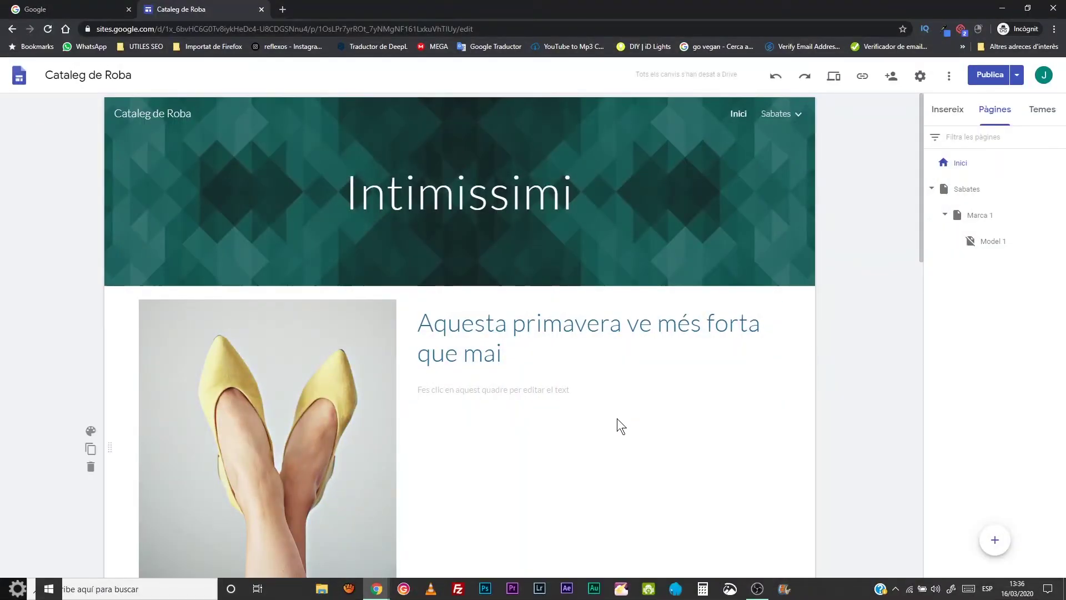
scroll(581, 398, "down", 9)
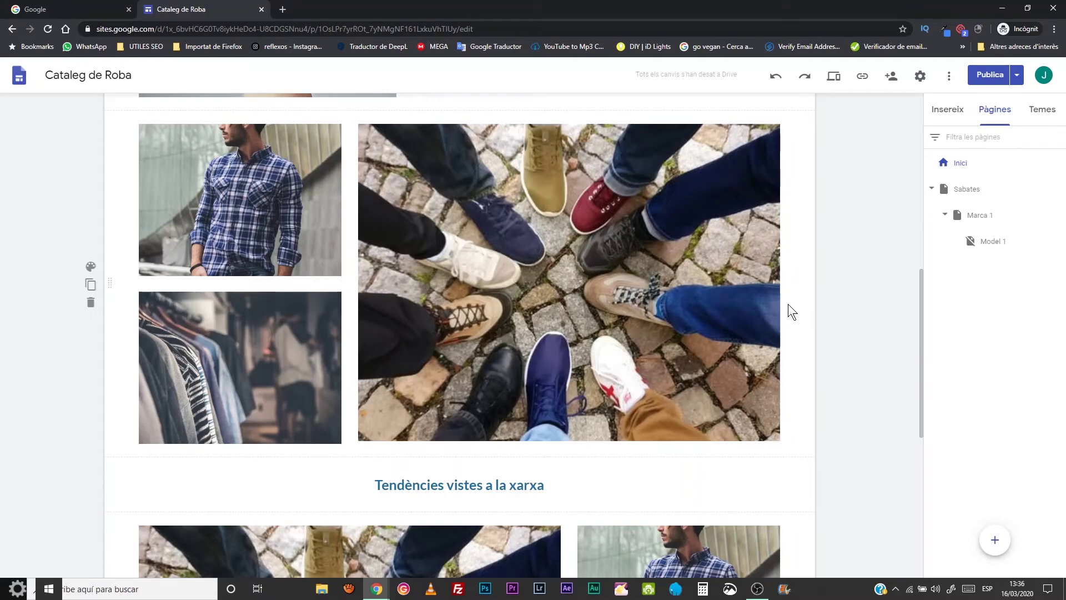
scroll(788, 305, "down", 7)
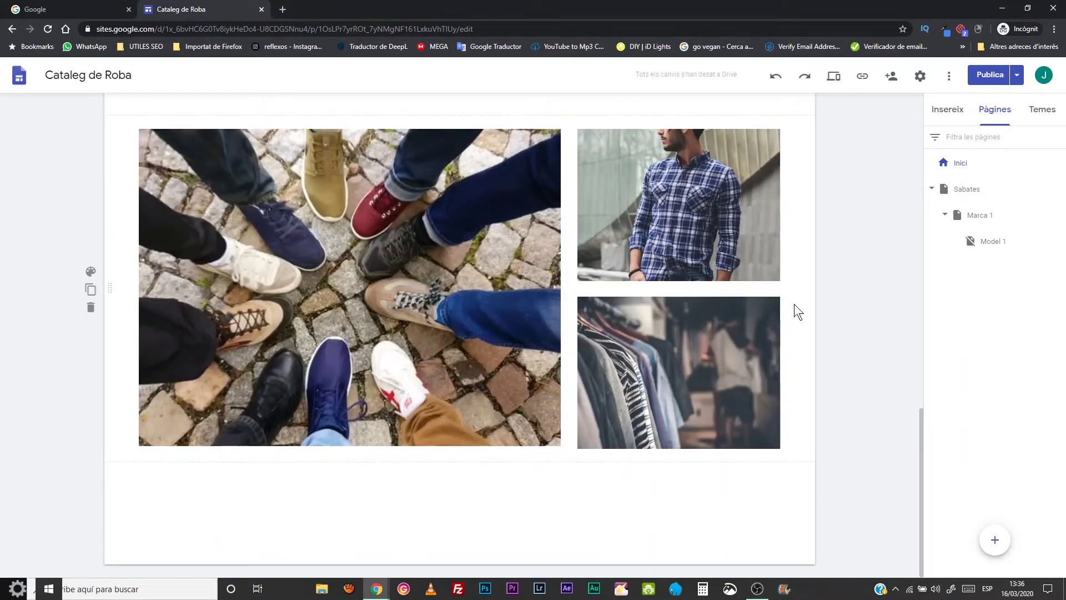
scroll(794, 305, "up", 13)
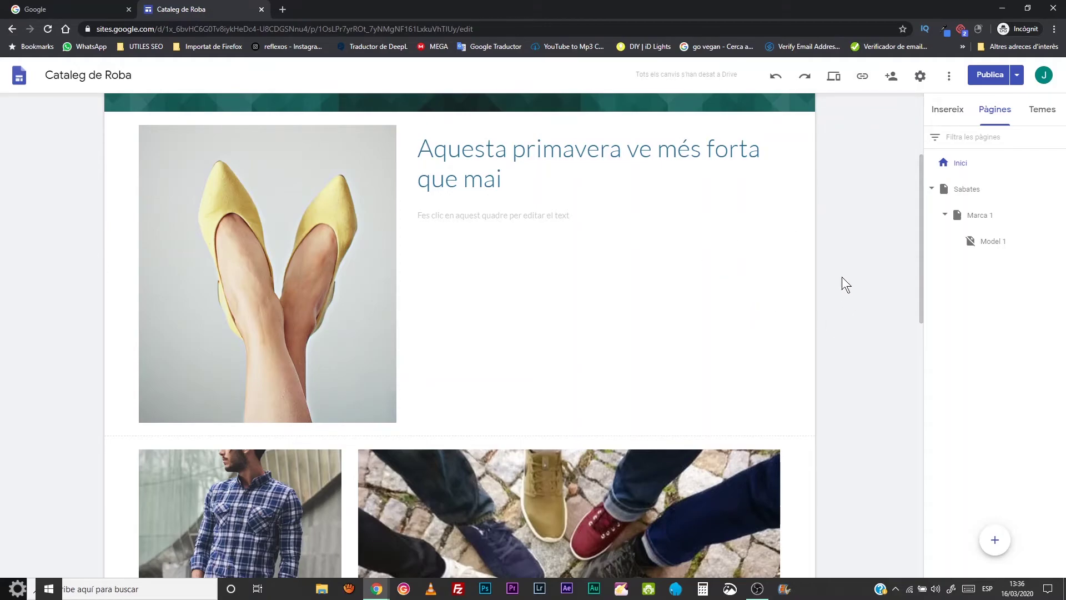
scroll(667, 286, "up", 3)
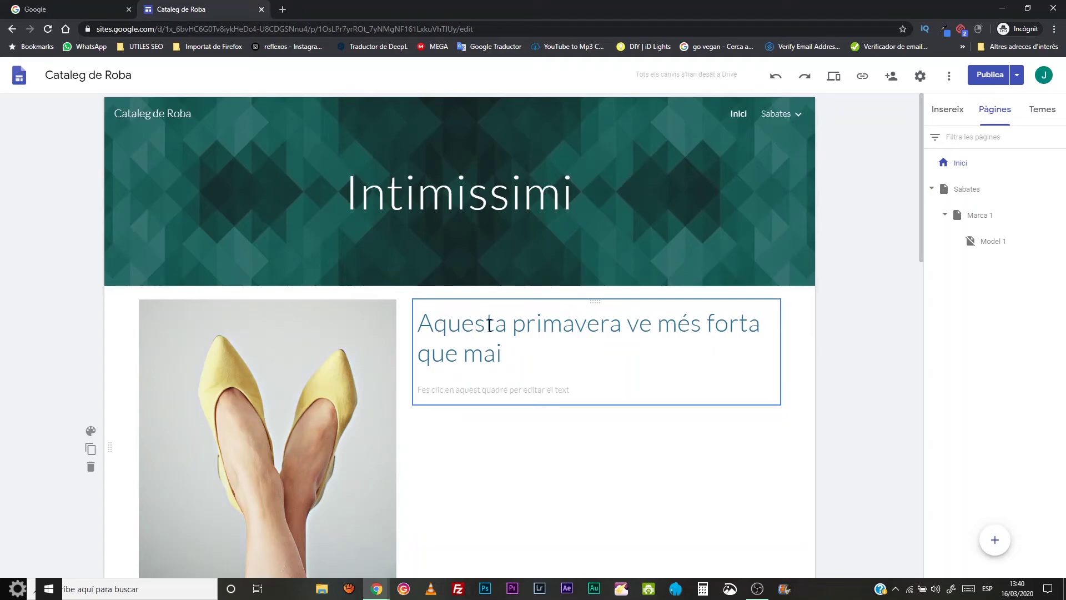
scroll(519, 327, "down", 7)
scroll(515, 324, "up", 7)
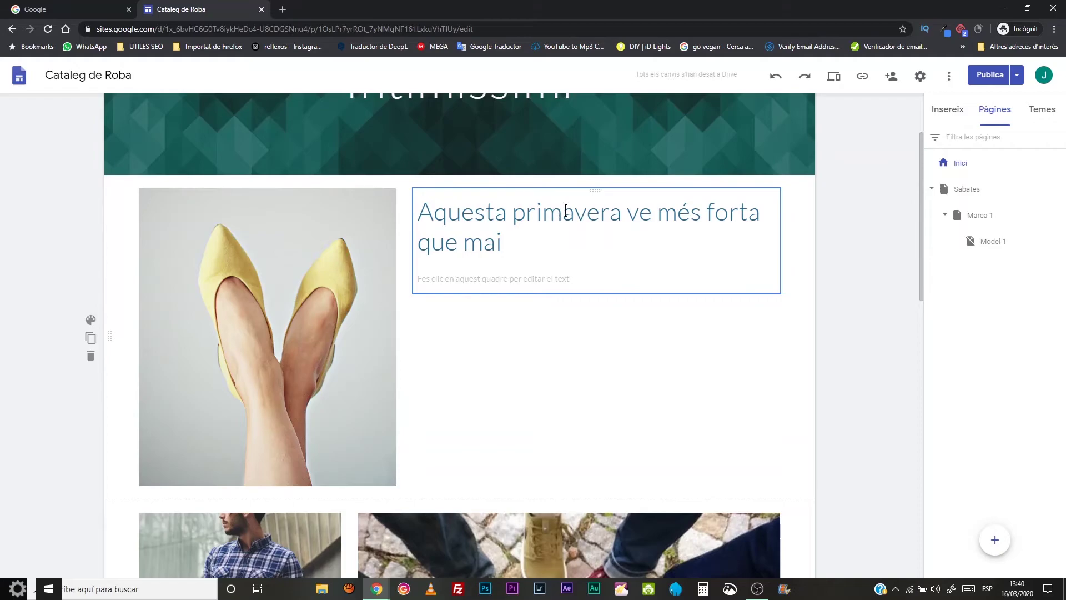
- Try the Aristòtil and Diplomàtic themes, then apply Vision with its pink colour
left_click(1048, 110)
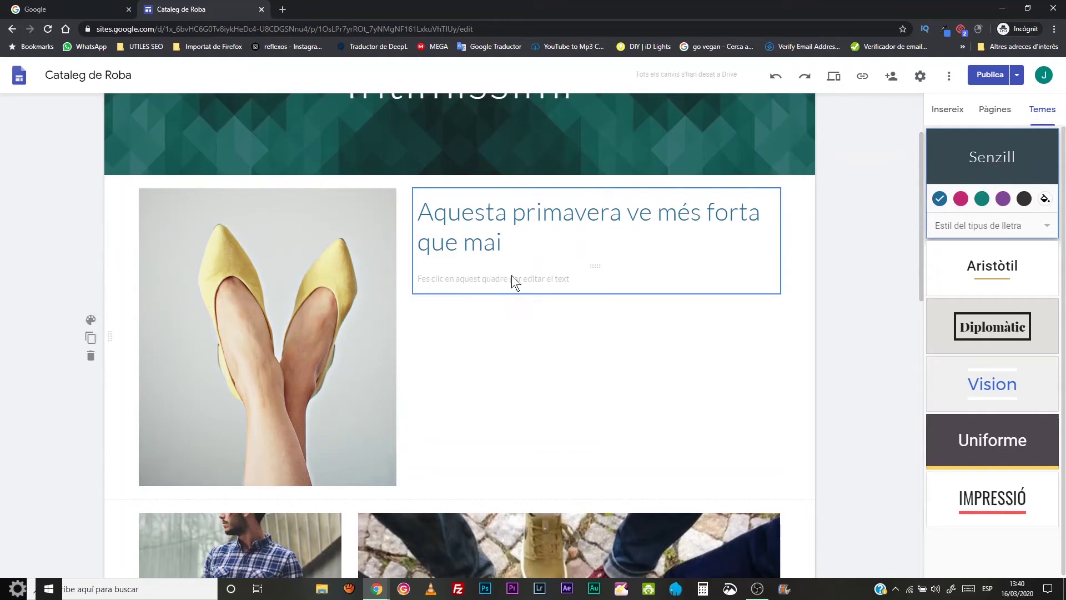
scroll(514, 272, "up", 2)
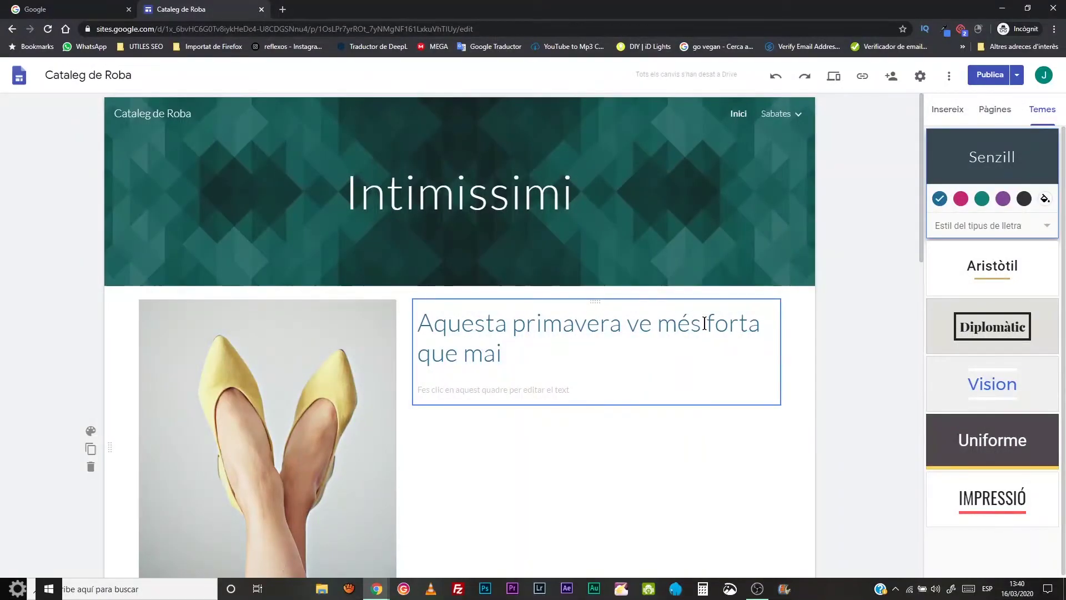
left_click(1000, 266)
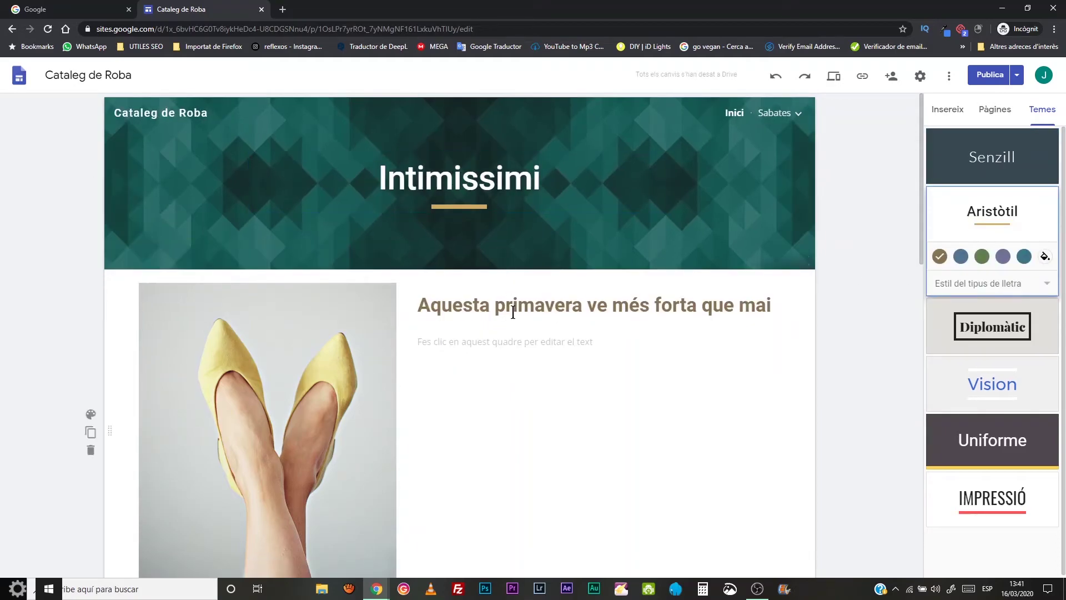
scroll(536, 327, "down", 10)
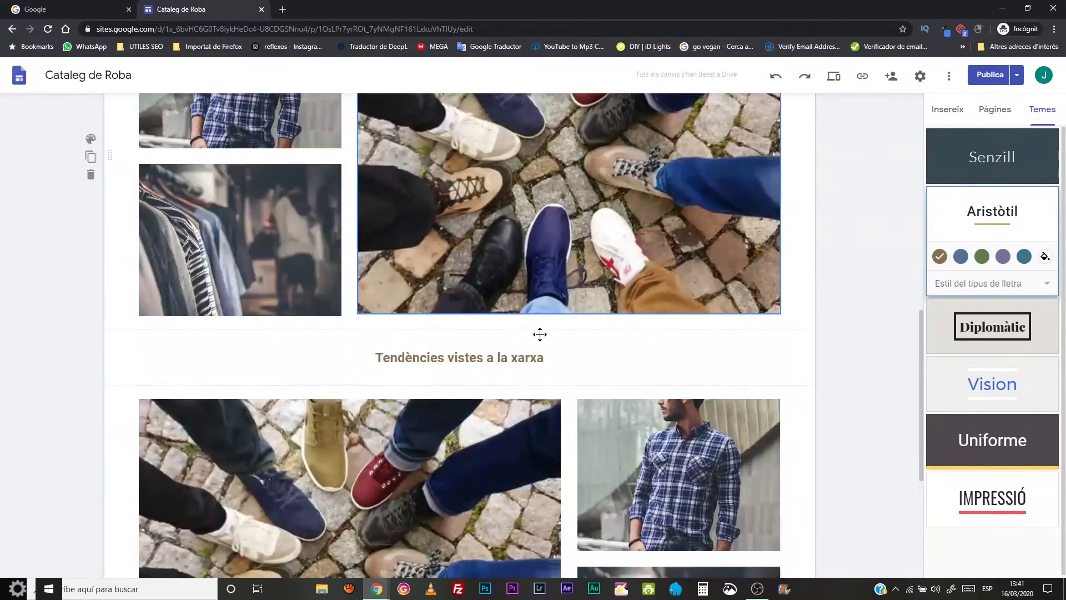
left_click(987, 327)
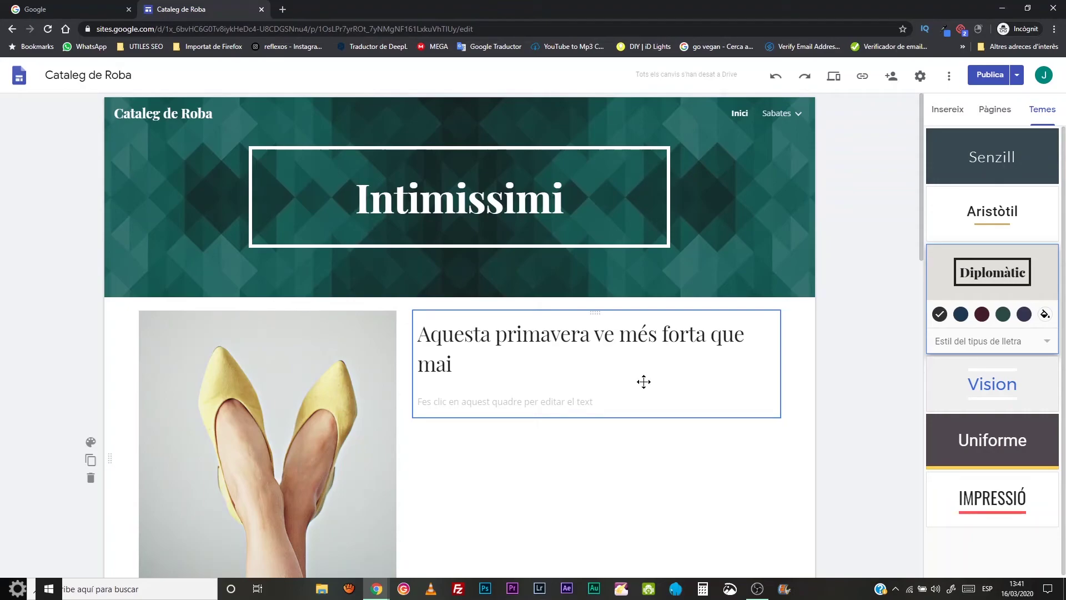
scroll(644, 383, "down", 15)
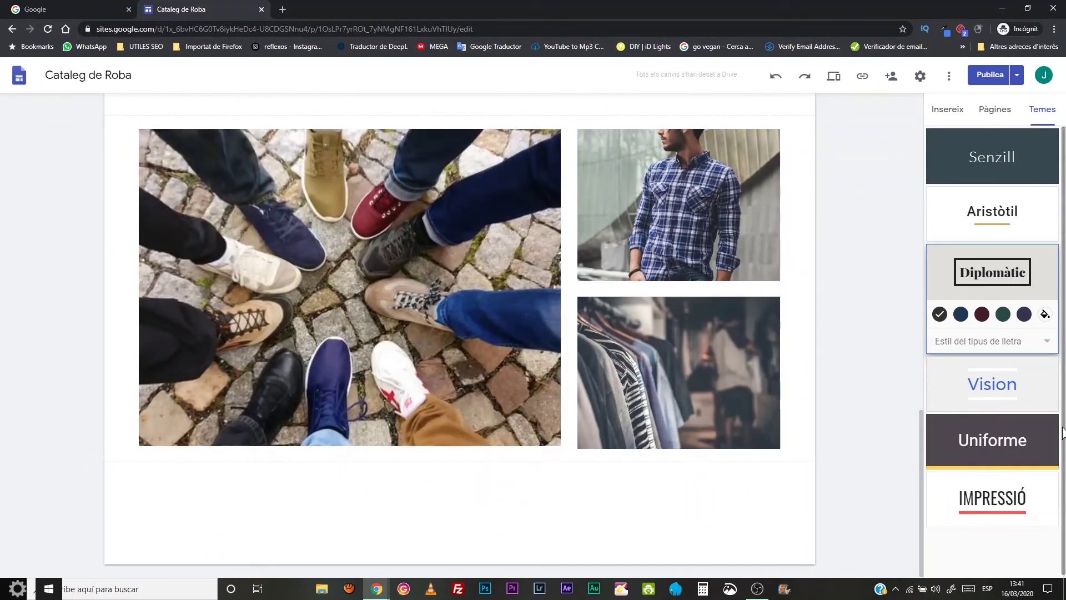
scroll(1017, 398, "down", 2)
left_click(987, 376)
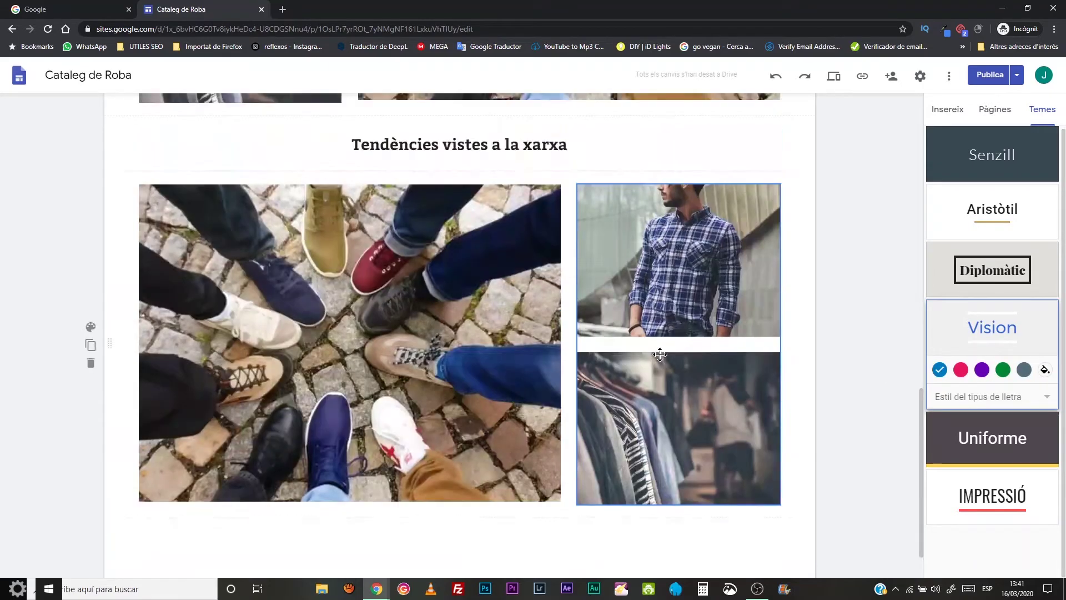
scroll(659, 354, "up", 7)
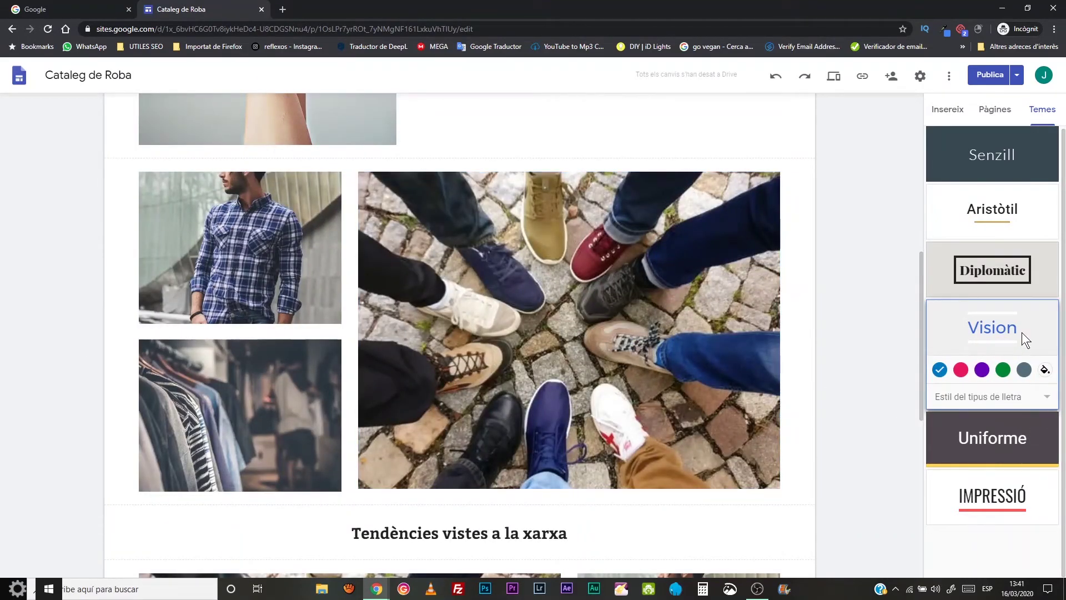
scroll(584, 345, "up", 8)
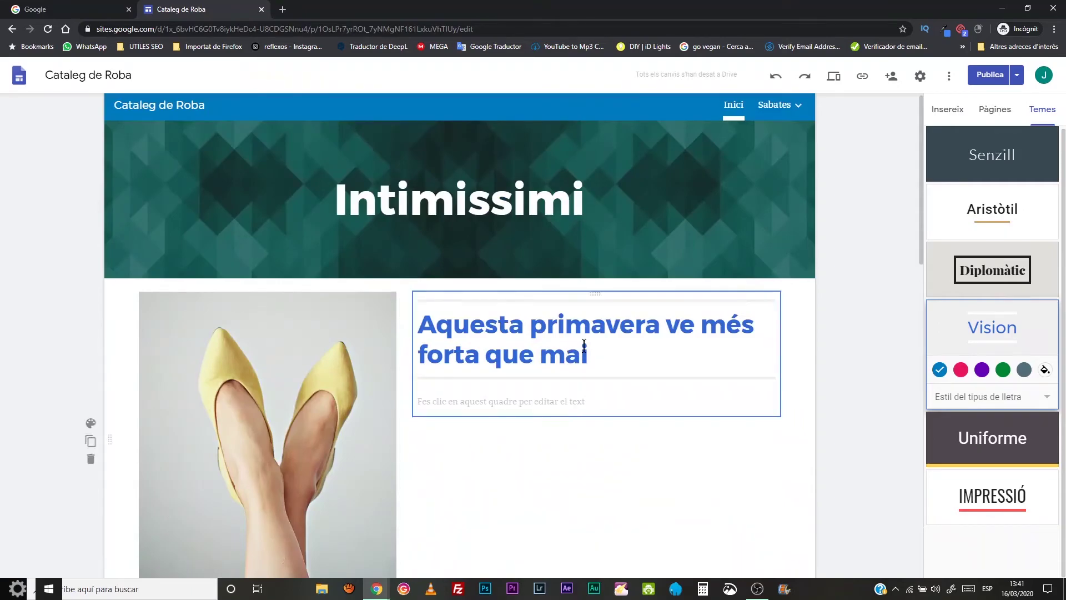
left_click(960, 370)
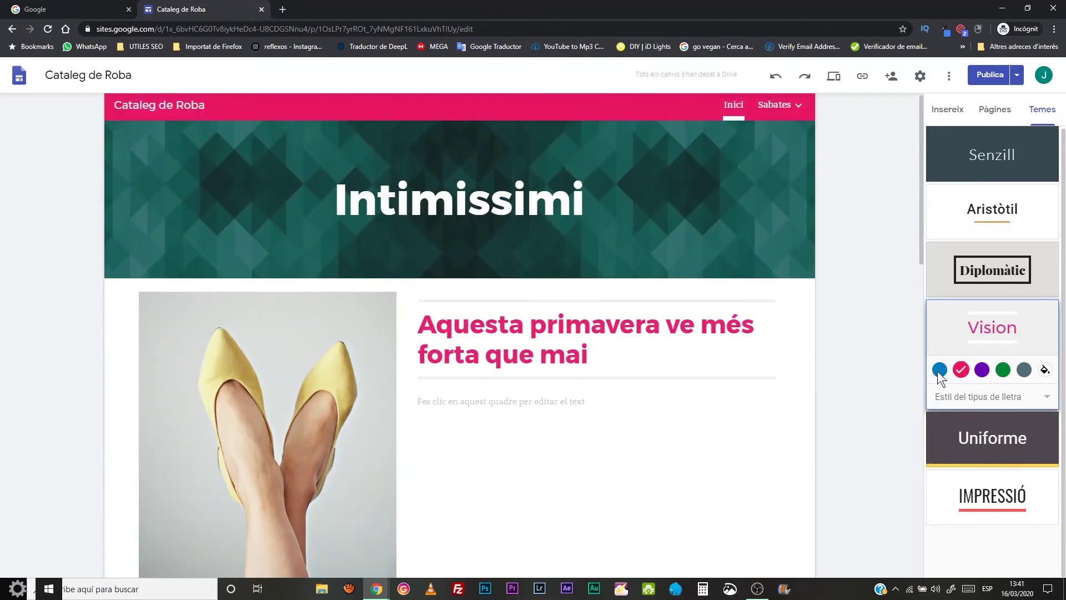
- Cycle through the Negreta, Modern and Clàssic font styles, then apply the Uniforme theme
left_click(1049, 400)
left_click(961, 397)
left_click(957, 398)
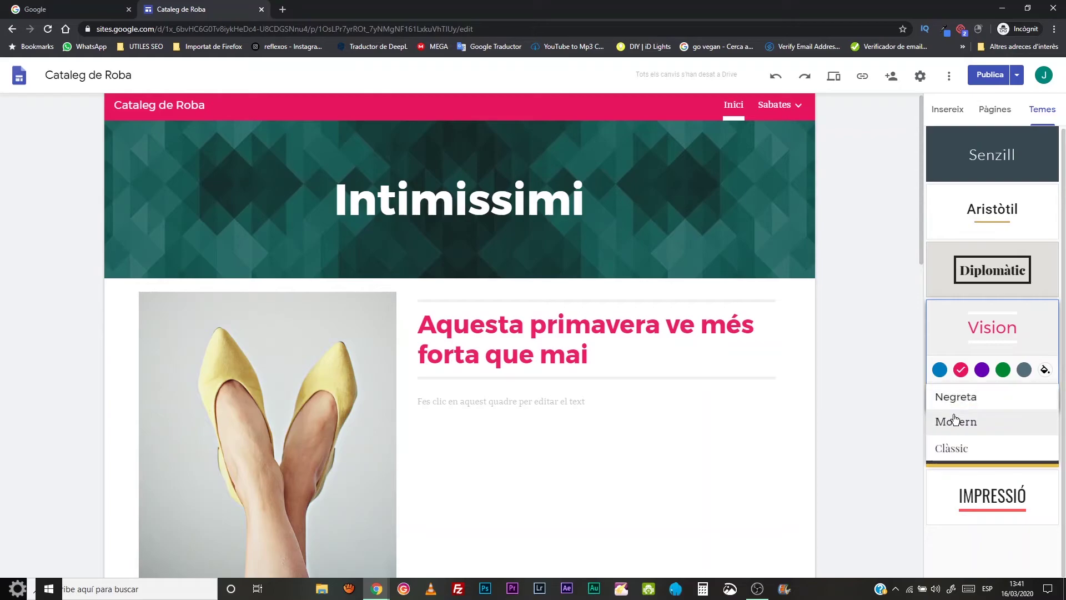
left_click(954, 420)
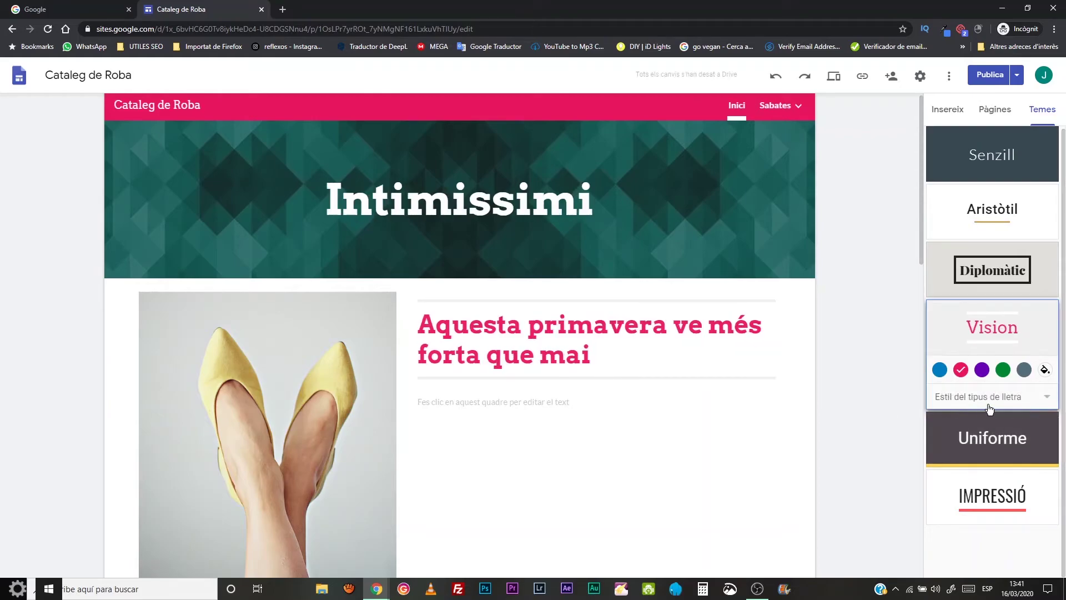
left_click(1037, 401)
left_click(967, 427)
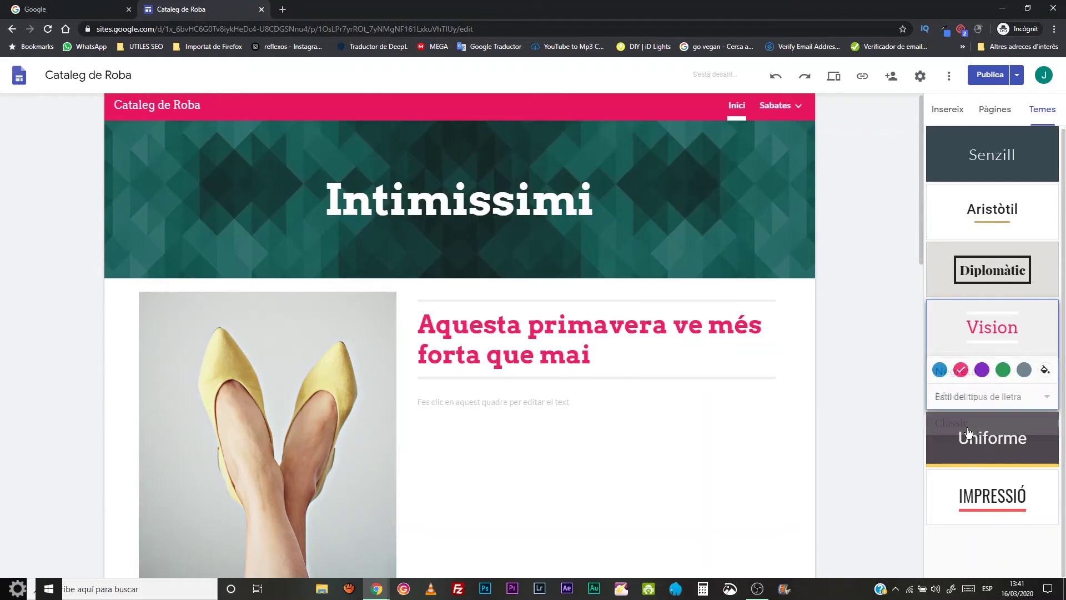
left_click(1002, 399)
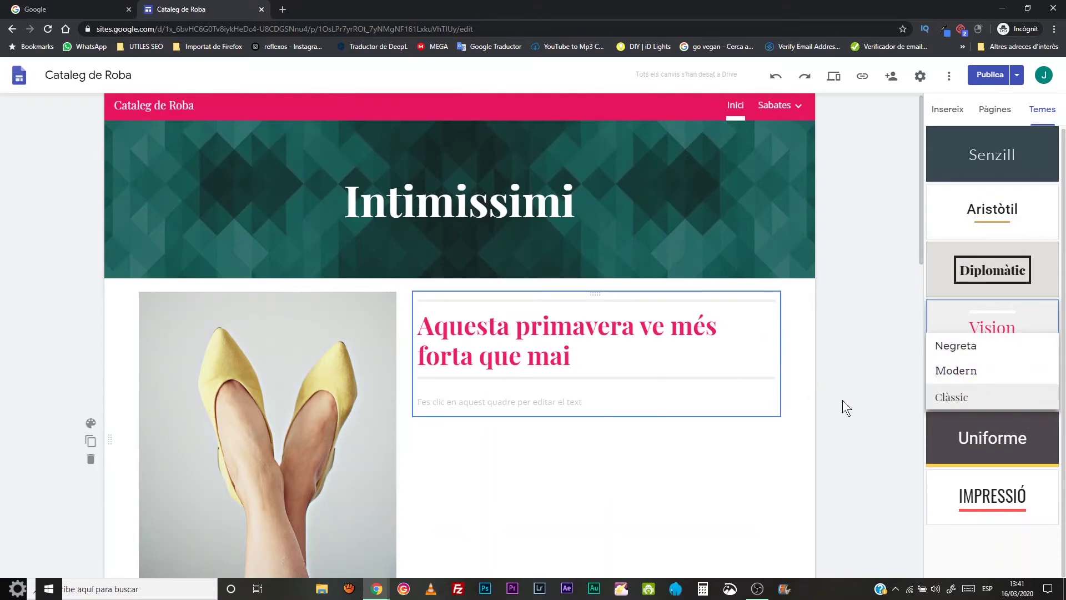
left_click(991, 436)
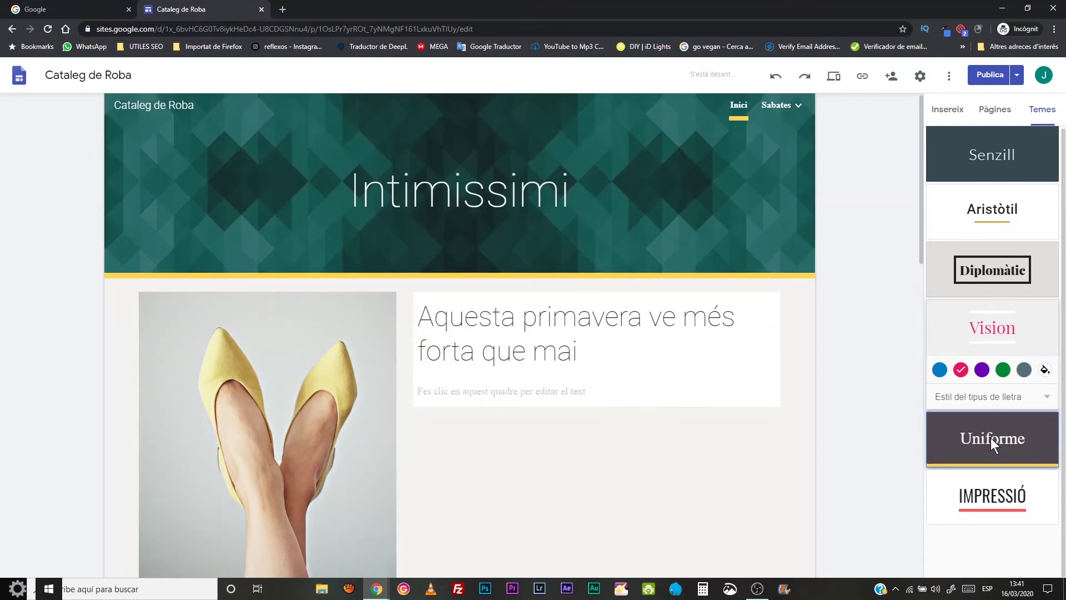
- Apply the Impressió theme and set its accent colour to yellow after briefly trying green
scroll(498, 300, "down", 2)
scroll(498, 309, "down", 10)
left_click(977, 496)
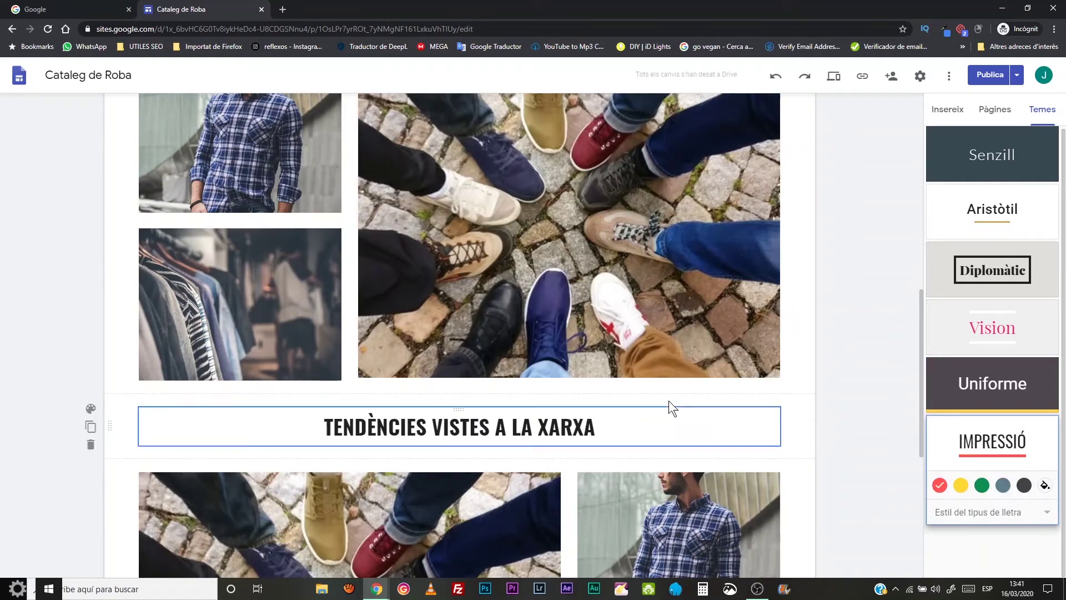
scroll(521, 408, "down", 6)
scroll(522, 412, "up", 15)
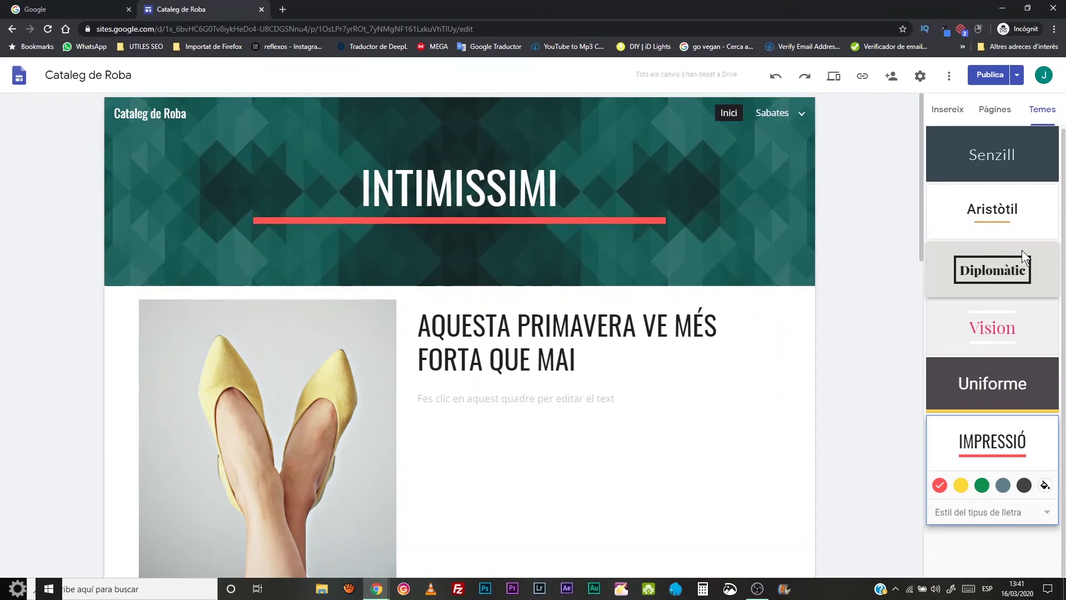
left_click(962, 486)
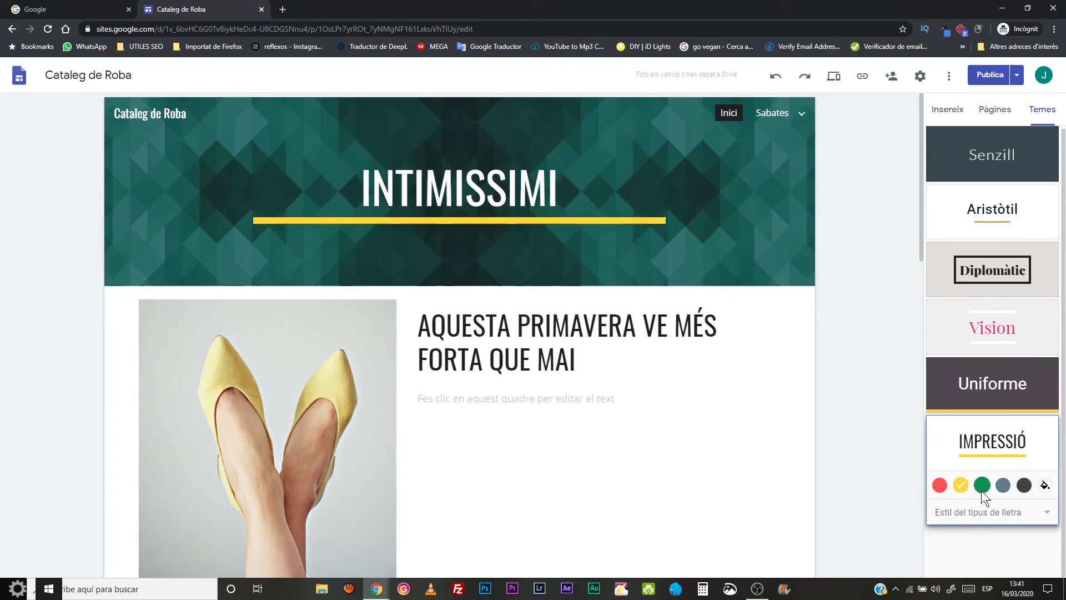
left_click(982, 490)
left_click(960, 484)
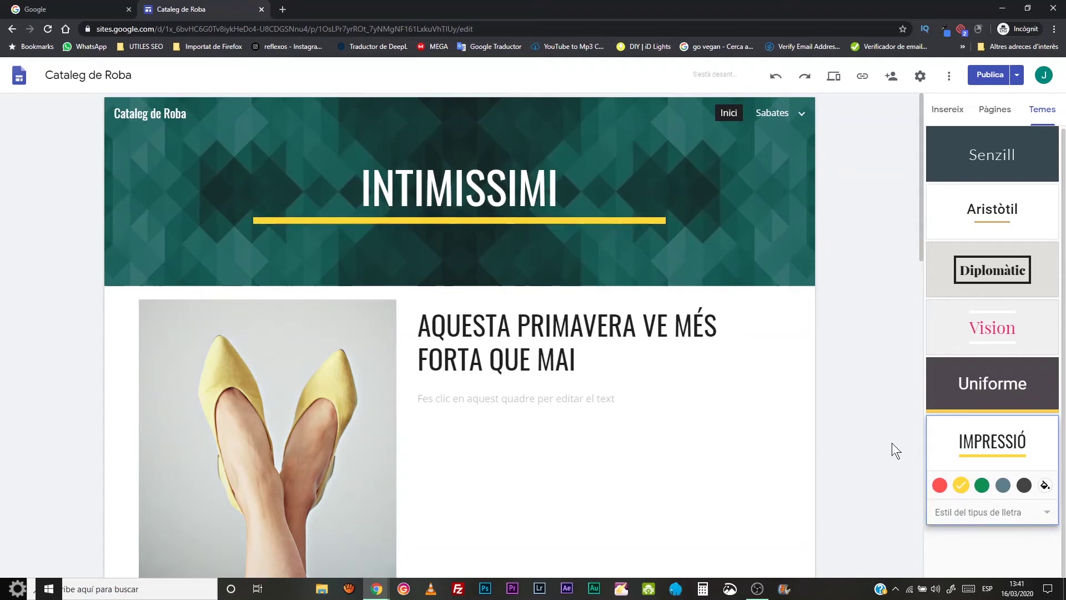
scroll(671, 418, "down", 15)
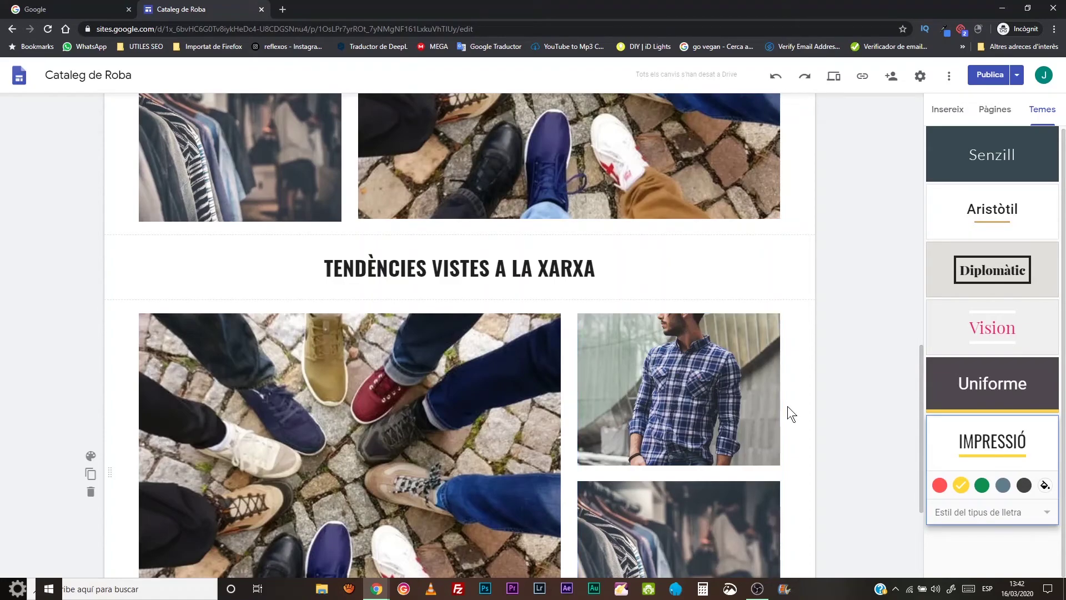
scroll(785, 402, "up", 10)
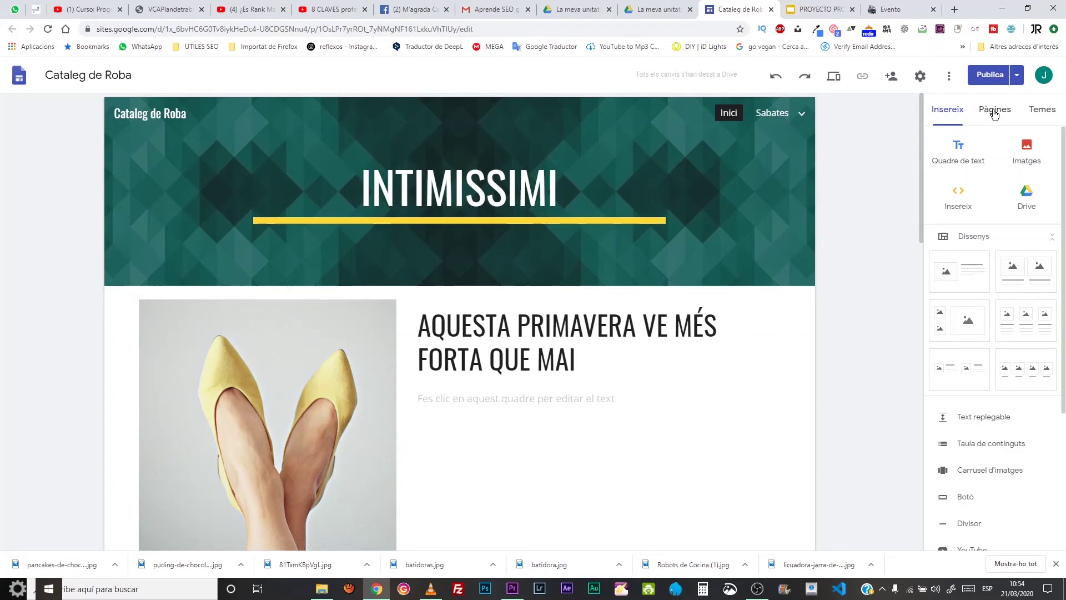
- Expand Marca 1 in the Pàgines list, open Model 1 and show its page options
left_click(995, 111)
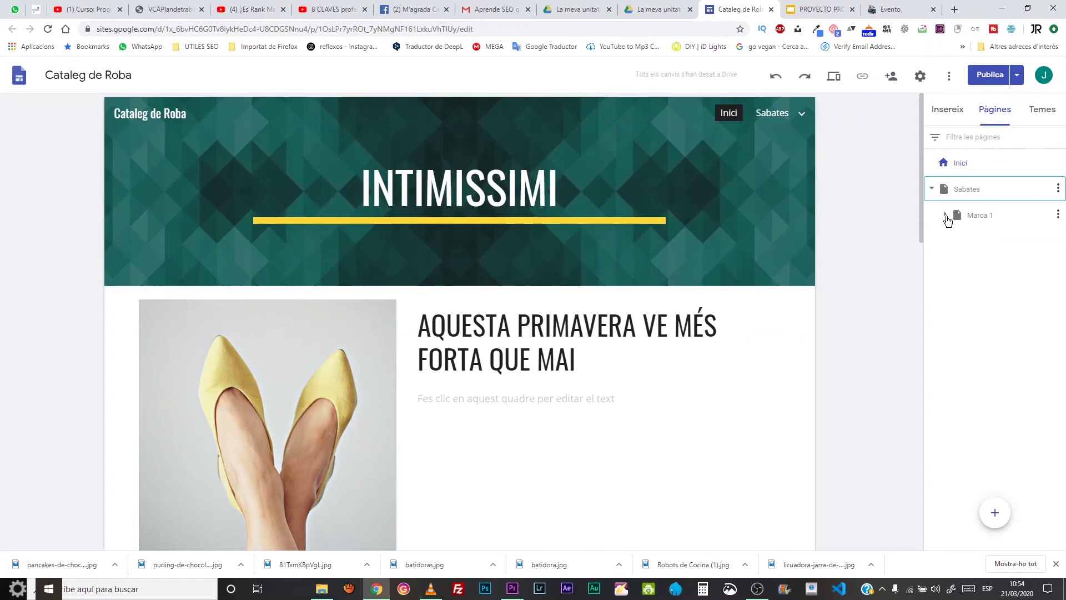
left_click(946, 215)
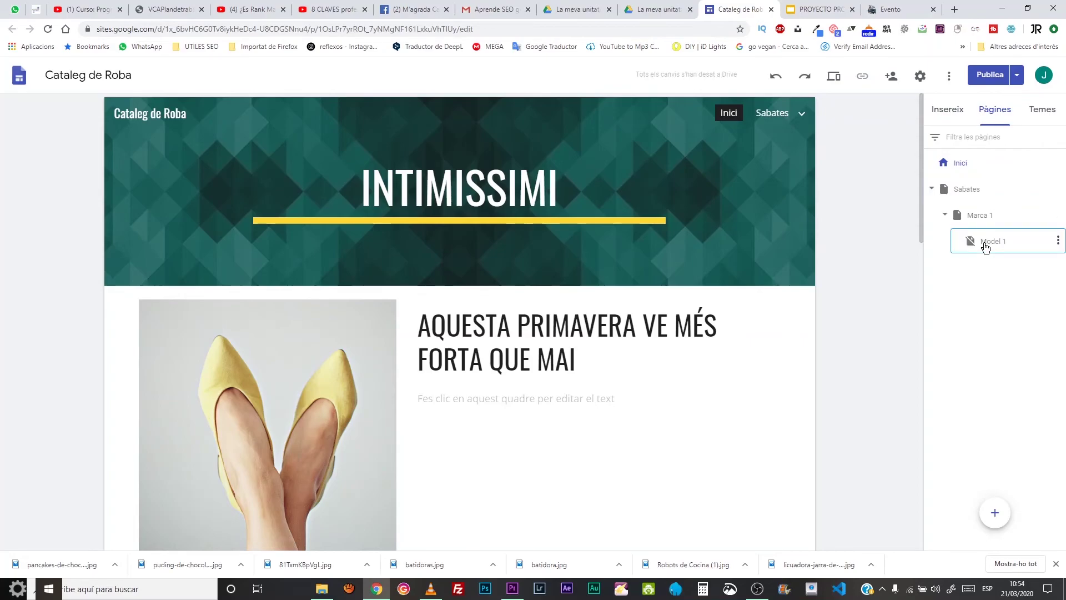
left_click(986, 245)
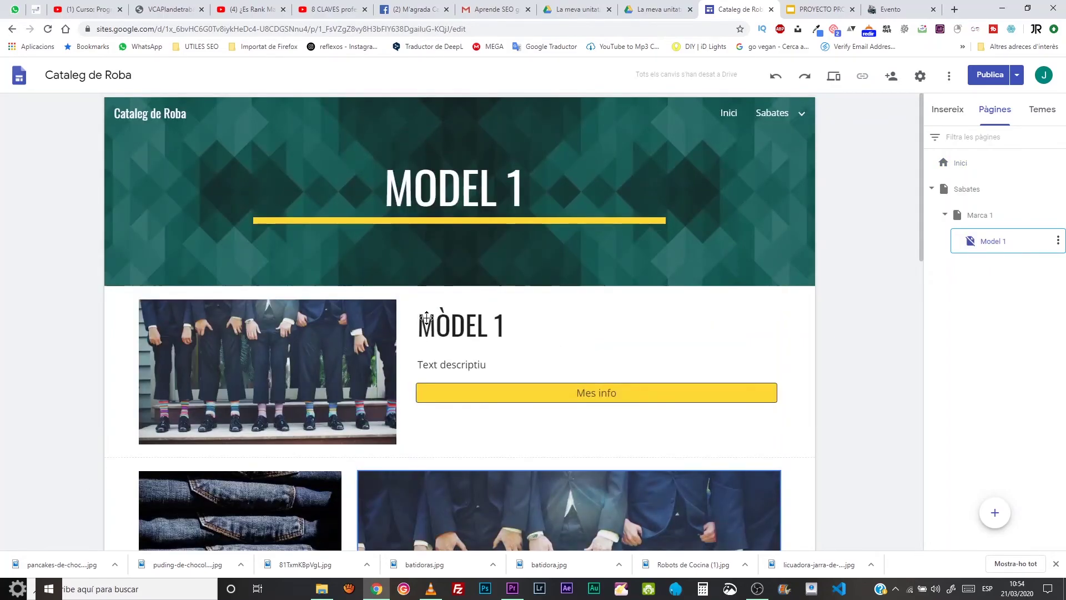
scroll(426, 318, "down", 5)
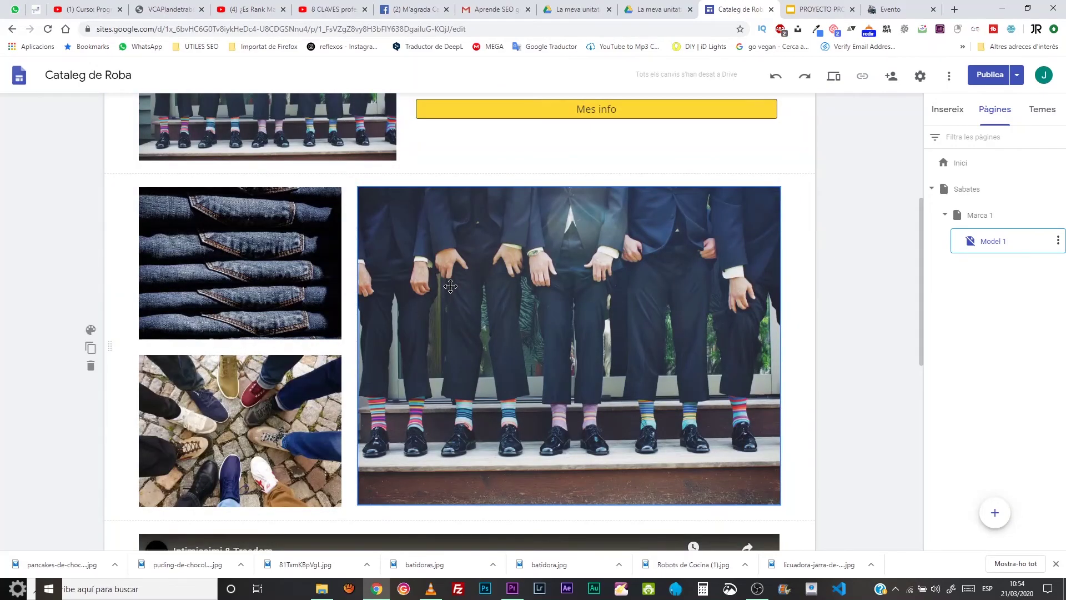
scroll(450, 286, "up", 5)
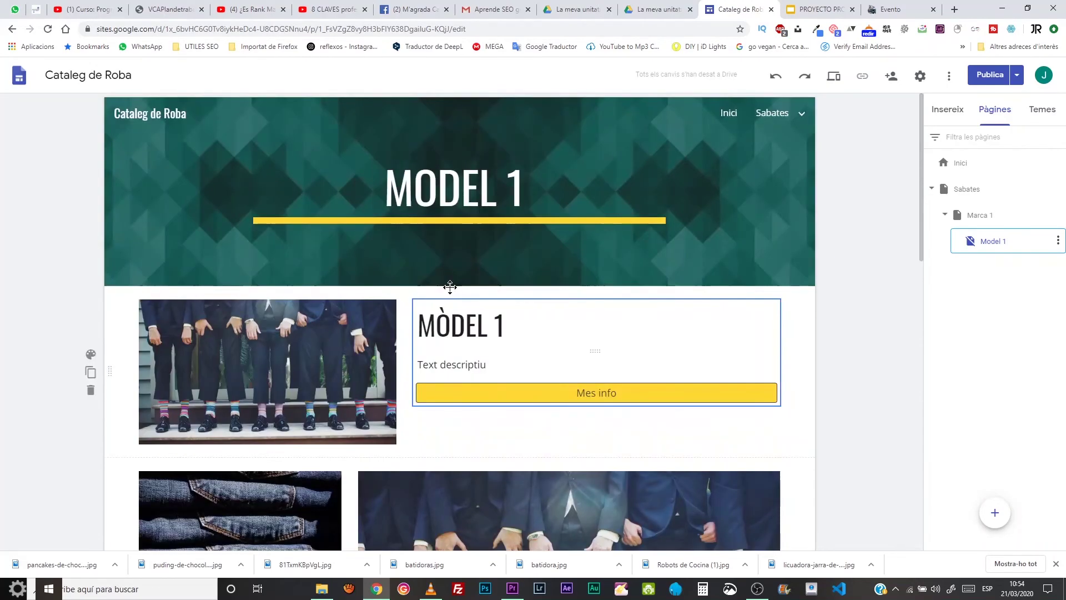
left_click(1059, 241)
- Duplicate Model 1 as 'Model 2', fixing the mistyped 'MOdel 2' capitalisation afterwards
left_click(977, 273)
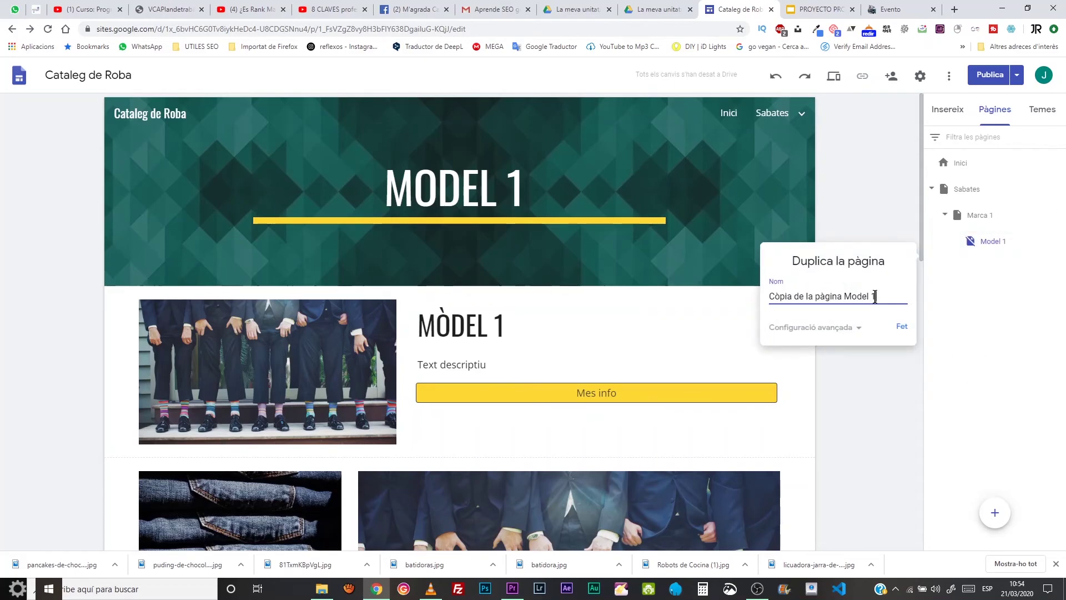
left_click_drag(873, 299, 732, 321)
type("MOdel 2")
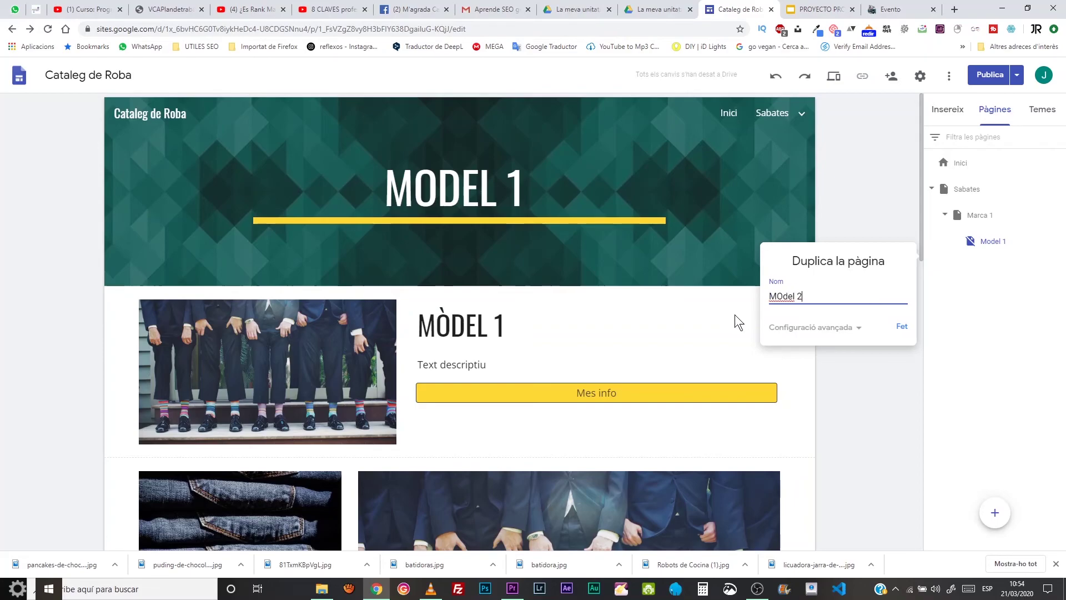
key("Return")
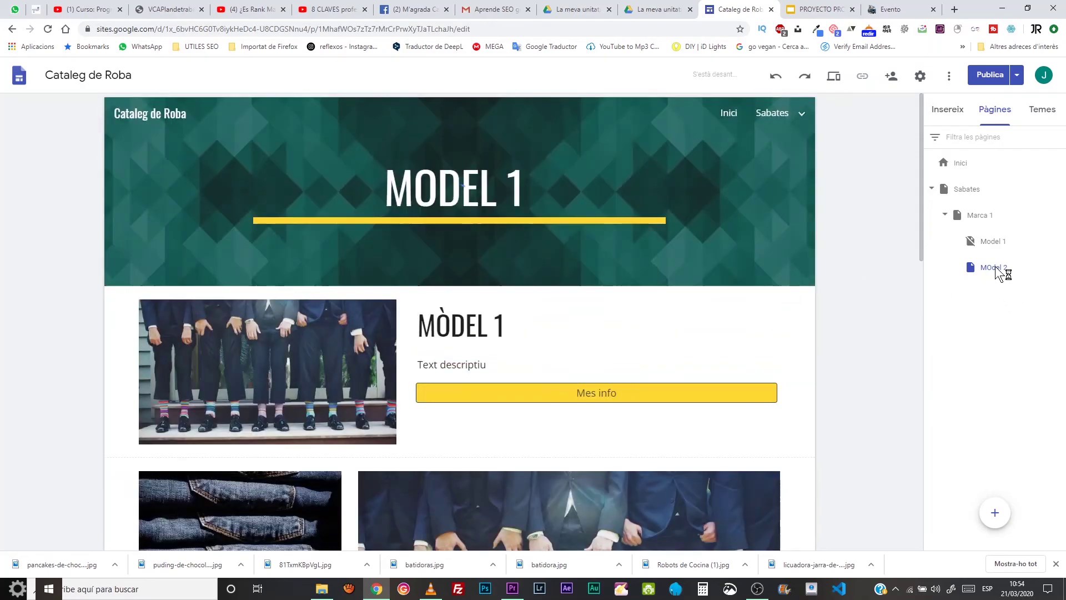
double_click(992, 269)
left_click(992, 271)
key("BackSpace")
key("Return")
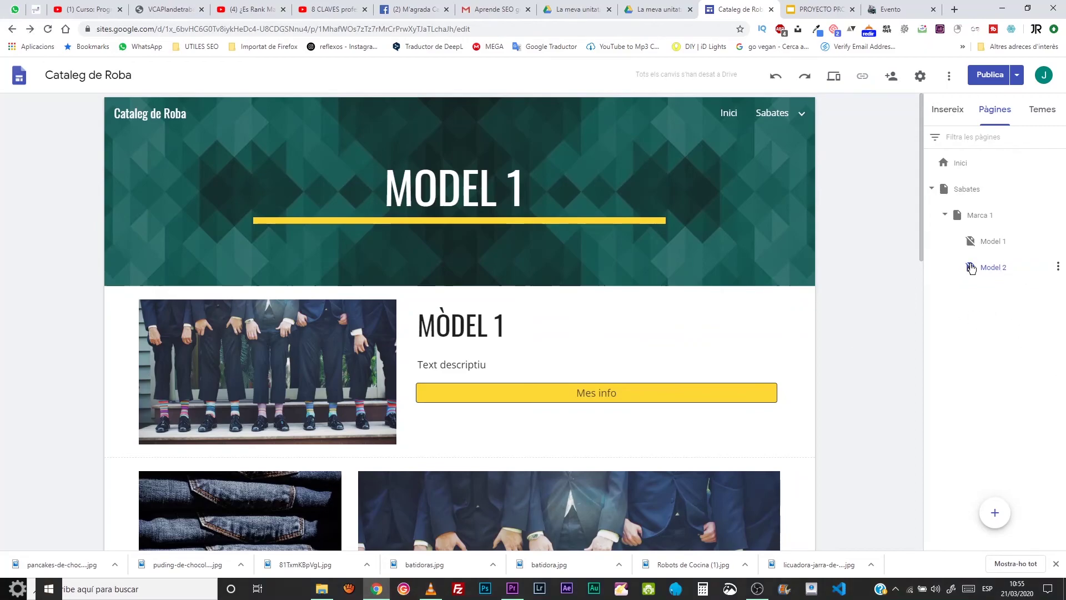
- Change the header title from MODEL 1 to MODEL 2 and the heading to MÒDEL 2
left_click(507, 188)
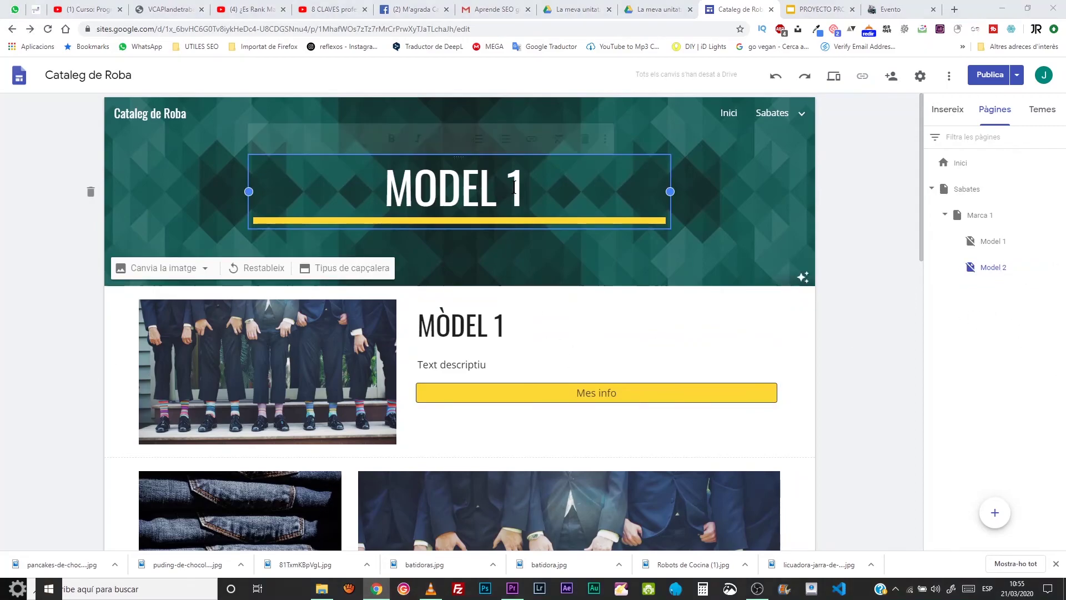
key("BackSpace")
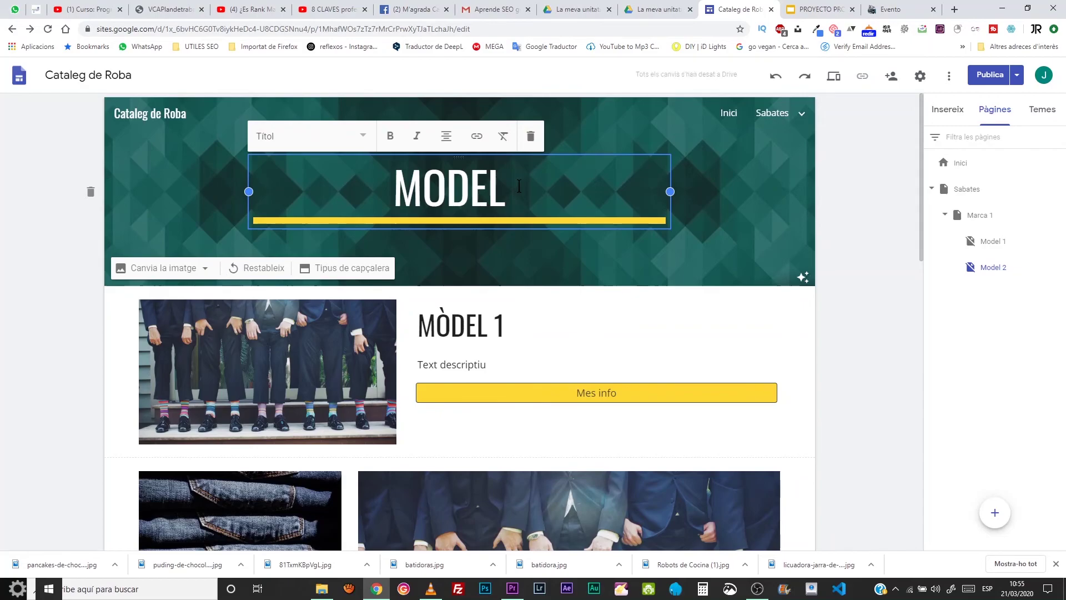
type("2")
left_click(495, 321)
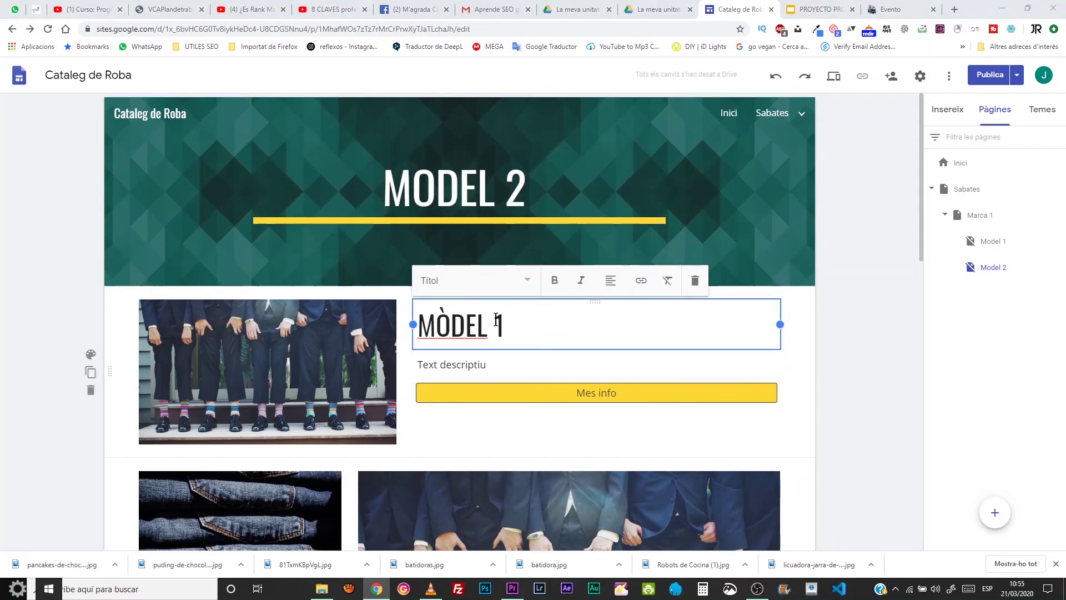
key("Delete")
type("2")
- Select the first photo and look at its options menu without making changes
scroll(582, 424, "down", 4)
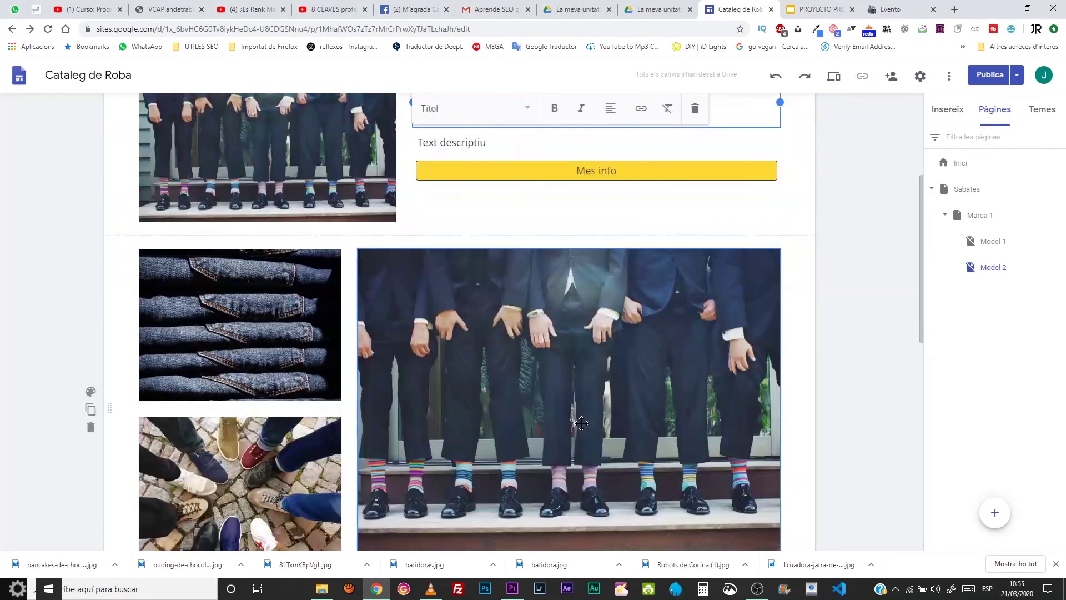
scroll(582, 424, "up", 2)
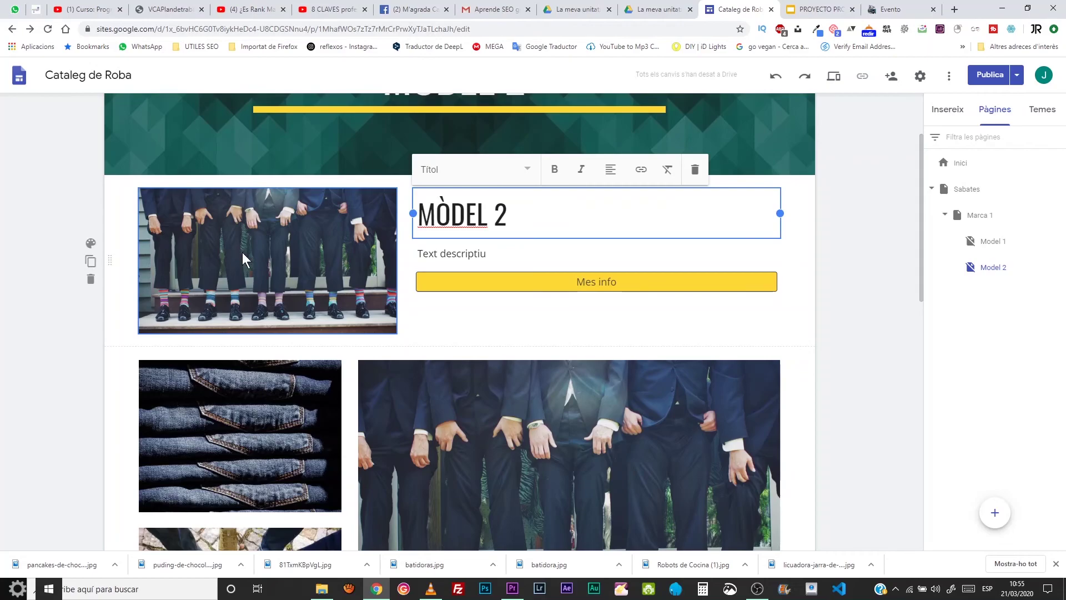
left_click(317, 249)
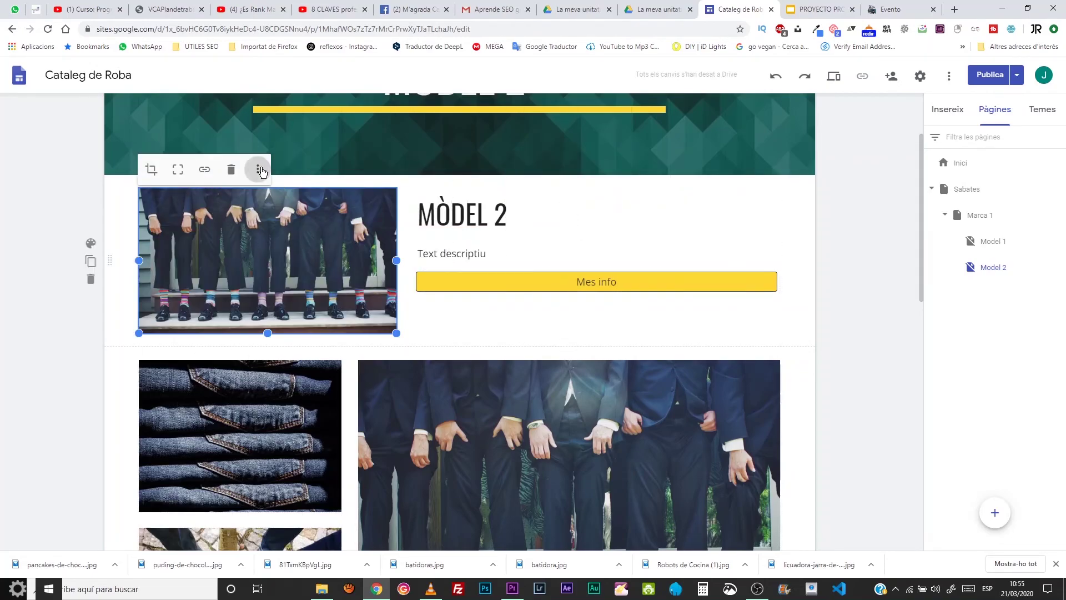
left_click(259, 169)
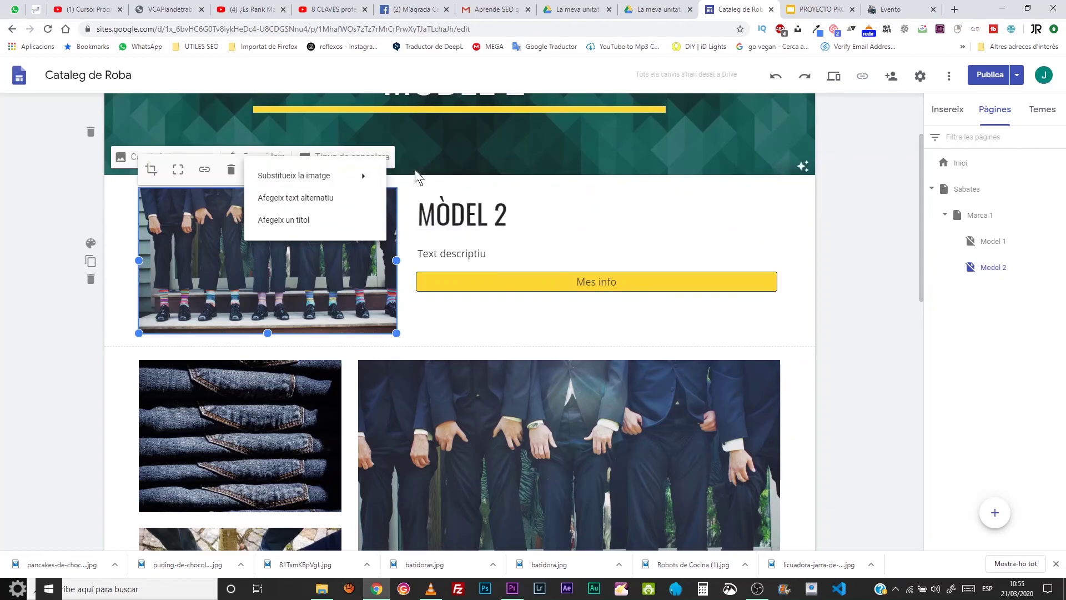
left_click(318, 282)
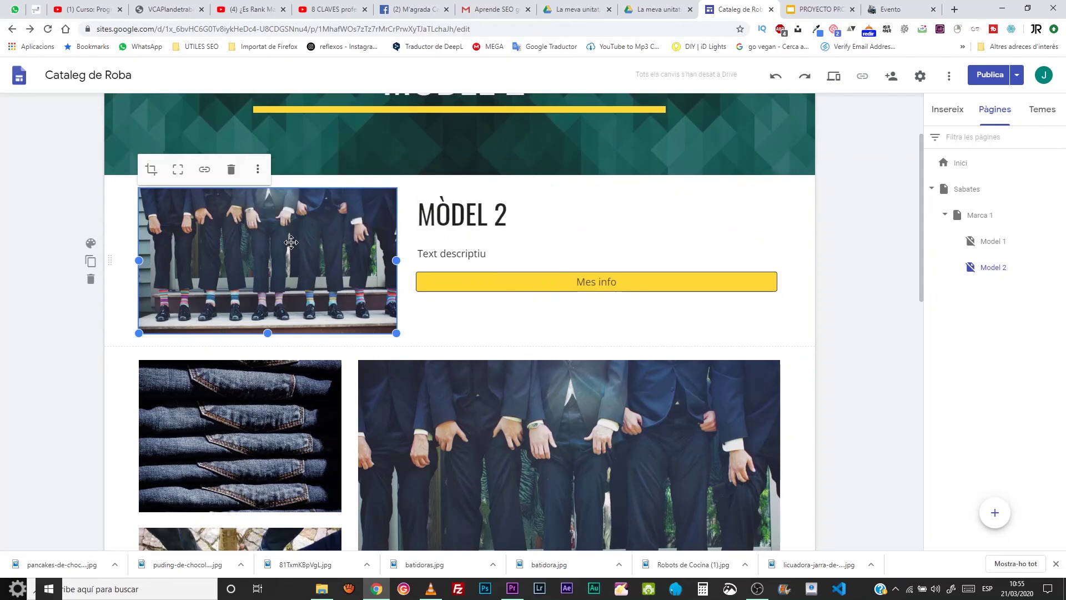